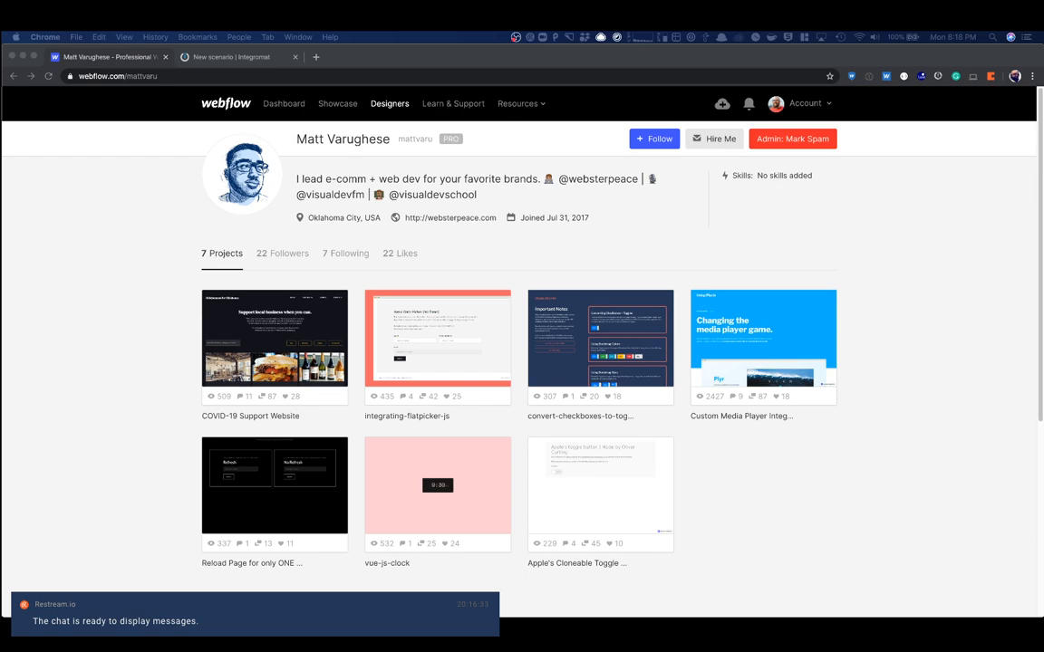
left_click(163, 226)
left_click(173, 184)
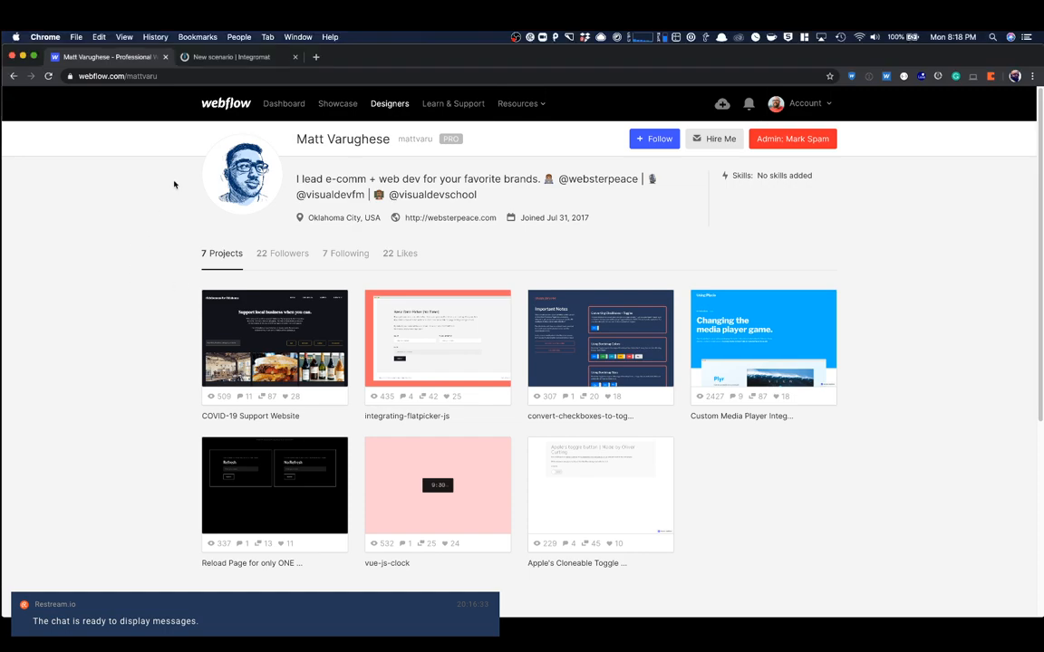
- Open okforok.com in a new browser tab, look through all the business listings and return to the start of the page
left_click(315, 58)
type("ok")
key("Return")
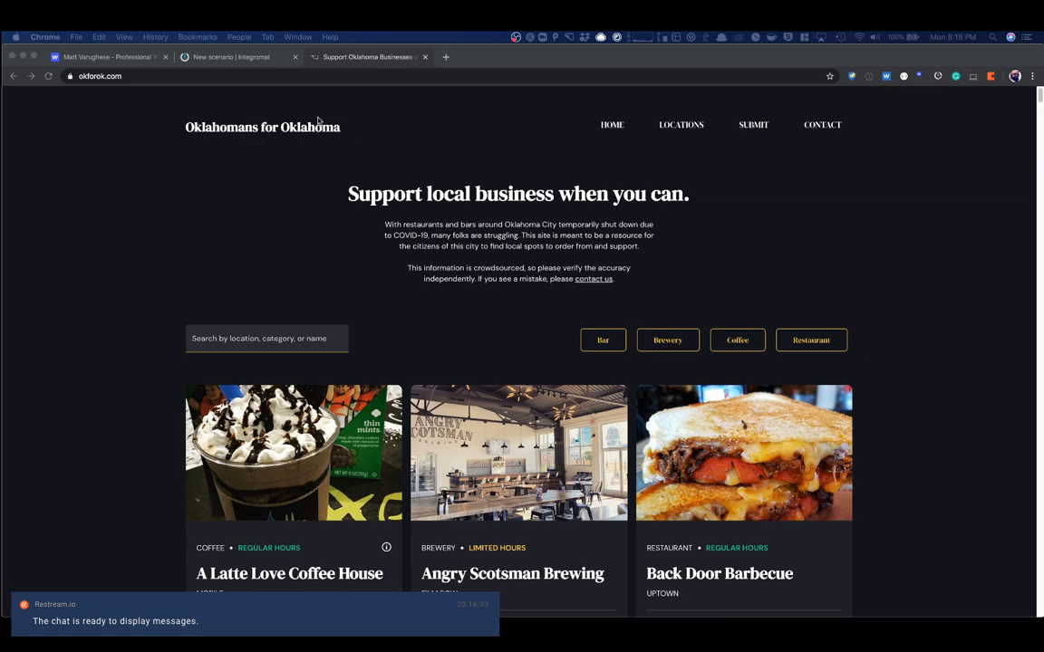
scroll(324, 166, "down", 8)
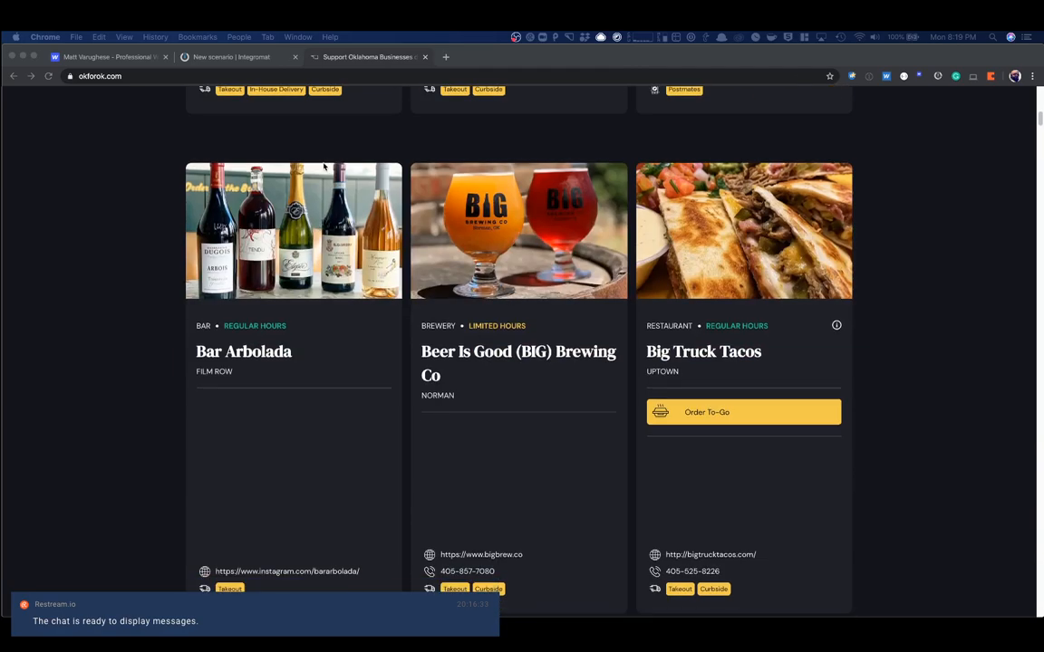
scroll(324, 166, "down", 15)
scroll(324, 166, "down", 5)
scroll(324, 165, "down", 8)
scroll(323, 166, "down", 10)
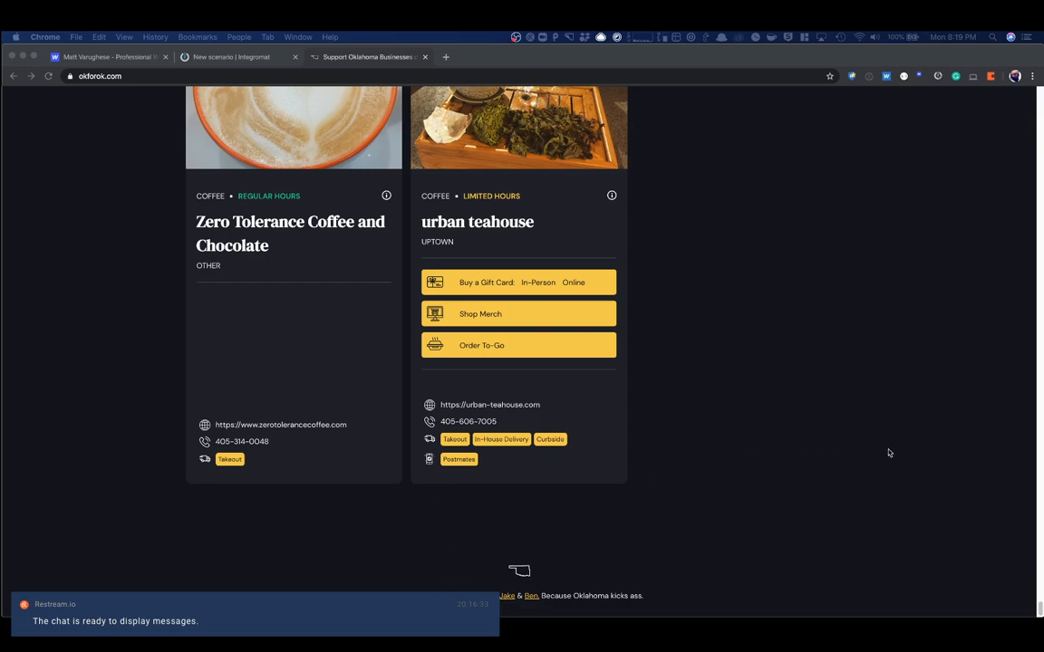
left_click(1039, 609)
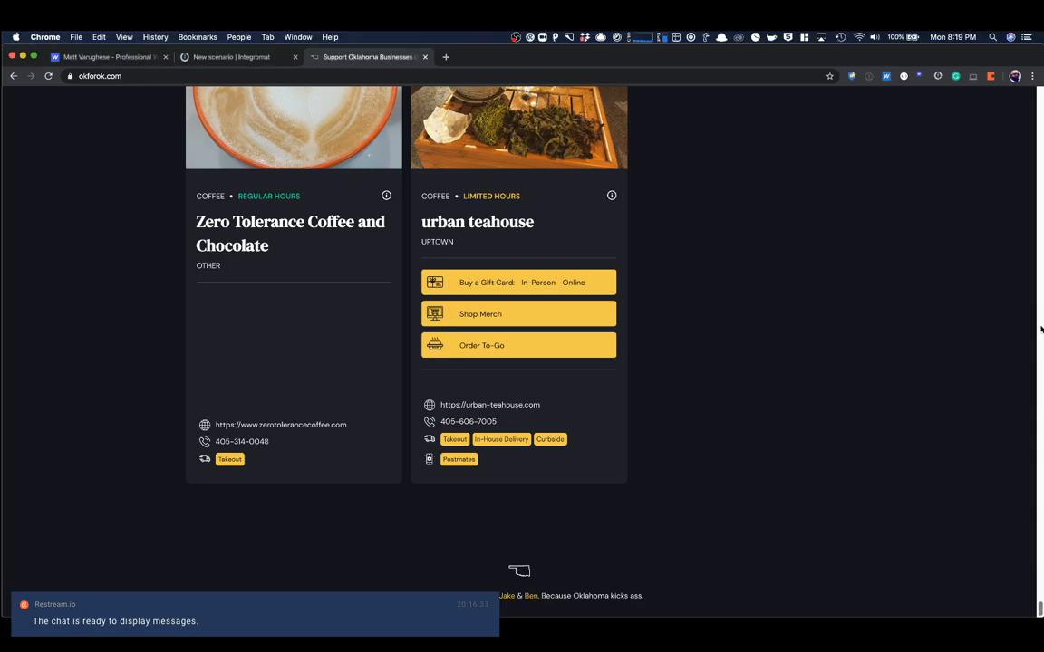
left_click_drag(1031, 602, 1037, 89)
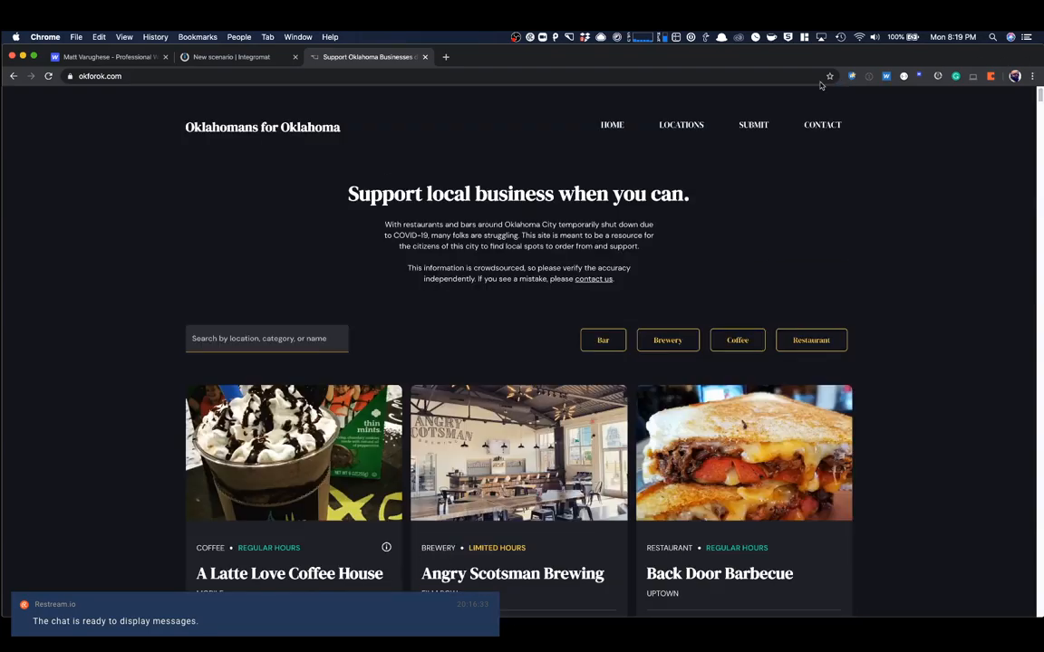
- View the site's business submission form and the Integromat new scenario page, returning to the form
left_click(757, 124)
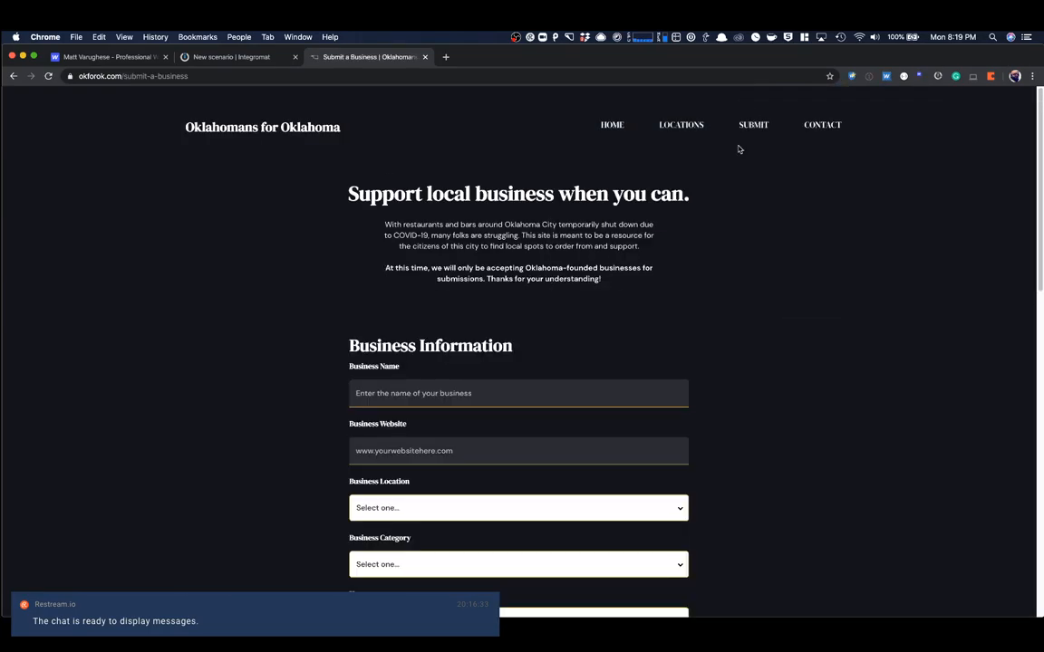
scroll(507, 253, "down", 2)
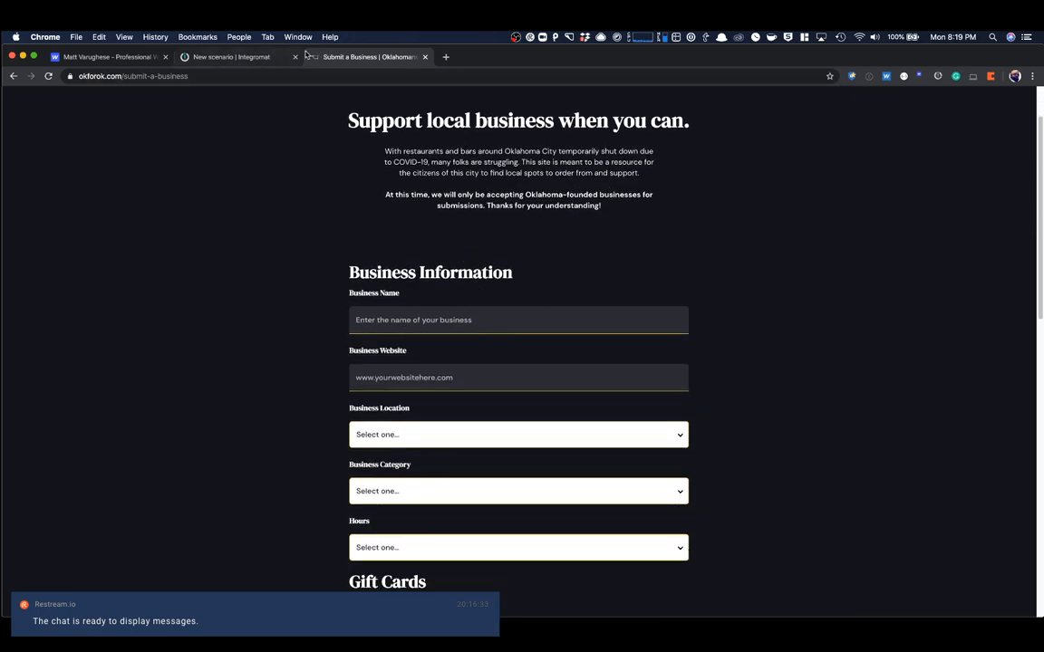
left_click(214, 58)
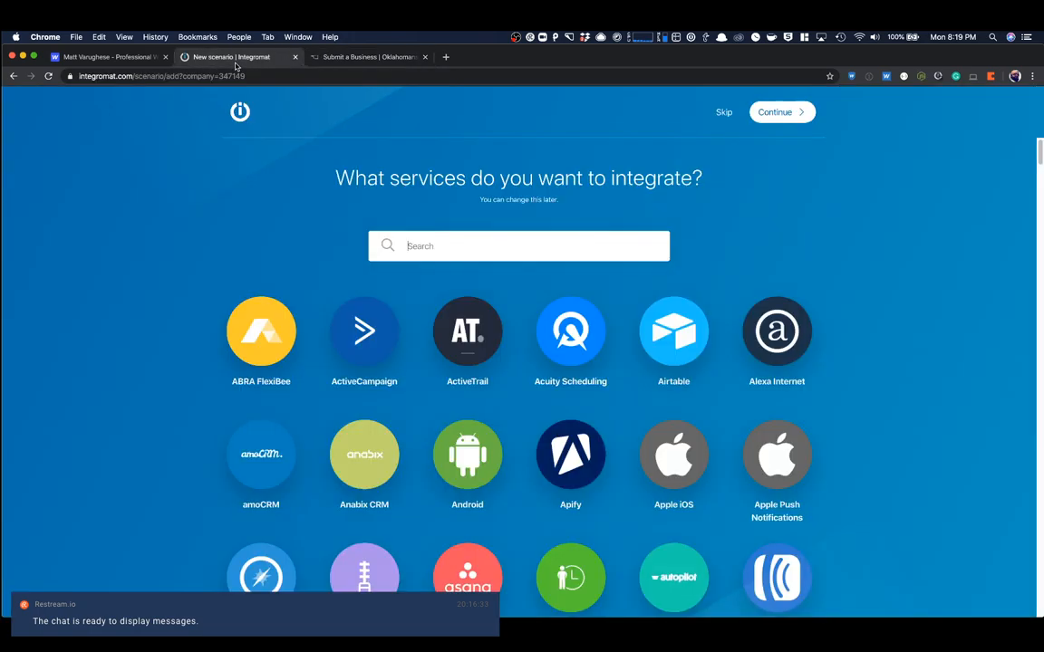
left_click(332, 58)
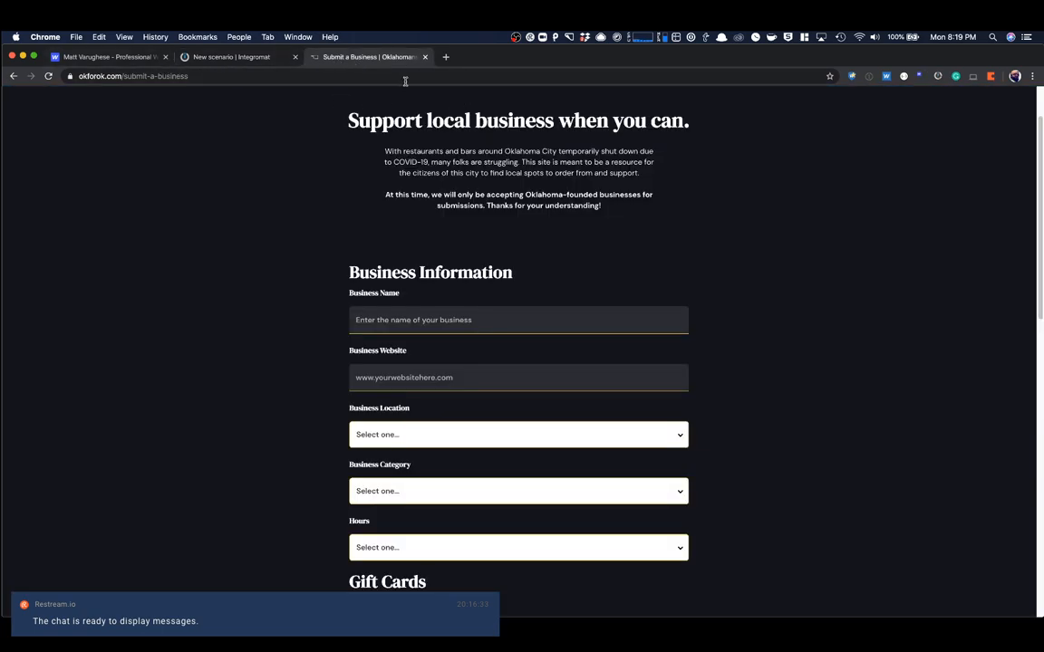
- Clone the COVID-19 Support Website project from the Webflow profile as a new project named covid-directory-test
left_click(111, 58)
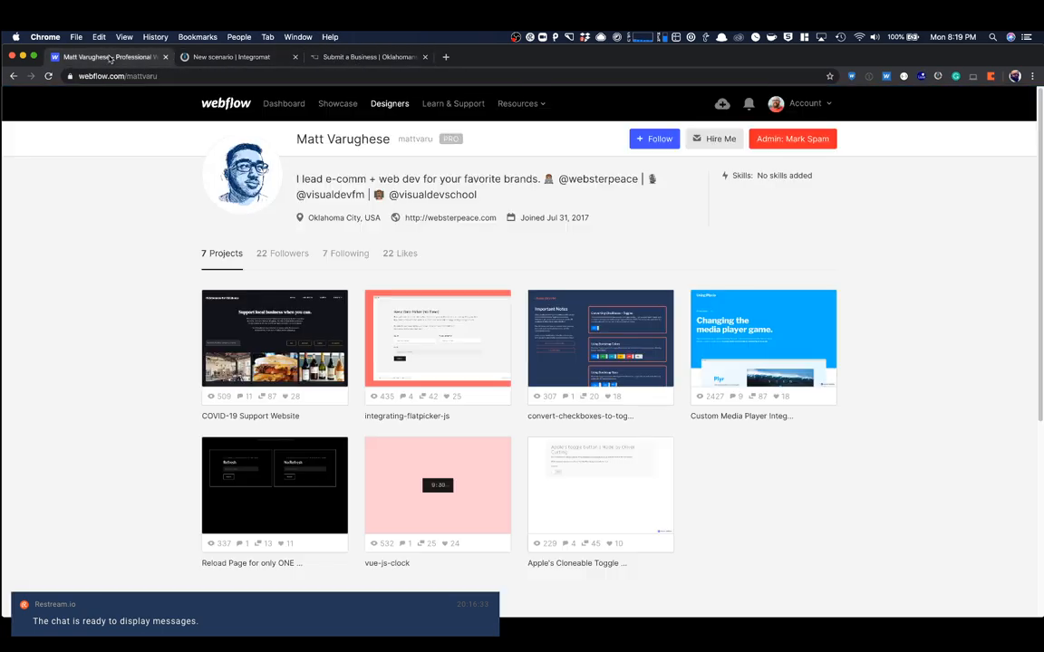
left_click(326, 310)
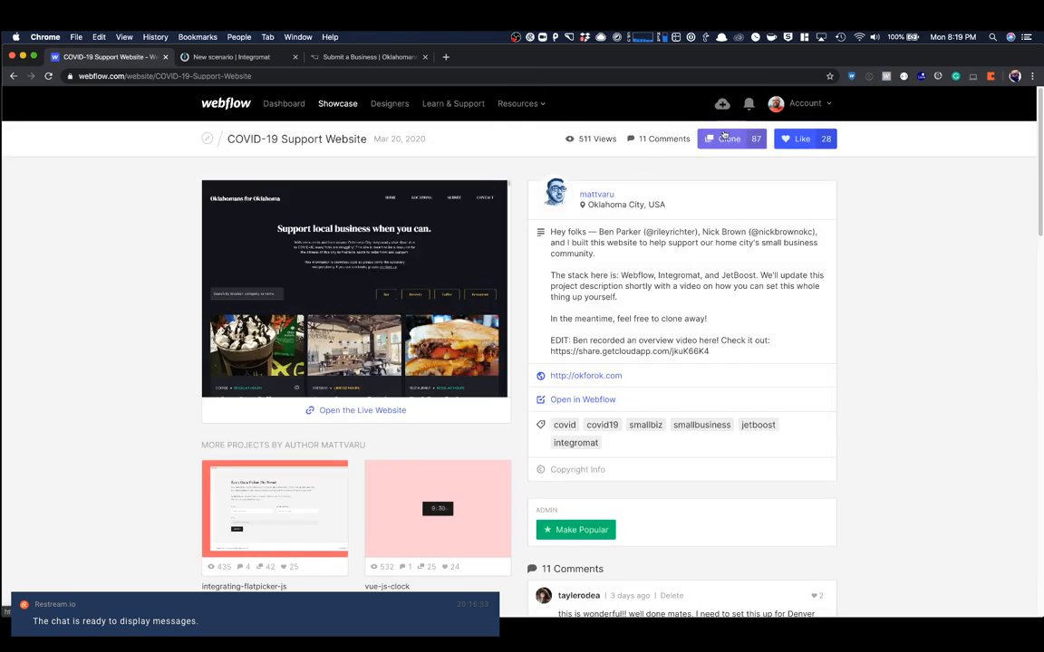
left_click(731, 140)
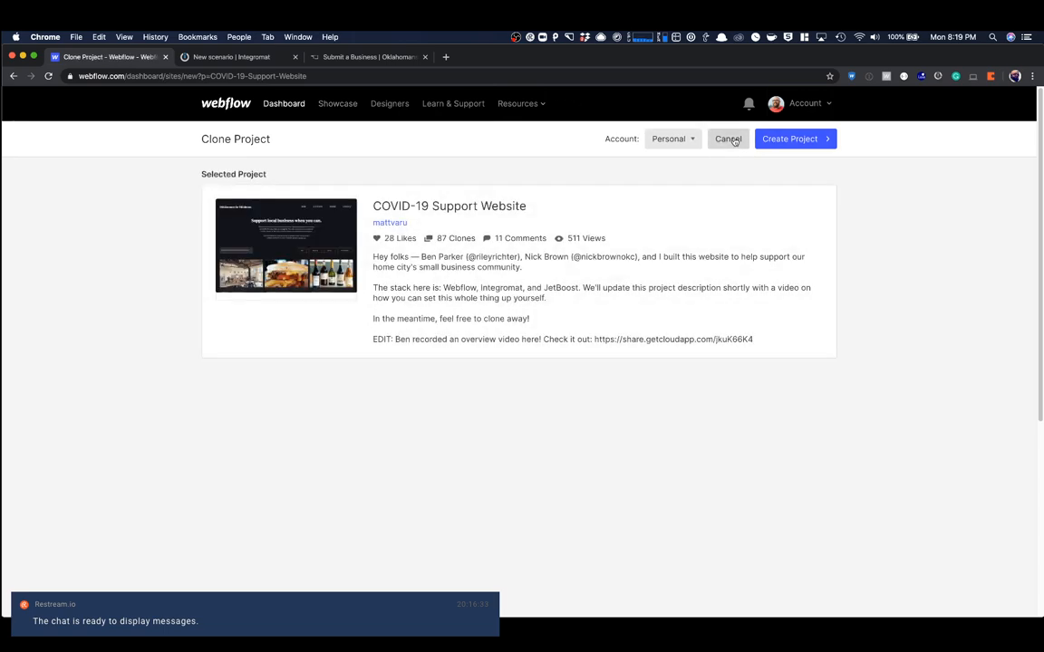
left_click(771, 142)
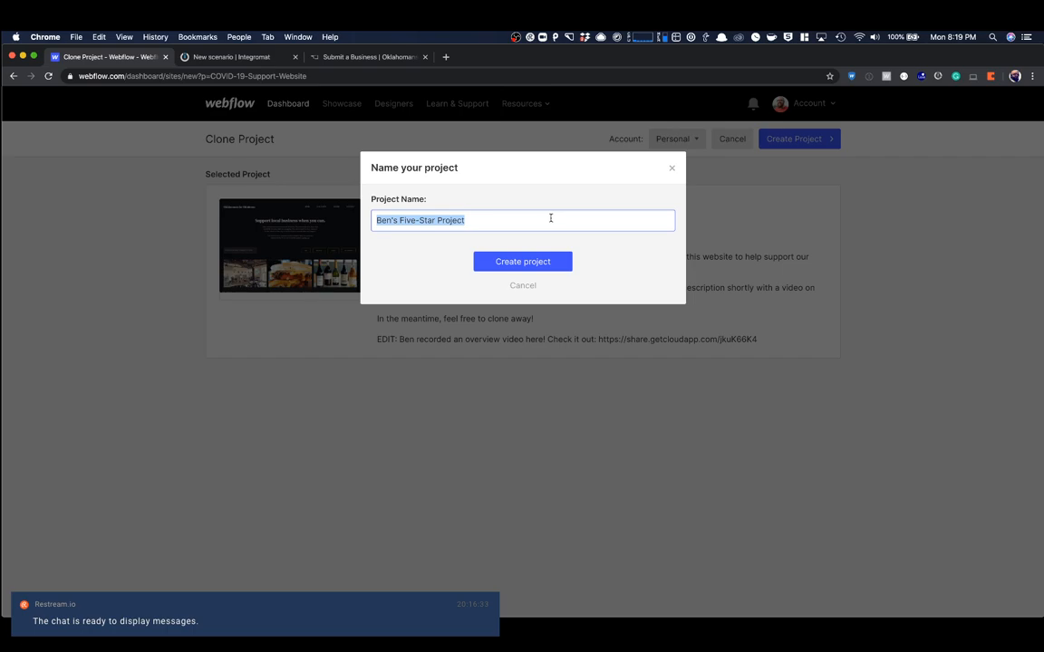
type("covid-direct")
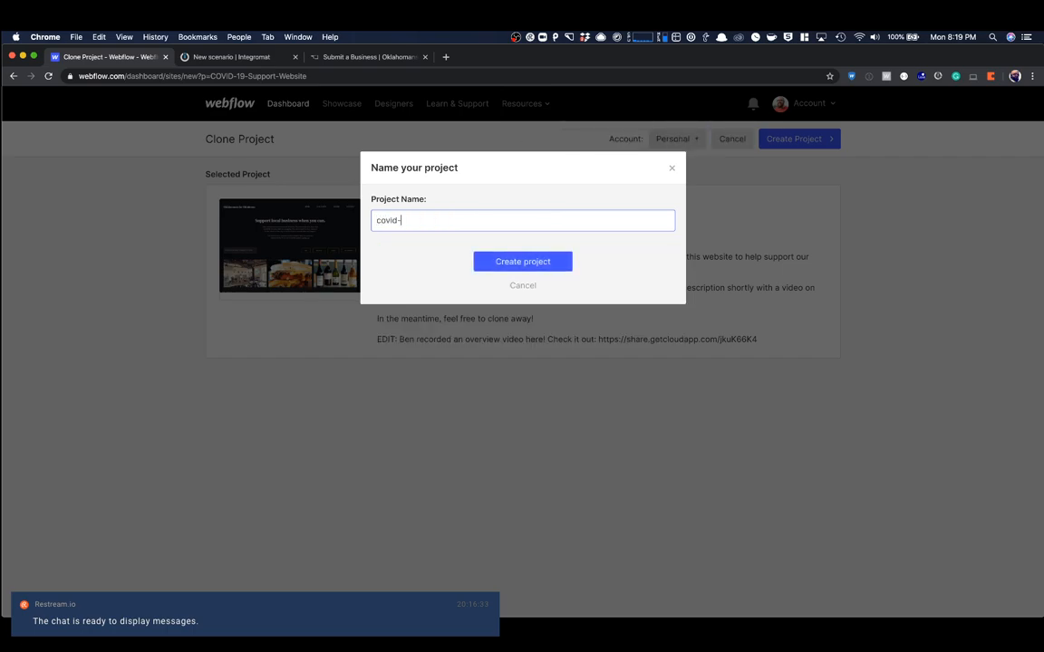
type("ory-test")
left_click(524, 263)
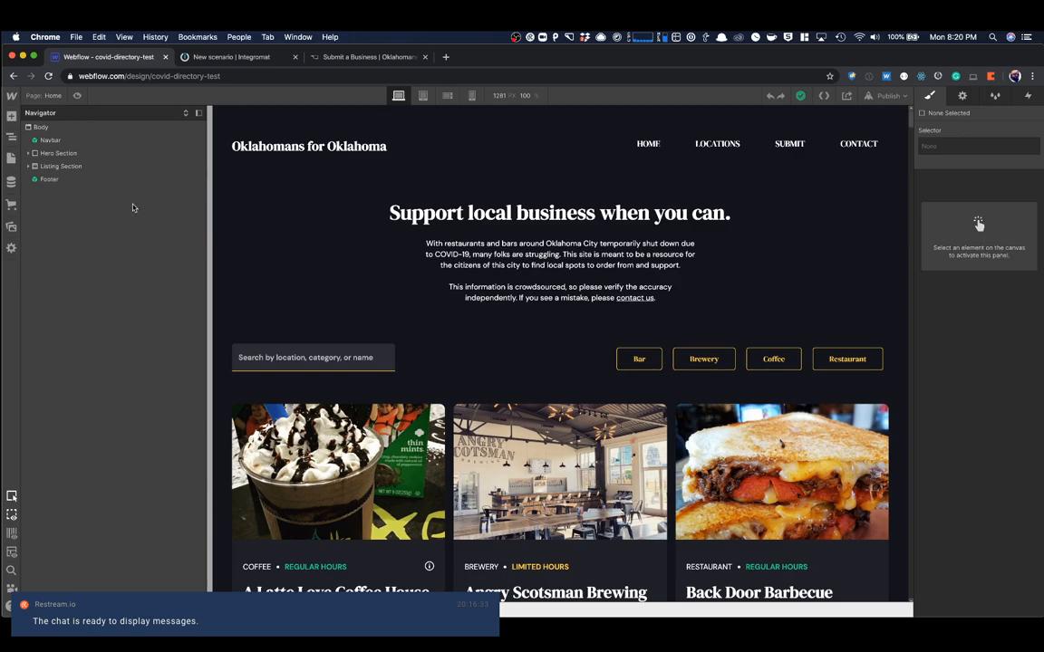
- Open the Submit a Business page in the Designer and select the Business Location dropdown field
left_click(11, 159)
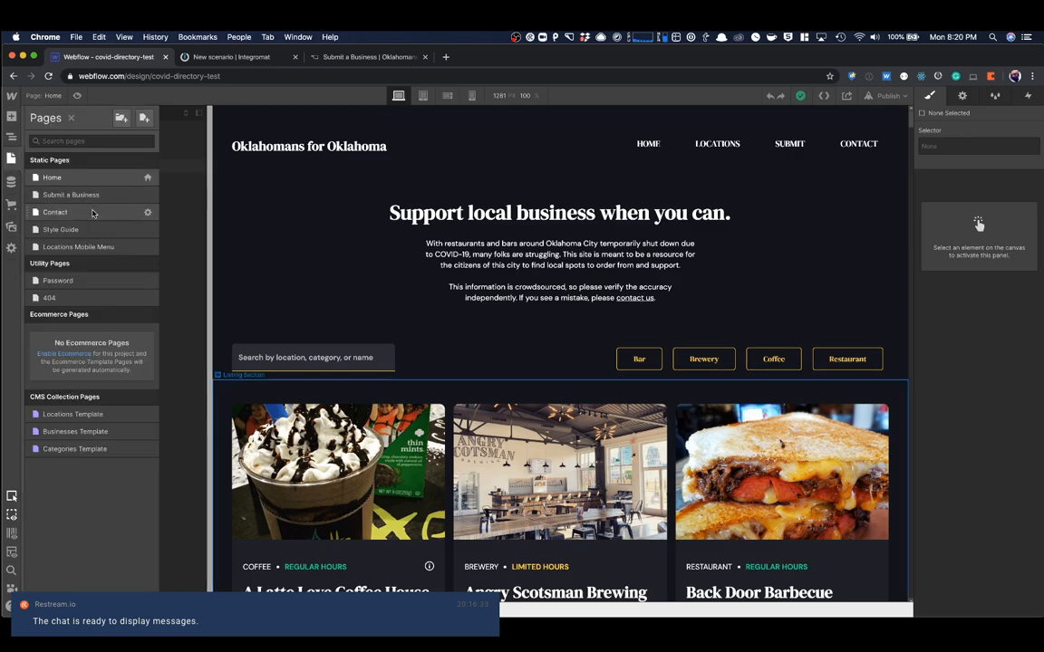
left_click(86, 195)
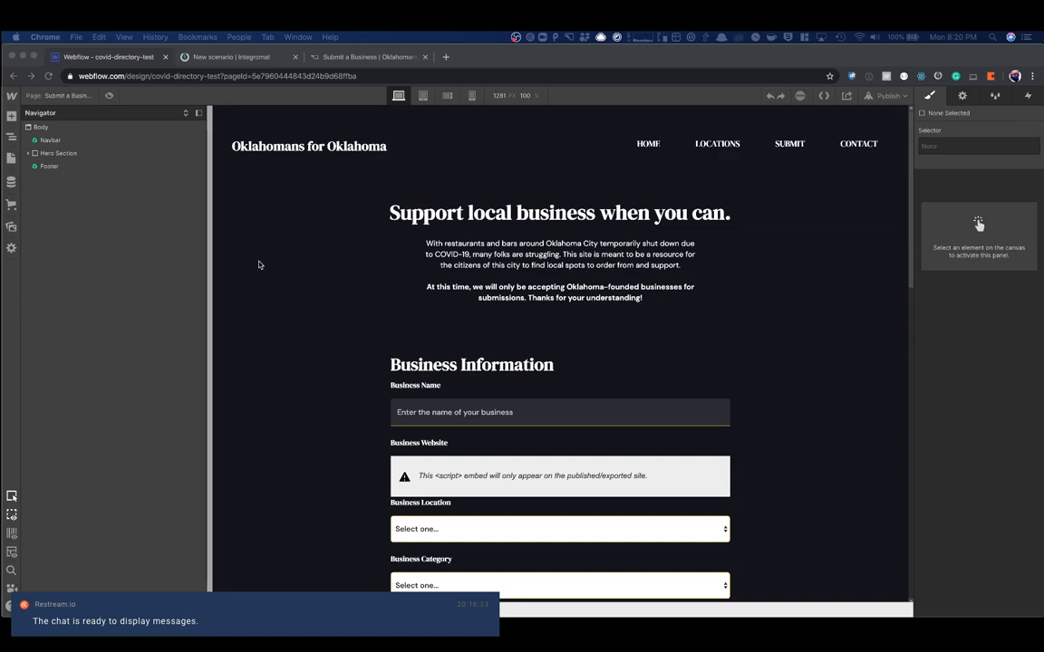
scroll(453, 347, "down", 3)
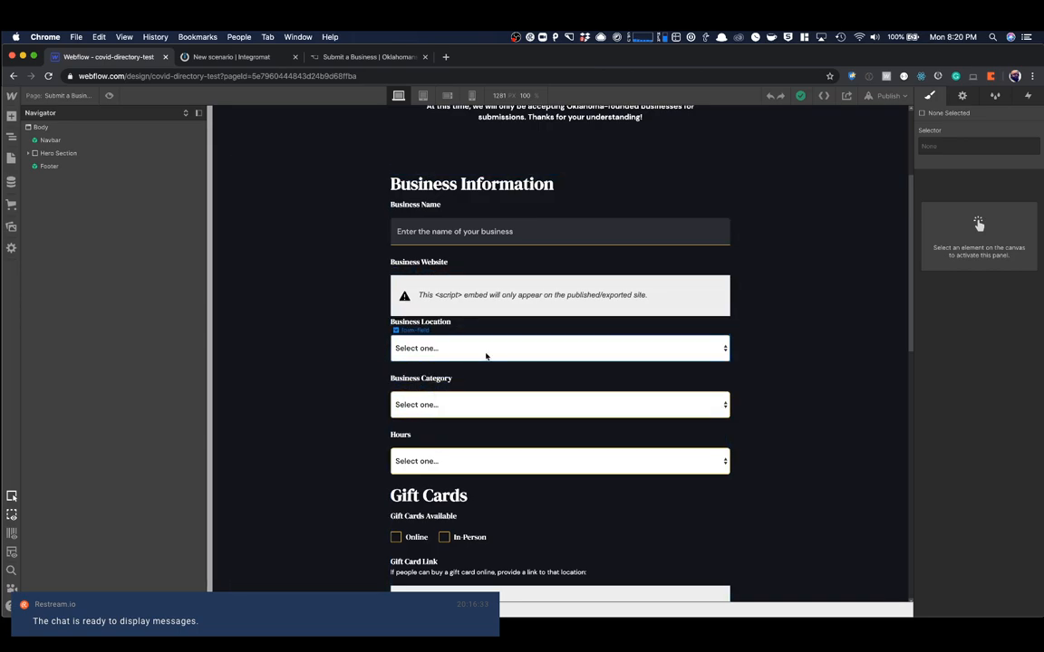
scroll(487, 348, "down", 1)
left_click(494, 332)
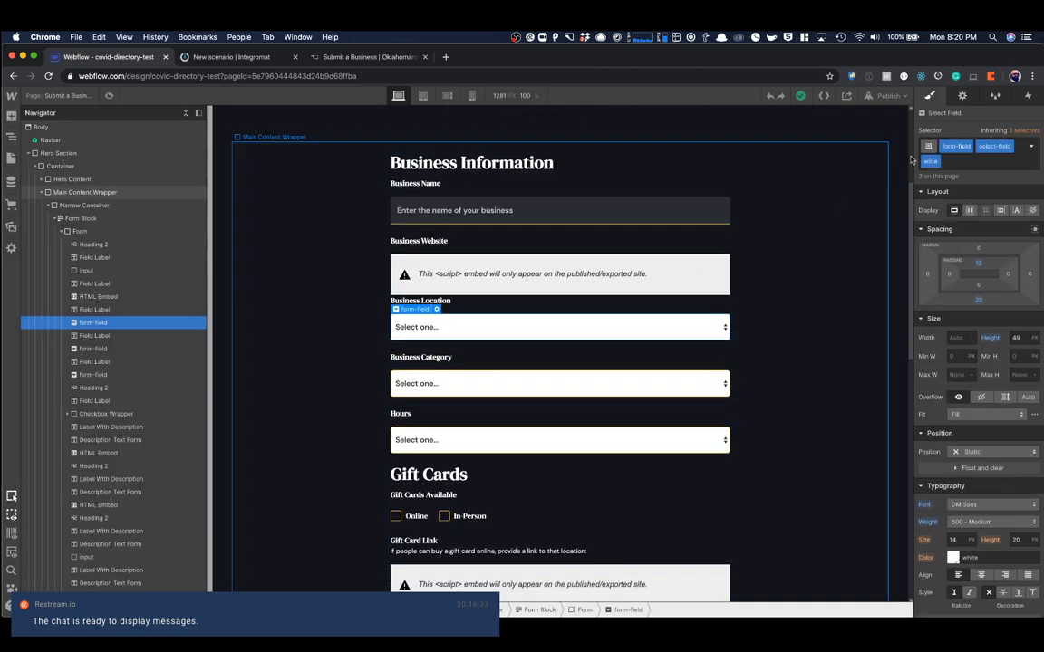
- Open the Locations CMS collection, look through its items and export the collection
left_click(10, 182)
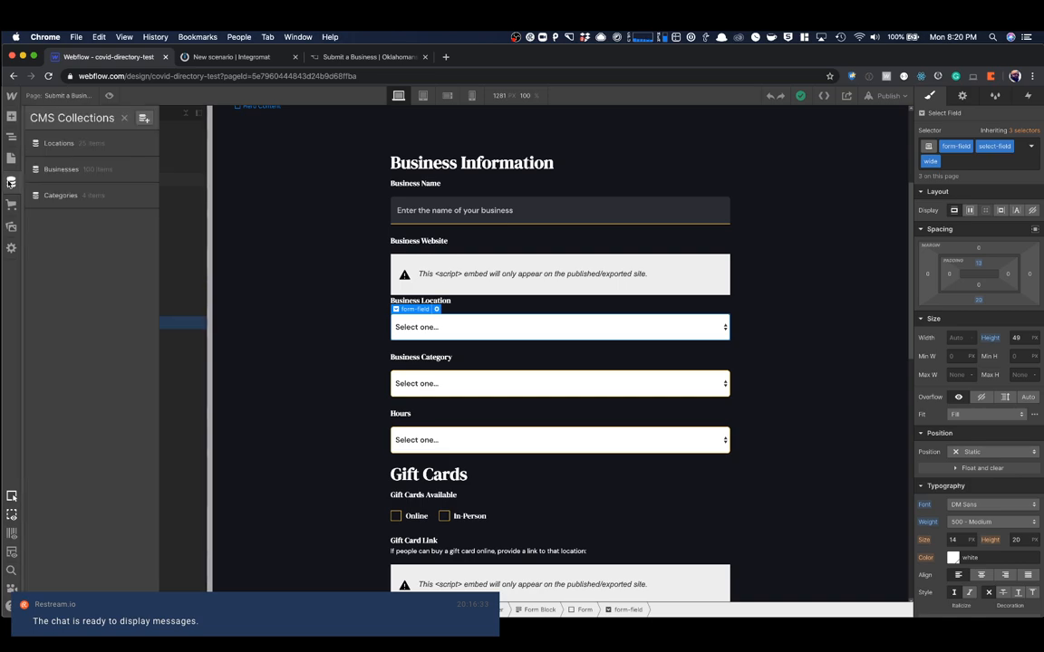
left_click(97, 147)
scroll(461, 226, "down", 3)
scroll(462, 225, "up", 3)
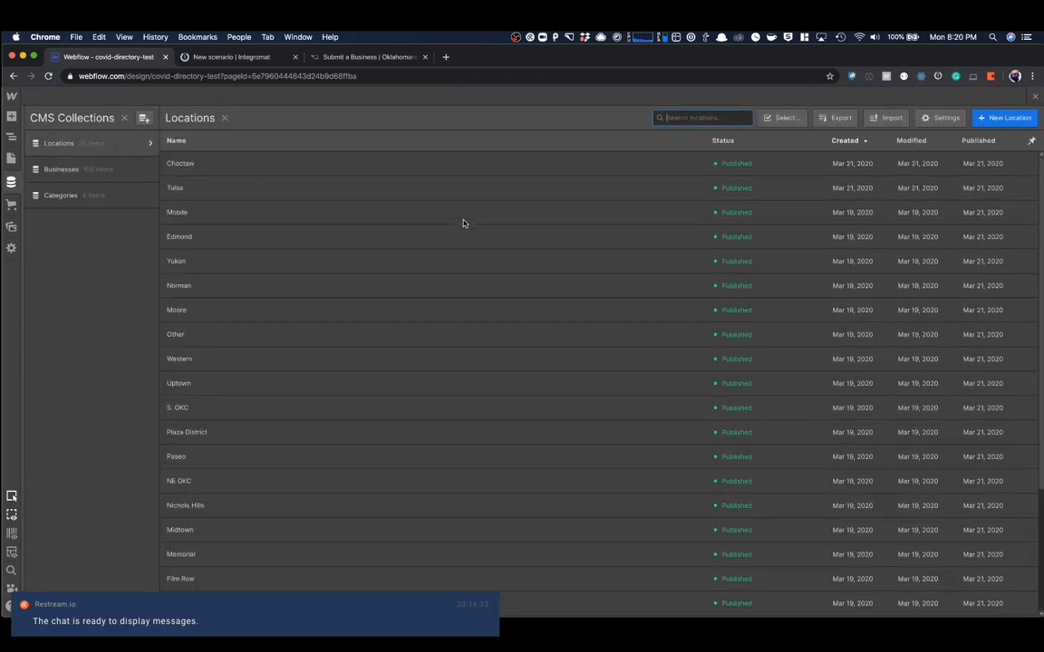
left_click(821, 119)
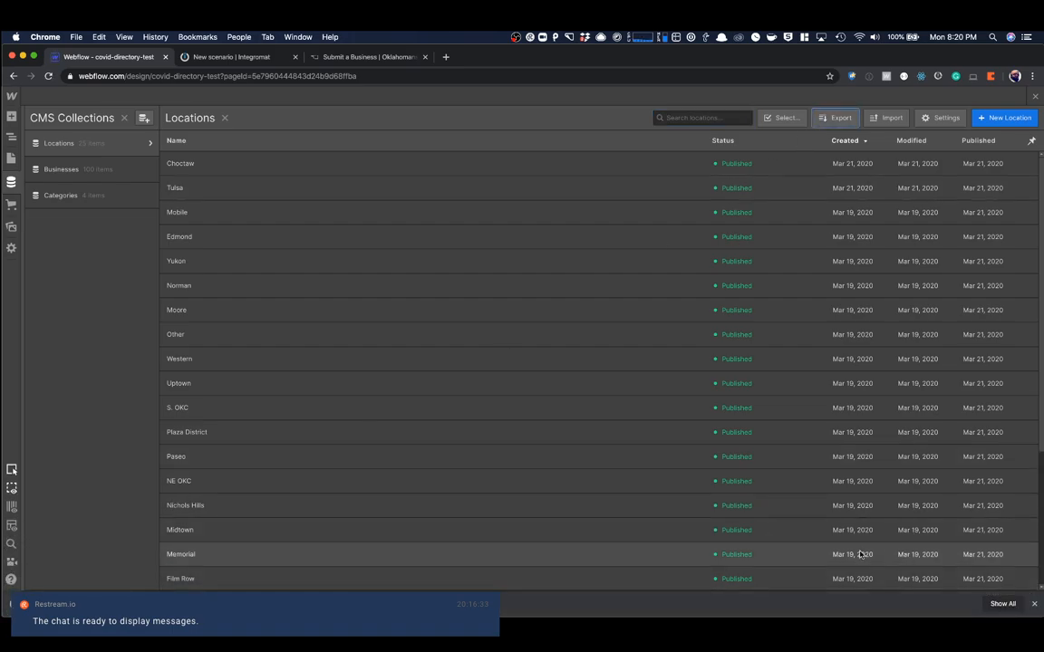
- Open the exported Locations file in Numbers and widen the window to view more columns
left_click(119, 605)
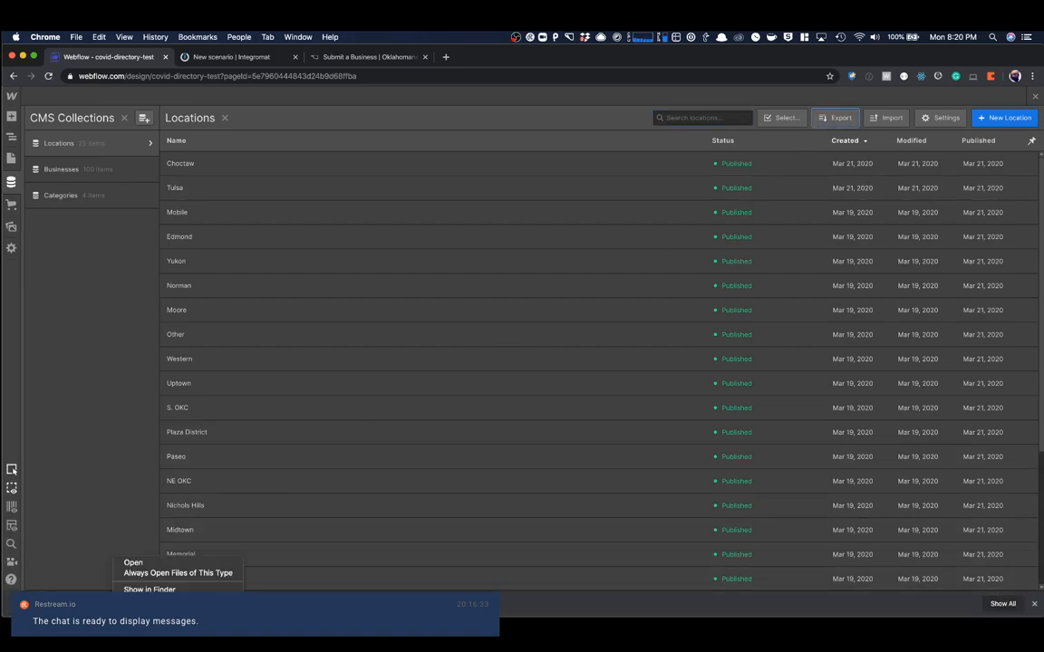
left_click(159, 590)
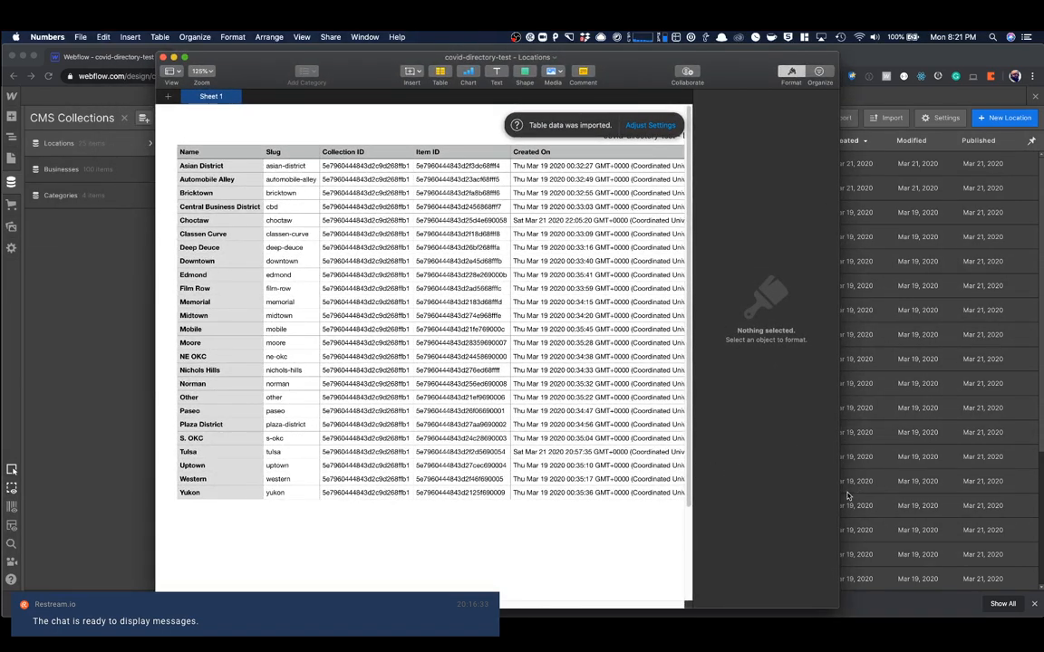
left_click_drag(839, 493, 967, 478)
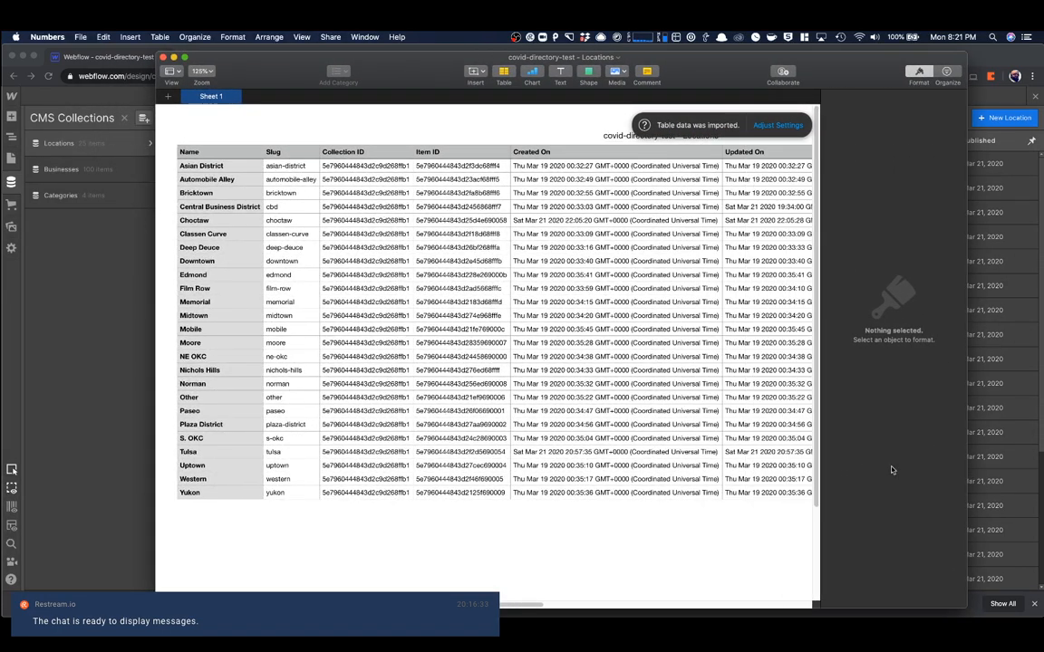
- Switch back to Webflow in Chrome, highlight the Choctaw location's item ID and return to the Locations list
left_click(97, 262)
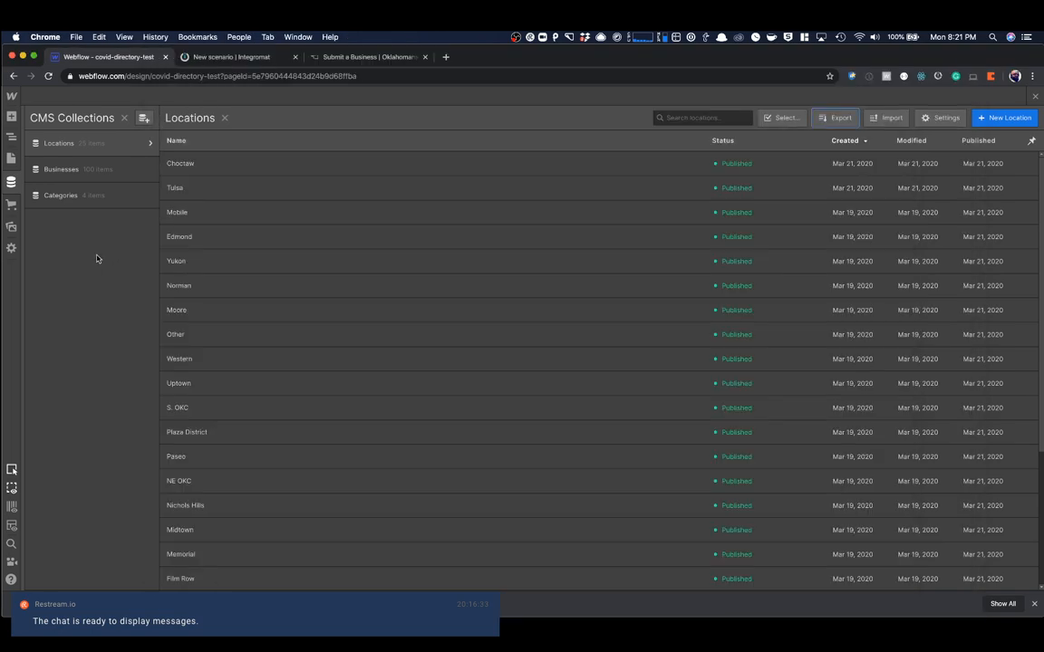
left_click(574, 162)
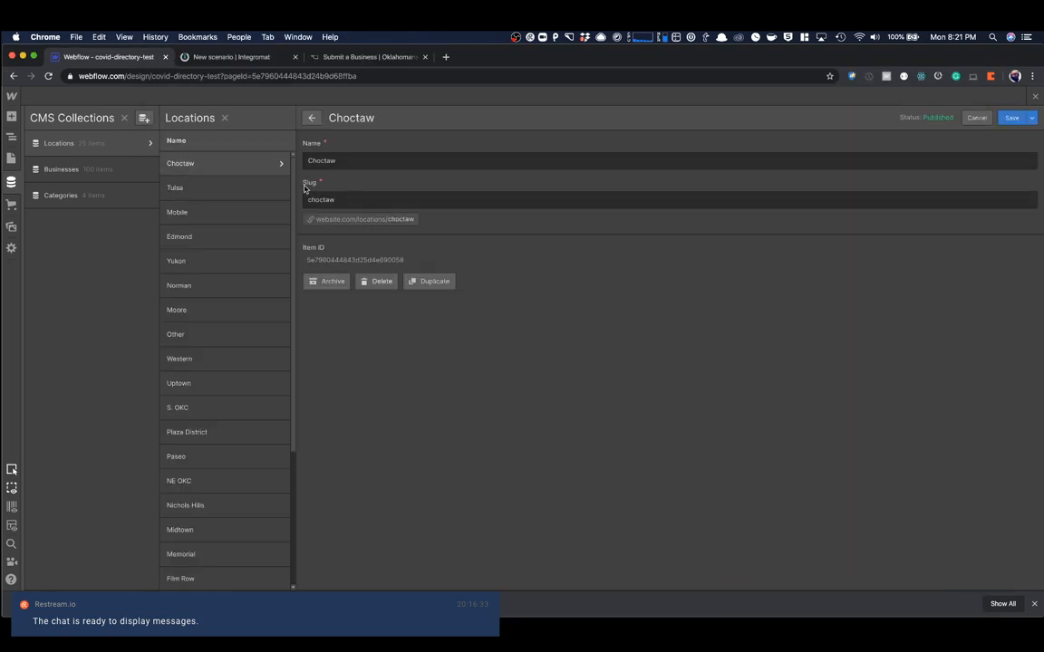
double_click(343, 261)
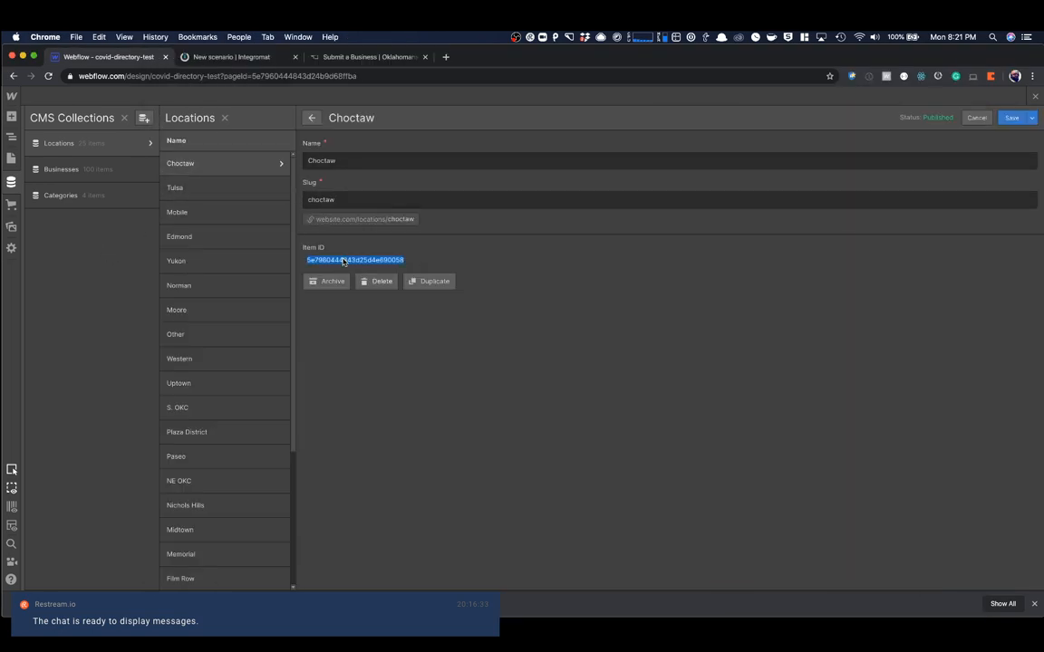
left_click(308, 116)
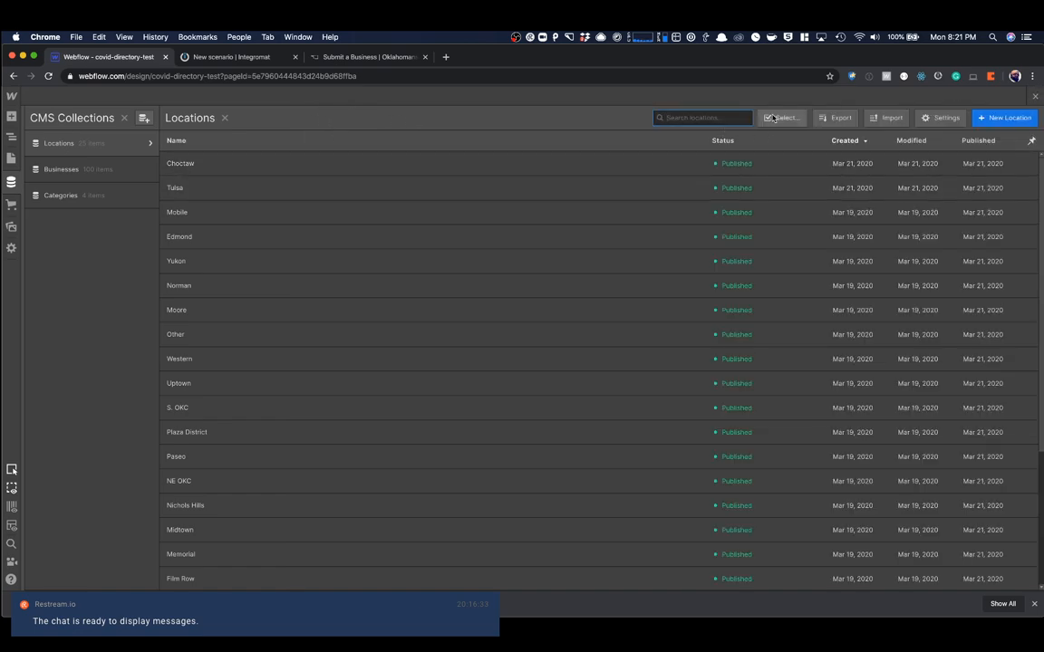
- Bulk-delete every item in the Locations collection except Tulsa, Edmond, Yukon, Norman and Moore, and dismiss the deletion report
left_click(773, 118)
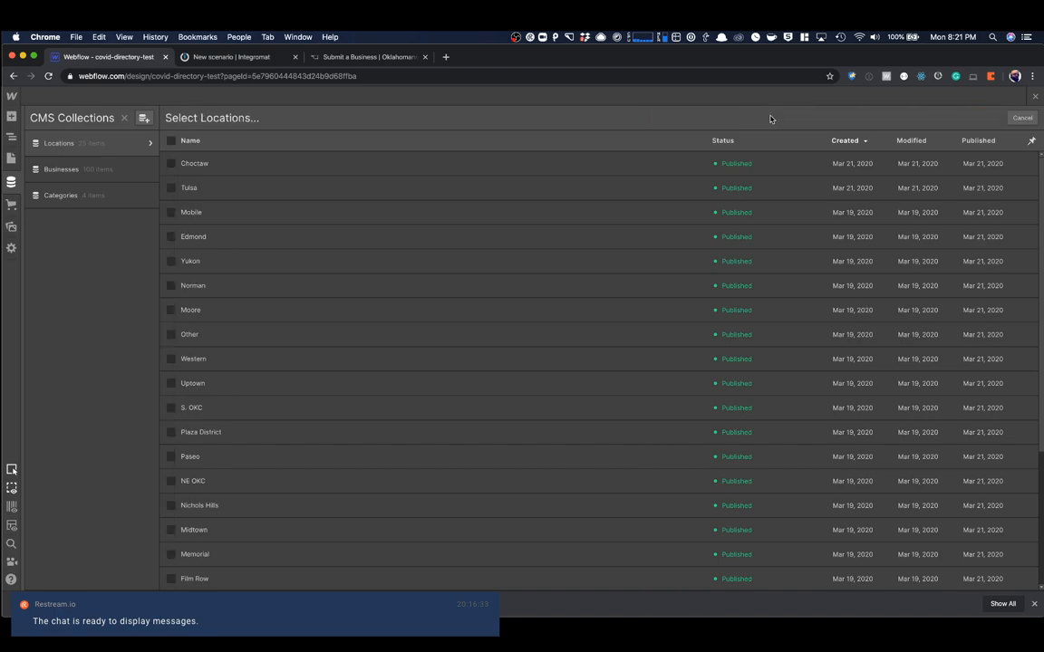
left_click(170, 164)
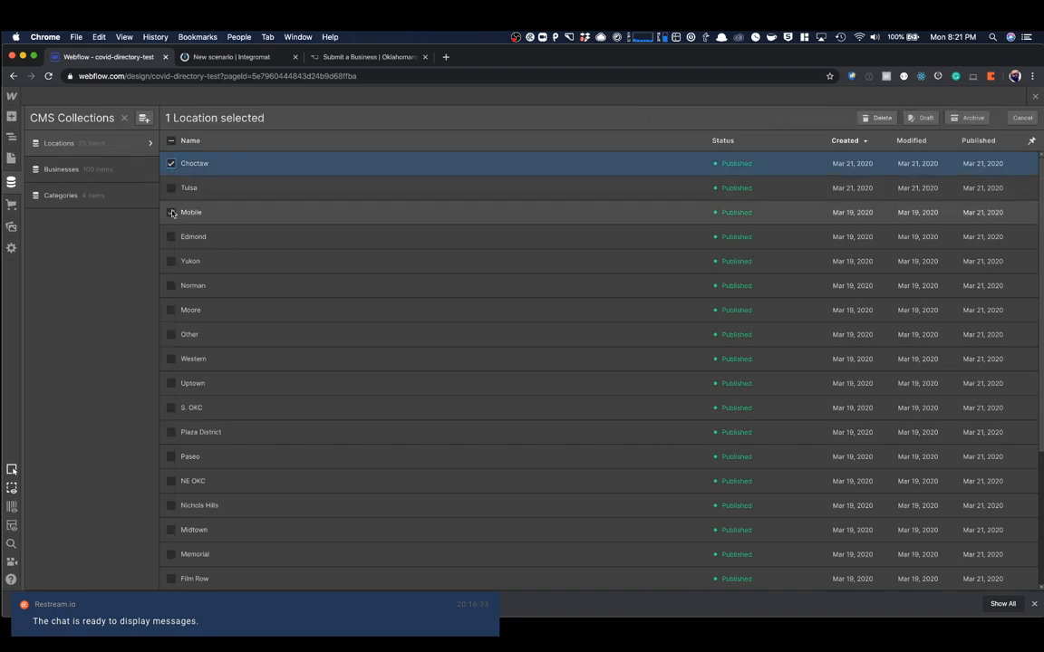
left_click(171, 213)
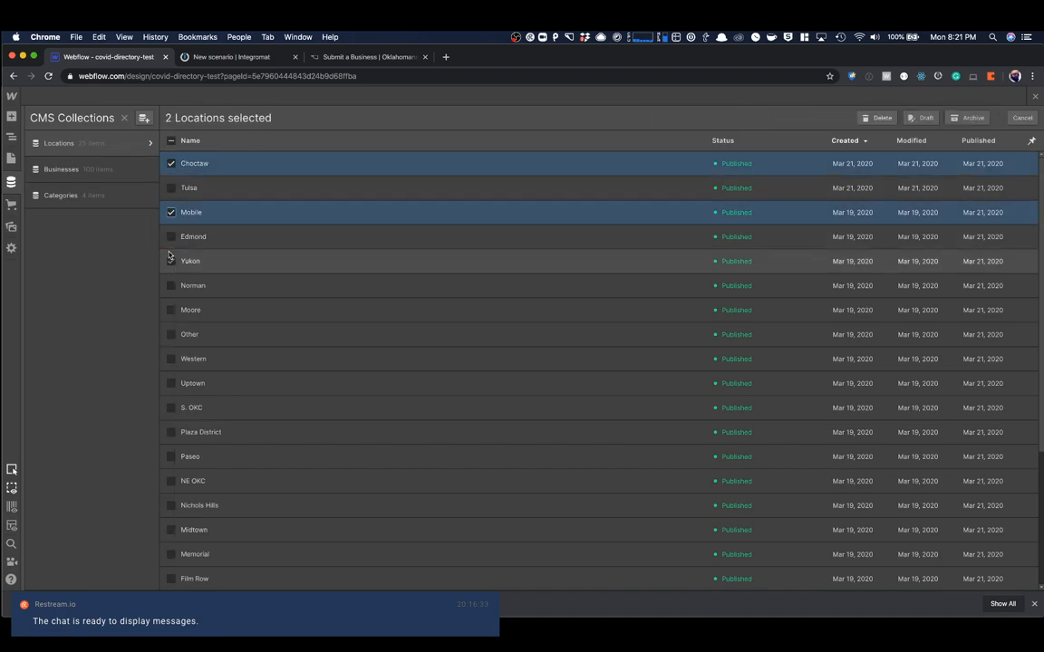
left_click(171, 335)
left_click(172, 360)
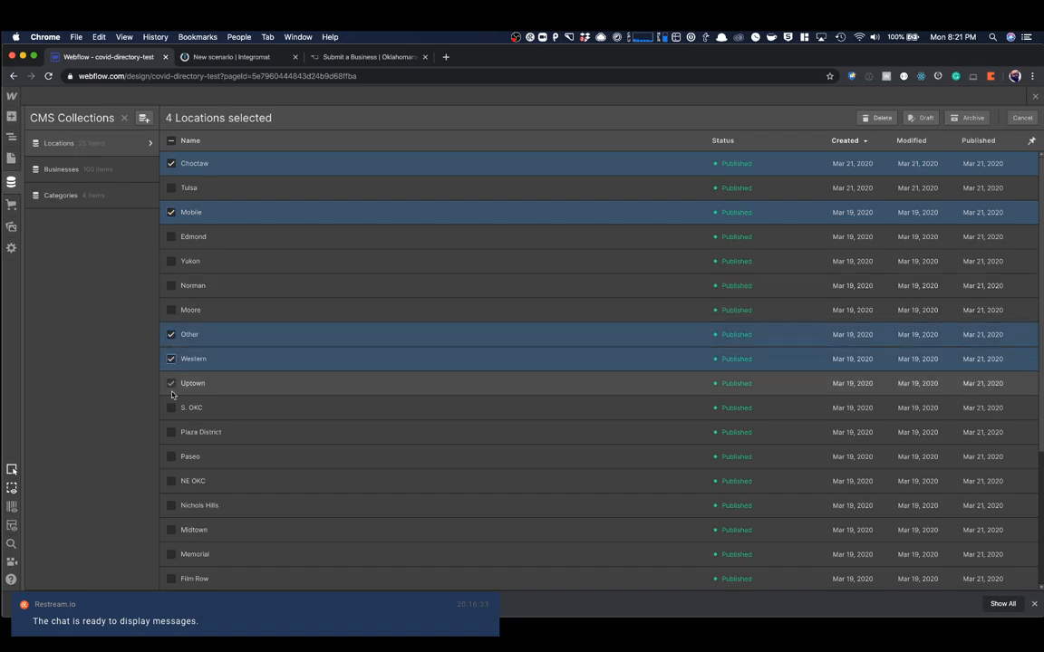
left_click(169, 385)
left_click(170, 408)
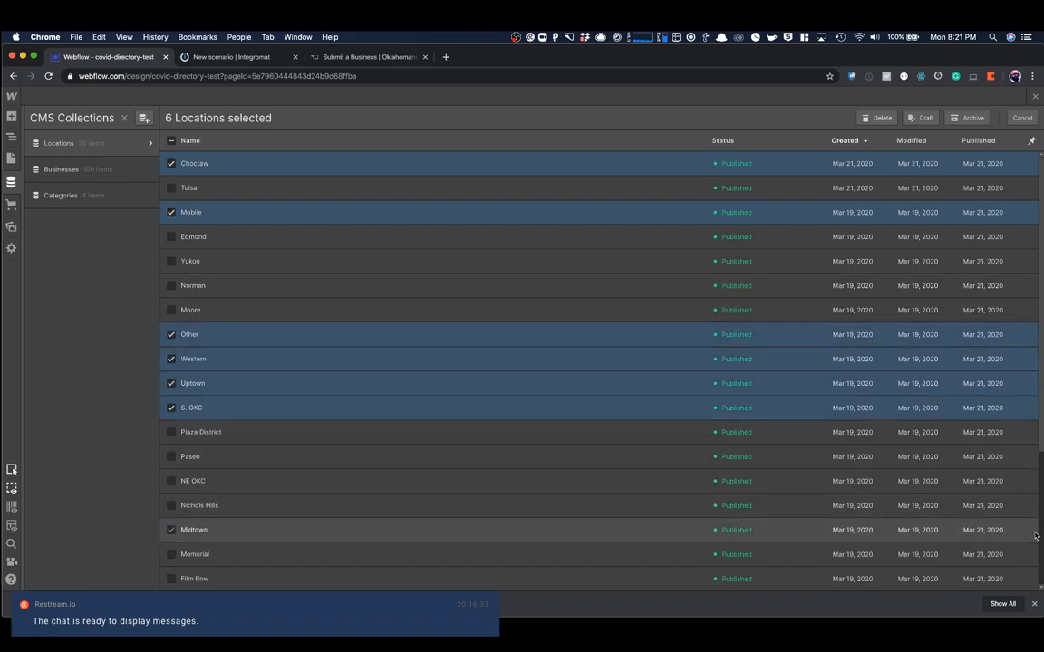
left_click(171, 432)
left_click(171, 456)
left_click(171, 481)
scroll(174, 453, "down", 5)
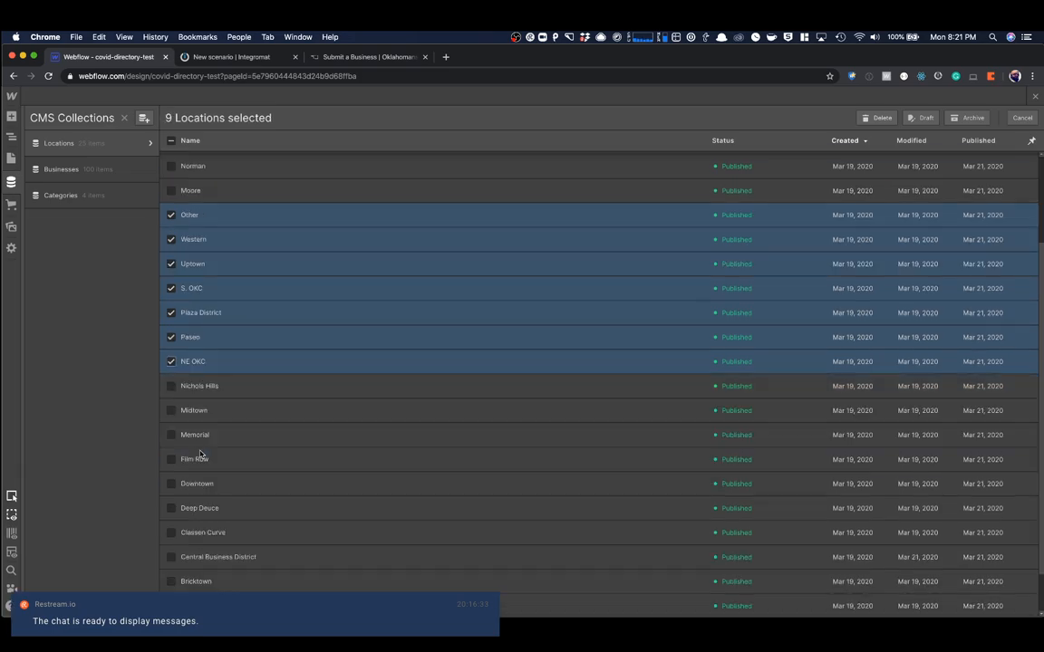
left_click(171, 337)
left_click(172, 360)
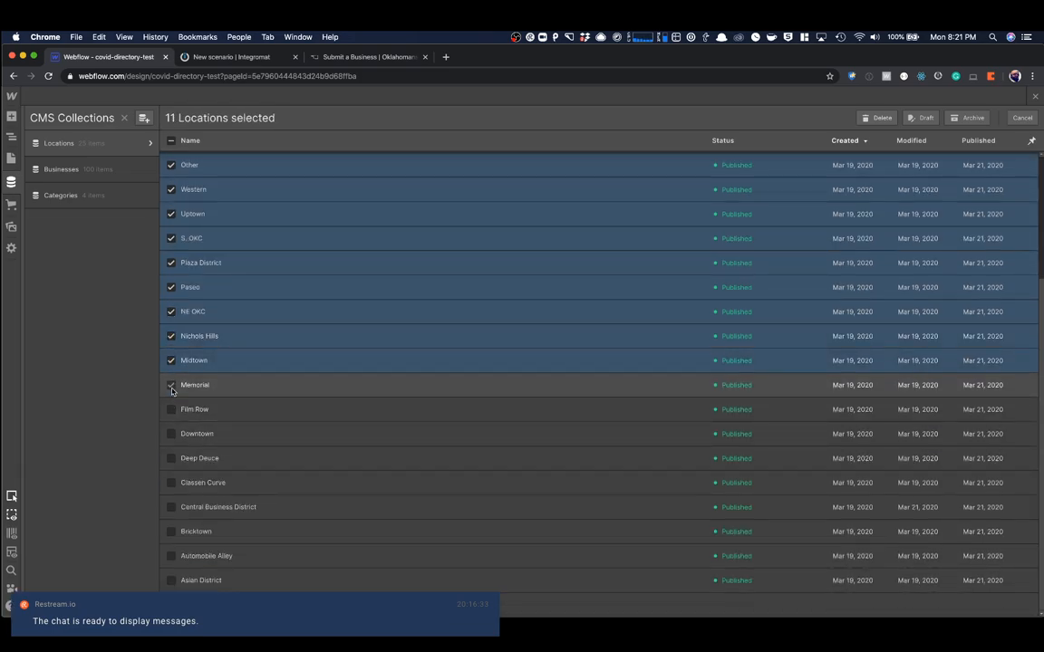
left_click(171, 385)
left_click(171, 410)
left_click(171, 434)
left_click(171, 459)
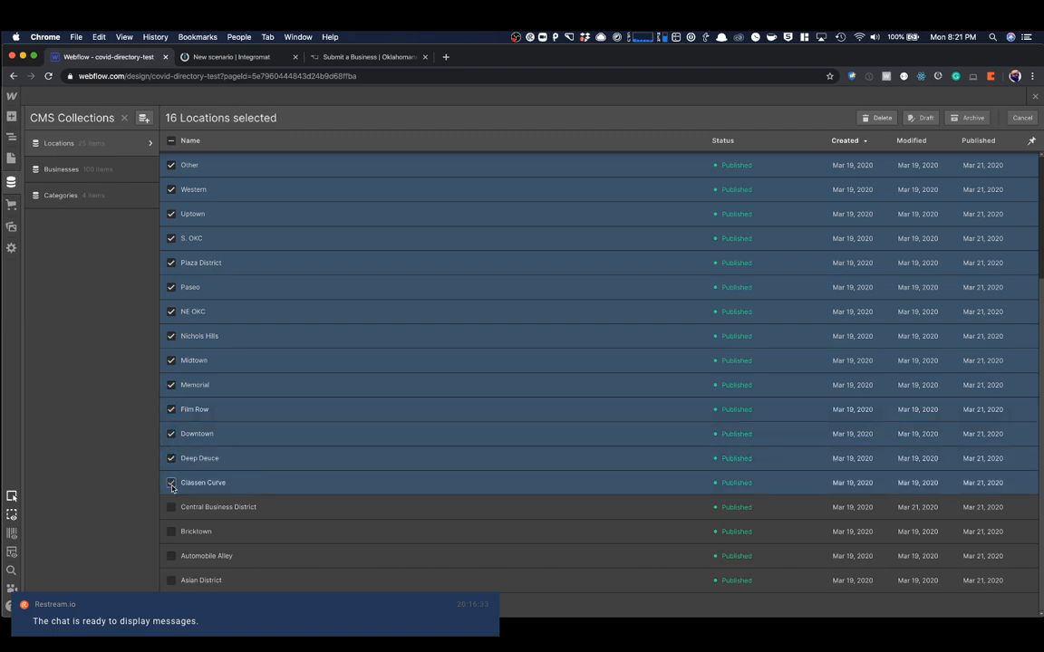
left_click(172, 483)
left_click(172, 508)
left_click(171, 532)
left_click(171, 556)
left_click(172, 581)
scroll(634, 272, "up", 5)
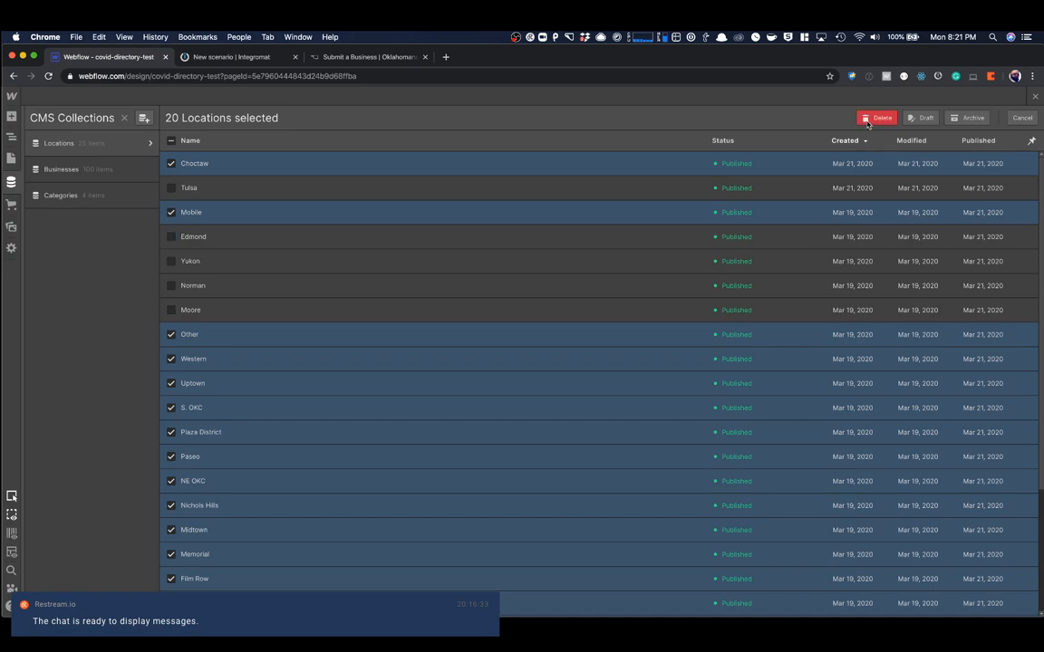
left_click(872, 119)
left_click(605, 387)
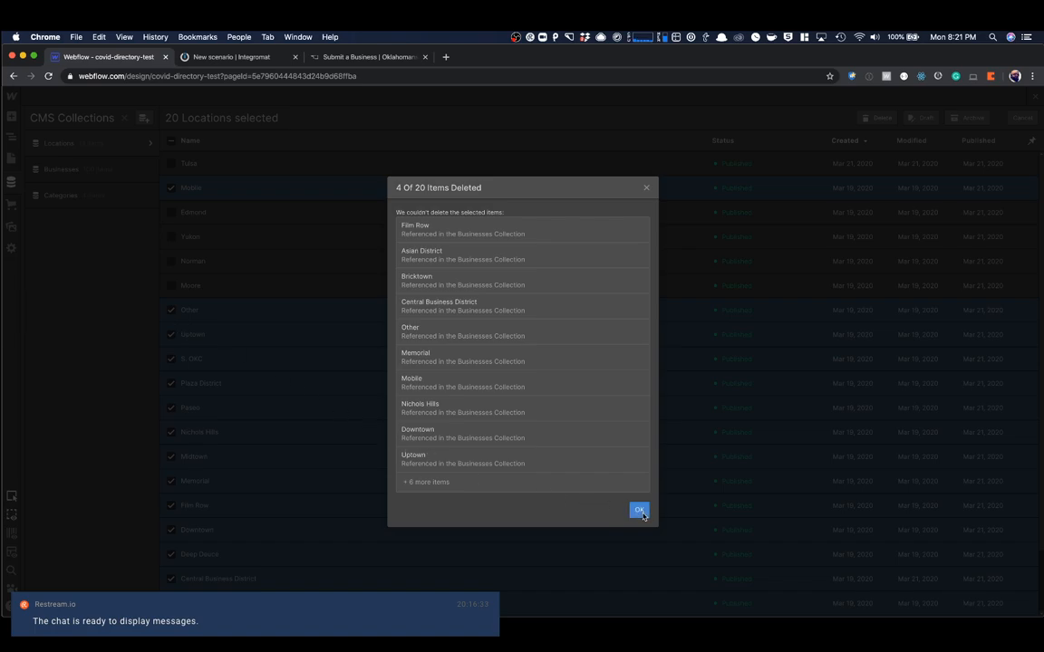
left_click(640, 512)
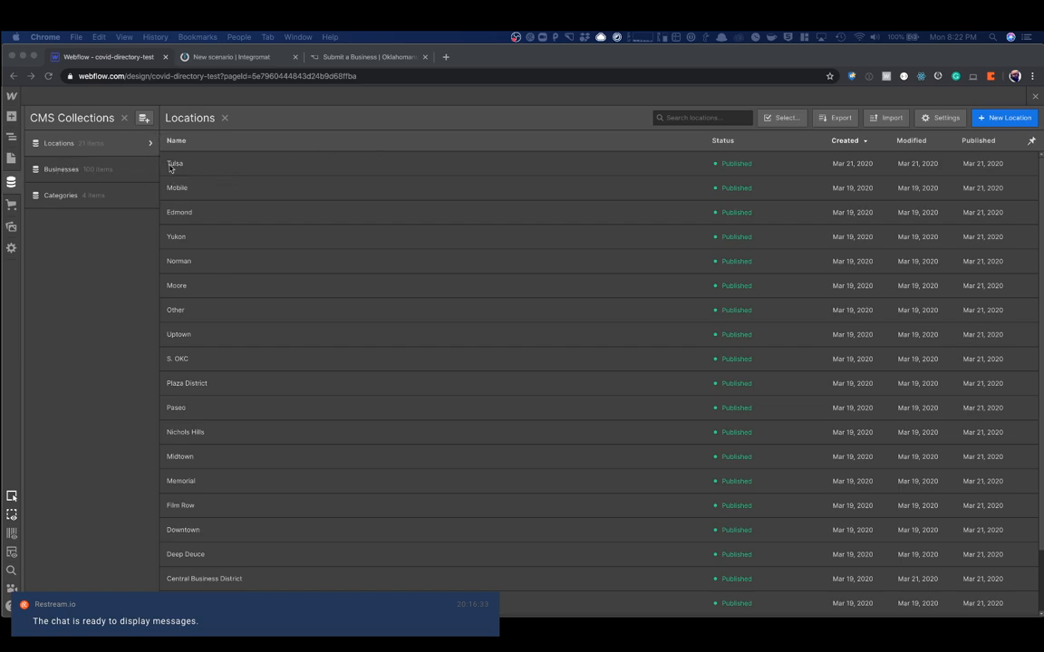
- Open the T.E.A. Cafe On The Corner item in the Businesses collection, look through its fields and return to the Locations collection
left_click(109, 172)
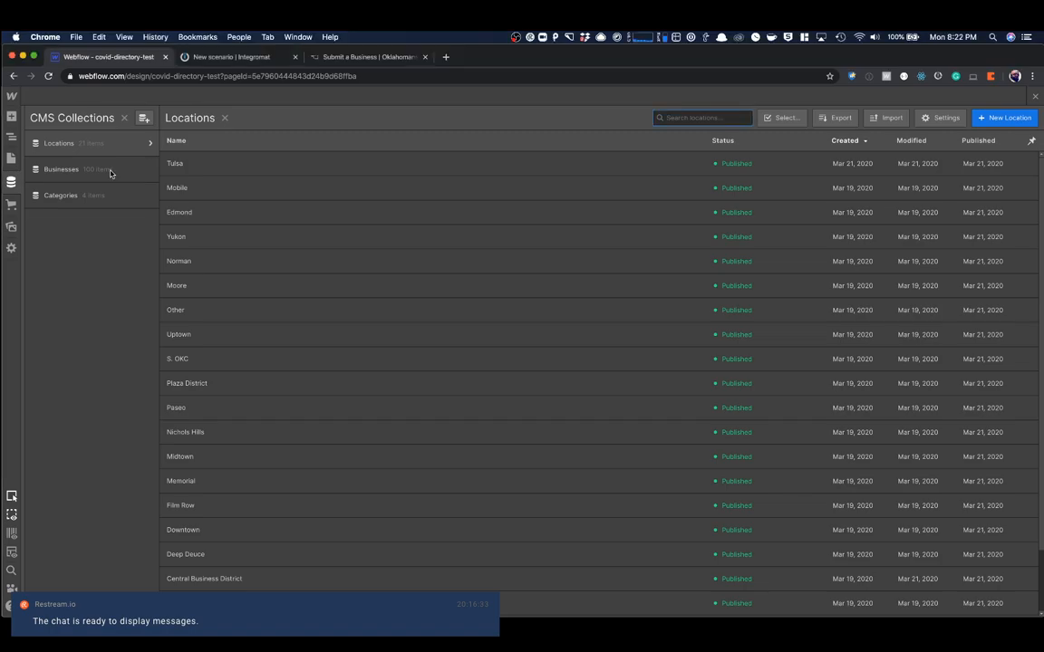
left_click(110, 172)
left_click(227, 165)
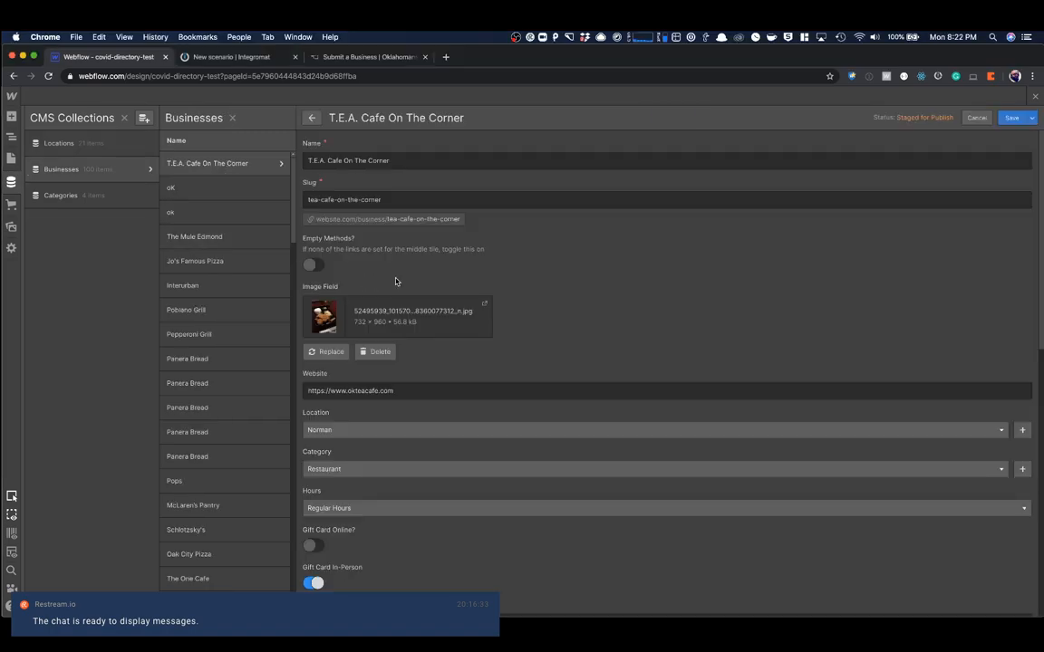
scroll(424, 340, "down", 10)
scroll(419, 342, "up", 3)
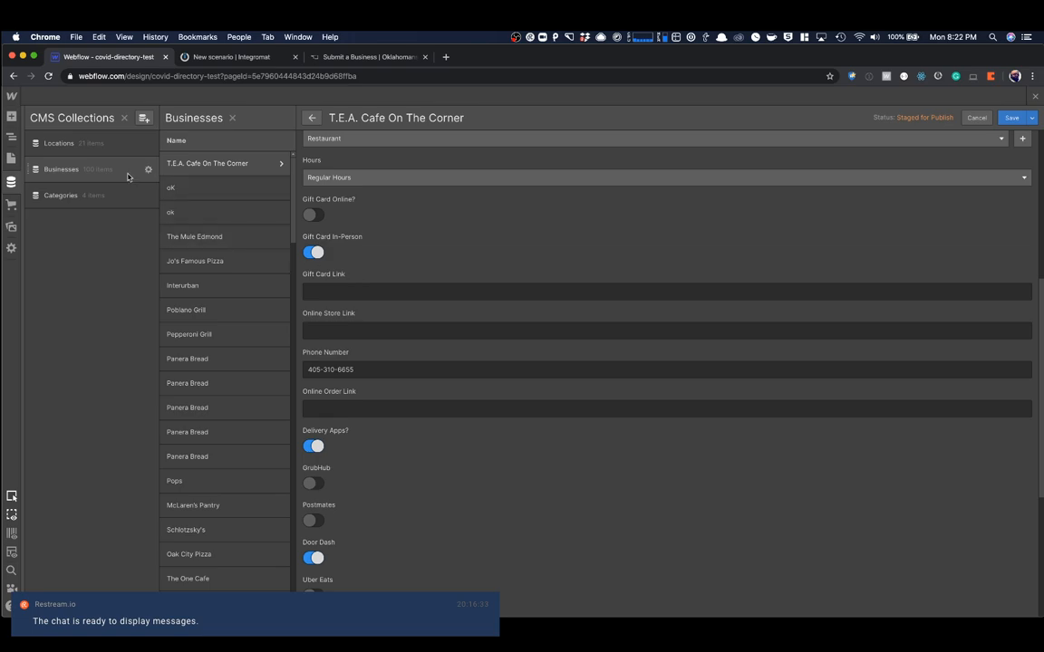
left_click(94, 154)
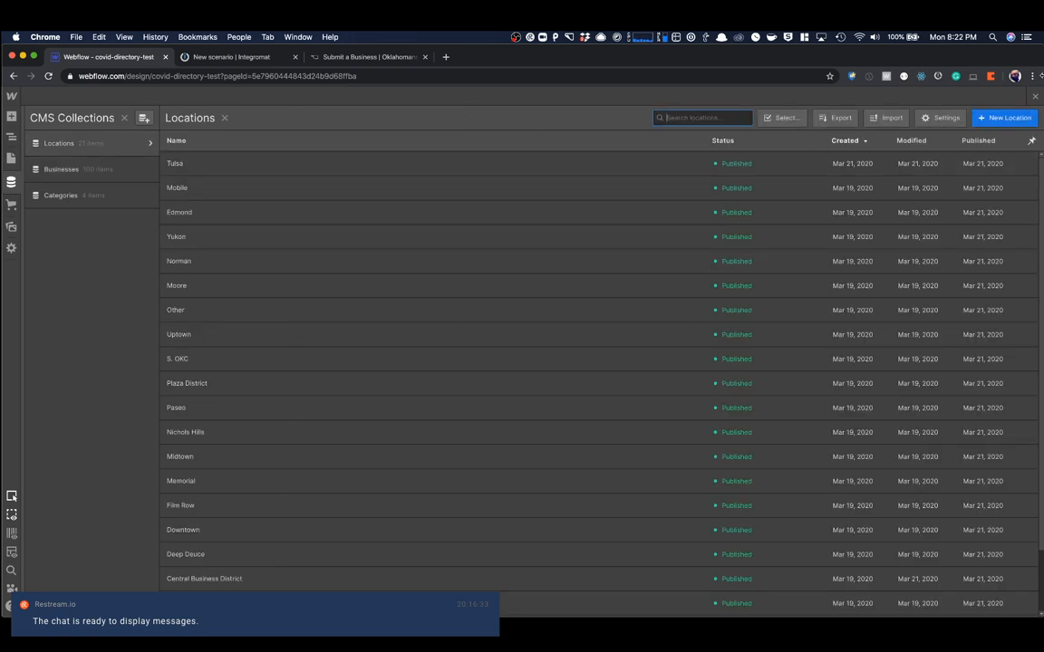
- Leave the CMS for the form page and check the Business Location dropdown's quick settings
left_click(1036, 97)
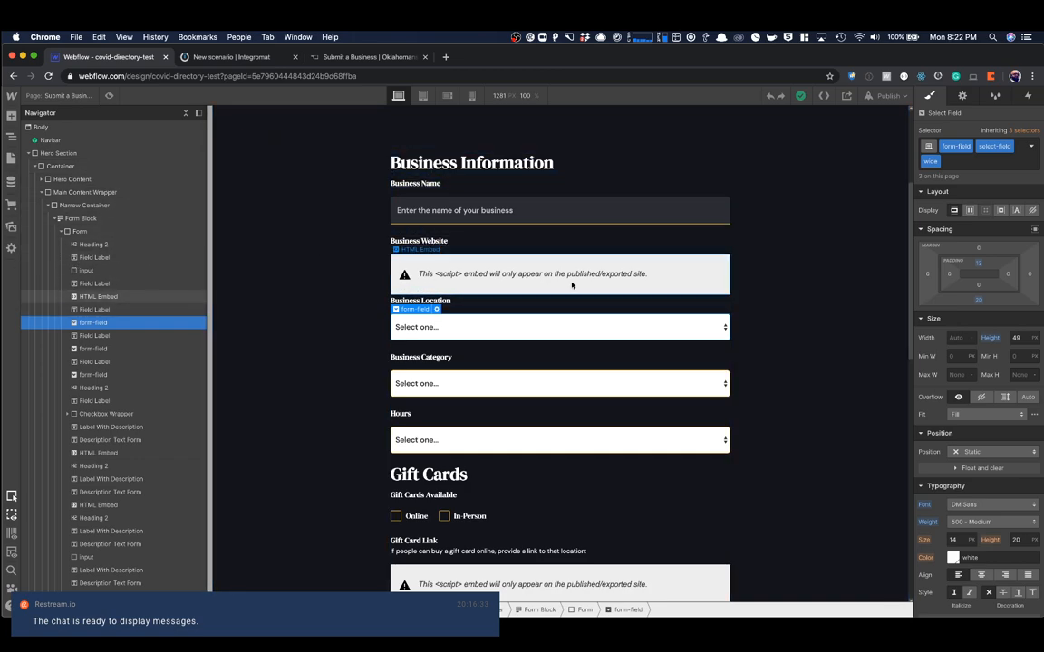
scroll(571, 283, "down", 1)
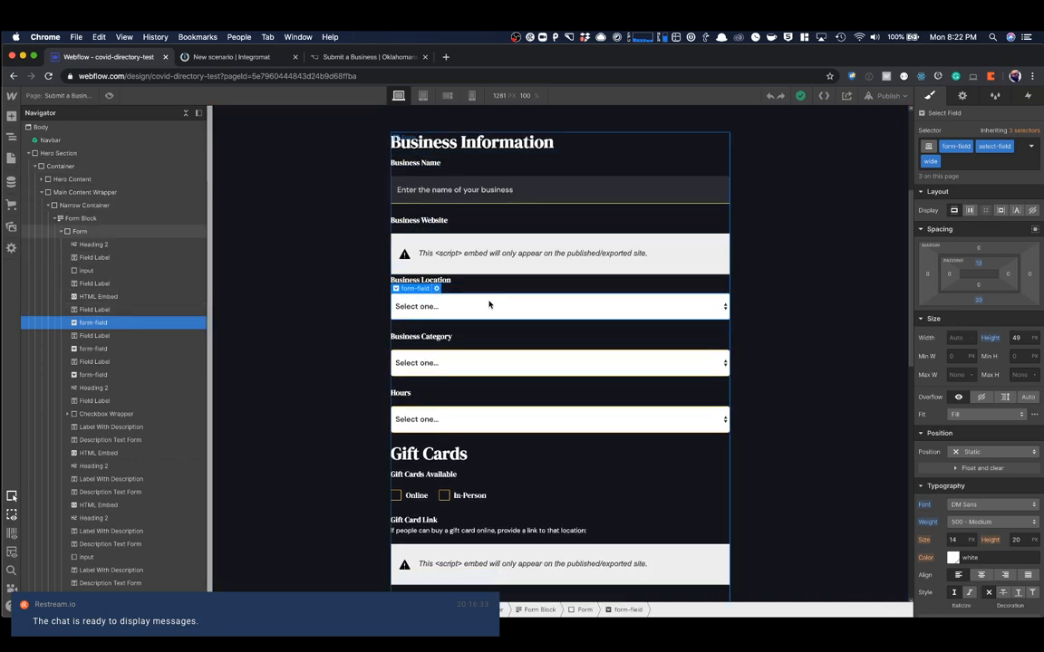
left_click(436, 289)
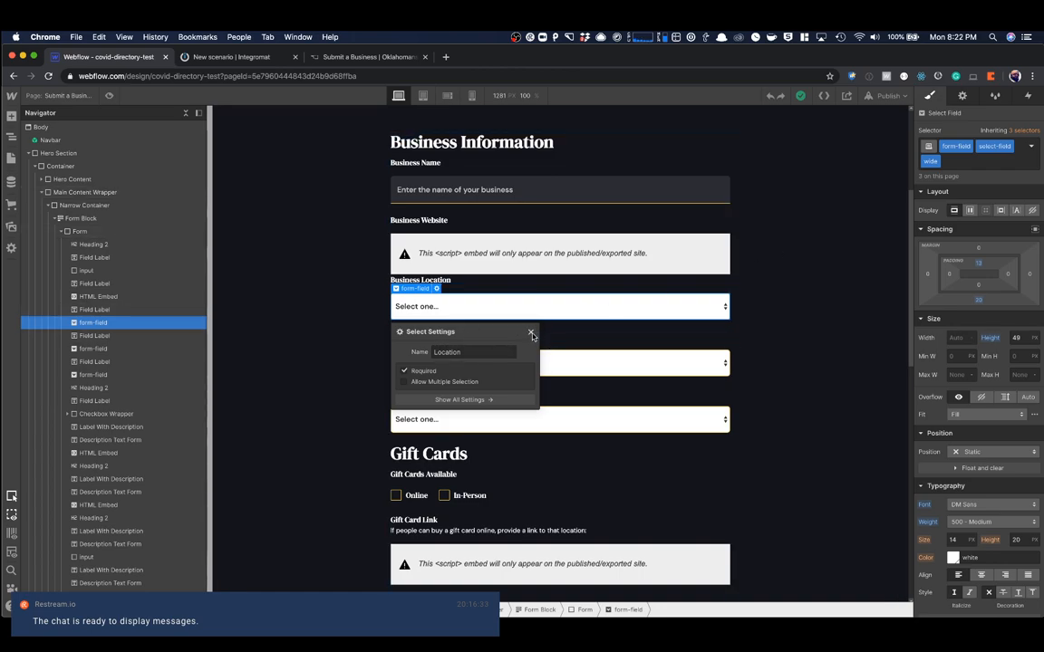
left_click(531, 332)
left_click(11, 181)
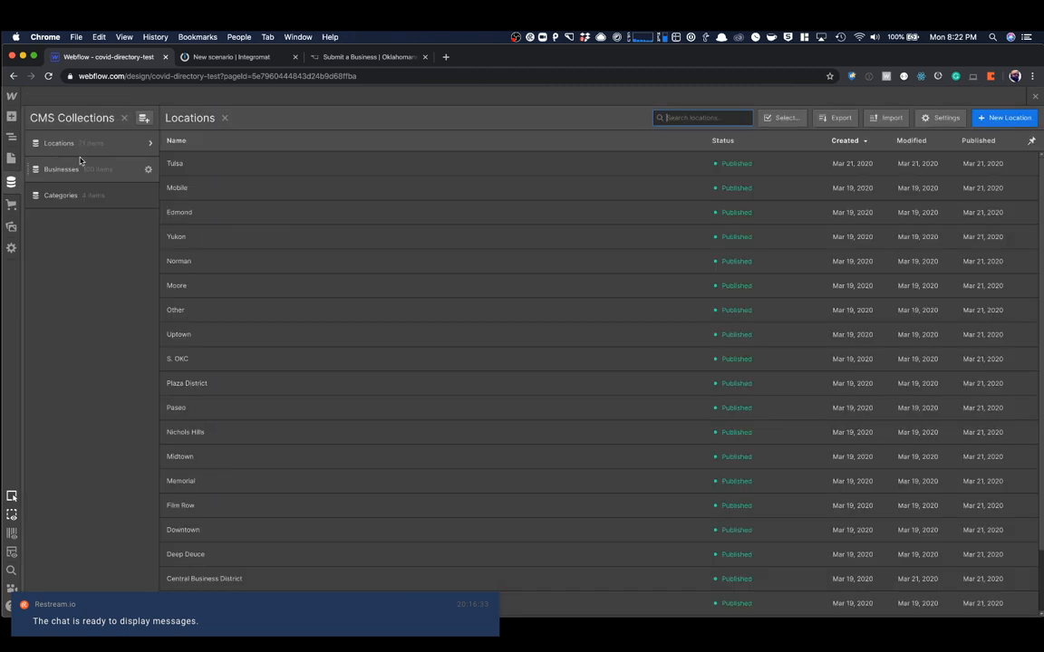
left_click(83, 169)
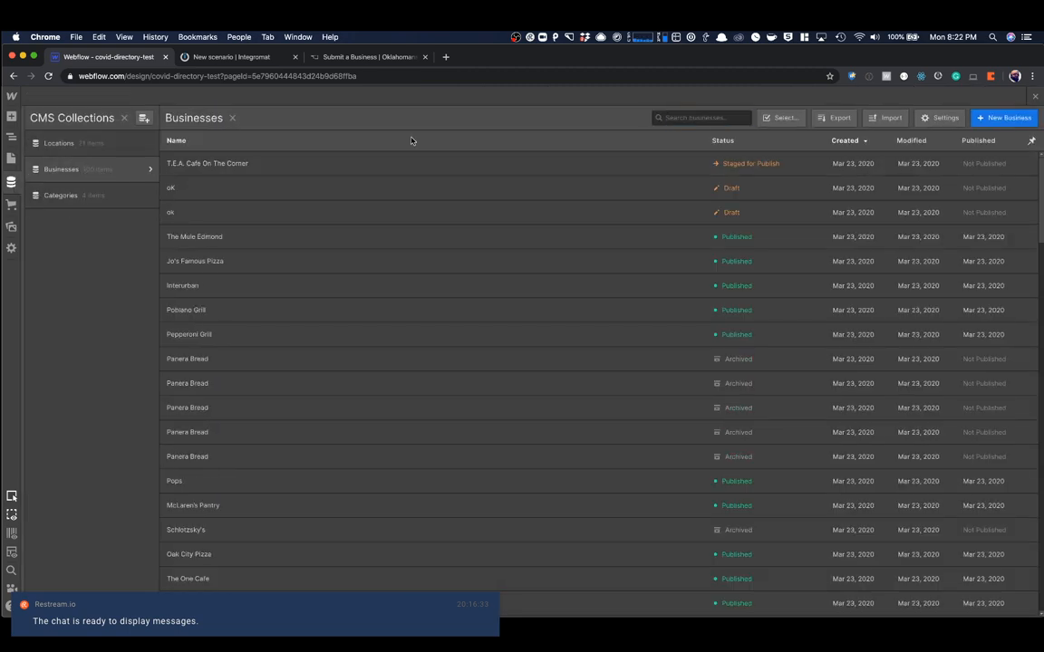
left_click(781, 119)
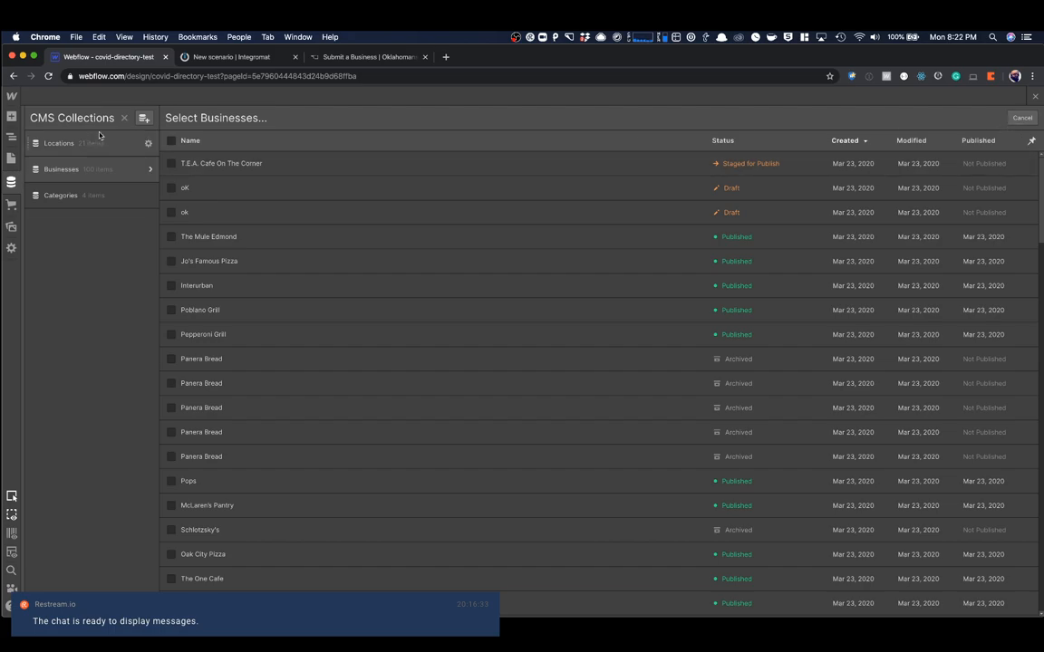
left_click(1037, 97)
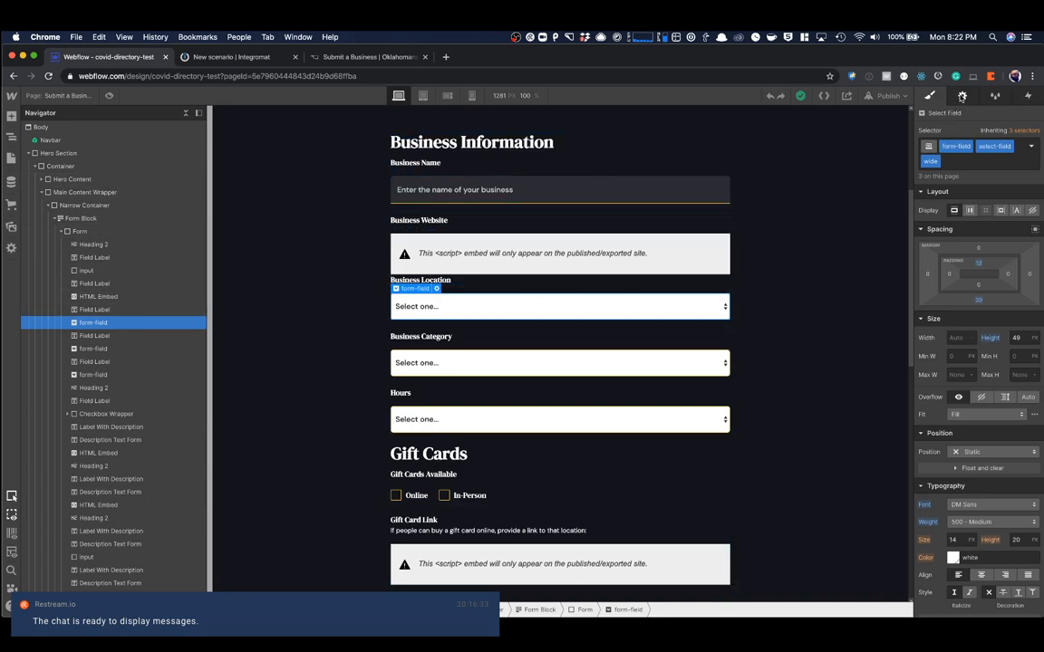
- Show the Business Location field's choices, and copy the Asian District item's ID from the Locations collection sorted by name
key("d")
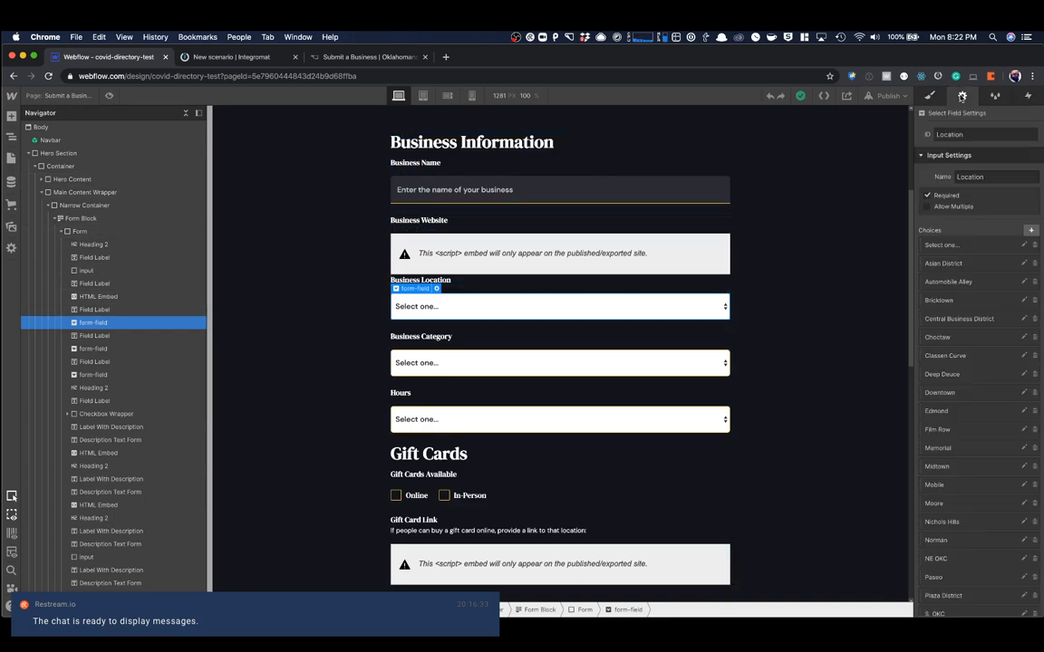
left_click(11, 182)
left_click(99, 143)
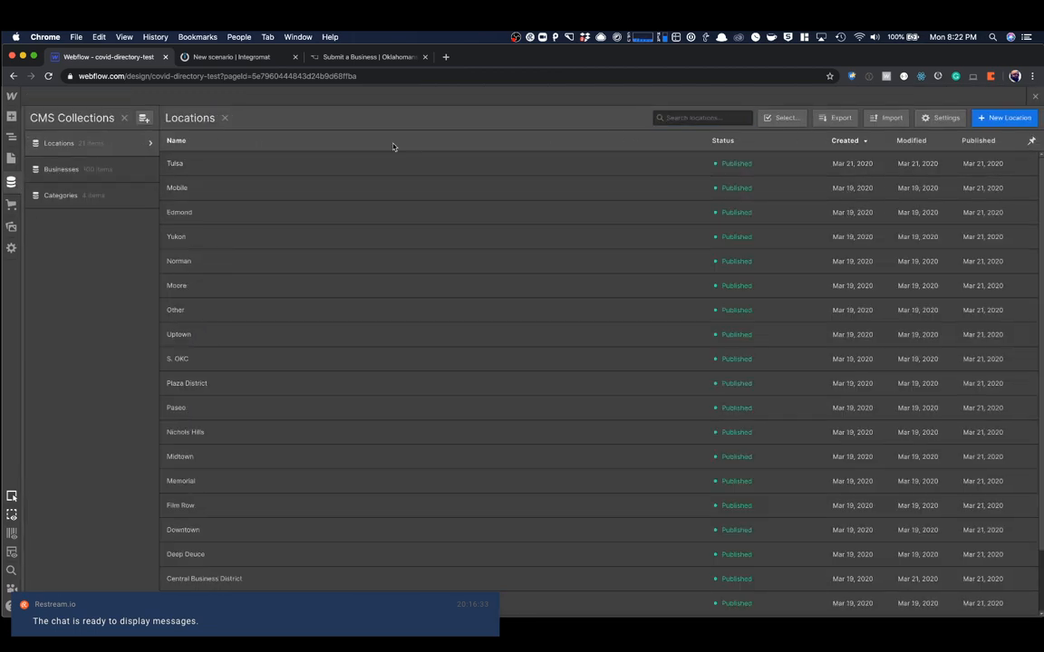
left_click(324, 143)
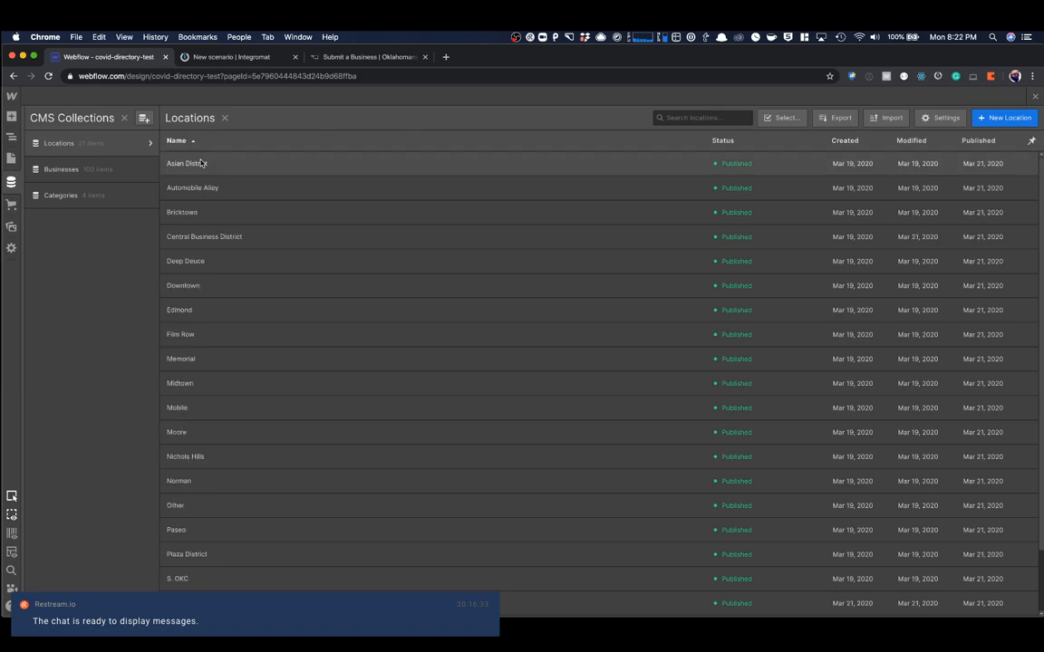
left_click(196, 163)
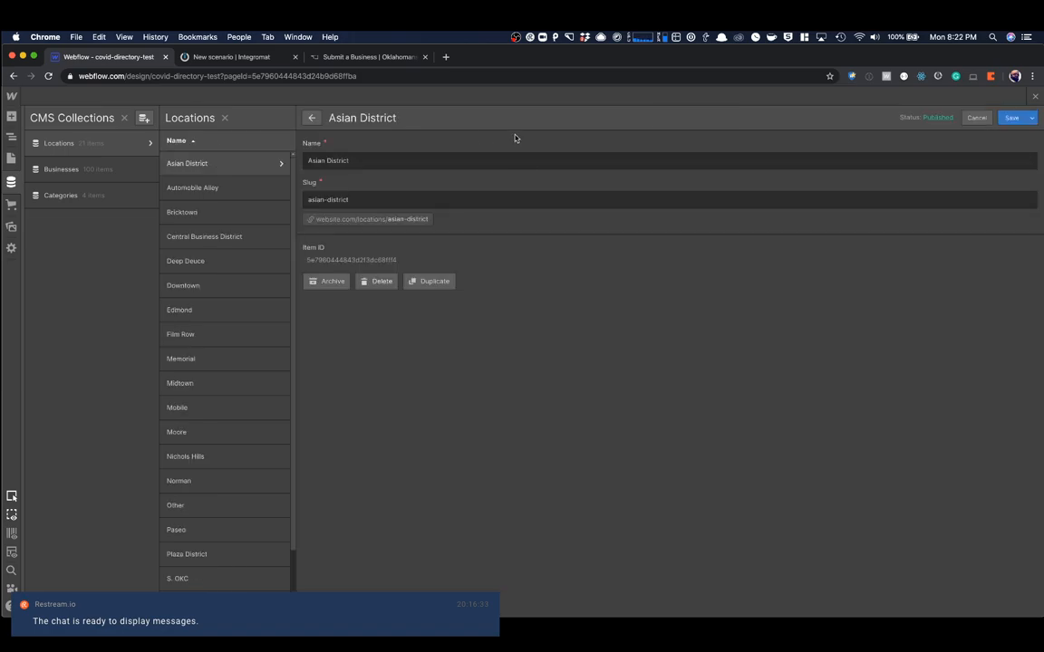
double_click(338, 261)
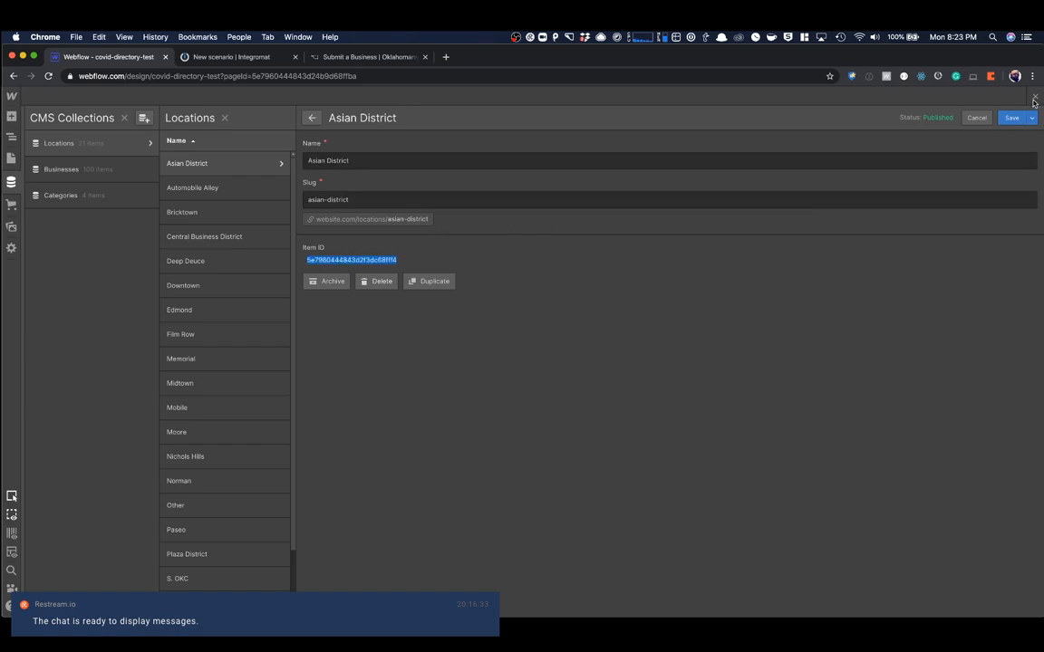
- Replace the value of the Asian District choice in the Business Location dropdown with the copied item ID and save it
left_click(1036, 98)
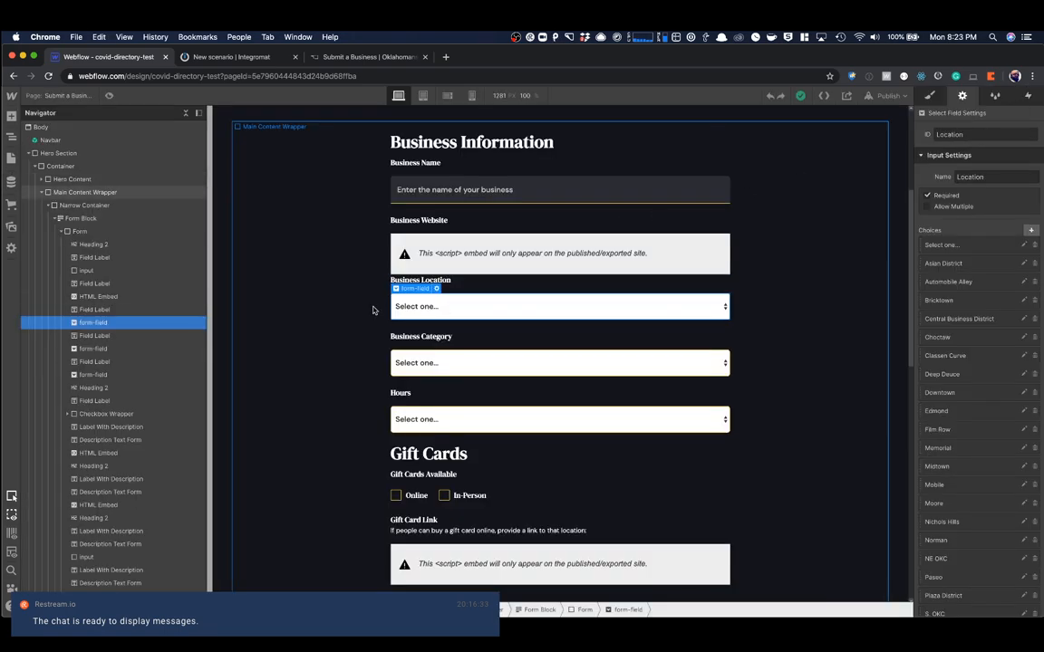
left_click(945, 265)
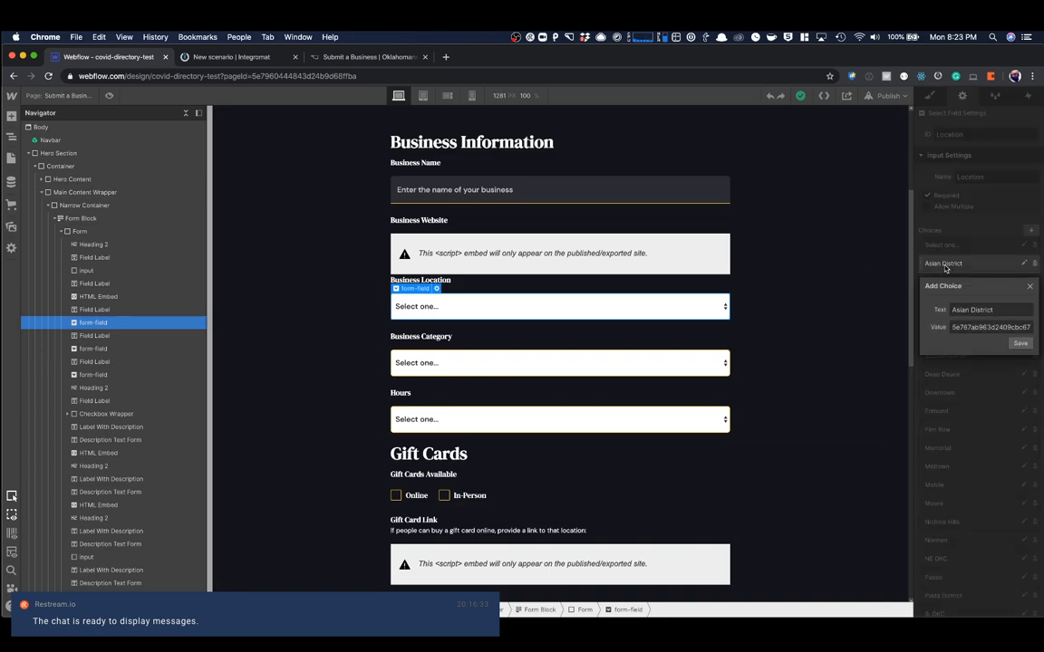
double_click(972, 326)
type("960444843d2f3dc68ff4")
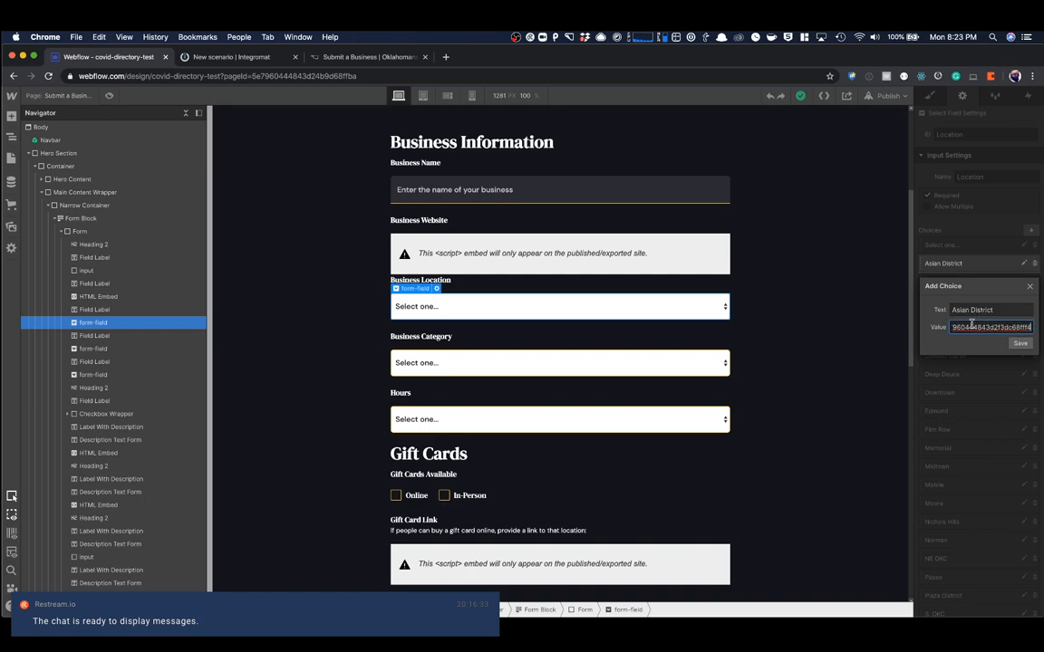
left_click(1021, 344)
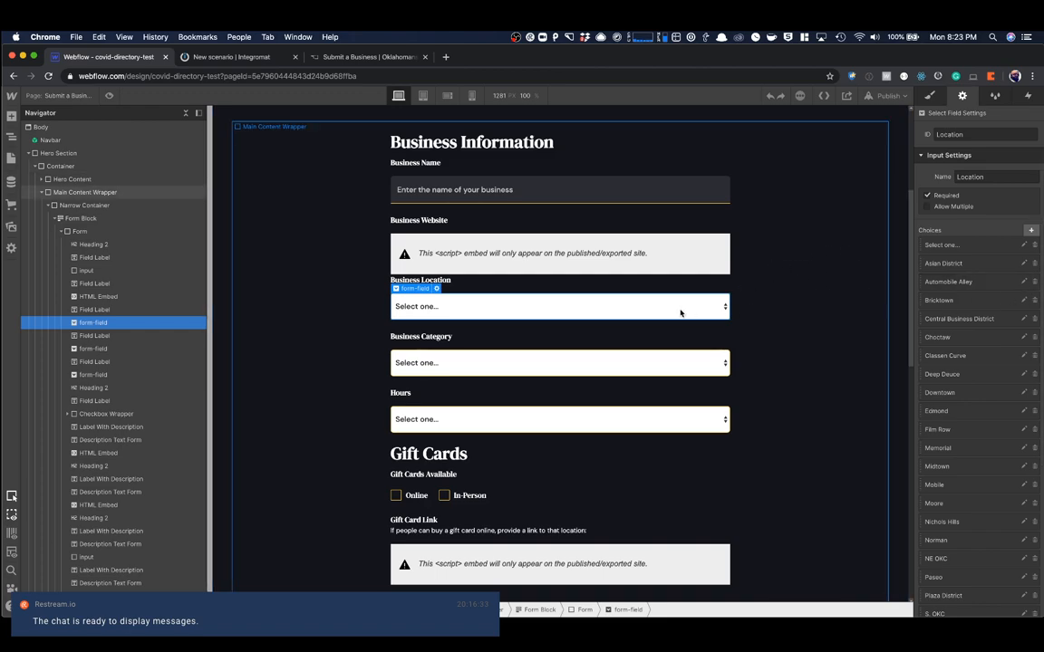
- Select the Business Category dropdown, copy the Brewery item's ID from the Categories collection and return to the form page
left_click(535, 367)
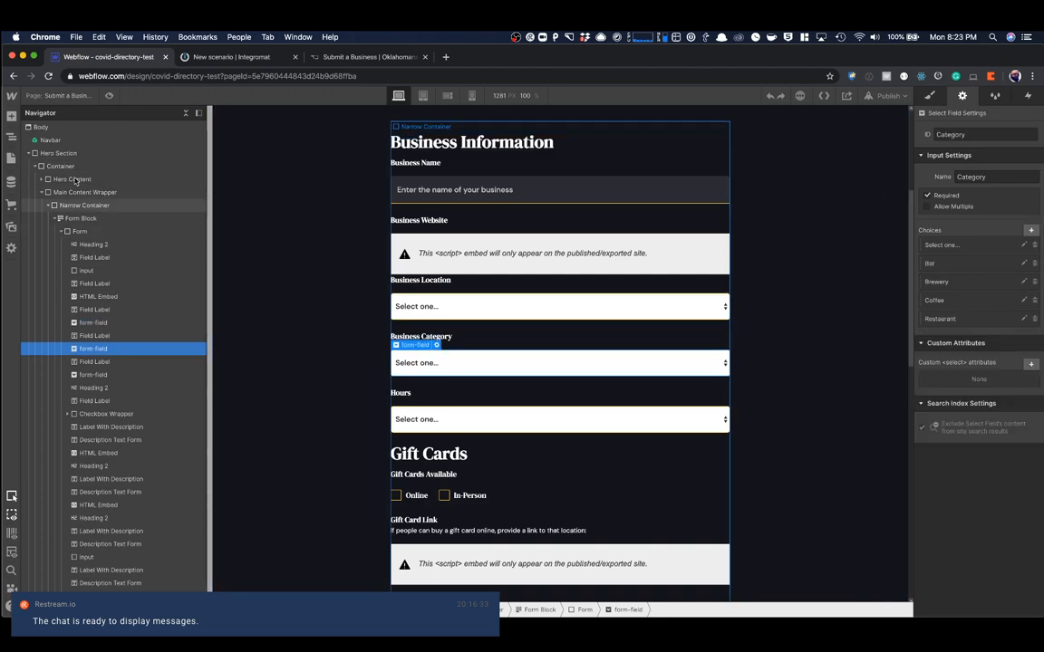
left_click(11, 180)
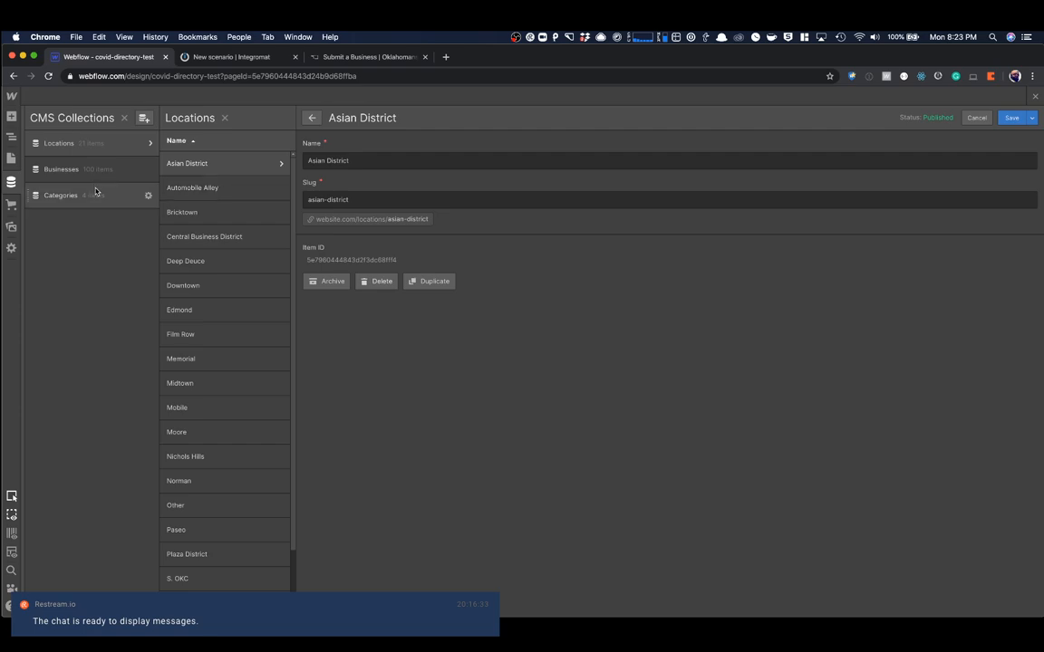
left_click(90, 195)
left_click(295, 163)
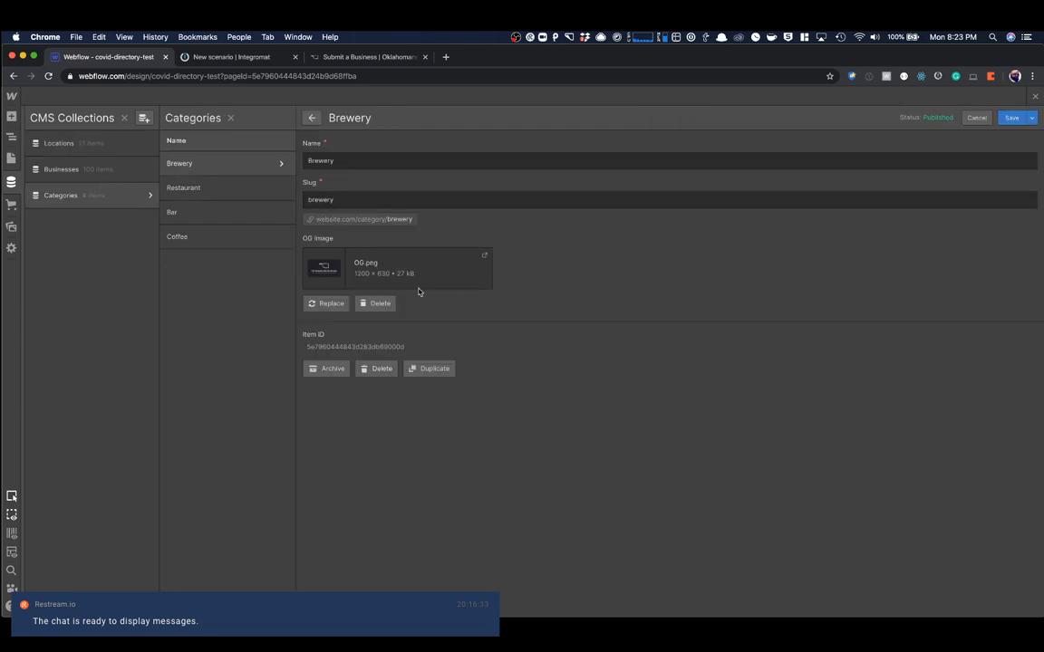
double_click(348, 347)
key("super+c")
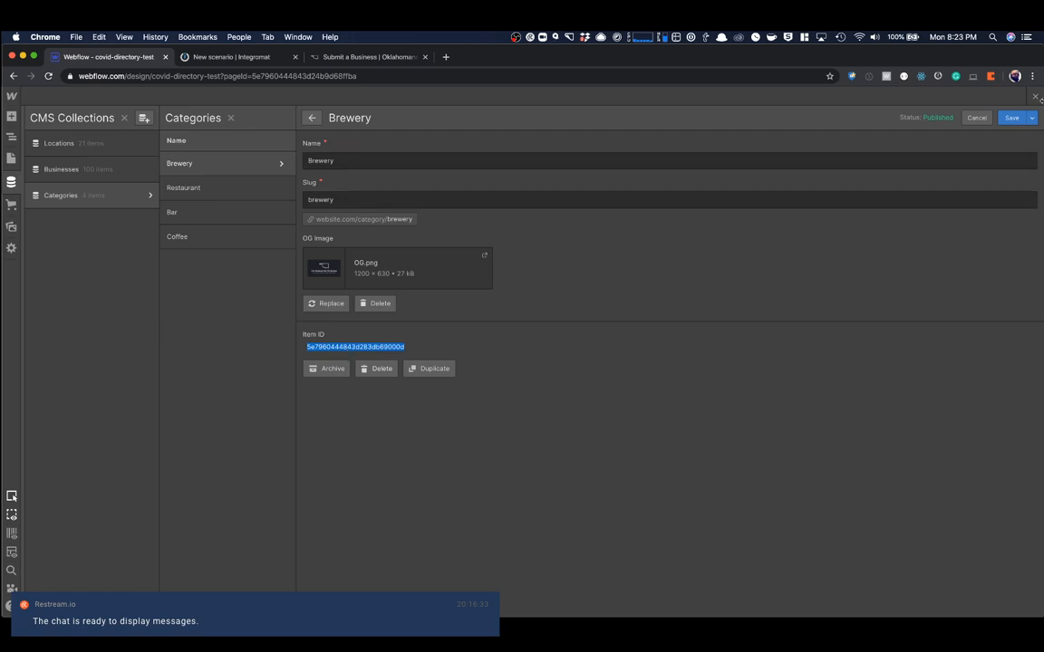
left_click(1037, 97)
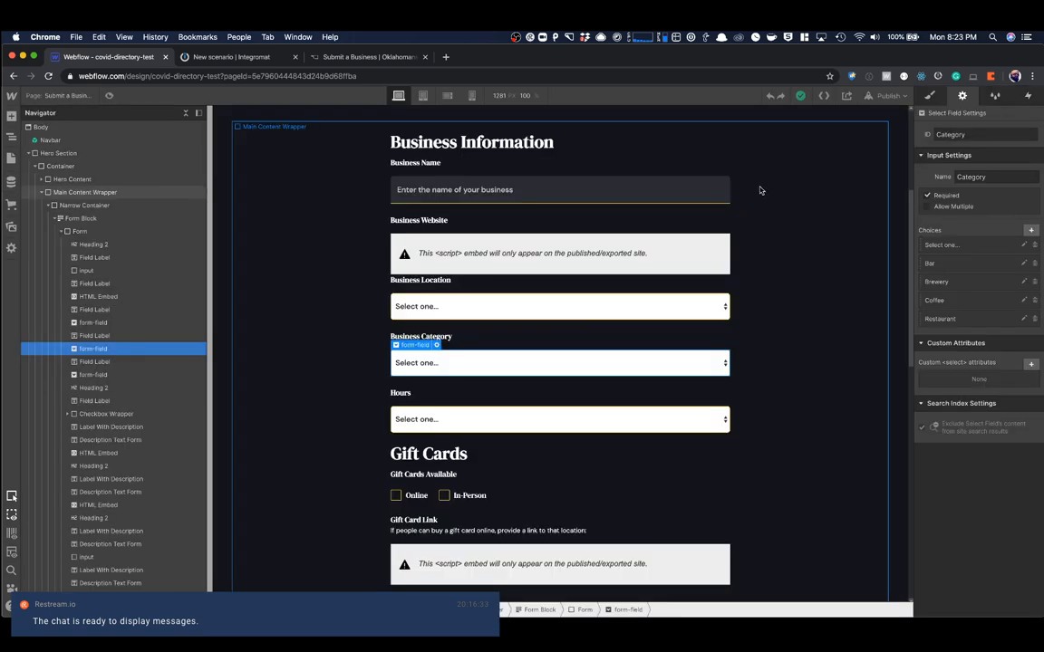
- Replace the value of the Brewery choice in the Business Category dropdown with the copied item ID, save it, and show the Hours dropdown's choices
left_click(976, 285)
double_click(969, 346)
key("super+v")
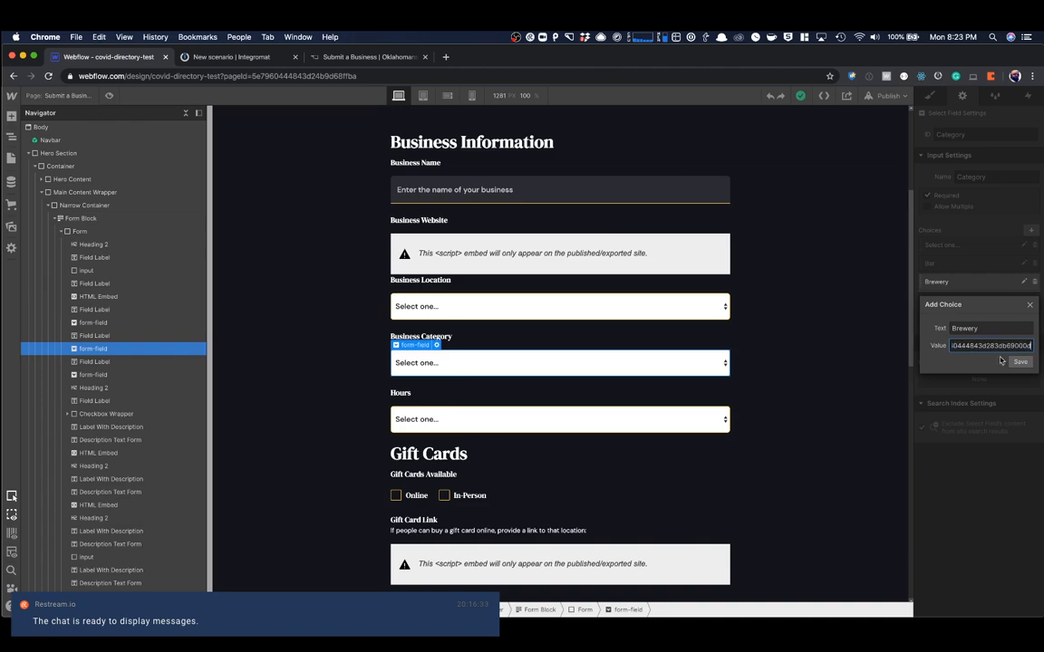
left_click(1022, 363)
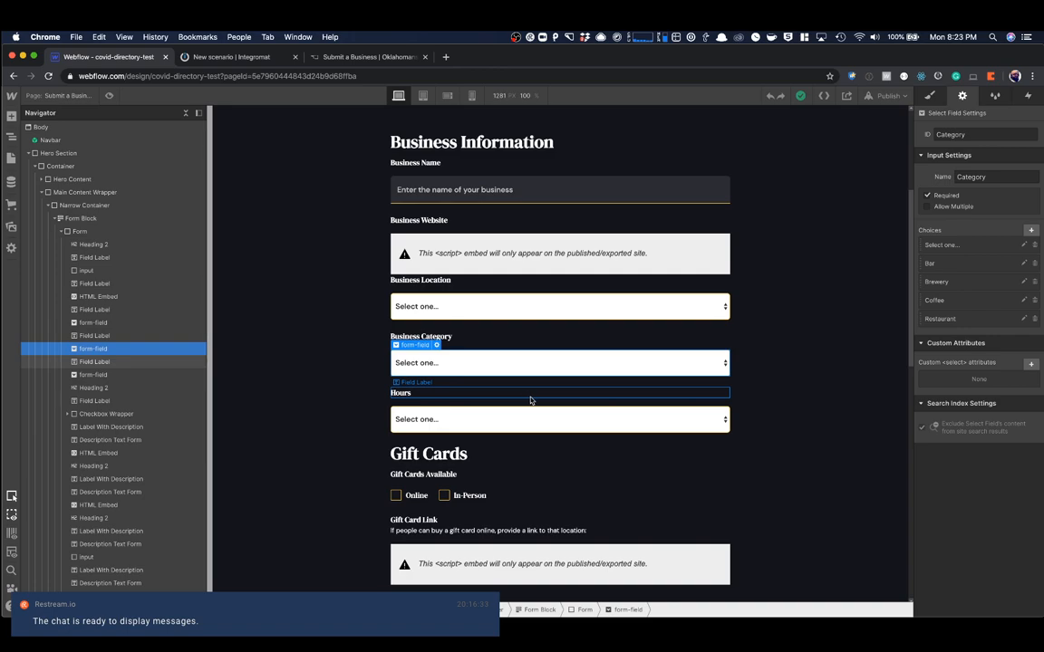
left_click(518, 426)
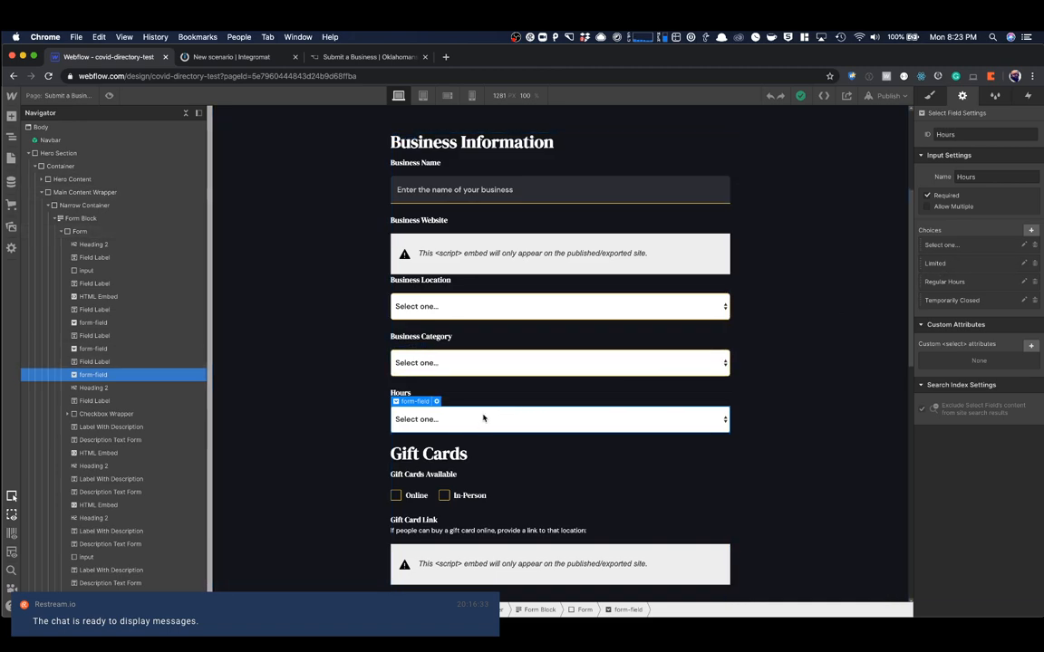
- Open the covid-directory-test project's settings in a separate browser tab and switch to it
left_click(11, 99)
left_click(33, 123, "super")
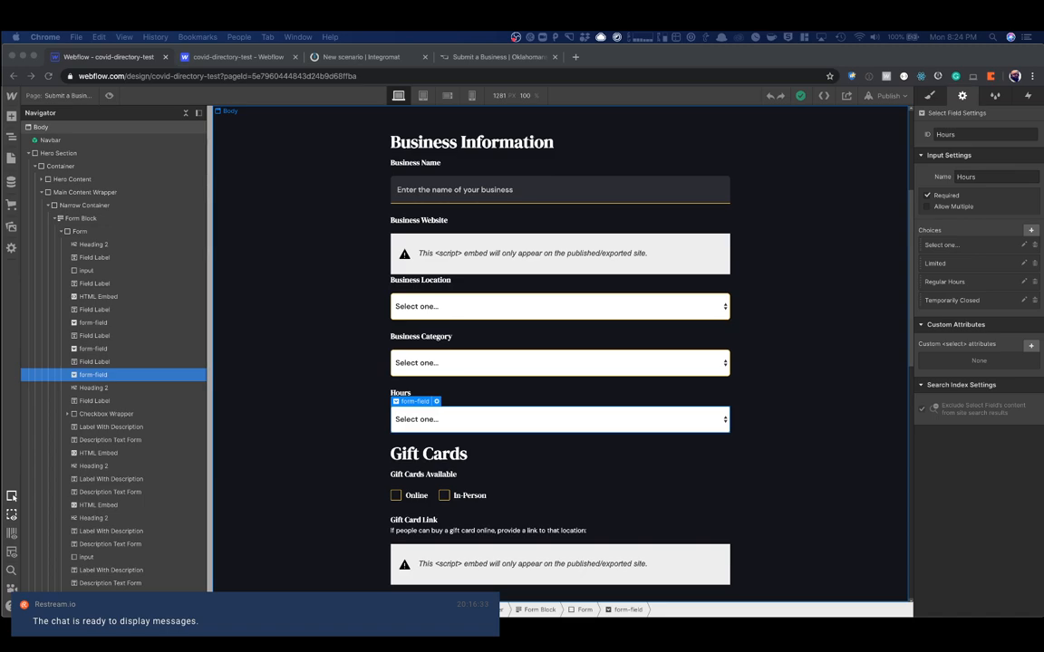
left_click(304, 142)
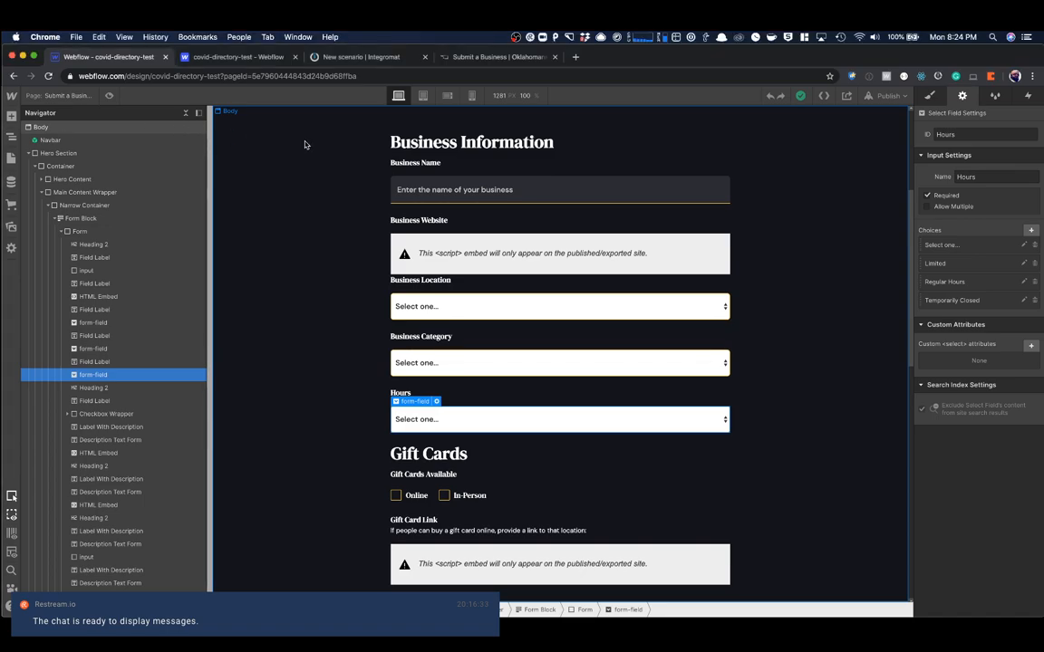
left_click(205, 58)
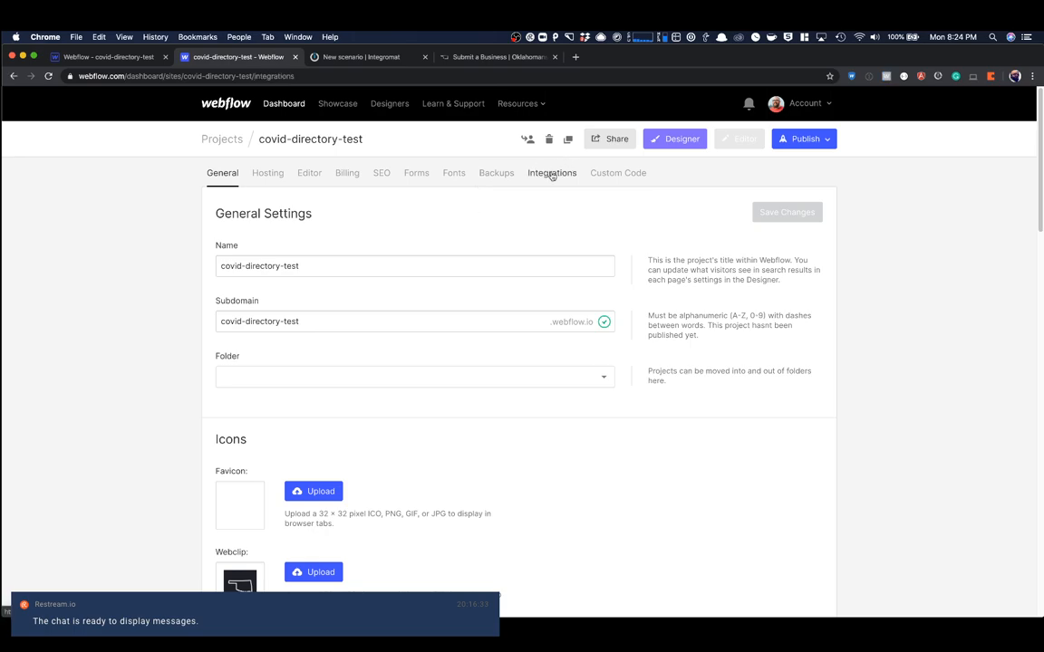
- Show the API Access section in the project's integrations settings and move that page out of the browser window
left_click(552, 172)
scroll(553, 184, "down", 5)
scroll(553, 184, "down", 5)
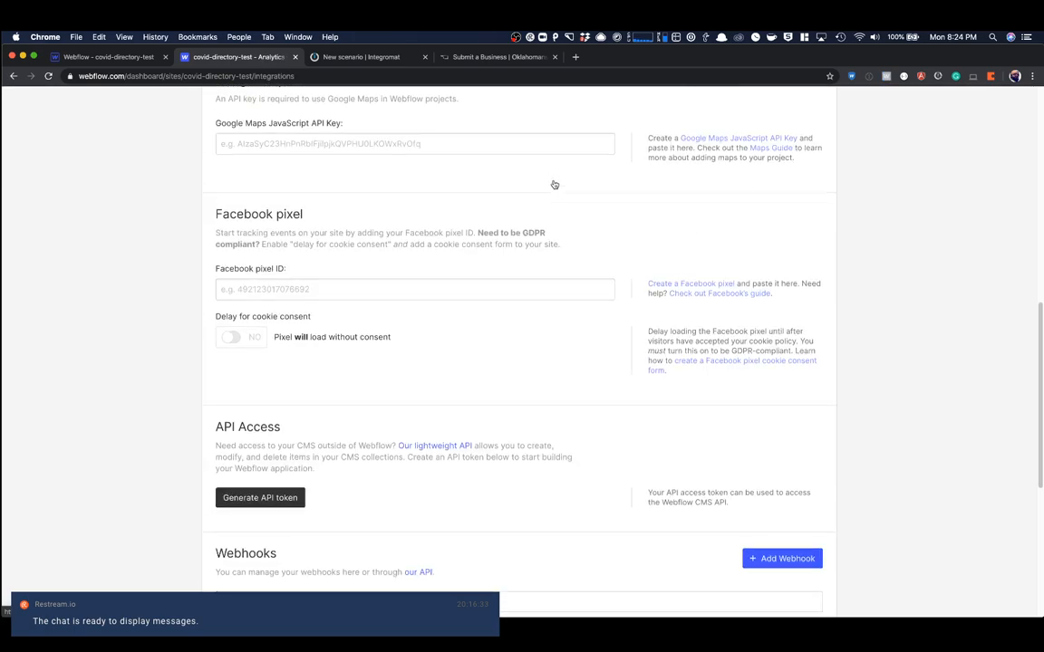
scroll(471, 219, "down", 2)
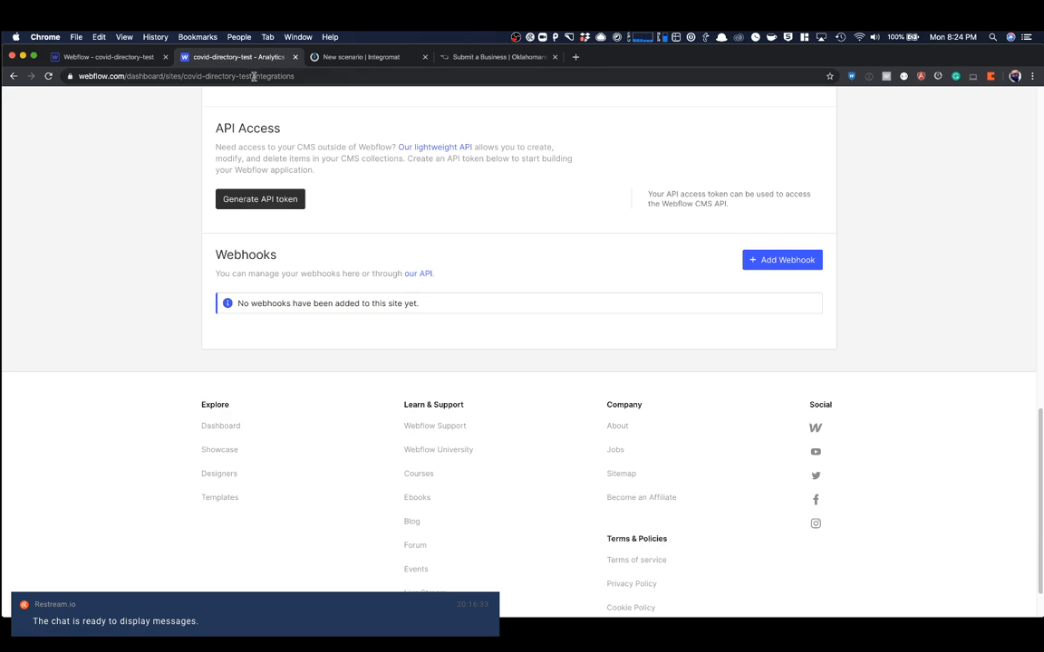
left_click_drag(236, 56, 106, 187)
left_click_drag(291, 188, 0, 143)
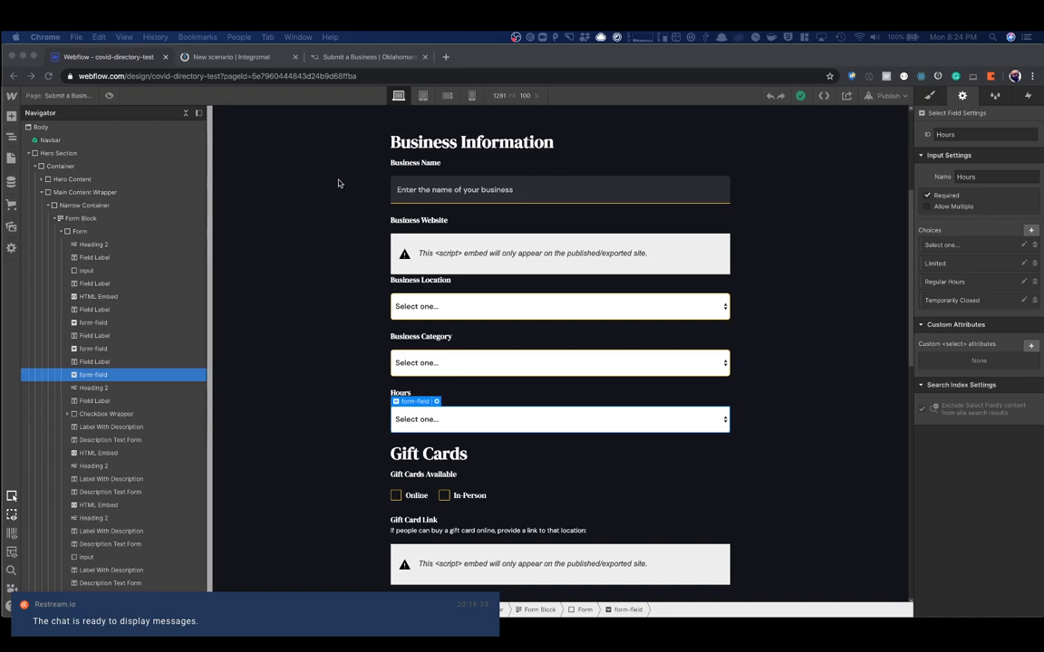
- Find and launch the Postman application
key("super+space")
type("postman")
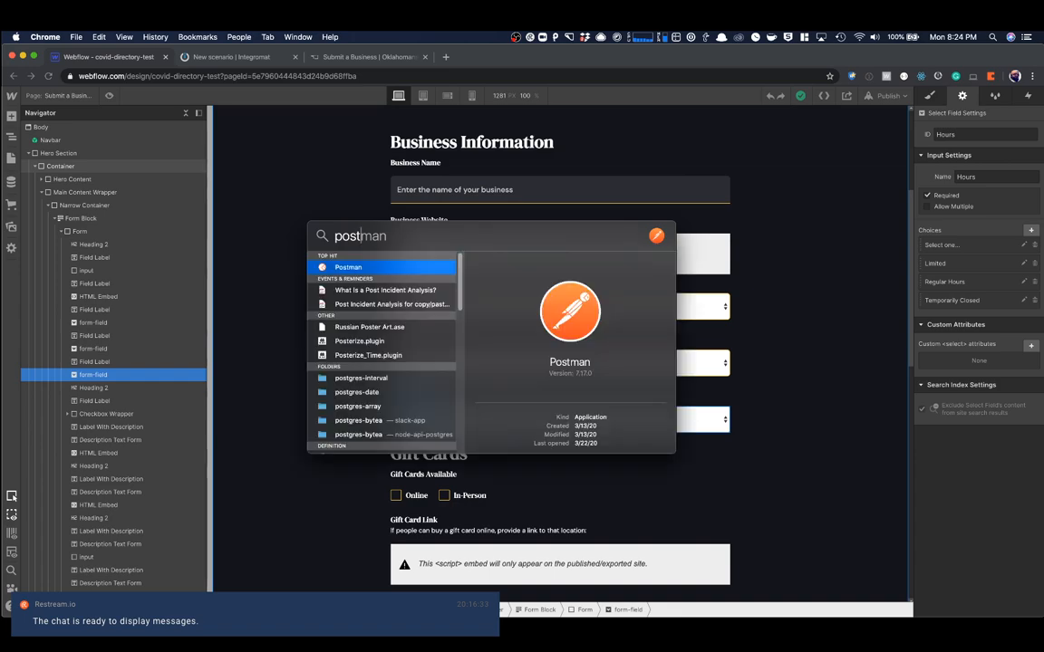
key("Return")
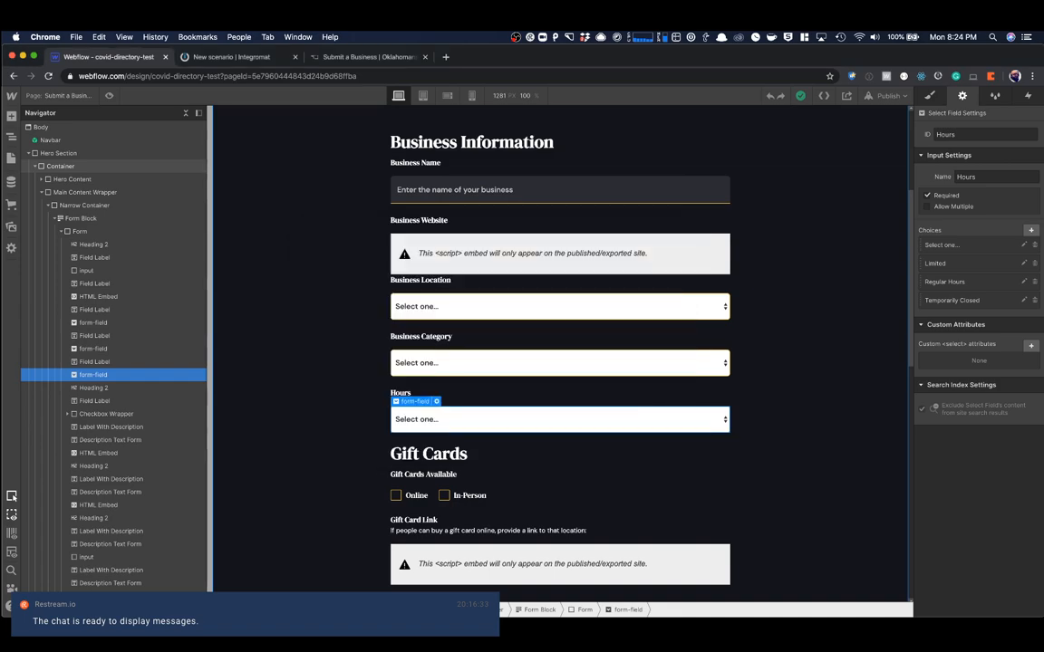
left_click(445, 56)
type("postwoman")
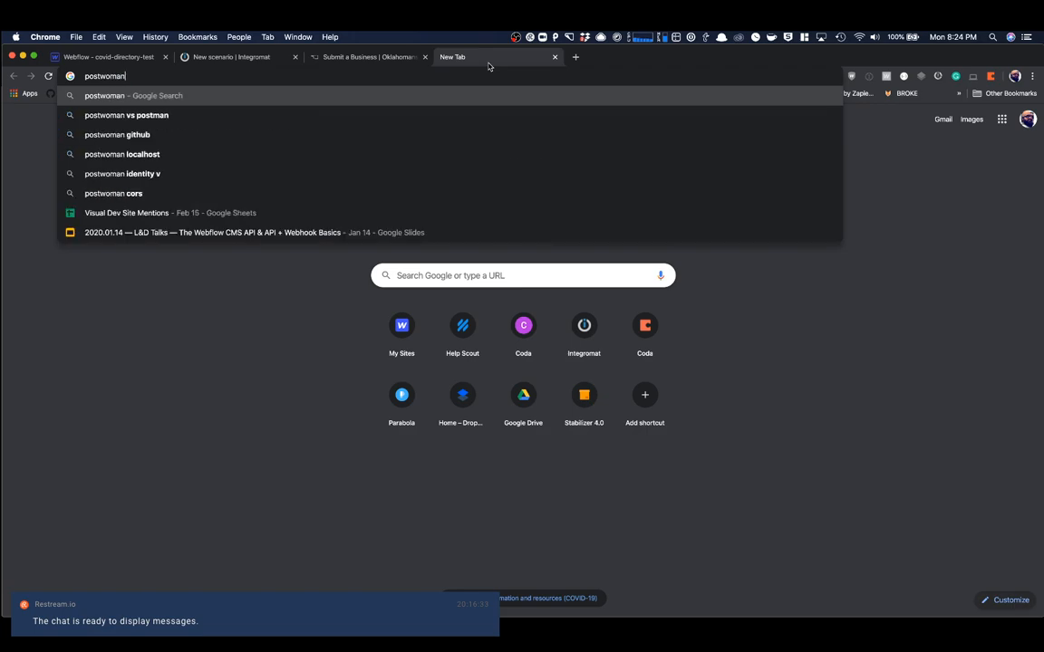
key("Return")
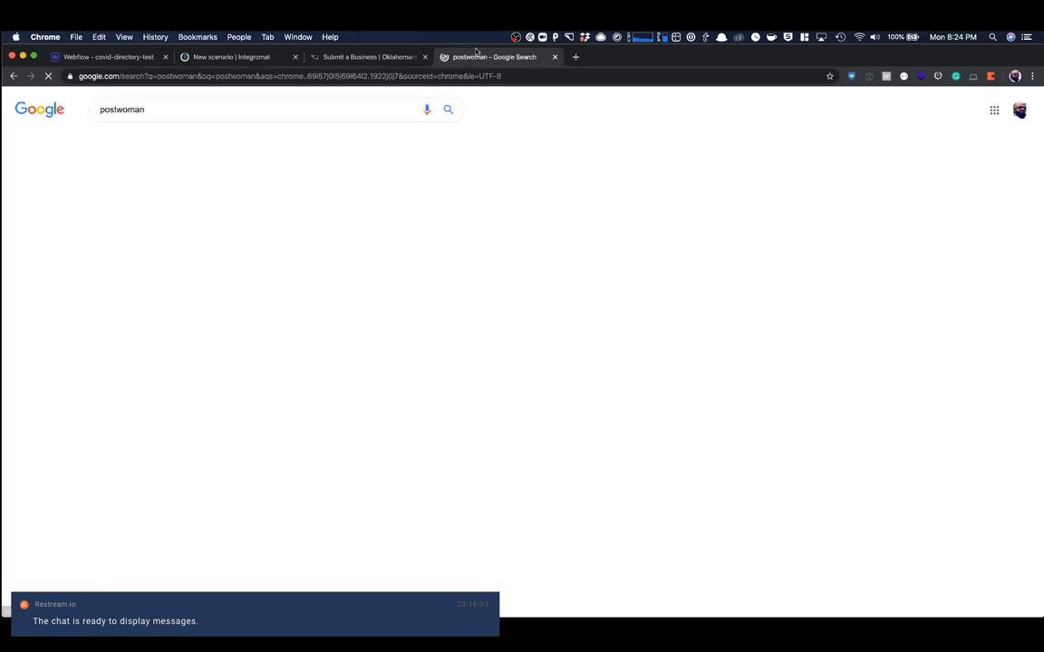
left_click(169, 201)
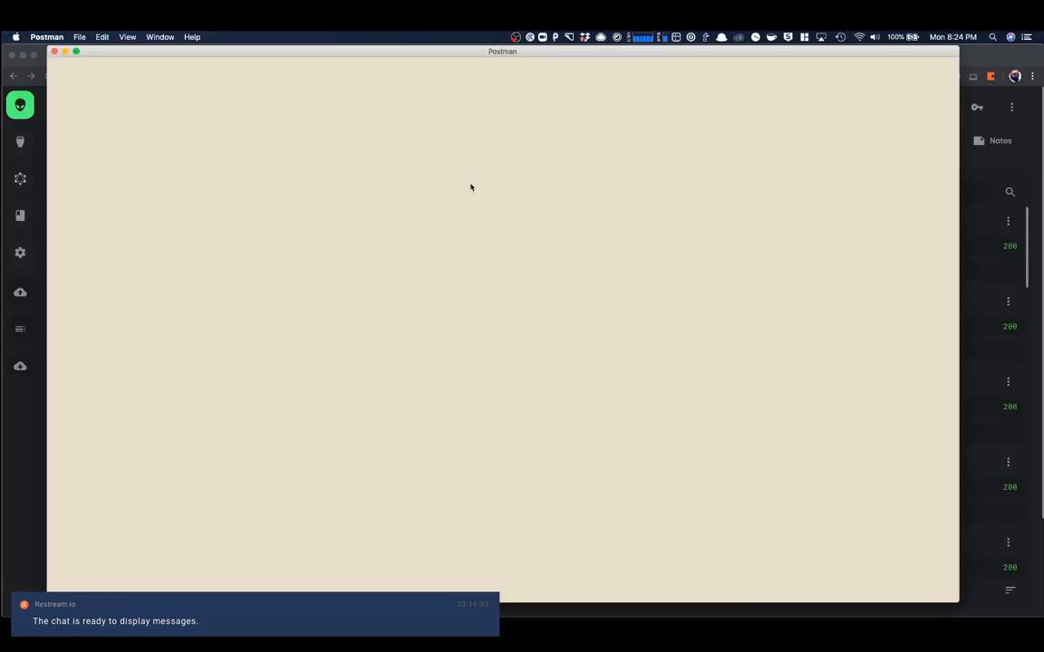
left_click_drag(569, 51, 588, 77)
left_click(555, 57)
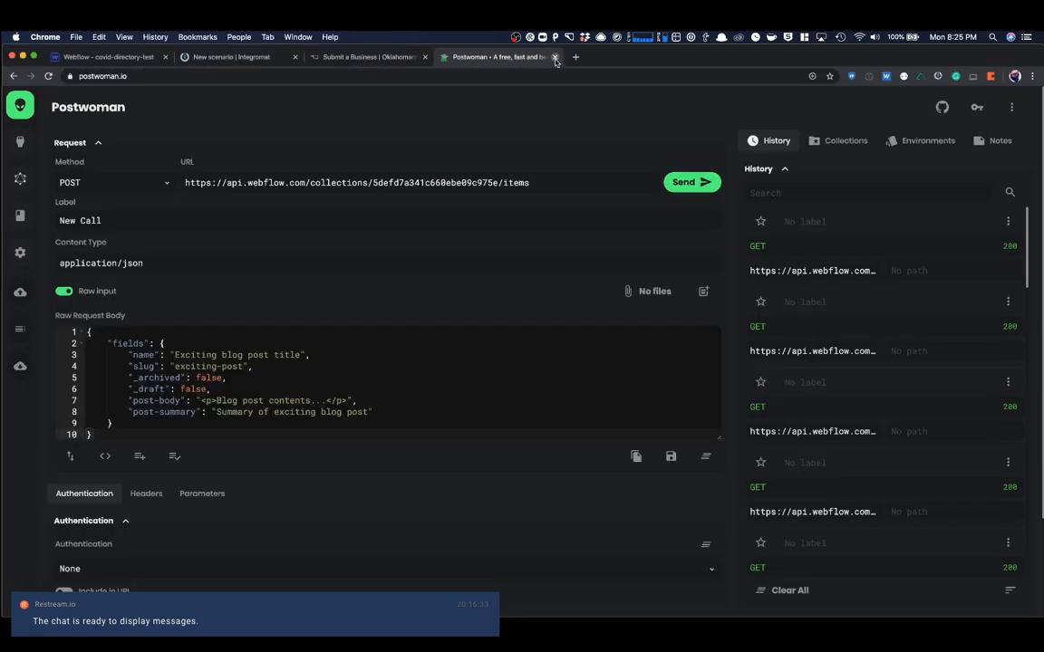
left_click(554, 56)
- Bring the Postman window over the browser and open the Webflow Sites request
left_click_drag(560, 78, 0, 145)
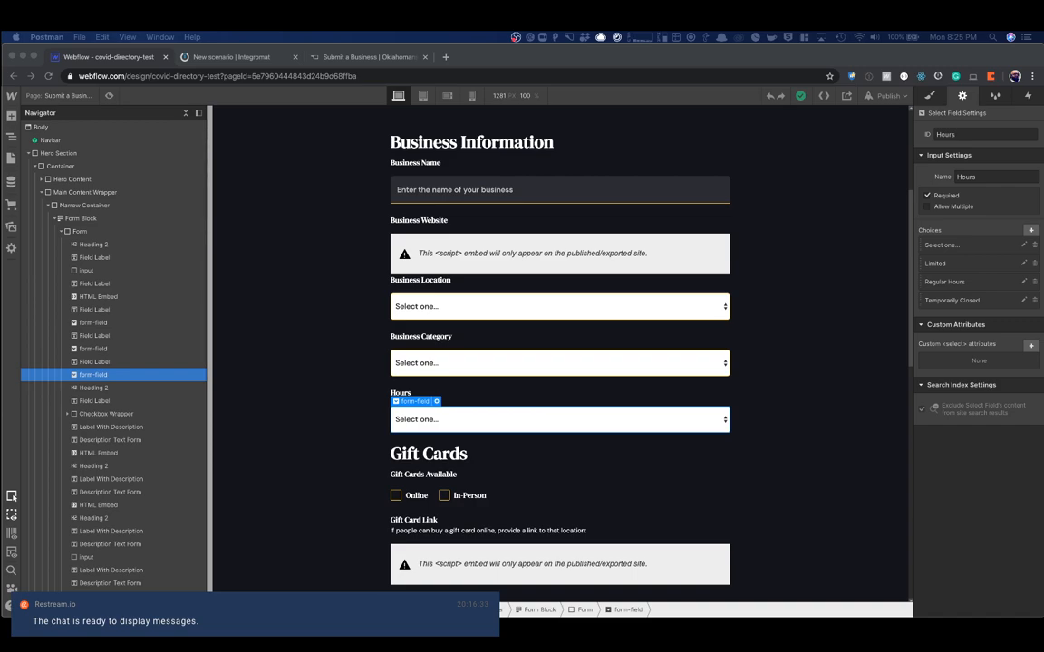
left_click_drag(0, 181, 666, 49)
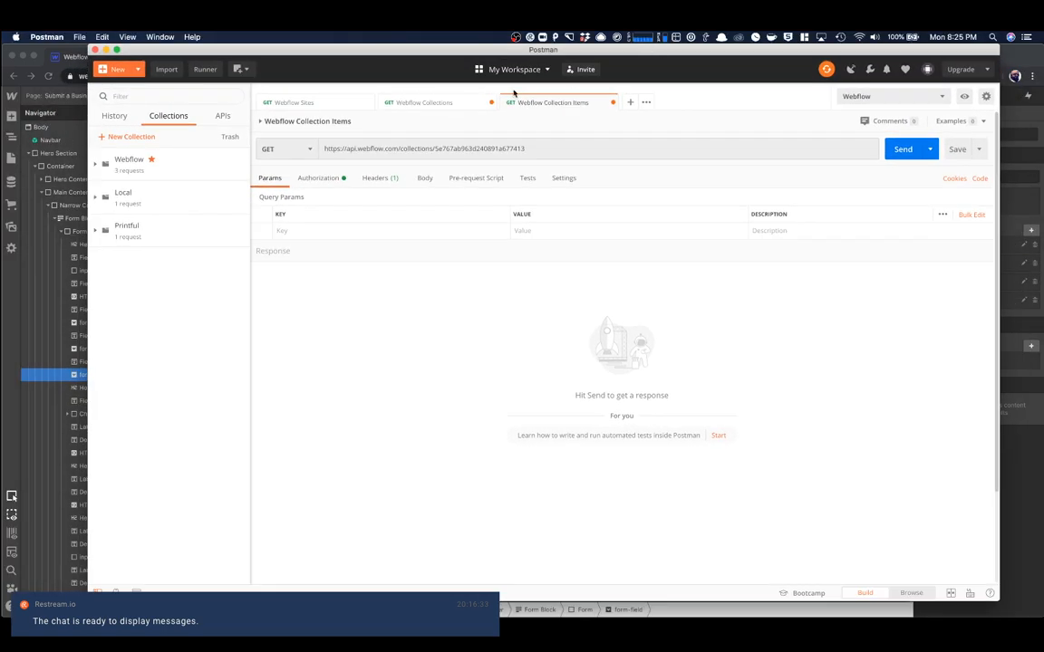
left_click(335, 101)
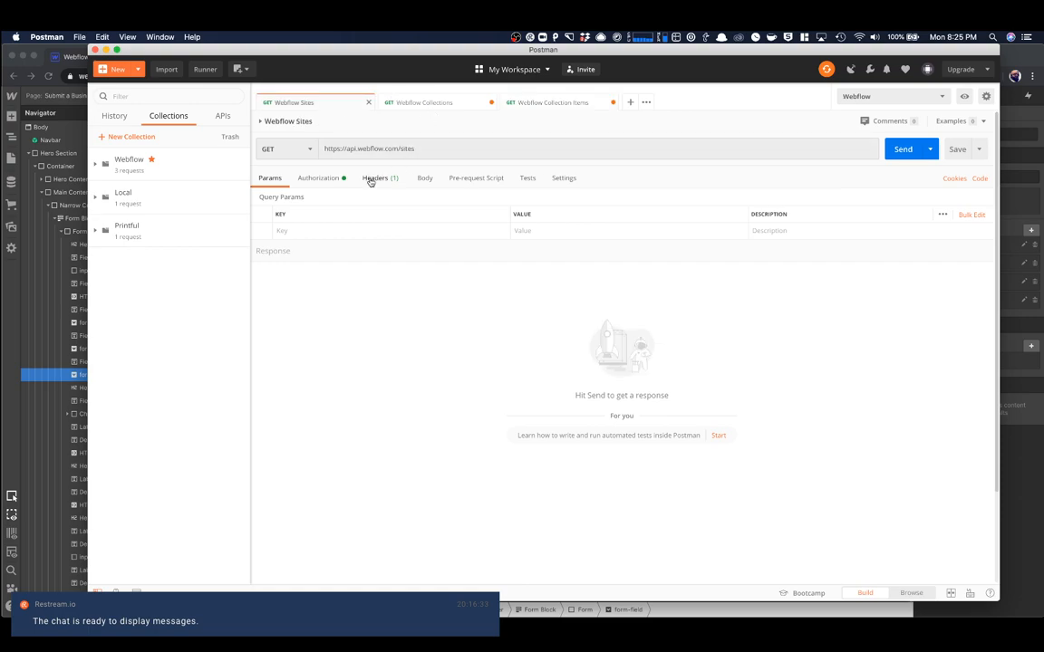
- Go back to Chrome, open List Sites in the developers.webflow.com CMS API reference and highlight its request URL
left_click(1018, 60)
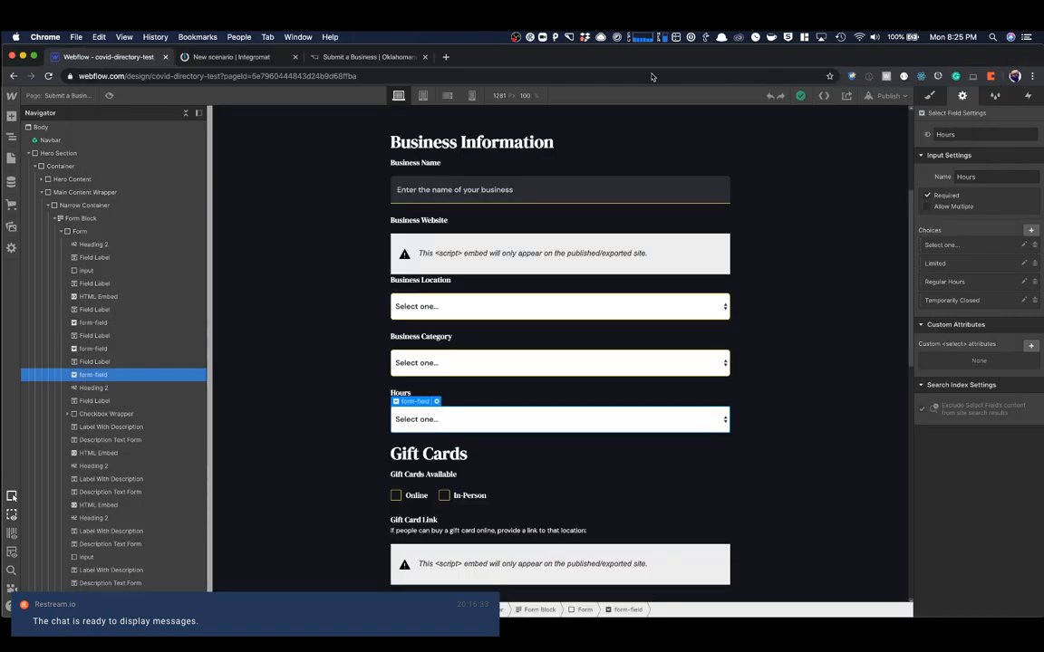
left_click(443, 57)
type("devel")
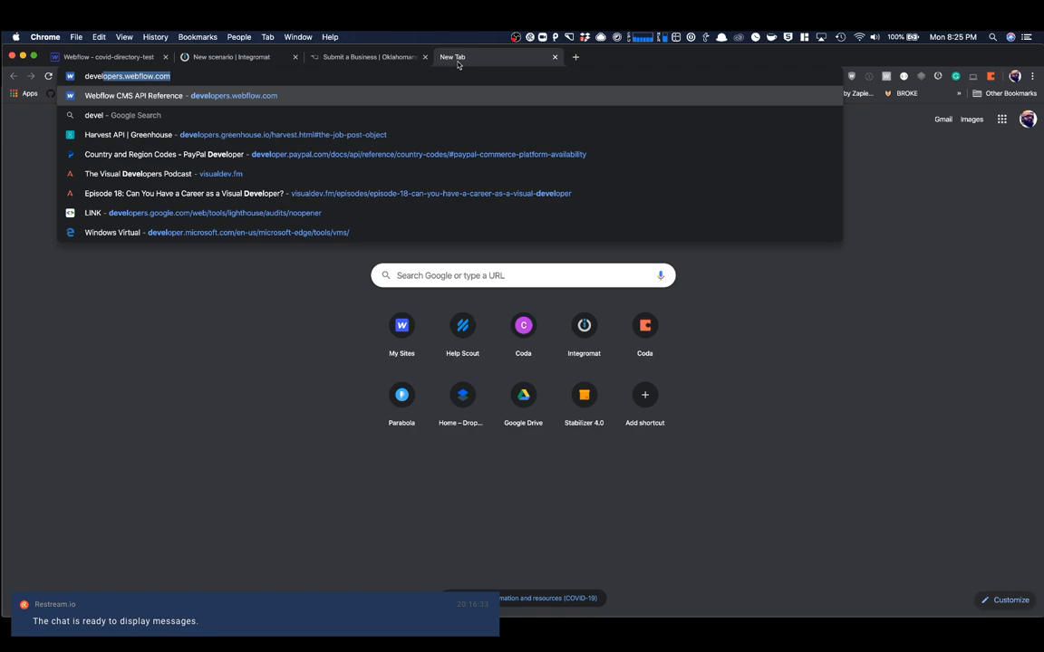
key("Return")
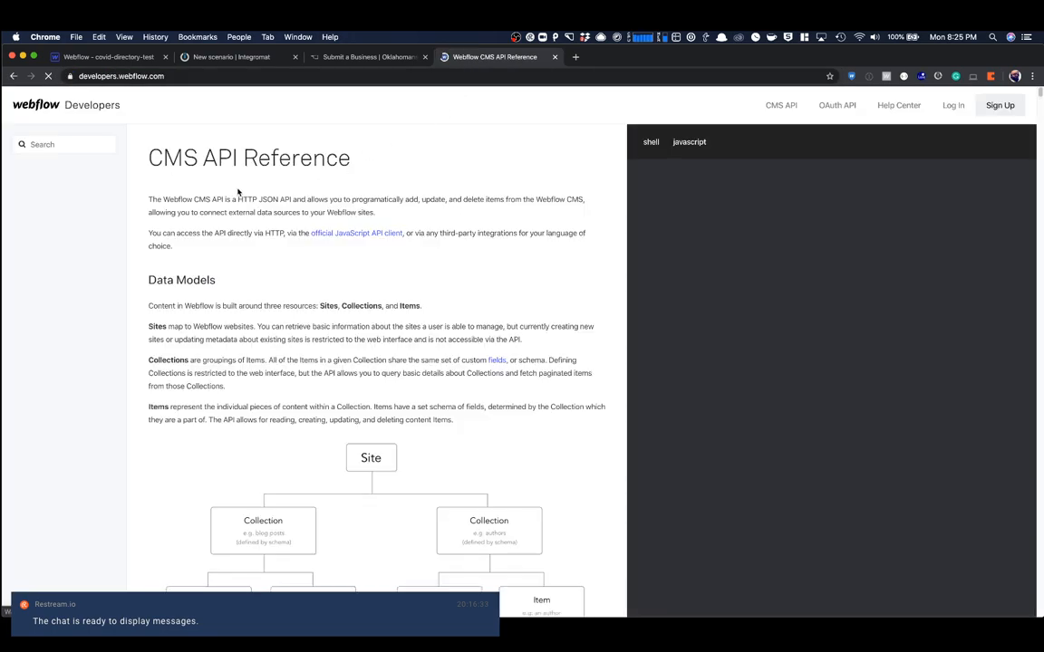
left_click(39, 225)
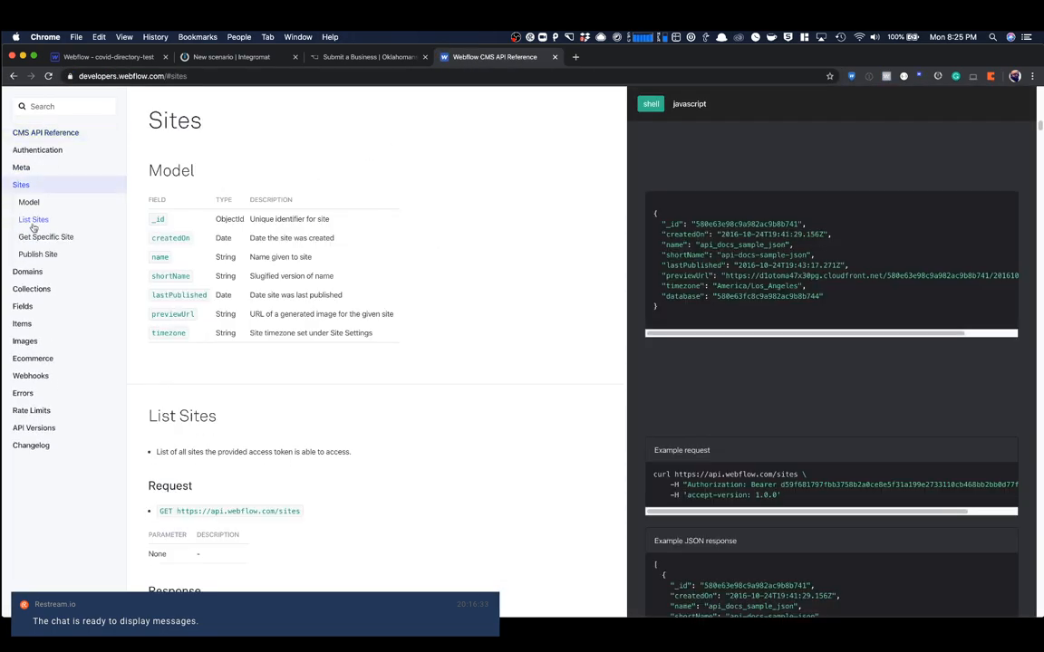
left_click(36, 219)
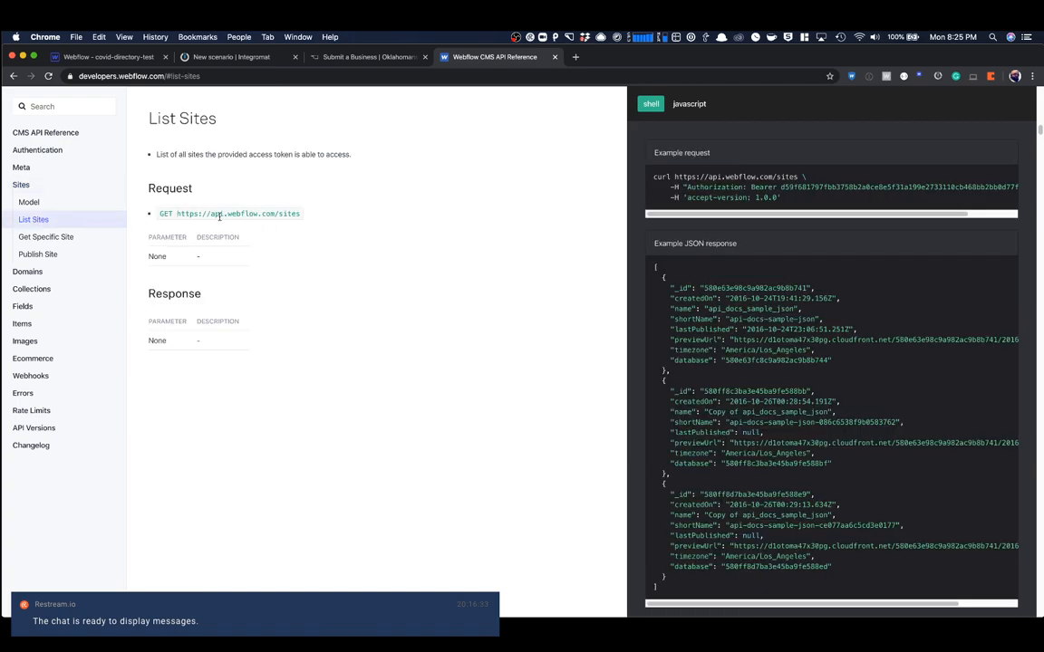
left_click_drag(177, 214, 301, 214)
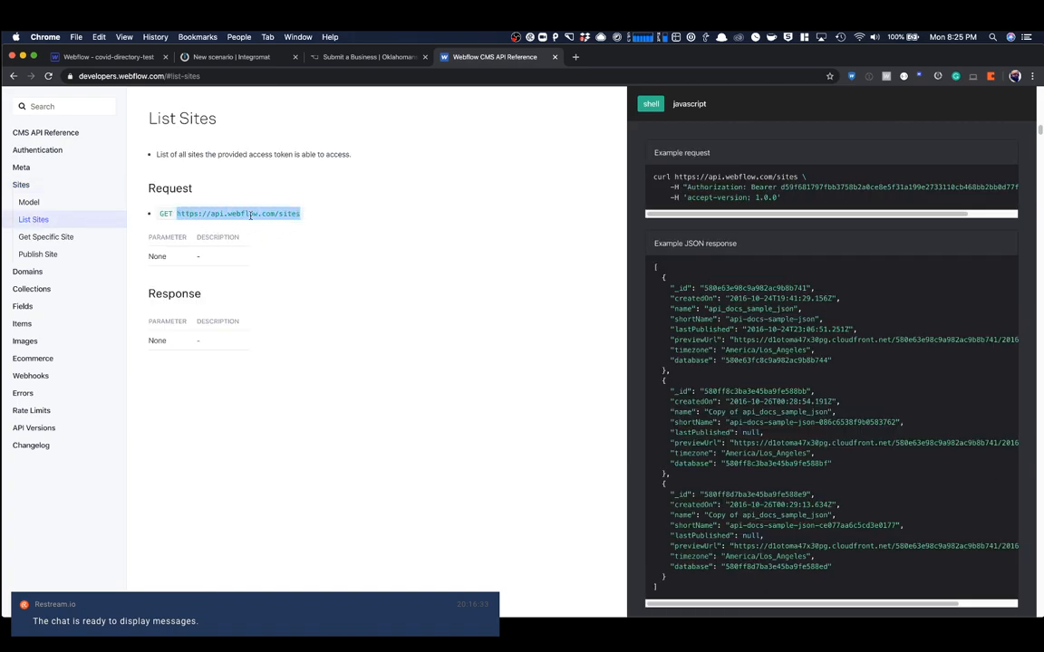
- Switch to Postman, send the Webflow Sites request and select the covid-directory-test site's _id in the response
key("super+Tab")
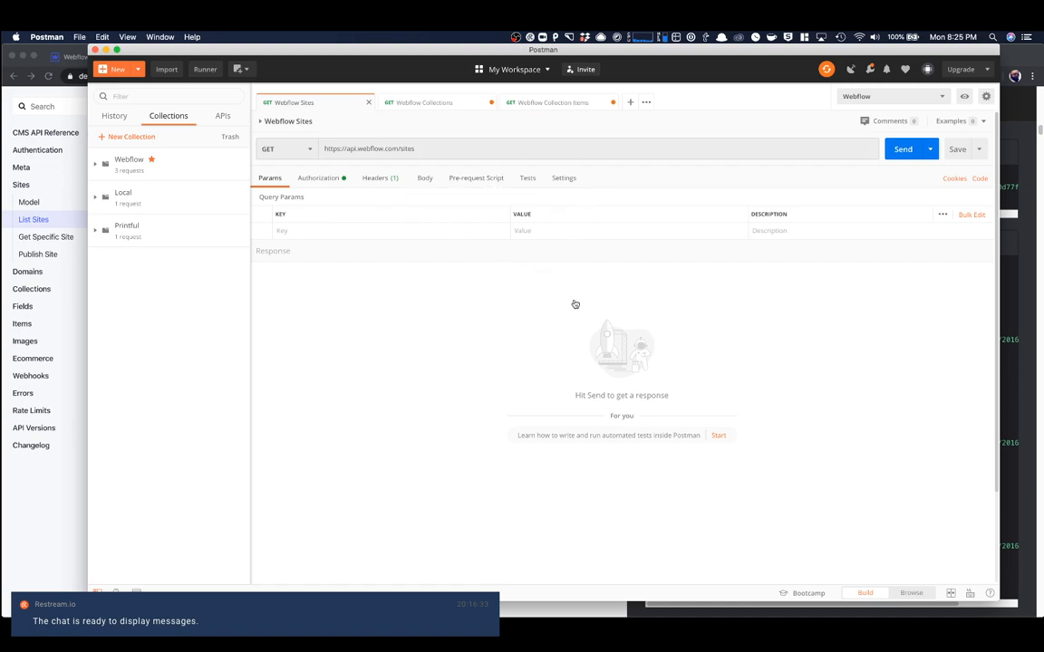
key("super+Tab")
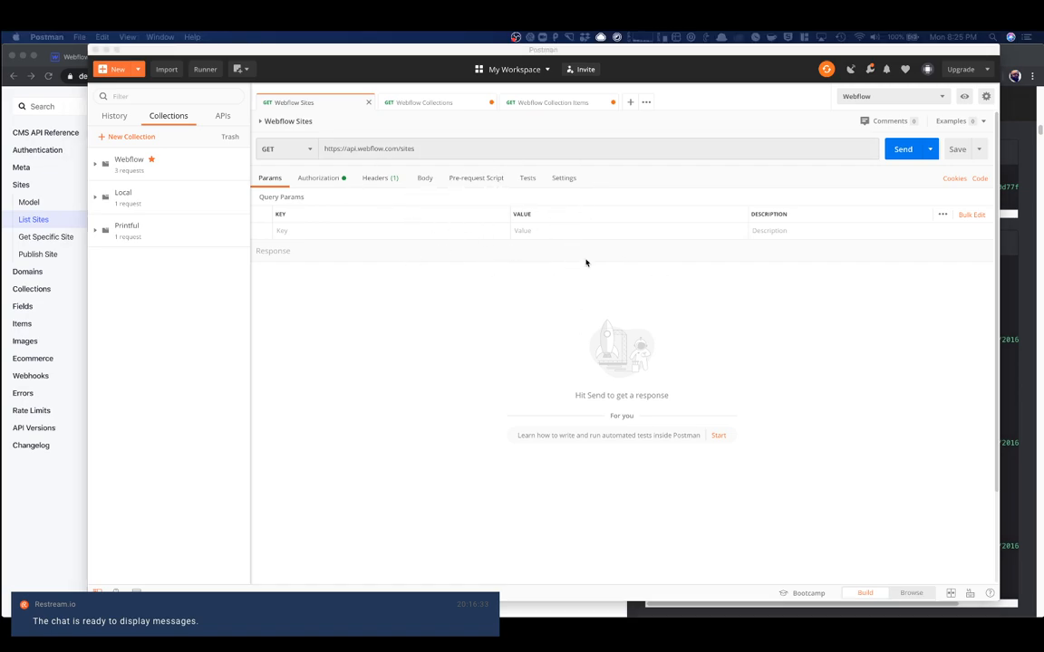
left_click(899, 138)
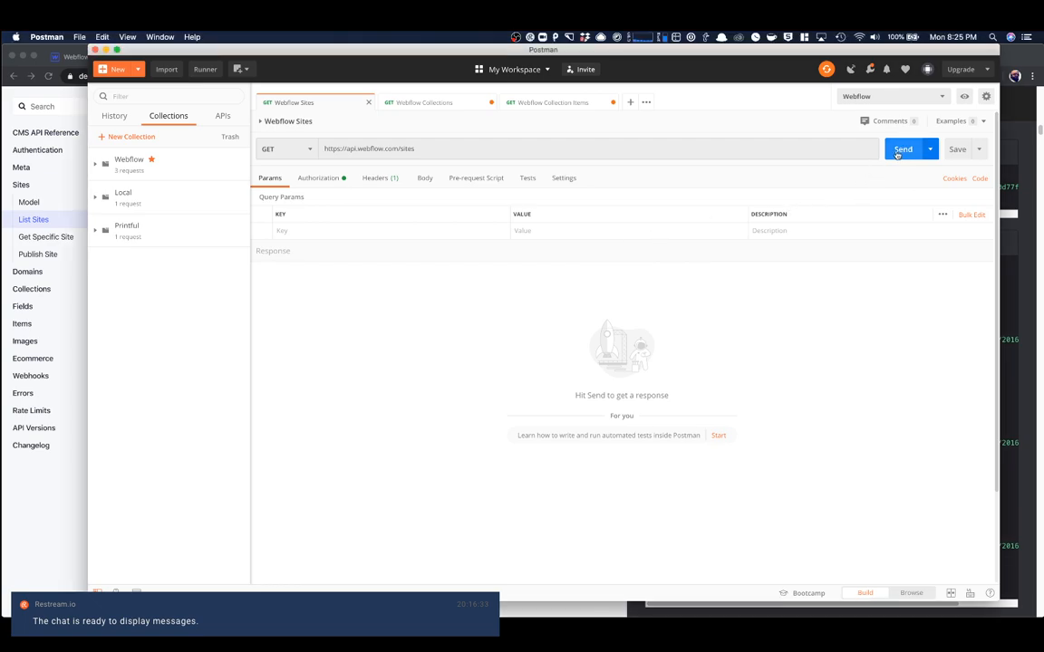
left_click(895, 151)
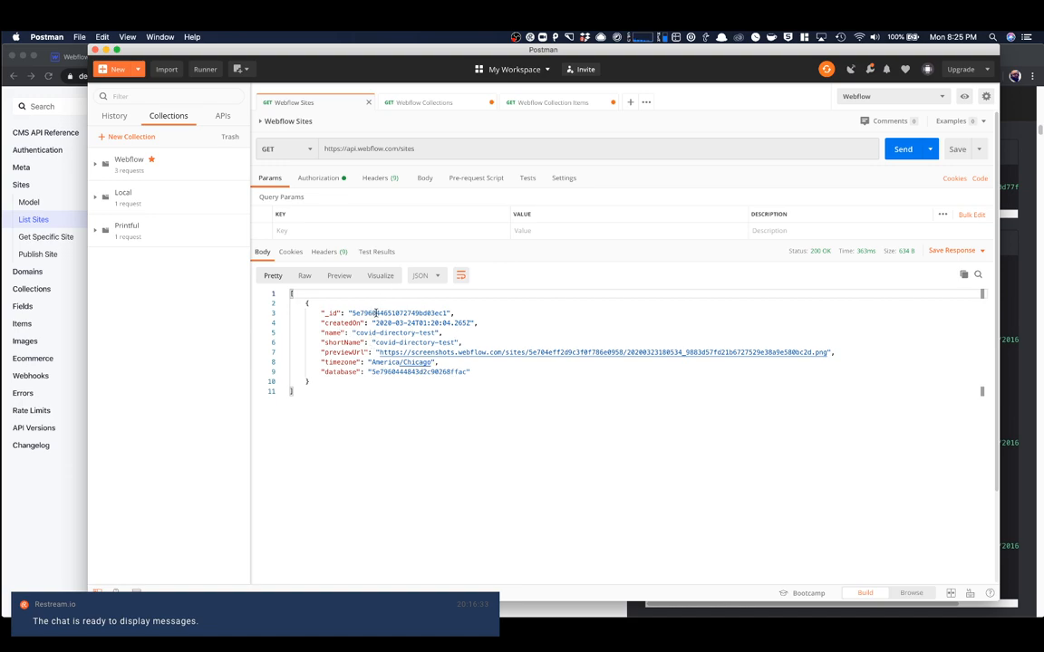
double_click(391, 312)
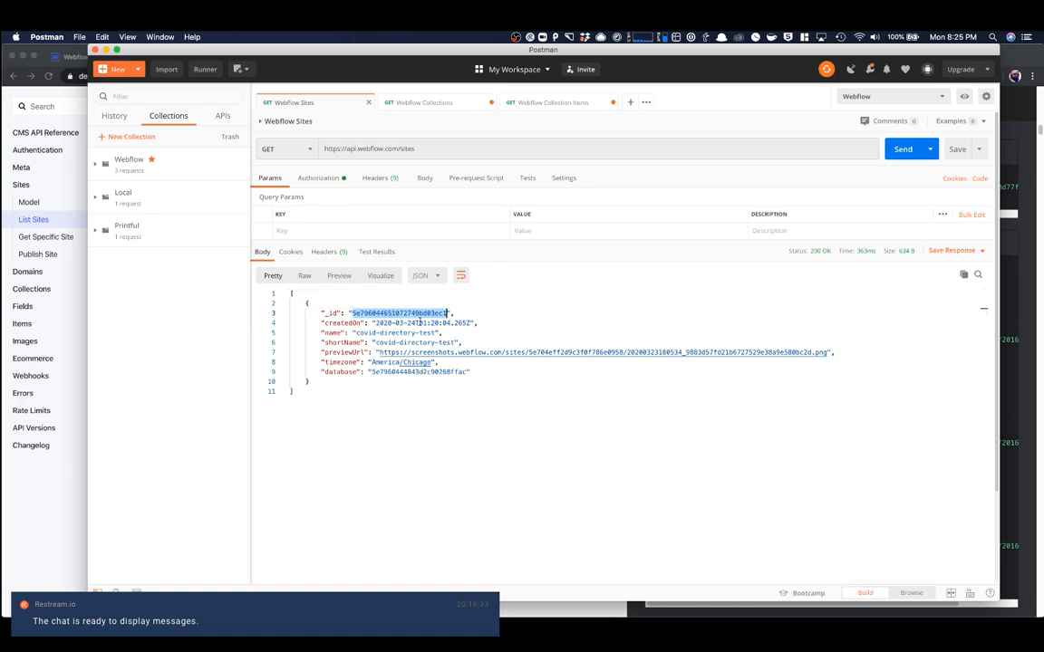
- Open the Webflow Collections request, and look up the List Collections request format in the Webflow API reference in Chrome
left_click(425, 102)
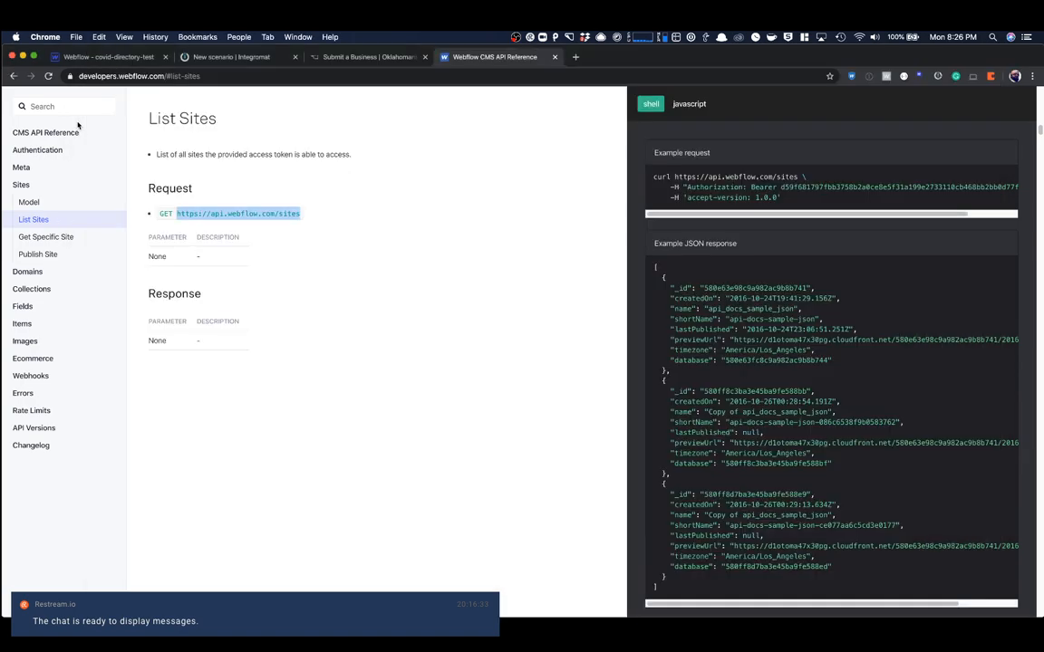
left_click(73, 116)
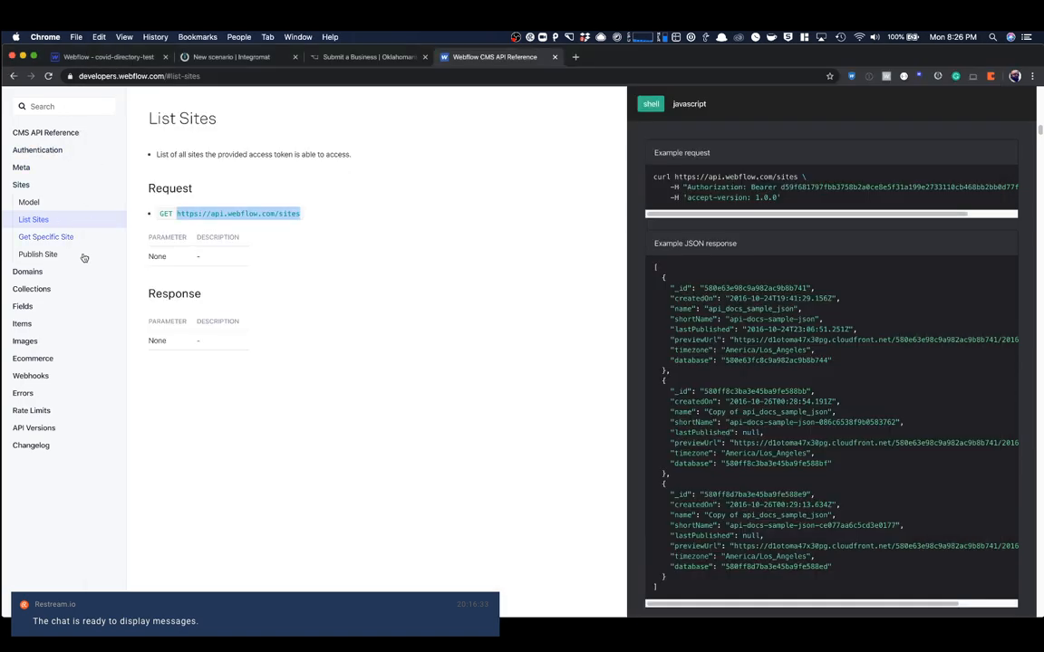
left_click(29, 288)
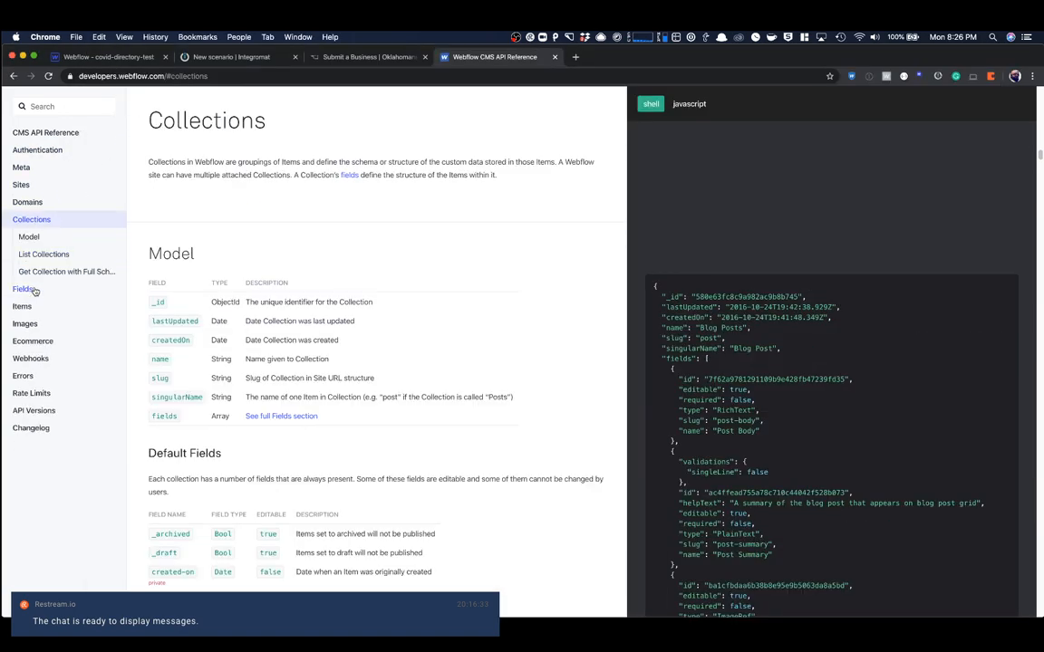
left_click(41, 254)
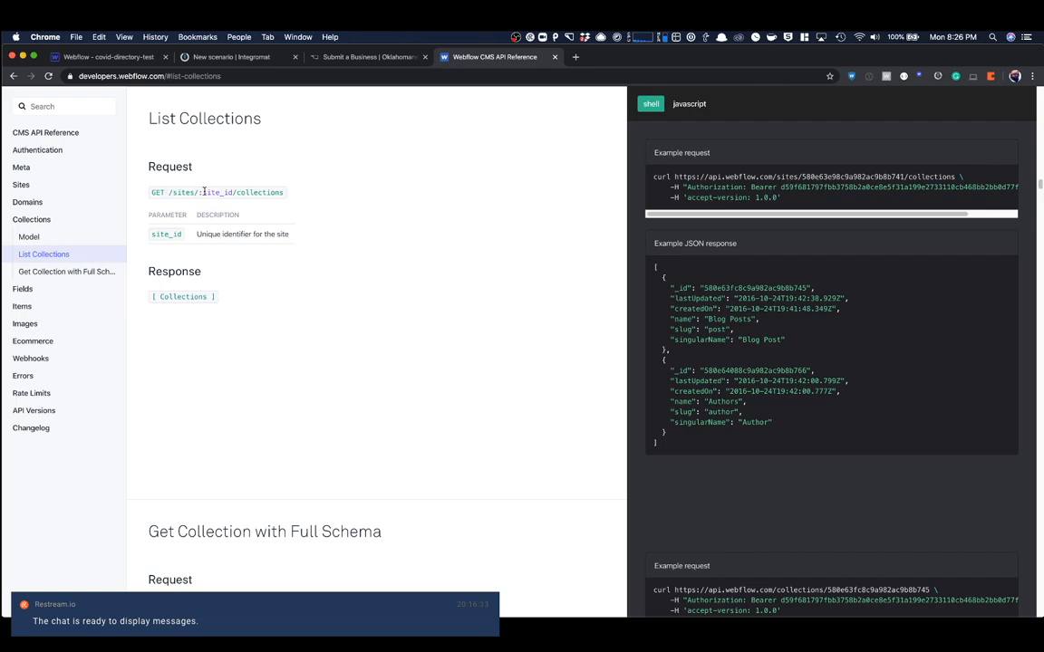
- In Postman, put the covid-directory-test site's _id into the Webflow Collections request URL, send it and select the Businesses collection's _id
key("super+Tab")
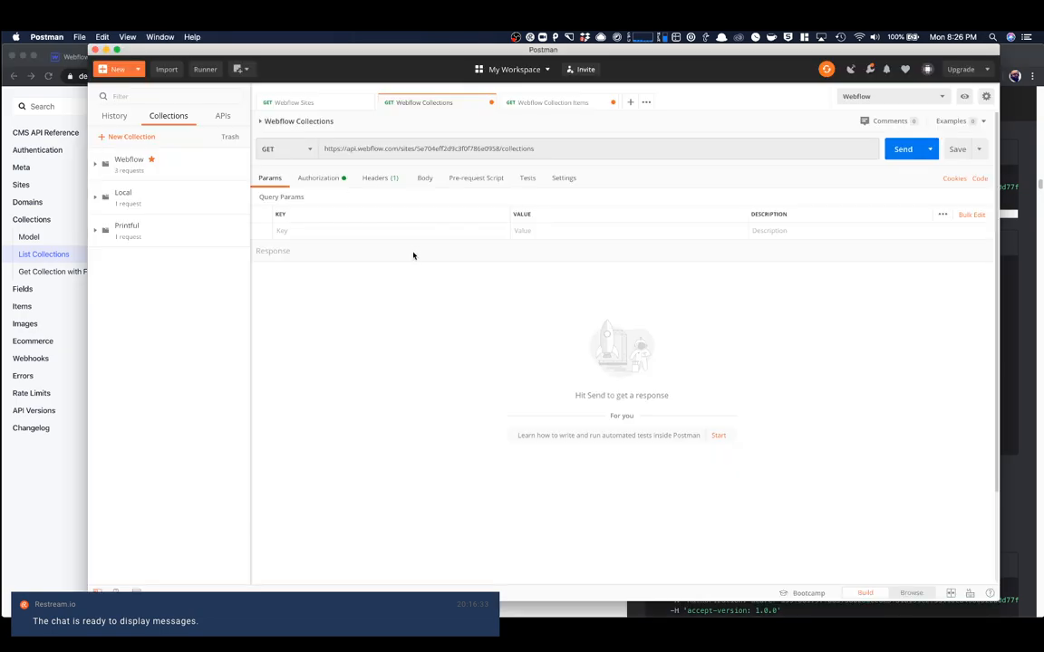
left_click(295, 99)
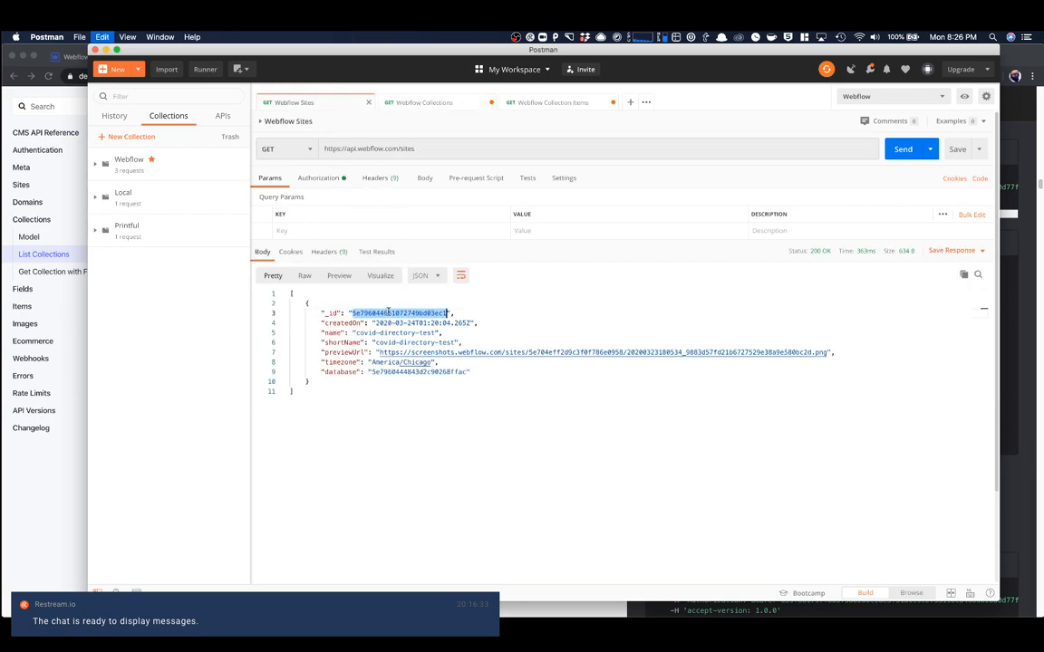
left_click(431, 102)
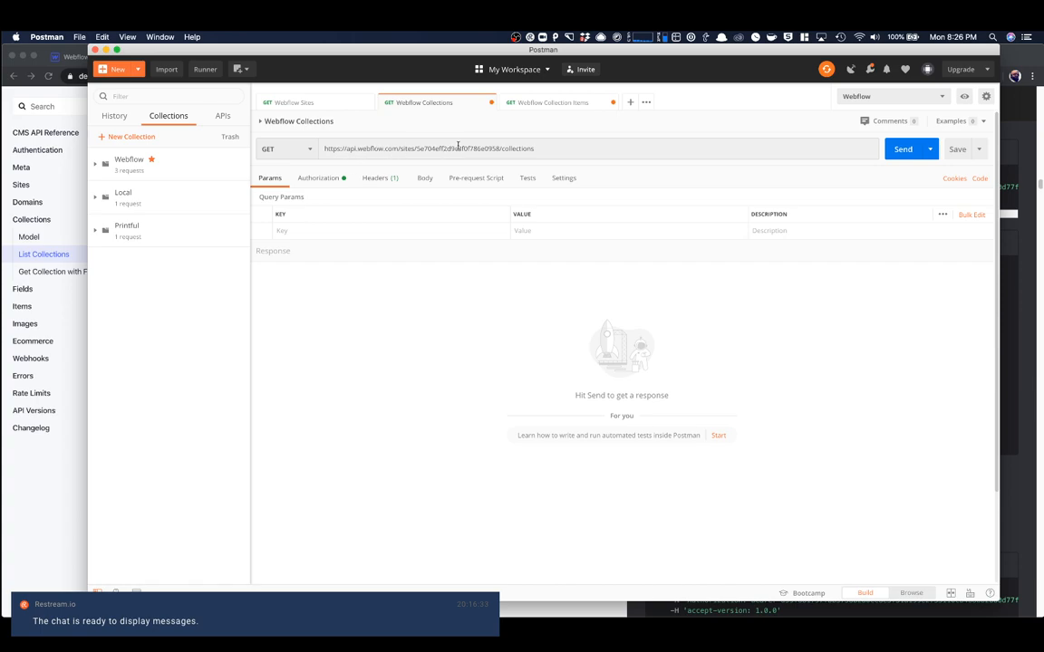
double_click(457, 149)
key("cmd+v")
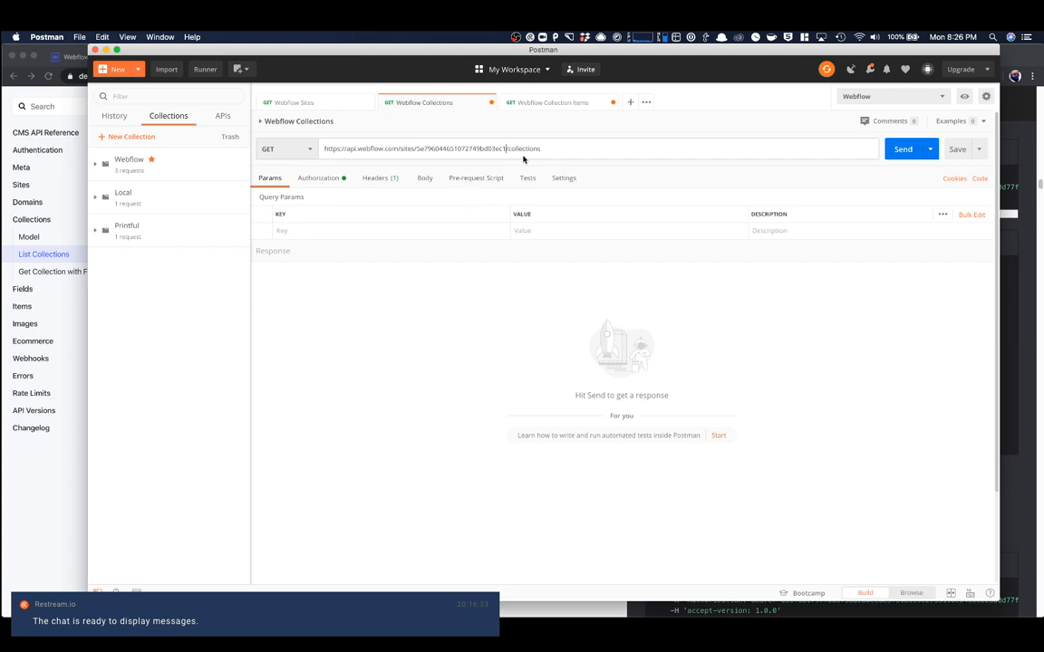
left_click(911, 149)
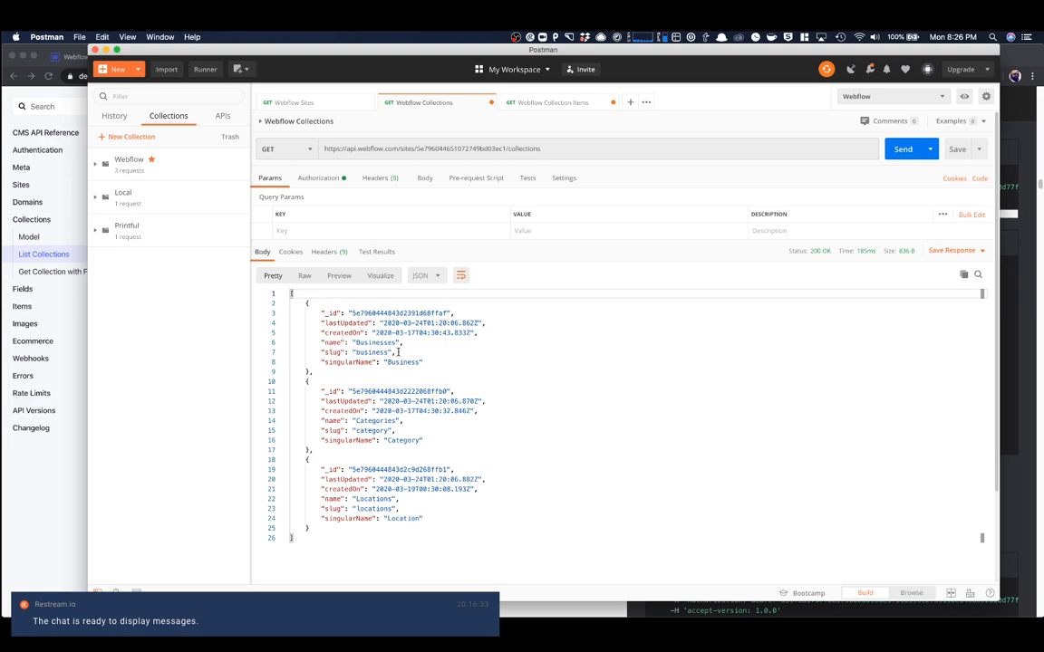
double_click(399, 314)
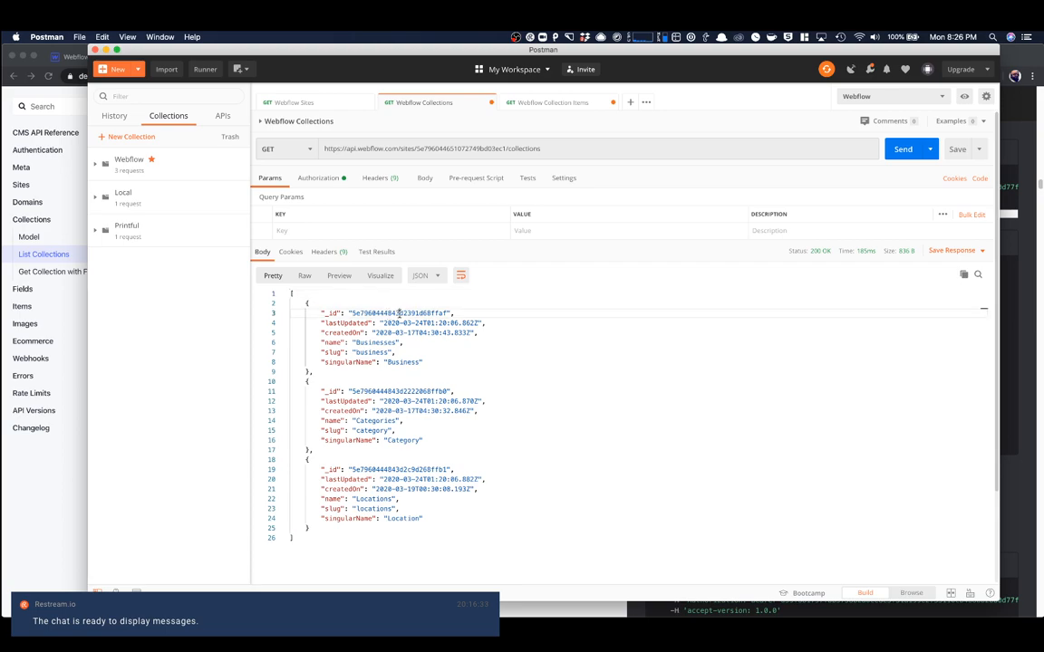
- Open the Webflow Collection Items request, and look through the Items and Fields sections of the Webflow API reference in Chrome
left_click(512, 102)
left_click(40, 243)
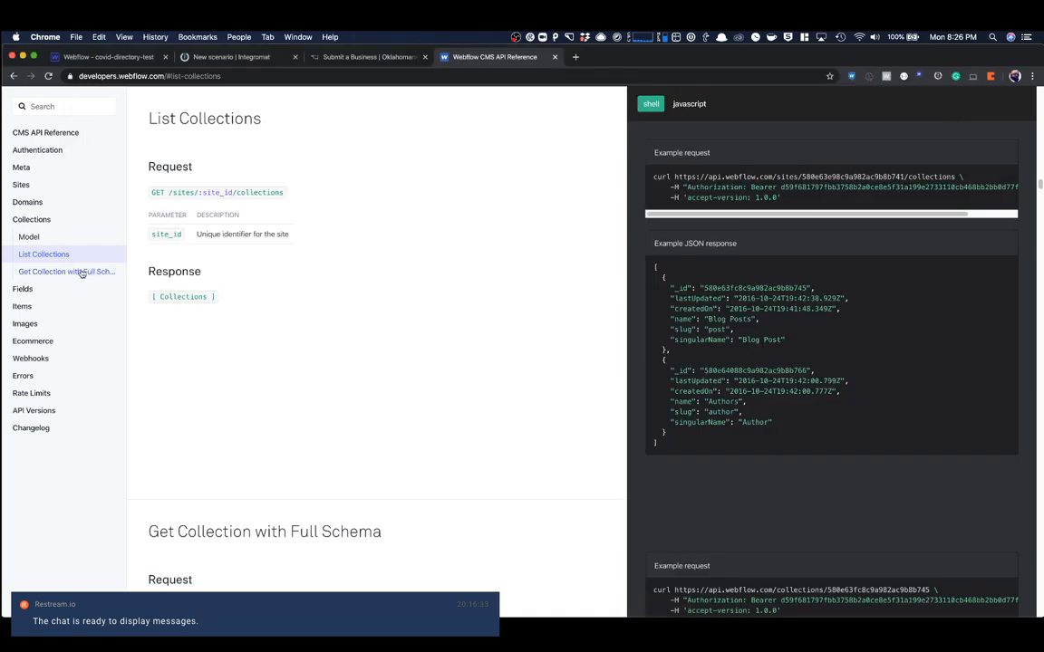
left_click(27, 307)
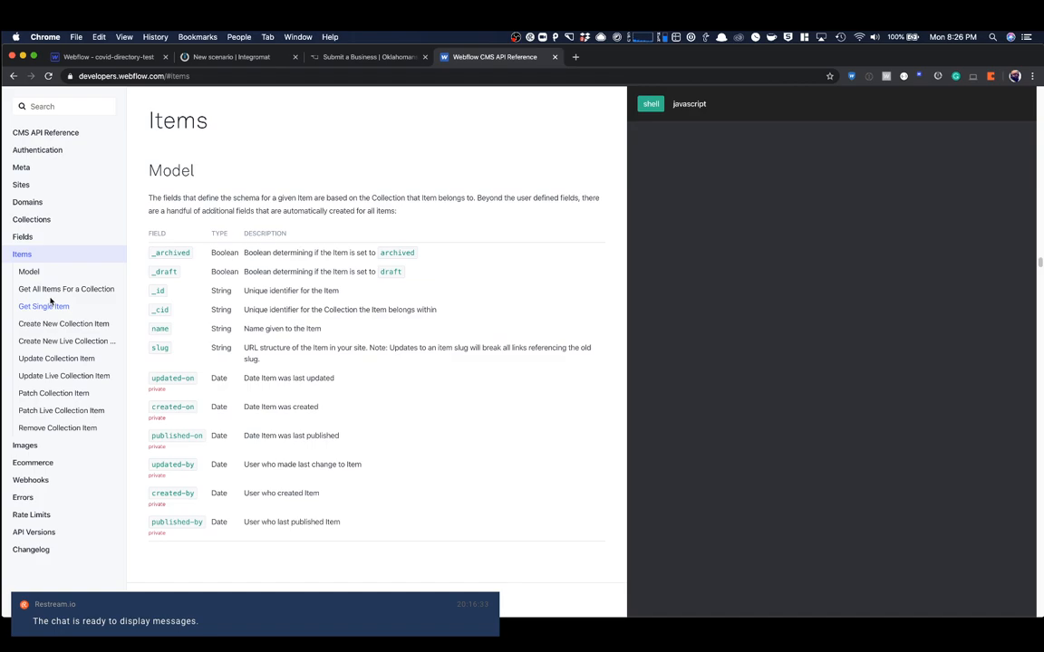
left_click(29, 272)
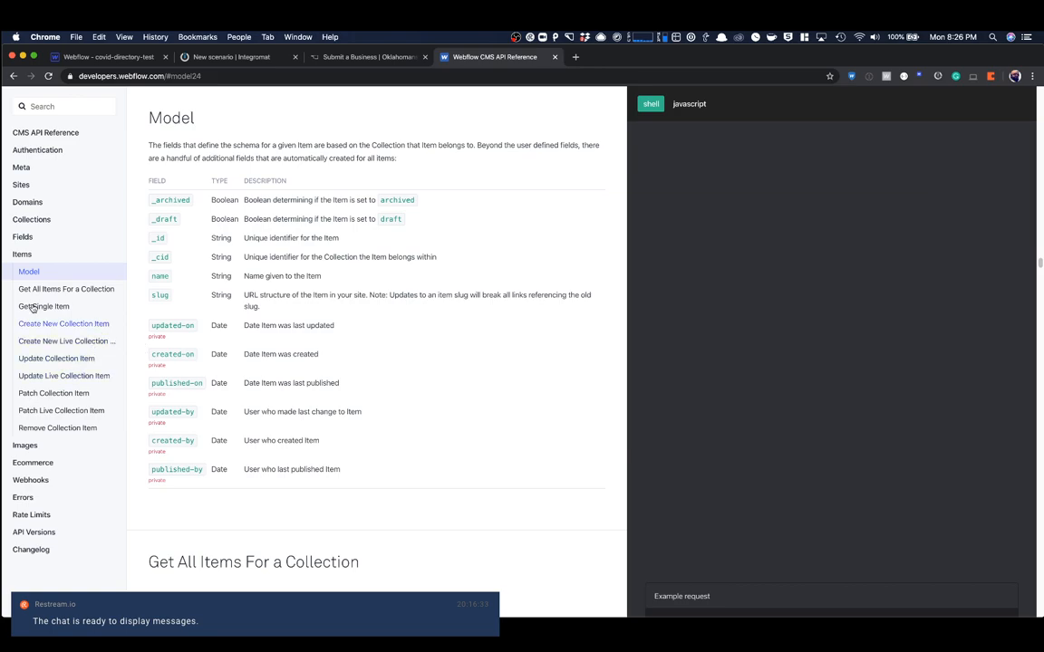
left_click(26, 237)
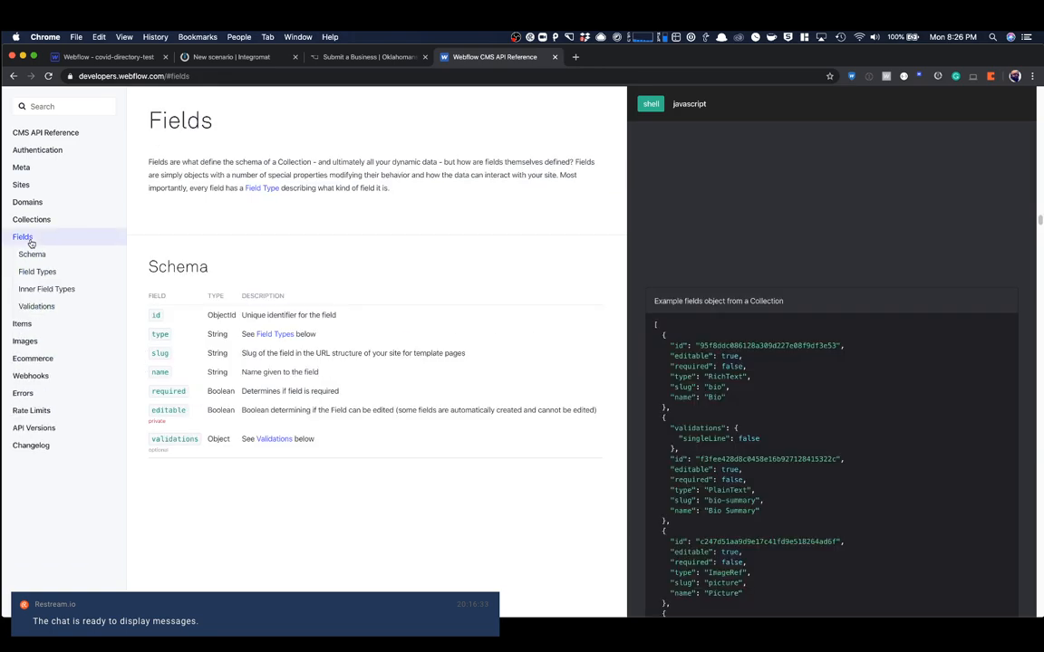
left_click(32, 254)
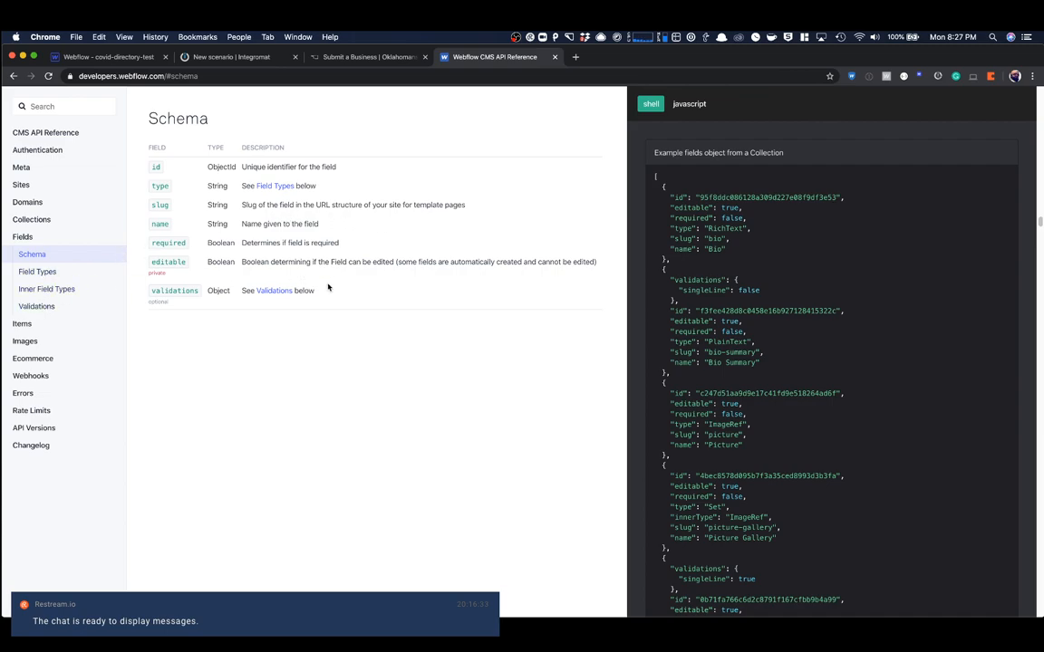
scroll(315, 282, "up", 3)
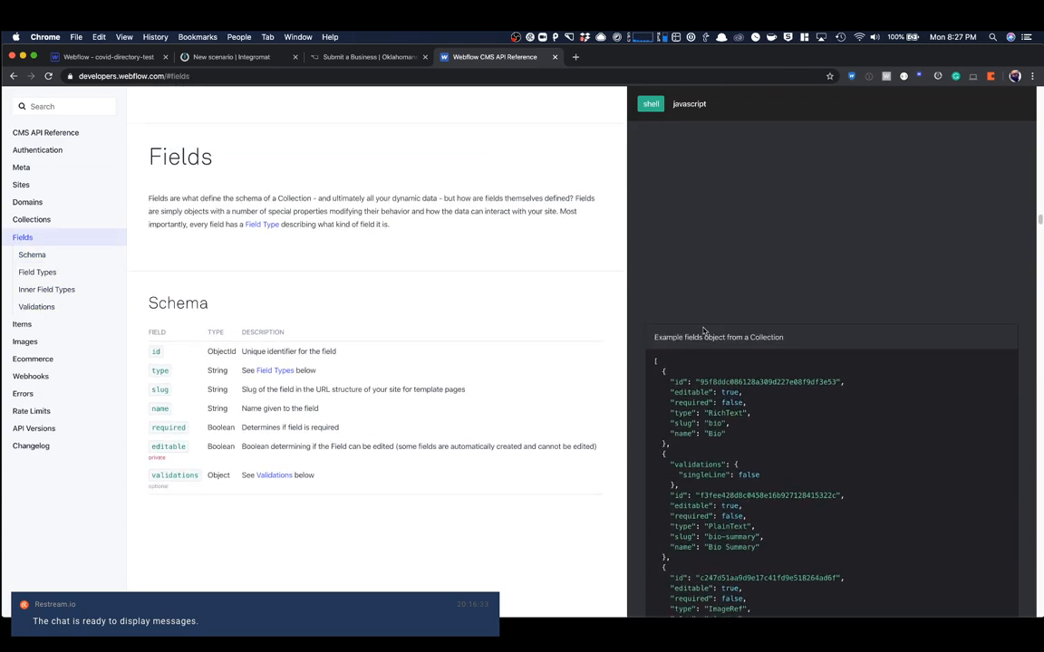
scroll(702, 331, "up", 5)
scroll(723, 146, "down", 2)
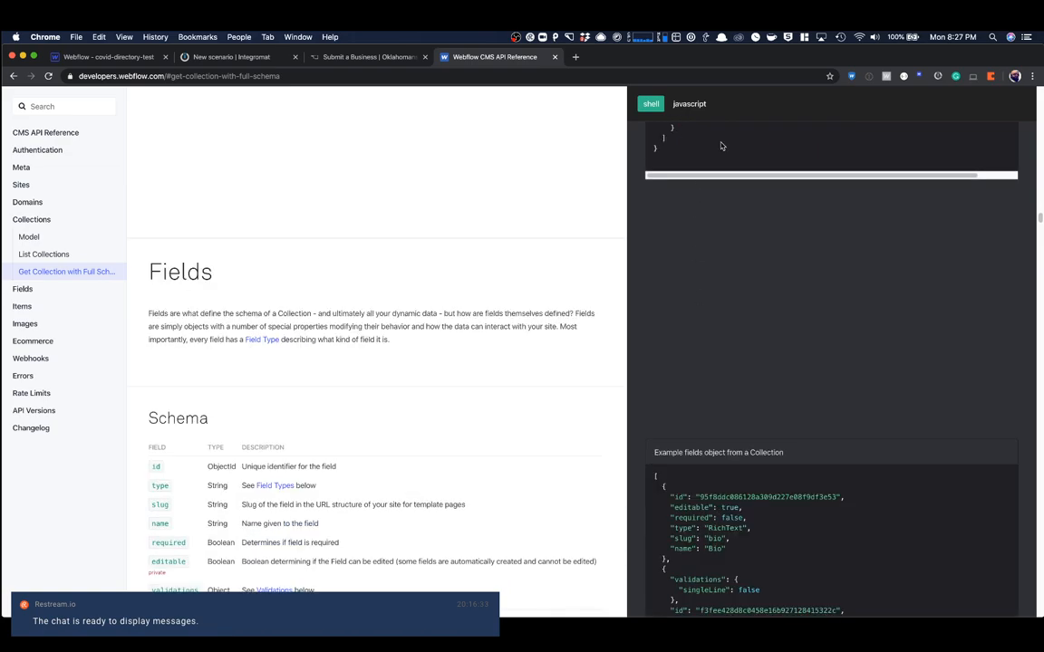
- In Postman, replace the collection ID in the Collection Items URL with the Businesses _id, append /items, send it and inspect the response
key("super+Tab")
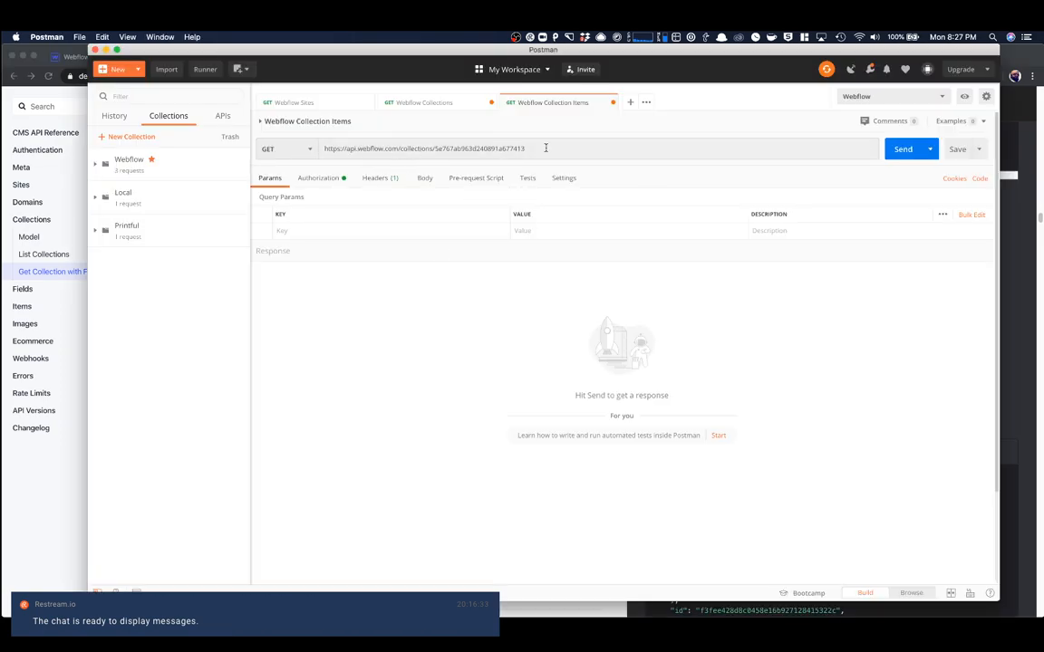
double_click(452, 151)
key("super+v")
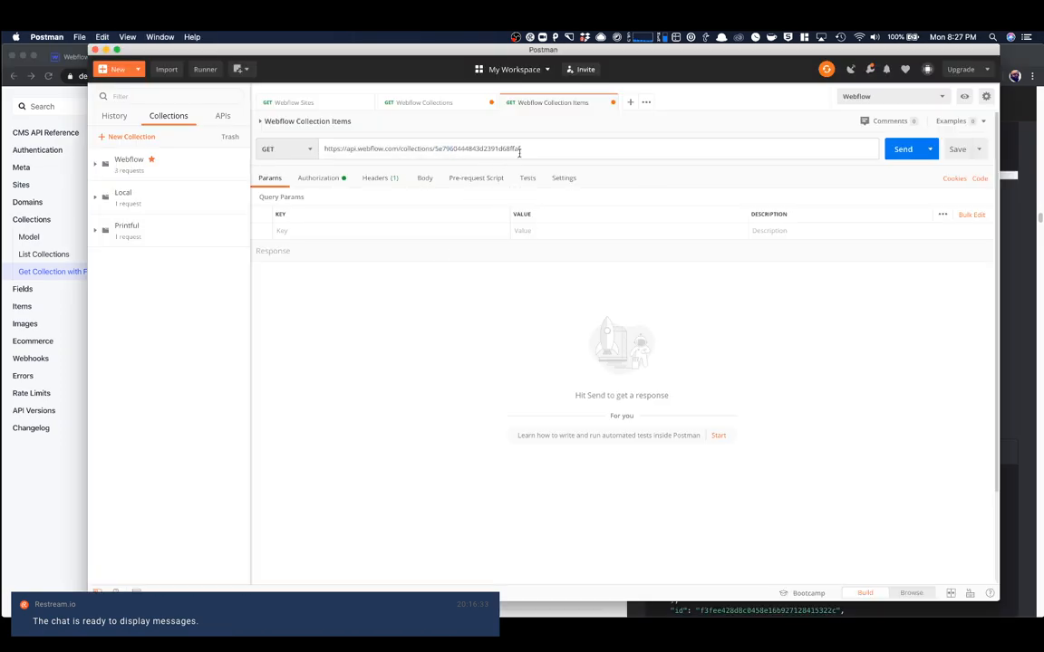
type("/items")
key("super+Return")
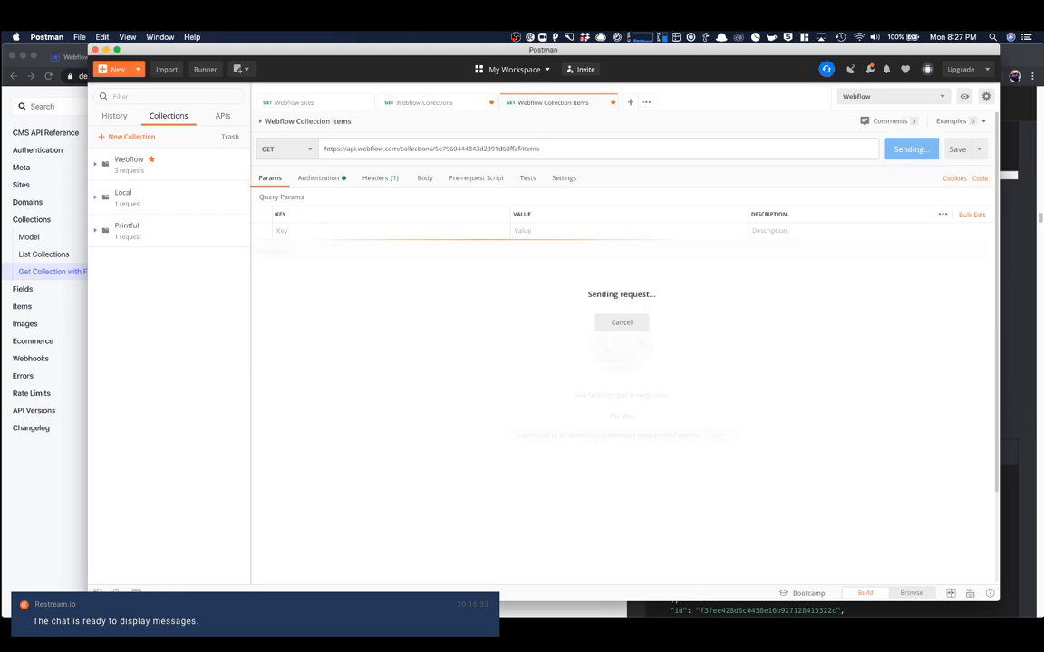
scroll(496, 309, "down", 20)
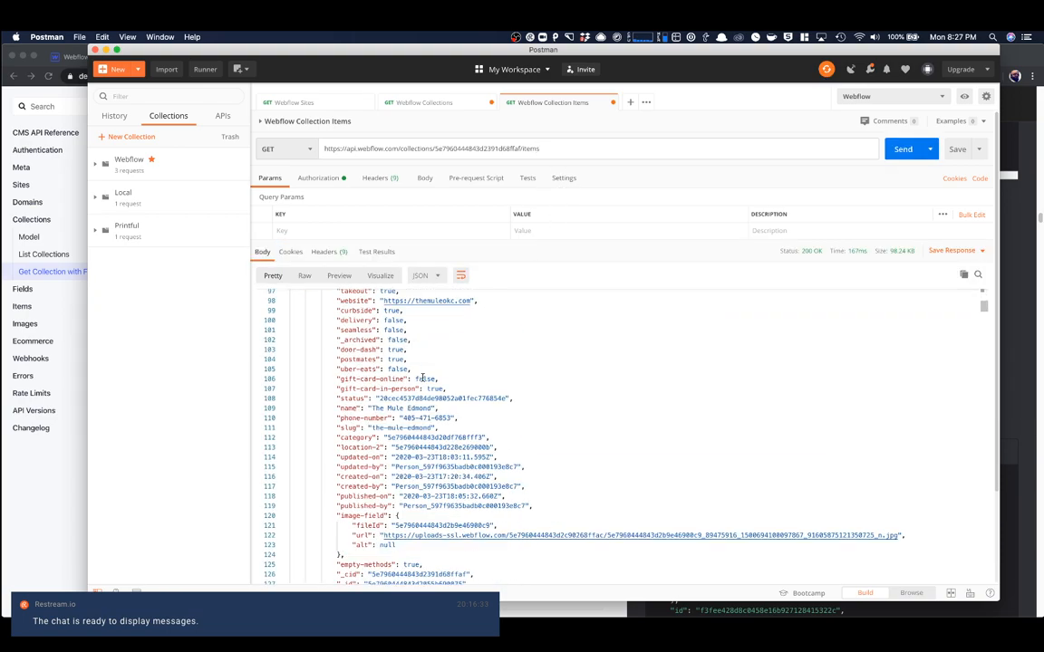
scroll(423, 377, "up", 10)
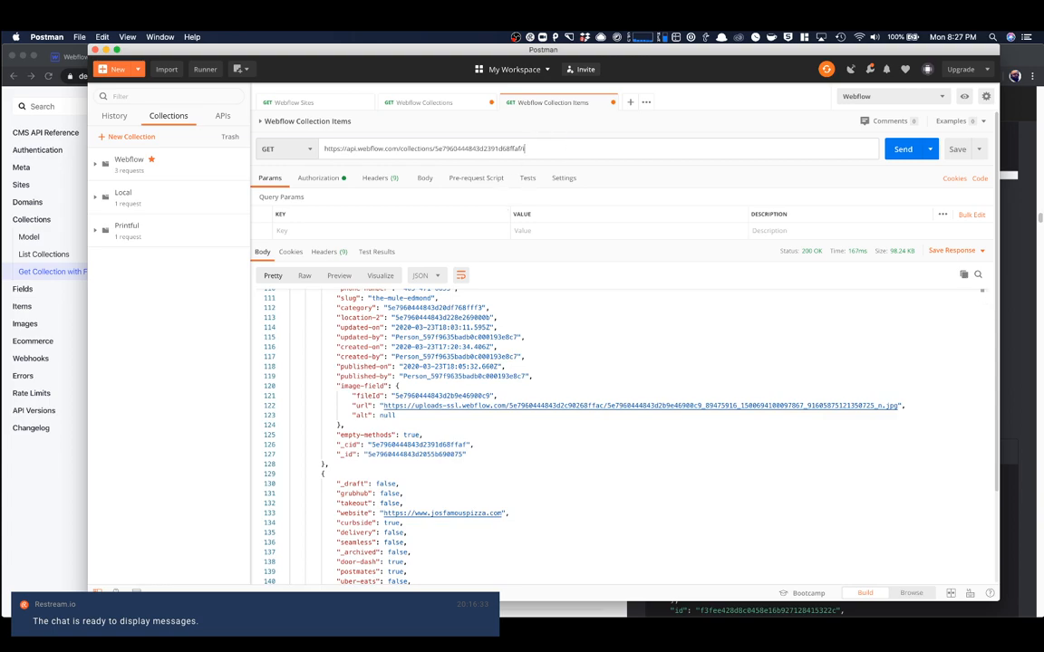
- Resend the request without /items to get the Businesses collection schema, and select the ID of the Regular Hours option
key("super+Return")
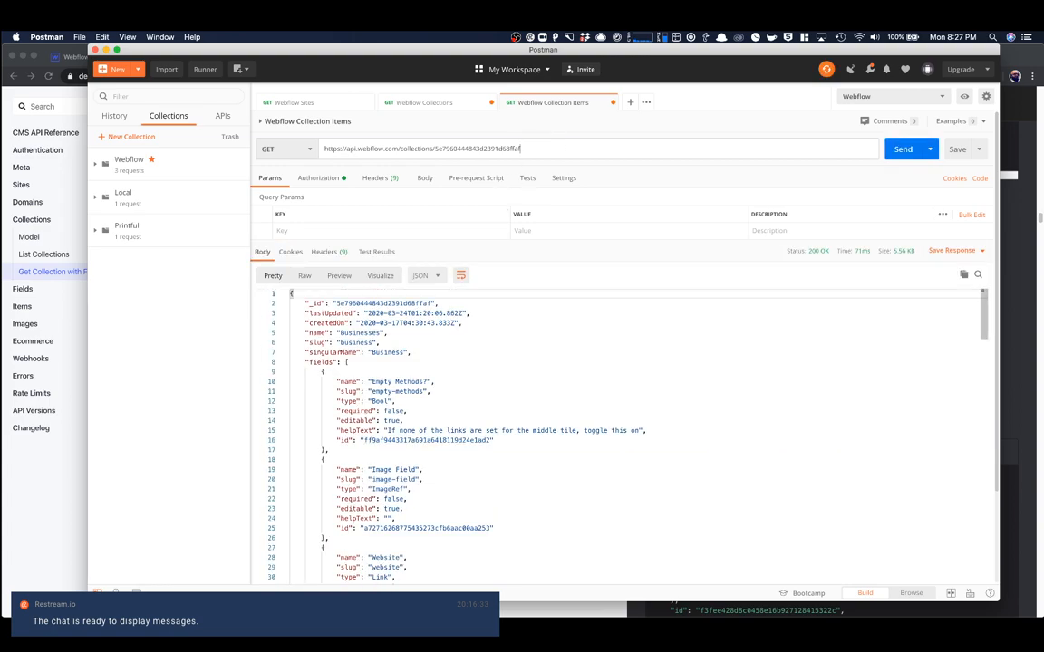
scroll(433, 352, "down", 8)
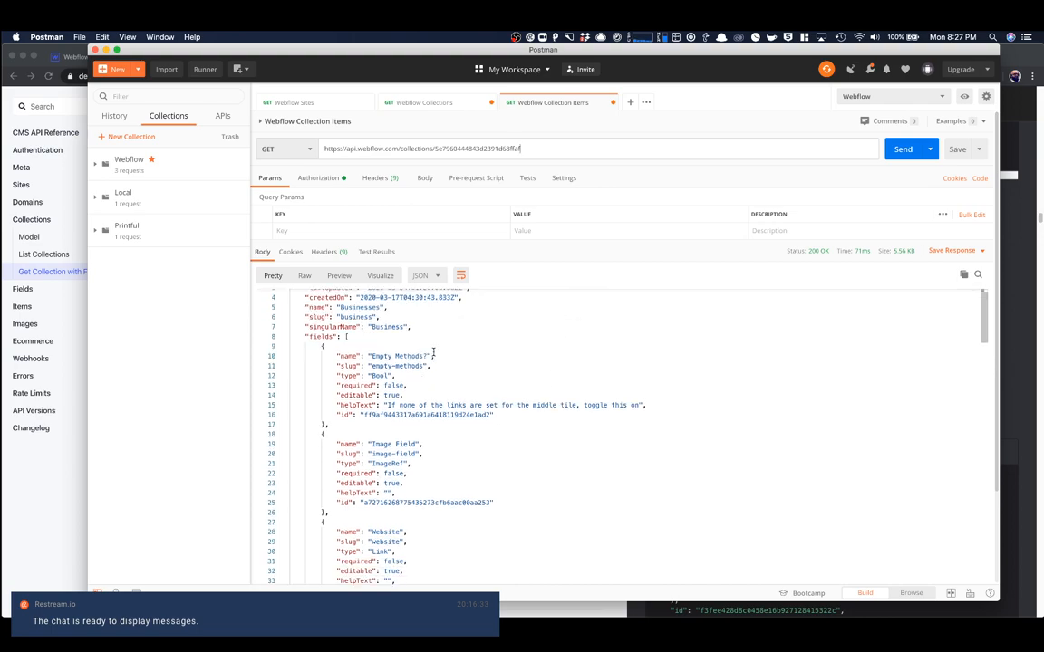
scroll(433, 352, "down", 4)
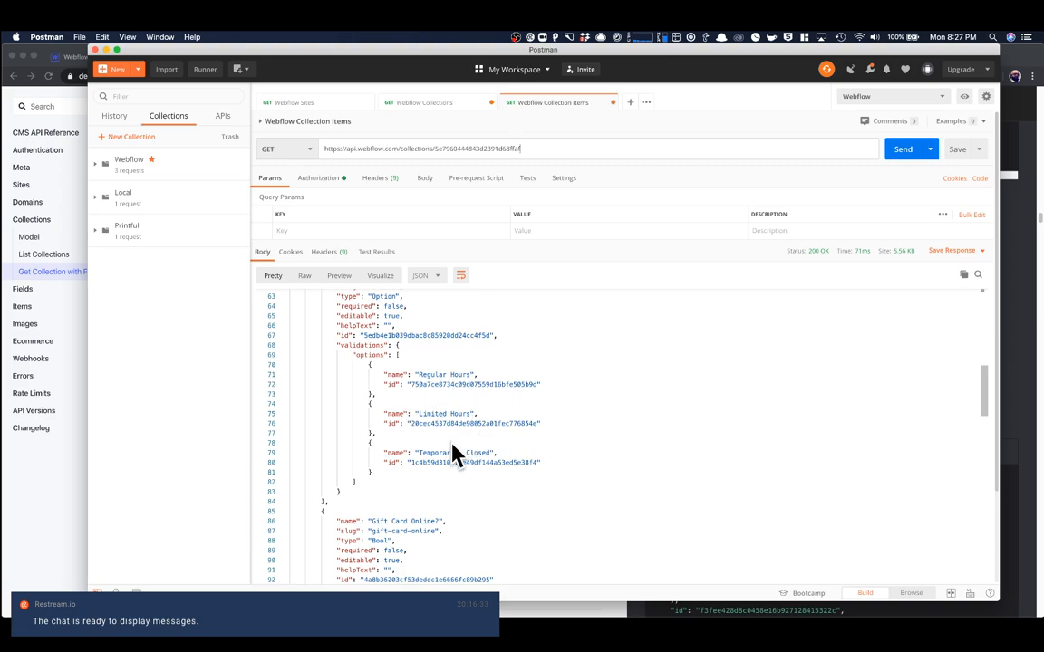
double_click(456, 384)
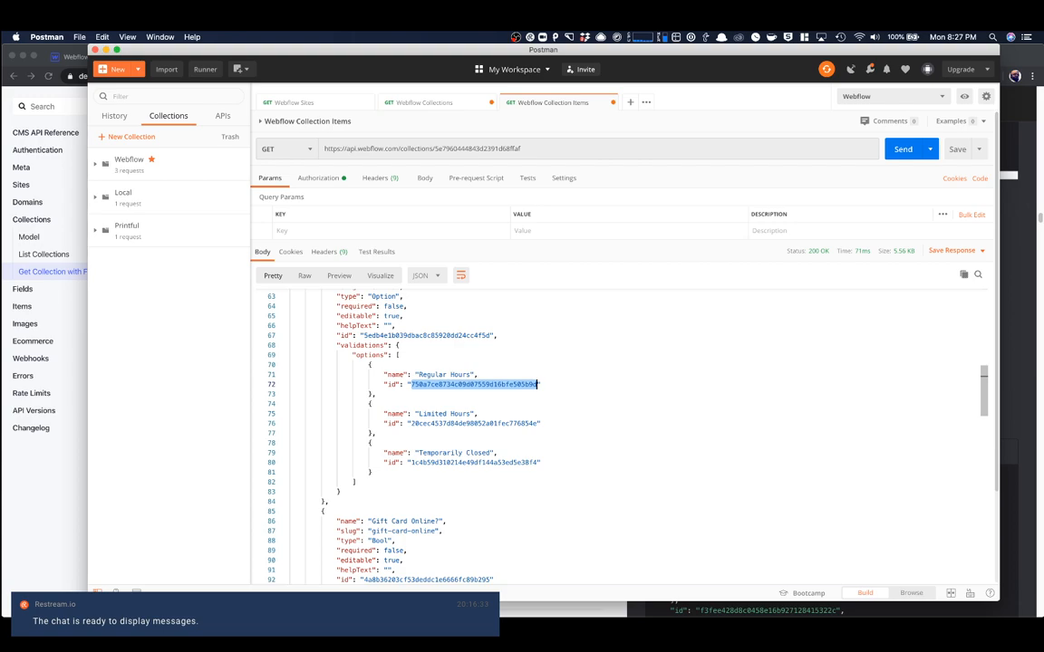
- In the Webflow Designer in Chrome, compare the Hours field's Limited and Regular Hours choice values with the option IDs in Postman
key("super+Tab")
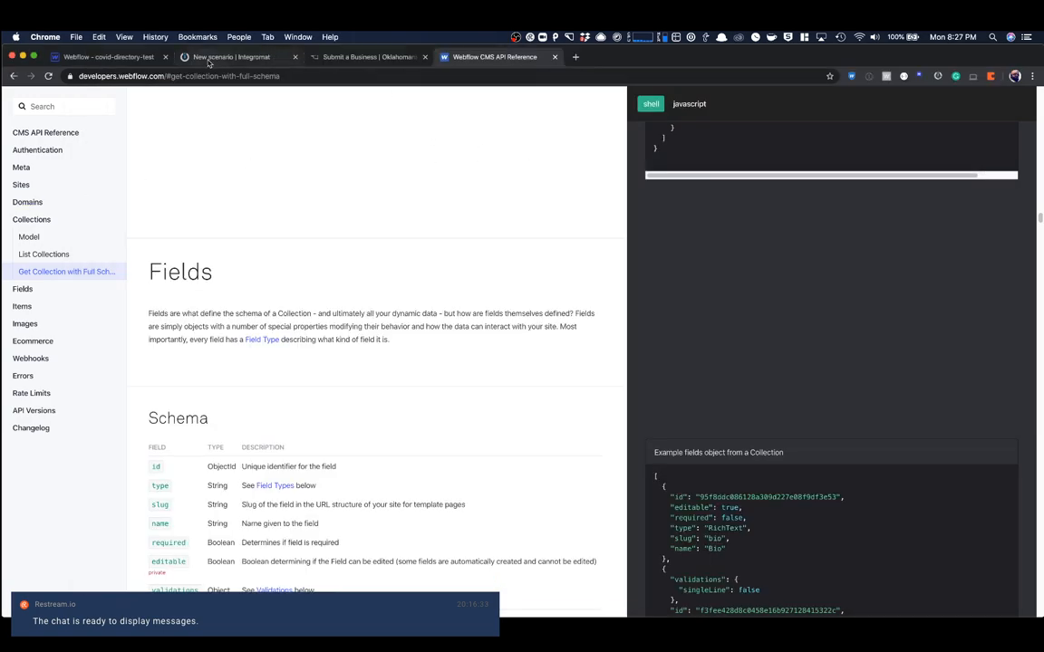
left_click(118, 58)
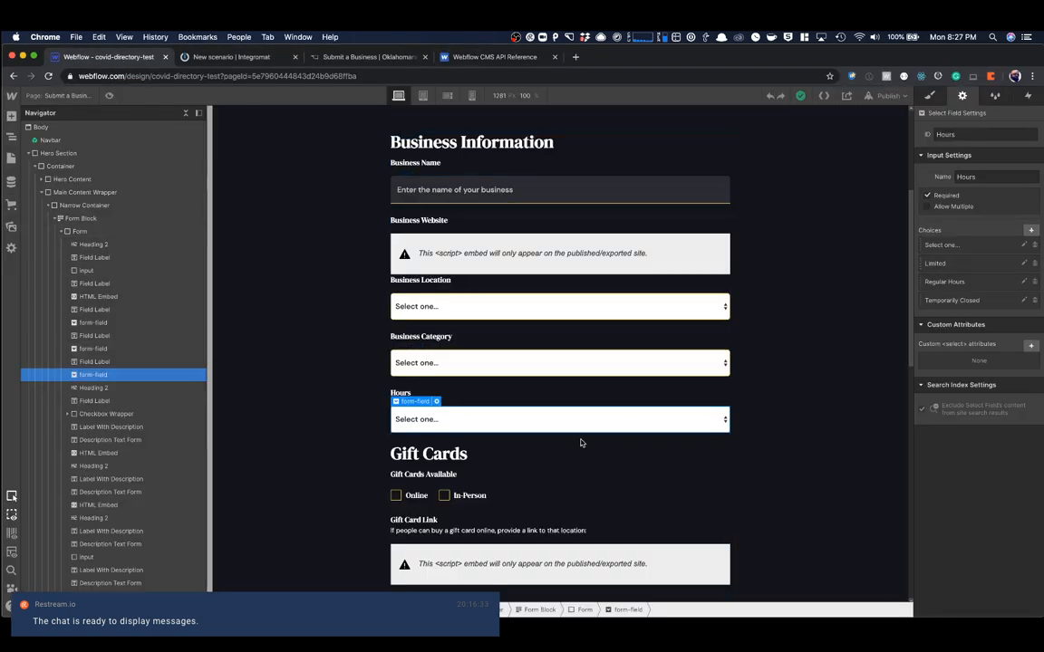
left_click(968, 272)
double_click(974, 329)
key("super+Tab")
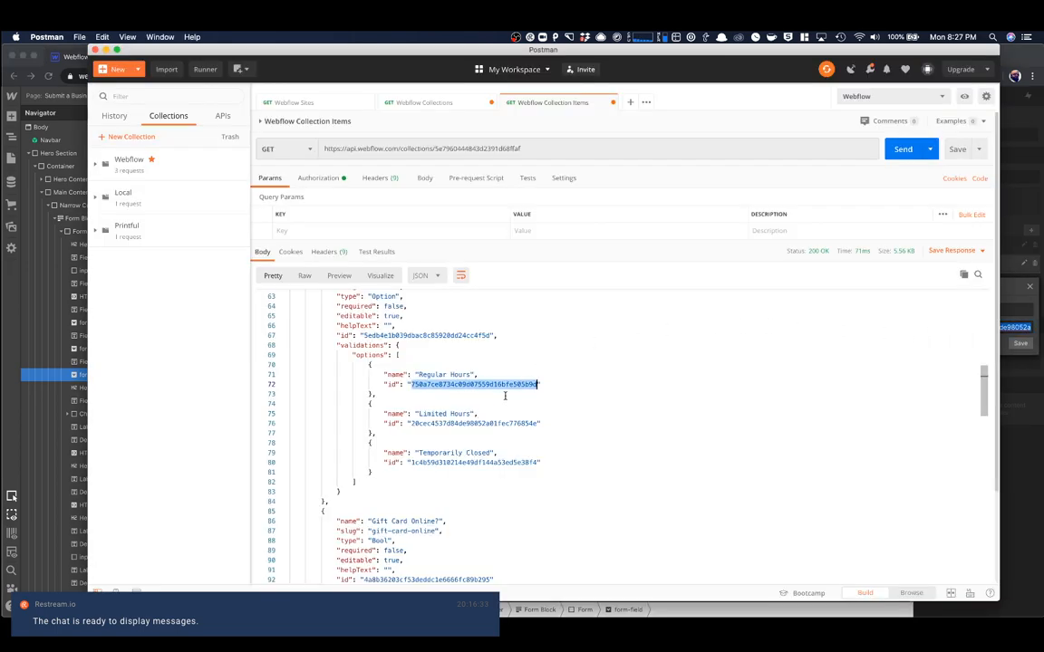
key("super+Tab")
left_click(967, 378)
left_click(974, 285)
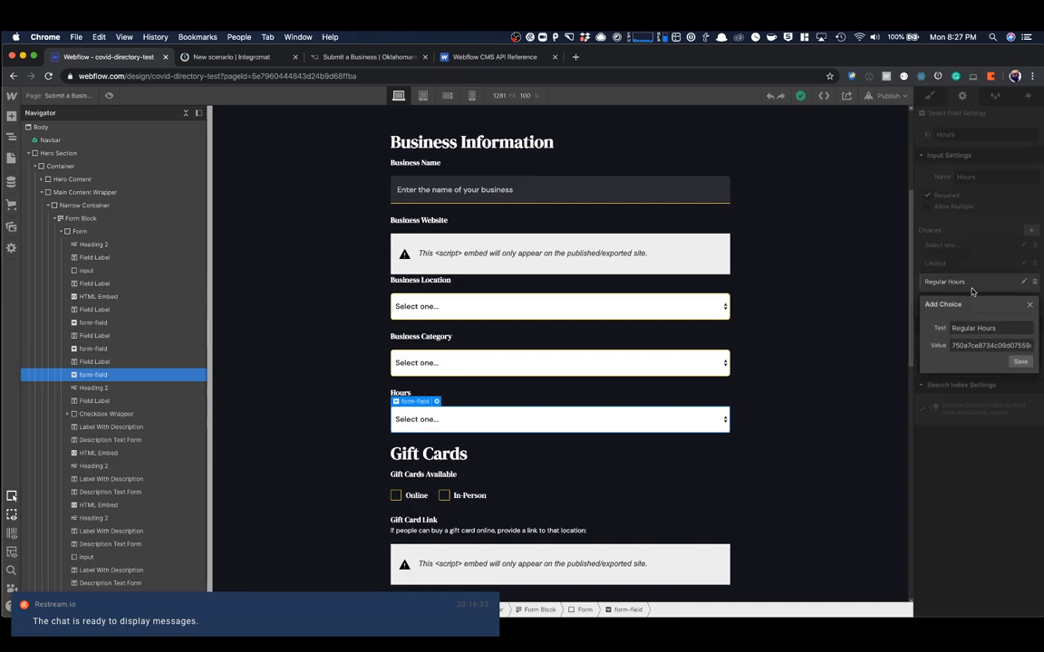
double_click(996, 345)
left_click(1020, 362)
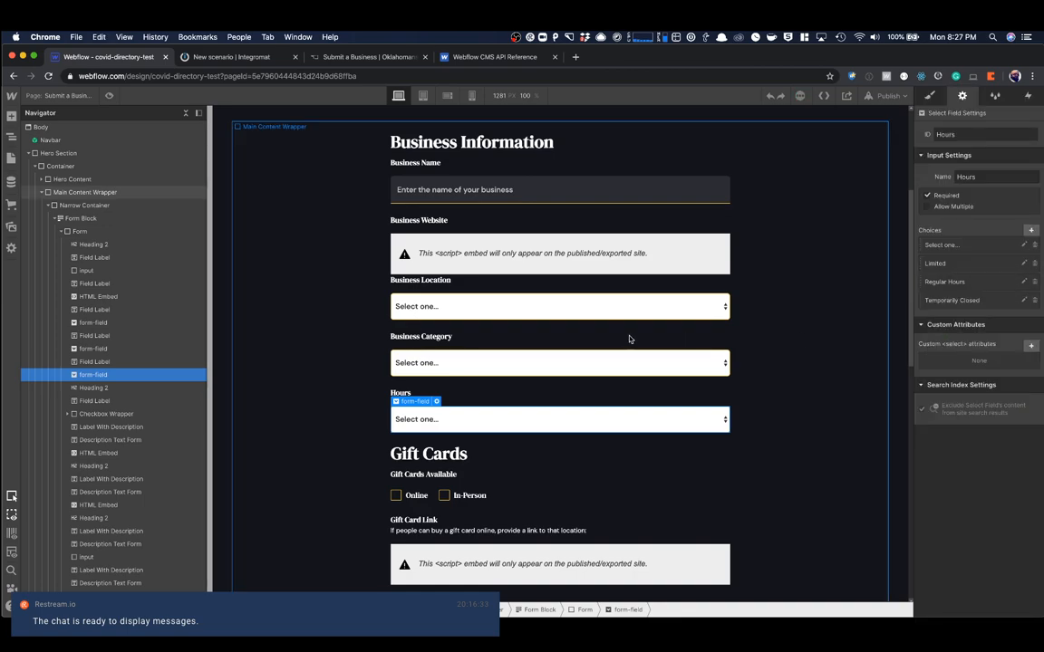
key("super+Tab")
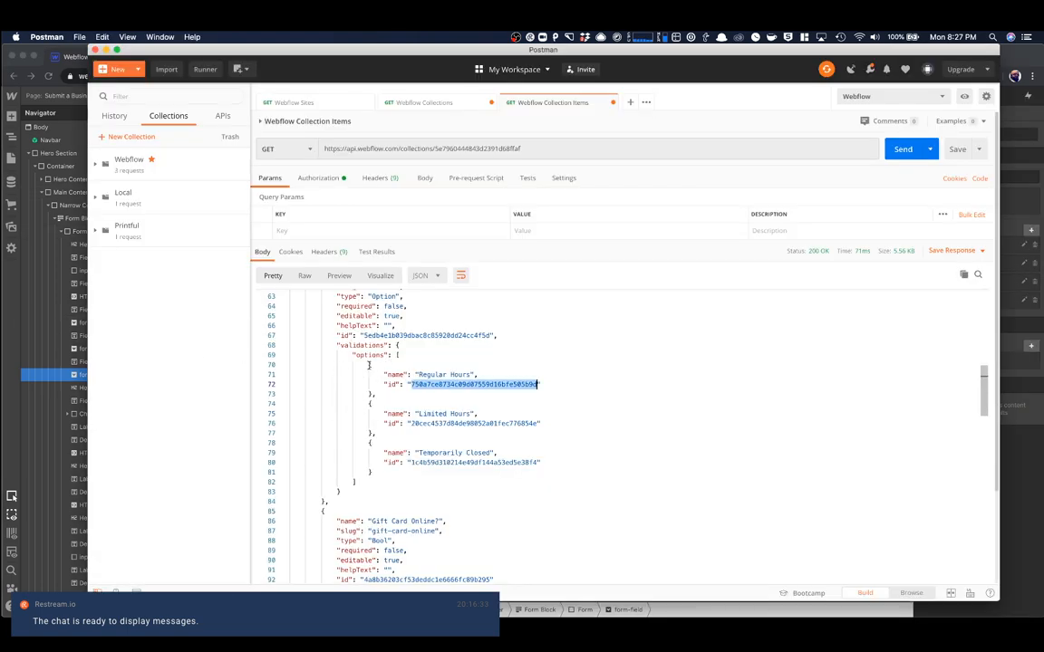
key("super+Tab")
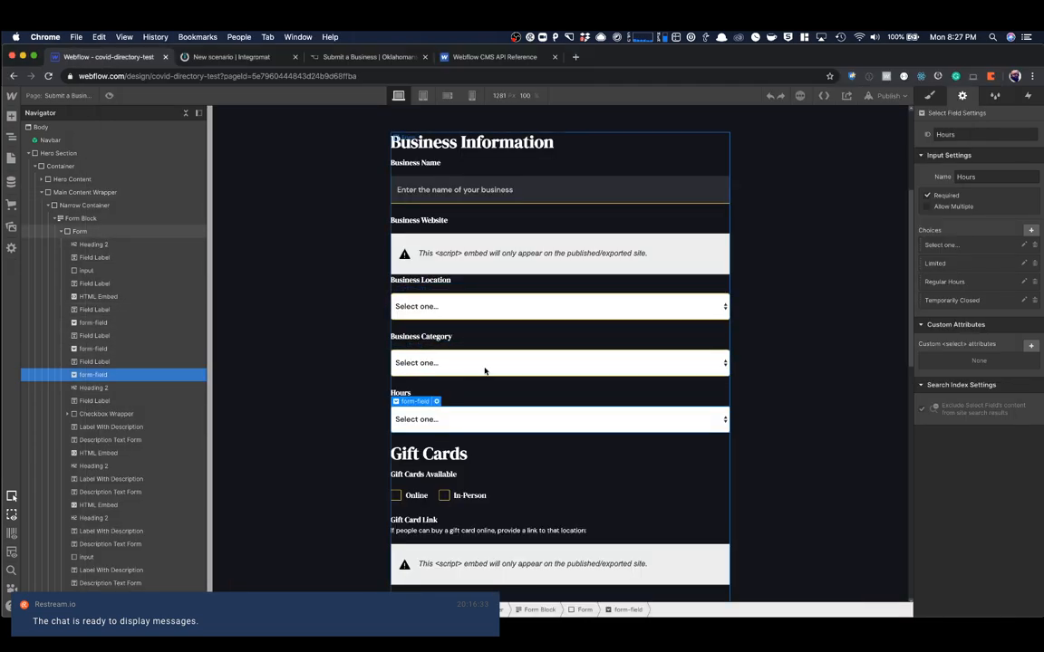
- Review the submission form from Business Information down to the Submit button, and select the Hours dropdown
scroll(539, 398, "down", 3)
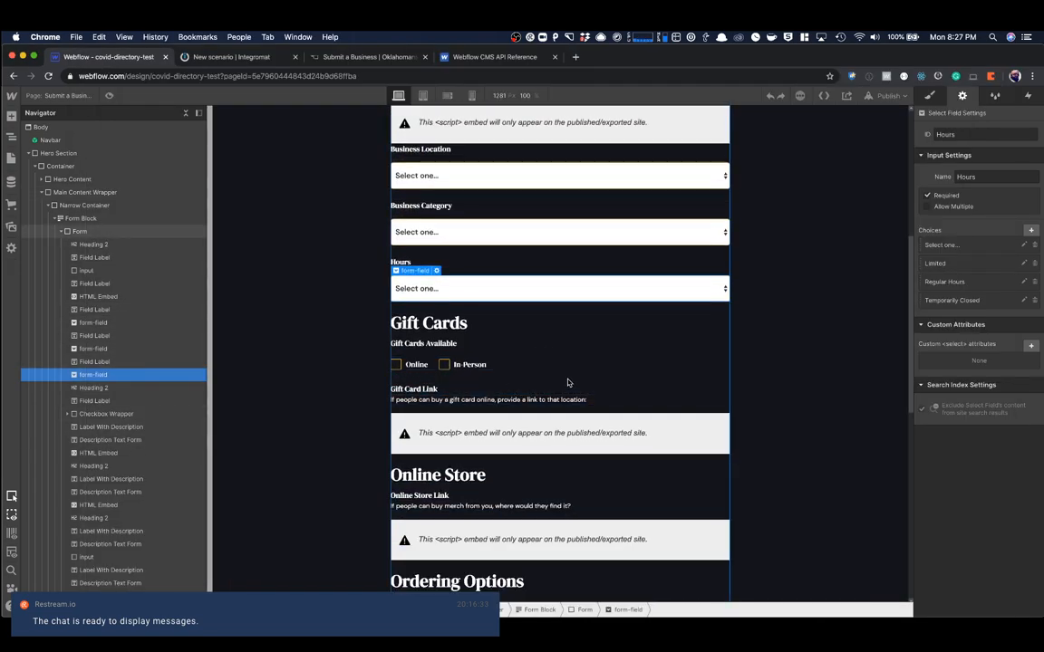
left_click(772, 291)
scroll(725, 301, "down", 5)
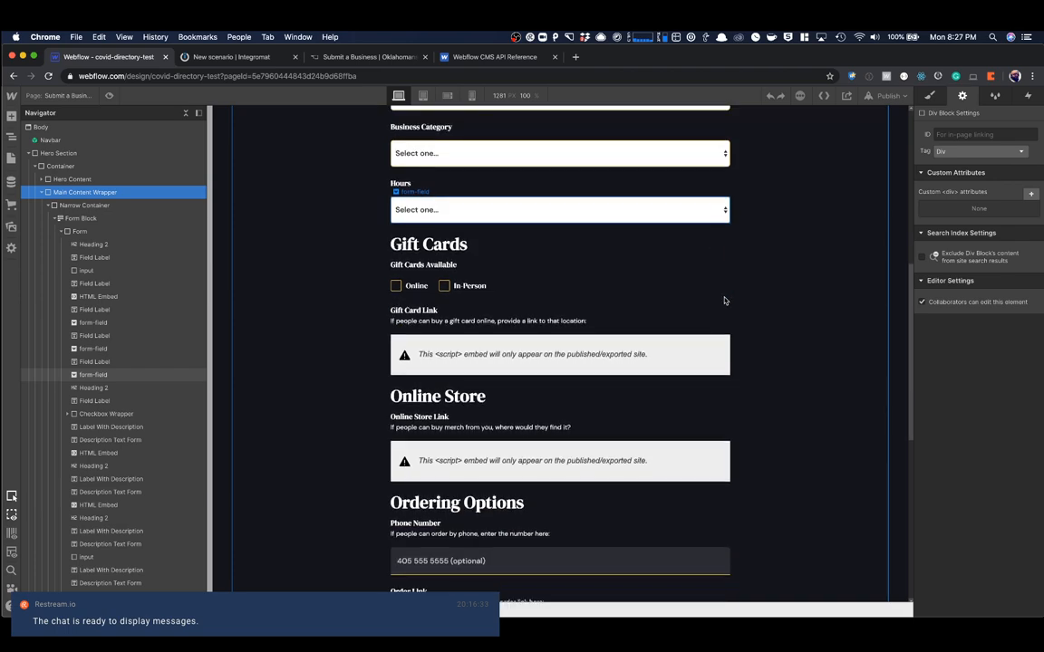
scroll(725, 301, "up", 1)
scroll(725, 300, "down", 5)
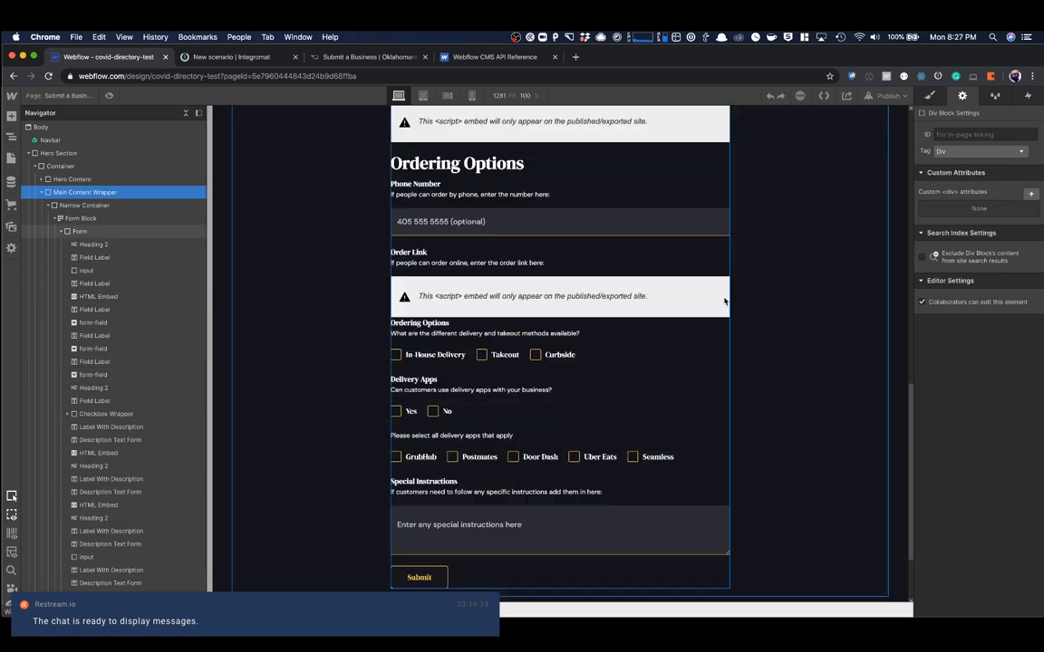
scroll(724, 301, "down", 2)
scroll(725, 300, "up", 15)
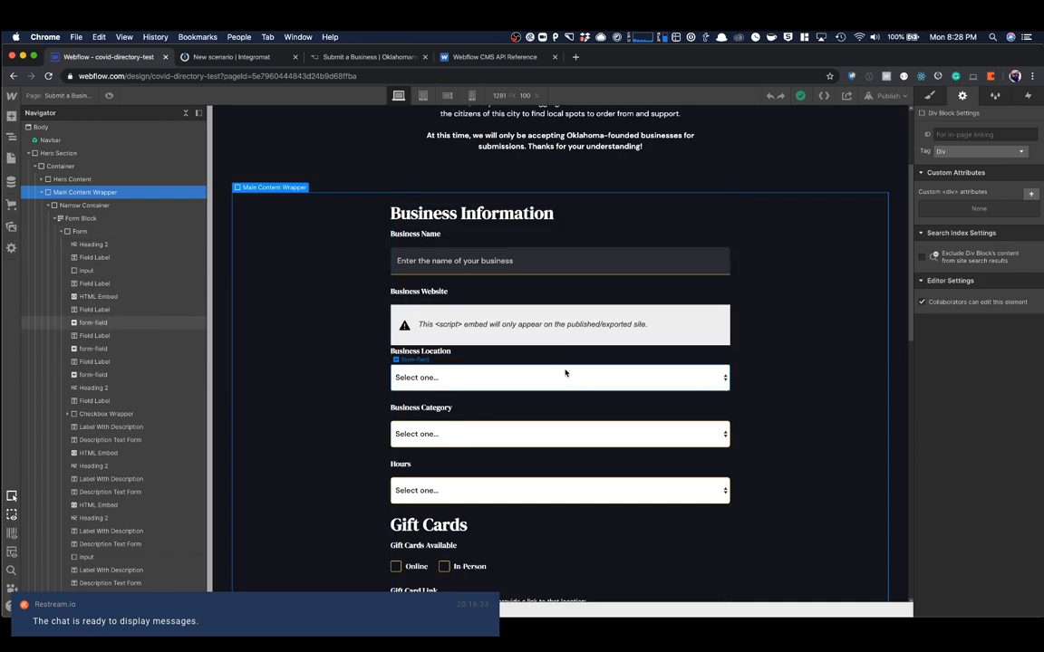
scroll(564, 373, "down", 2)
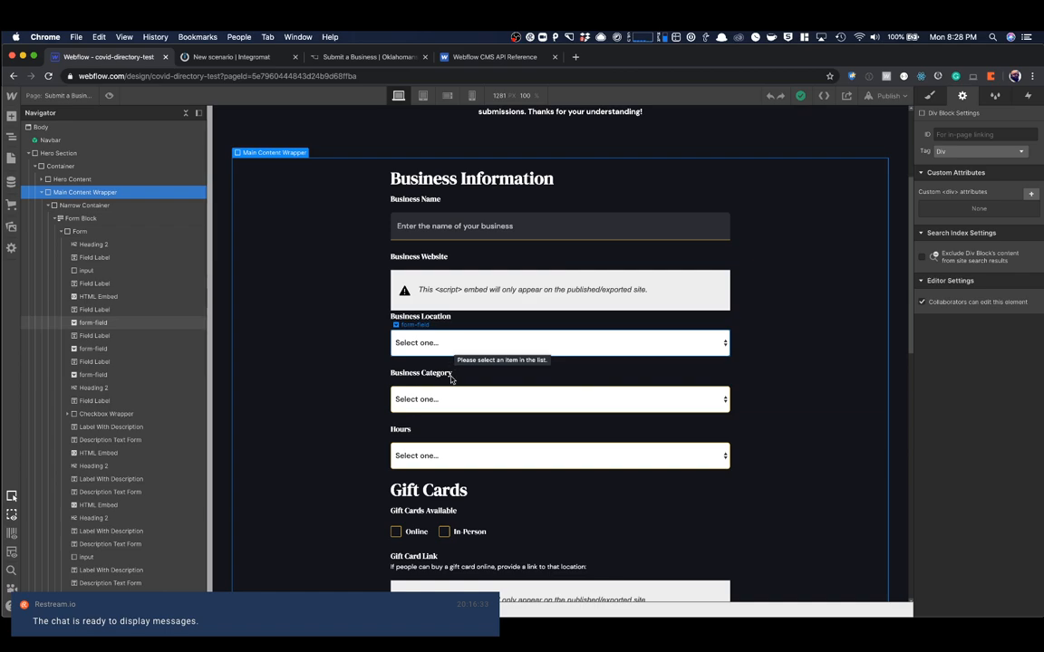
left_click(440, 453)
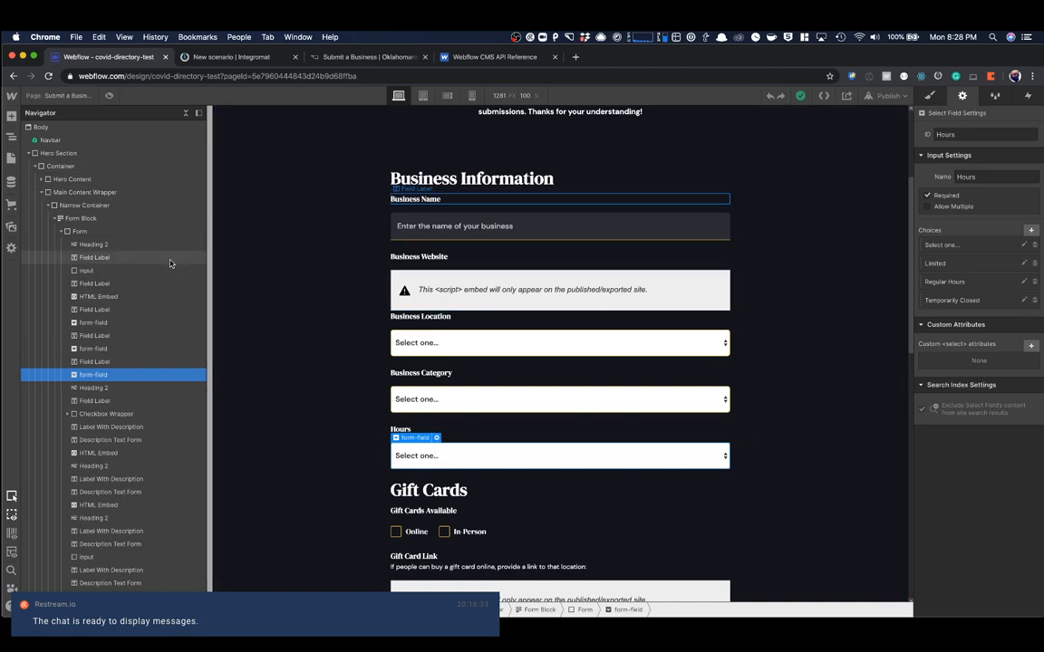
- Look through the Businesses collection's items in the CMS, and review the submission form on the page
left_click(12, 181)
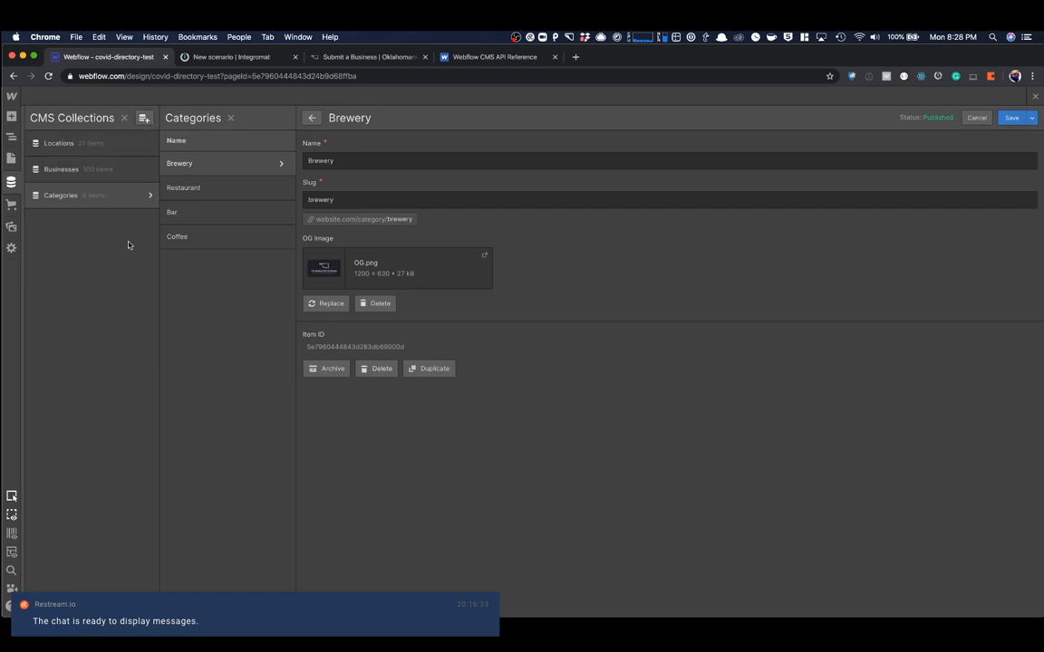
left_click(98, 177)
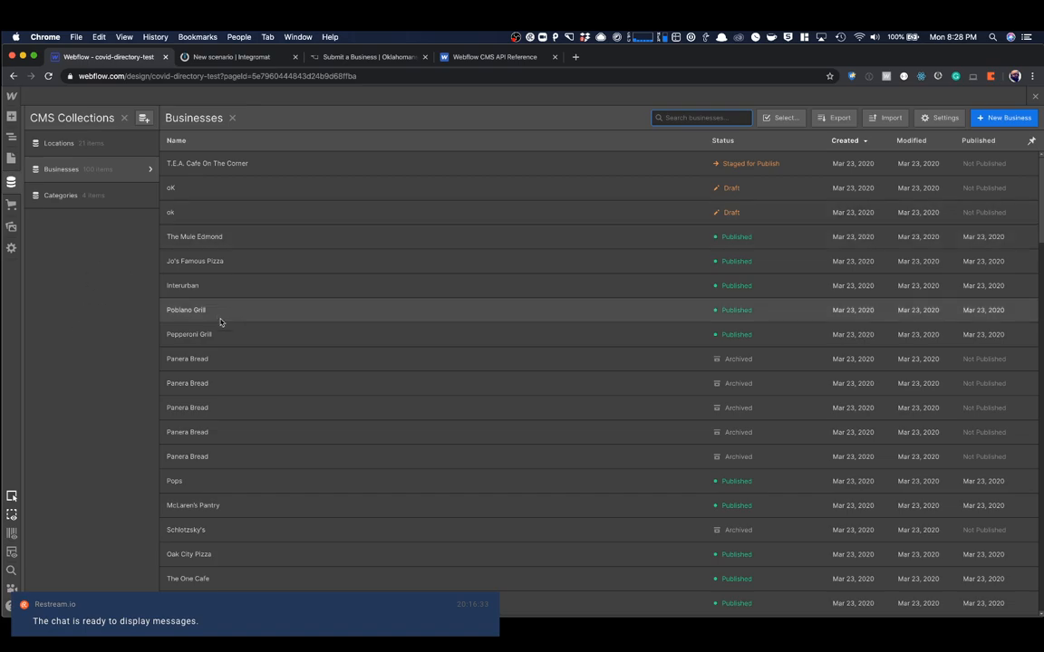
left_click(1036, 97)
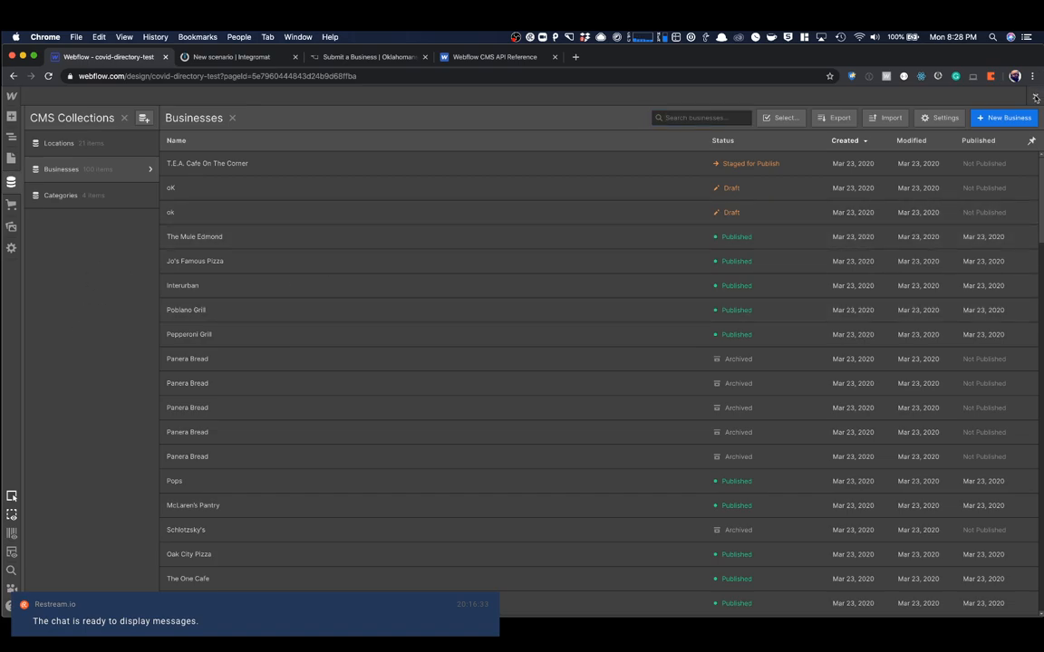
left_click(1037, 97)
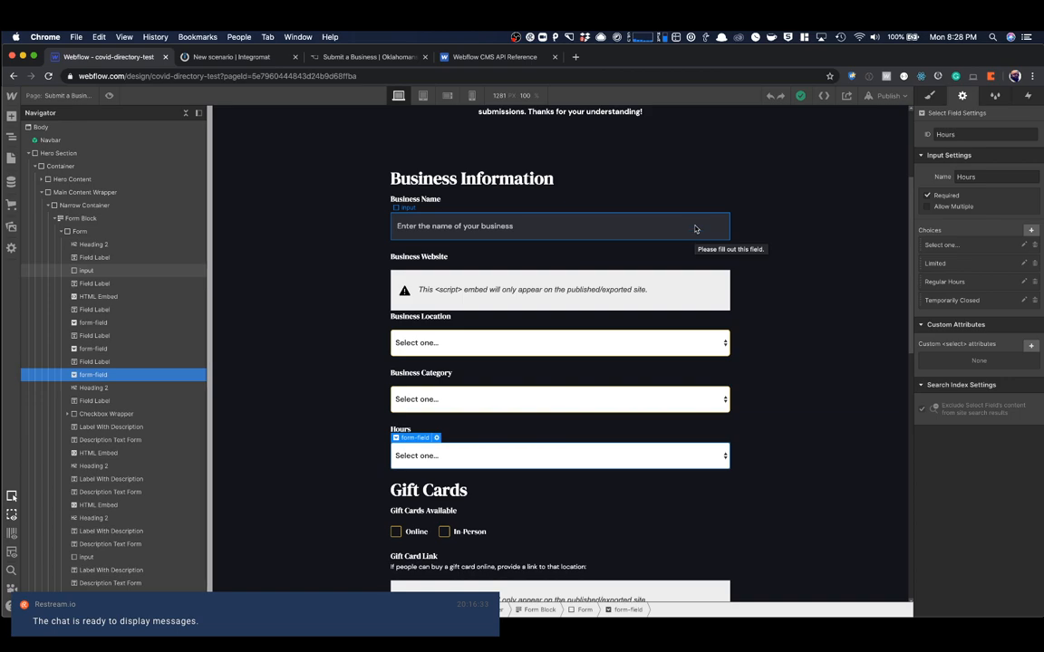
scroll(695, 229, "down", 10)
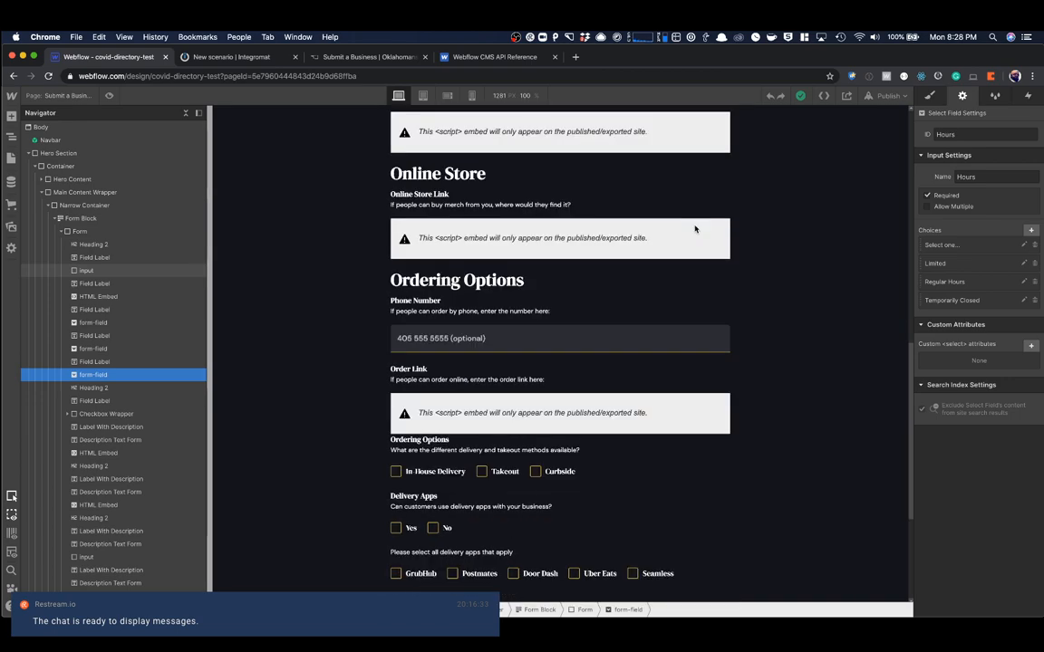
scroll(695, 229, "down", 5)
scroll(695, 229, "up", 19)
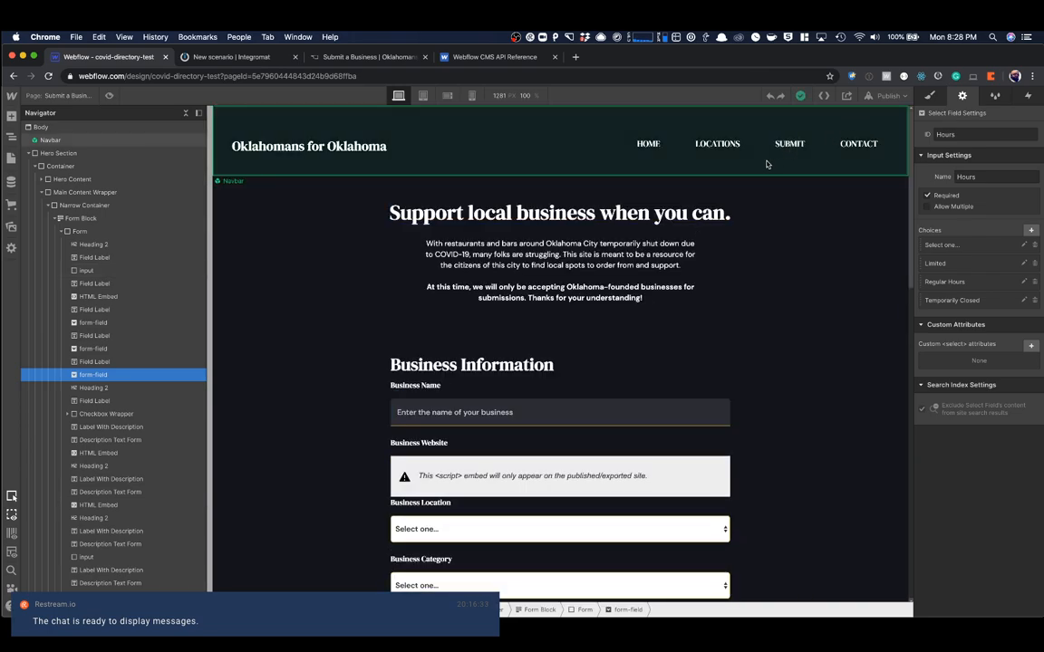
- Publish the site to its webflow.io domain, open the live Submit a Business page and look over its form
left_click(888, 95)
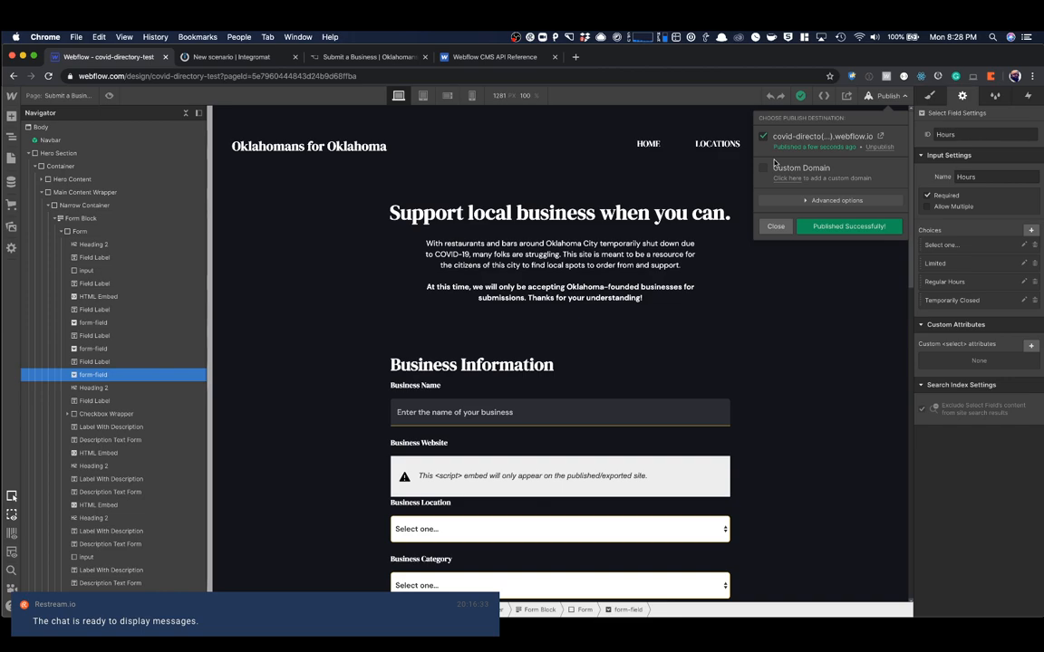
left_click(880, 136)
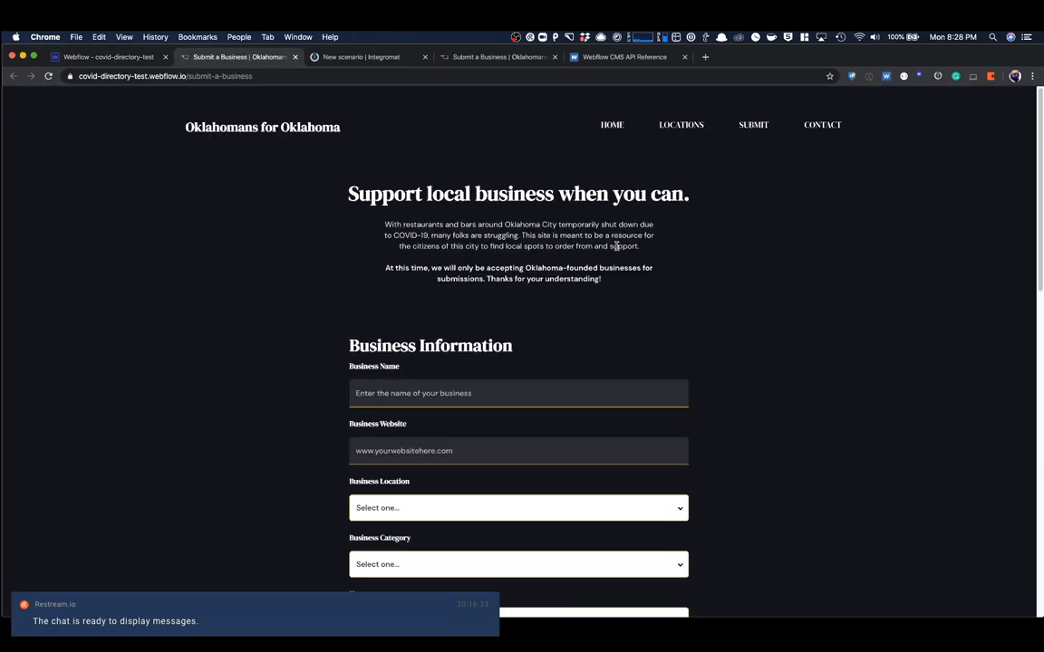
scroll(616, 245, "down", 5)
scroll(616, 246, "down", 10)
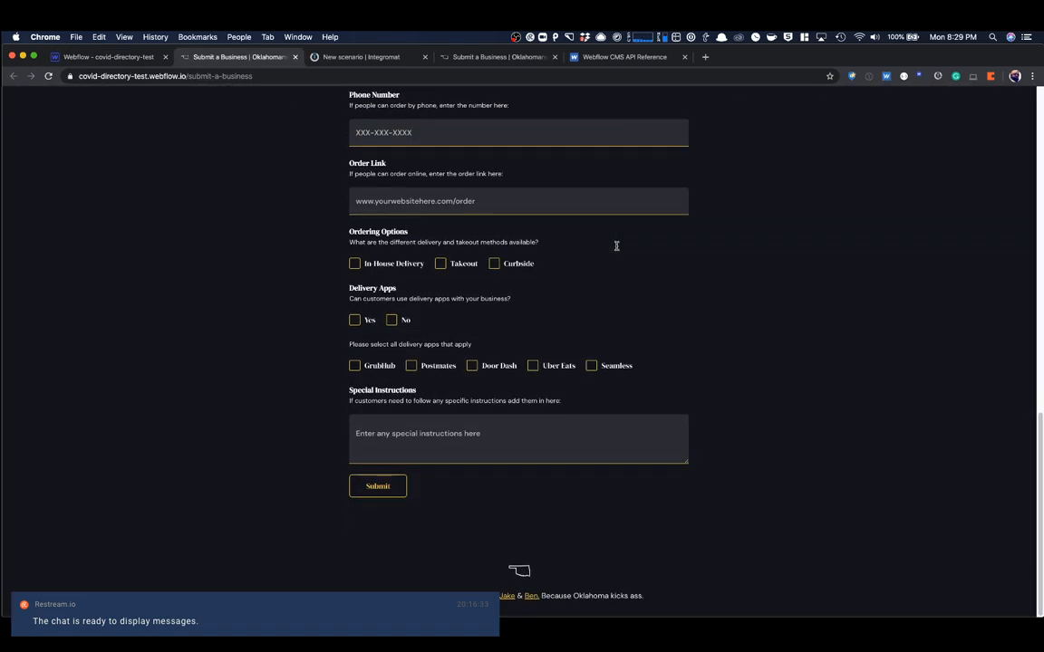
scroll(617, 246, "up", 6)
scroll(616, 246, "up", 5)
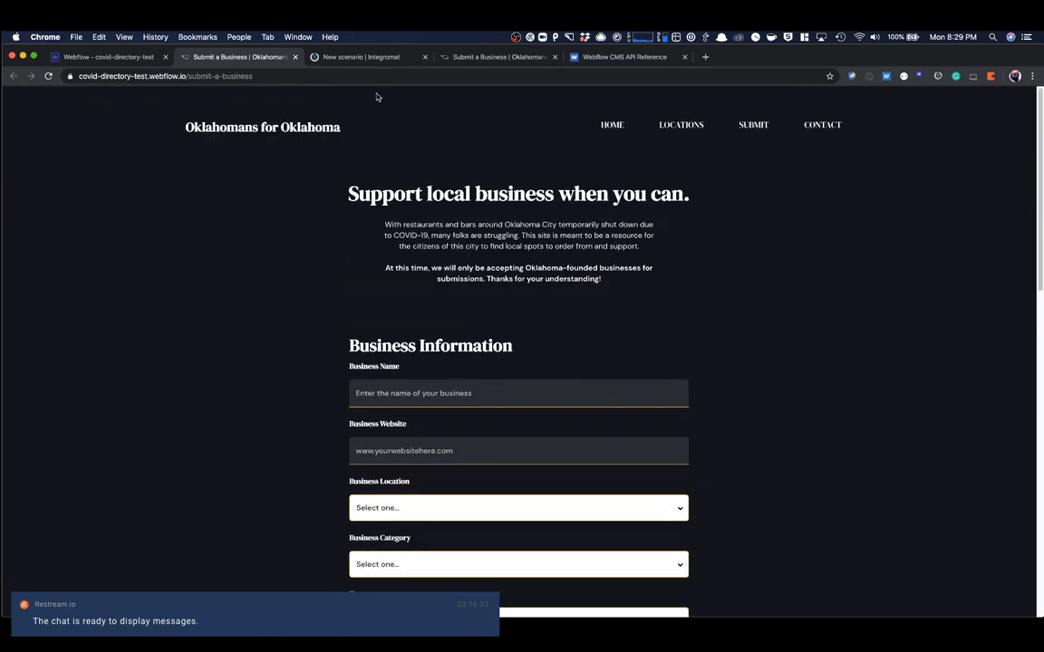
- In the new Integromat scenario, search for webflow and continue with Webflow as the service to integrate
left_click(356, 57)
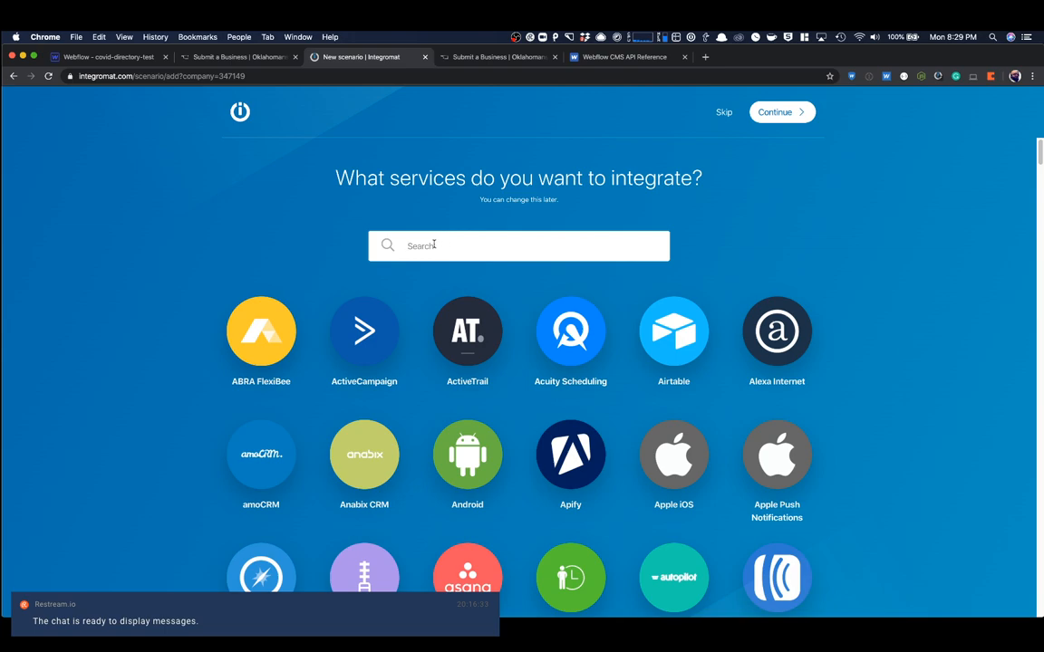
type("webflow")
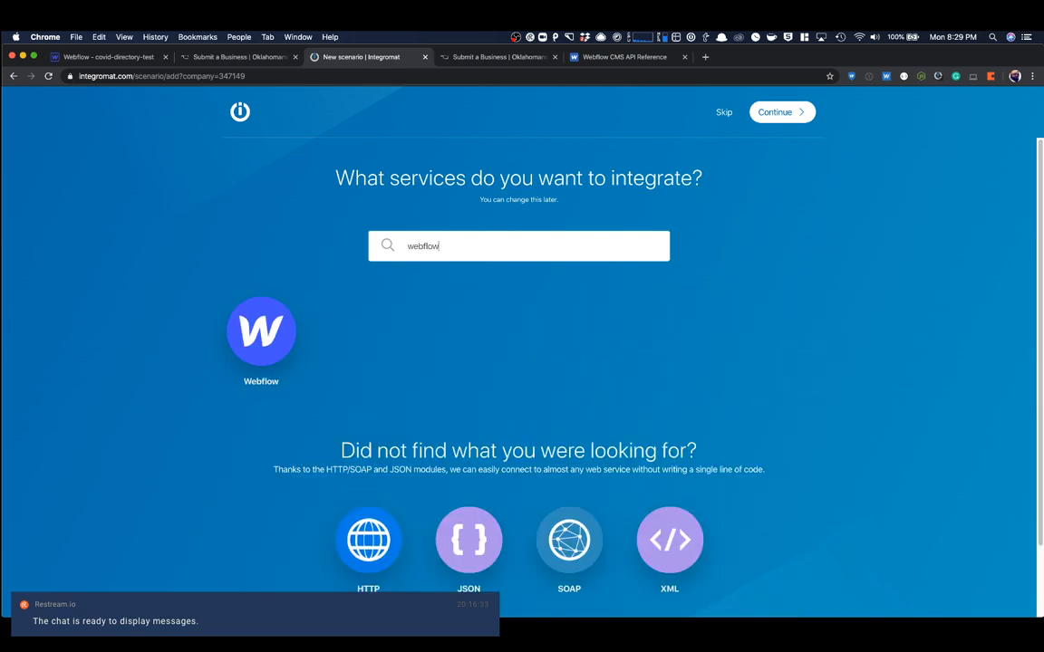
left_click(261, 331)
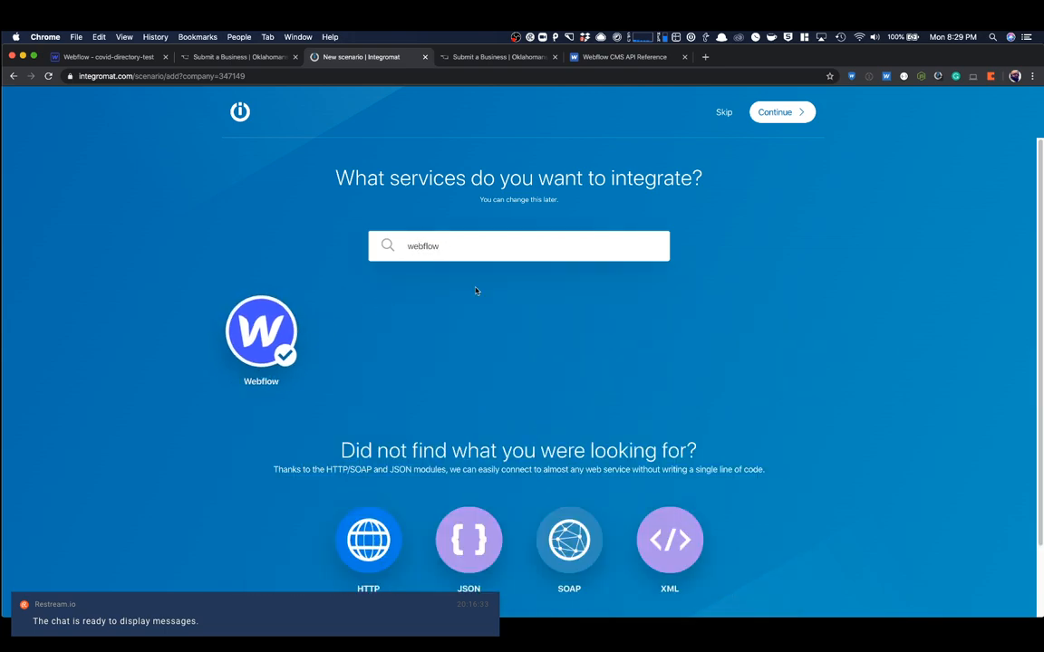
left_click(776, 113)
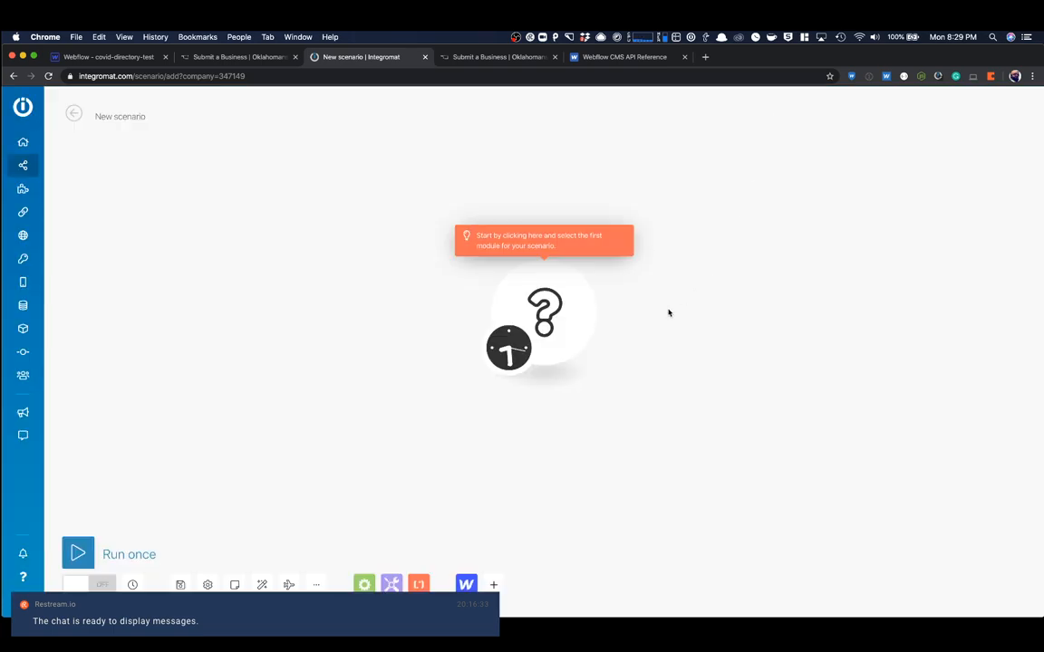
- Move the empty module toward the canvas's left side and make it a Webflow Watch Events trigger
left_click_drag(531, 329, 249, 316)
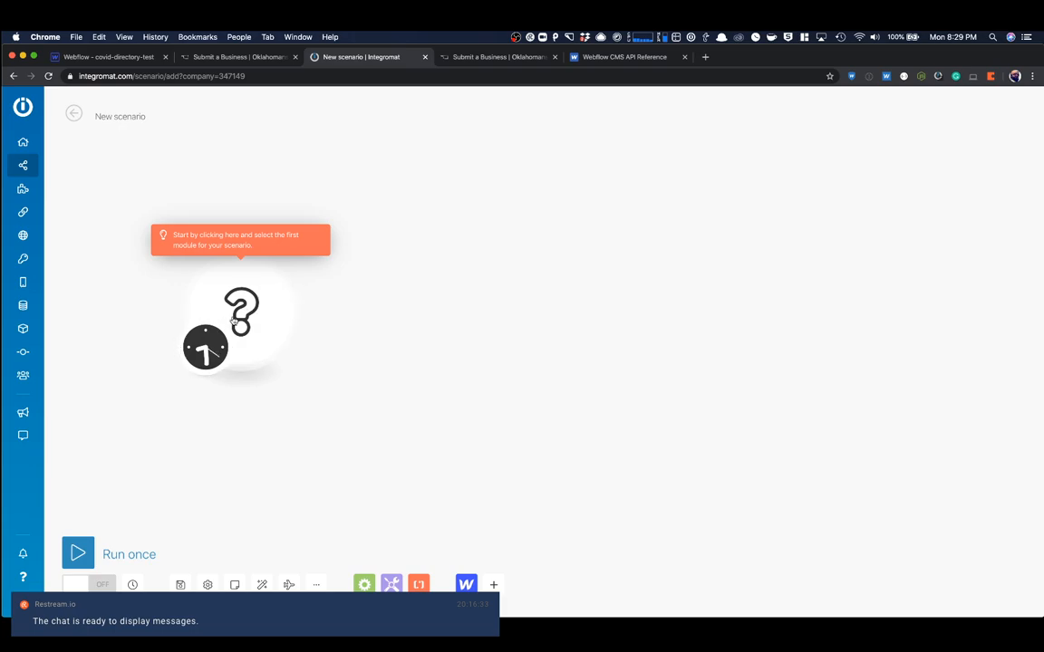
left_click(242, 313)
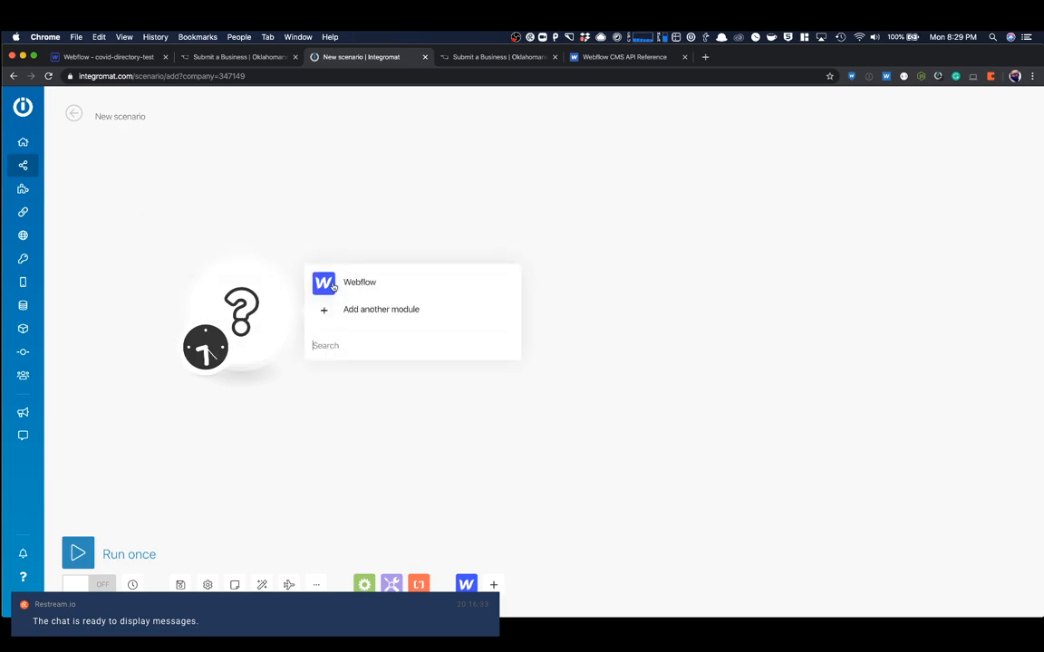
left_click(333, 286)
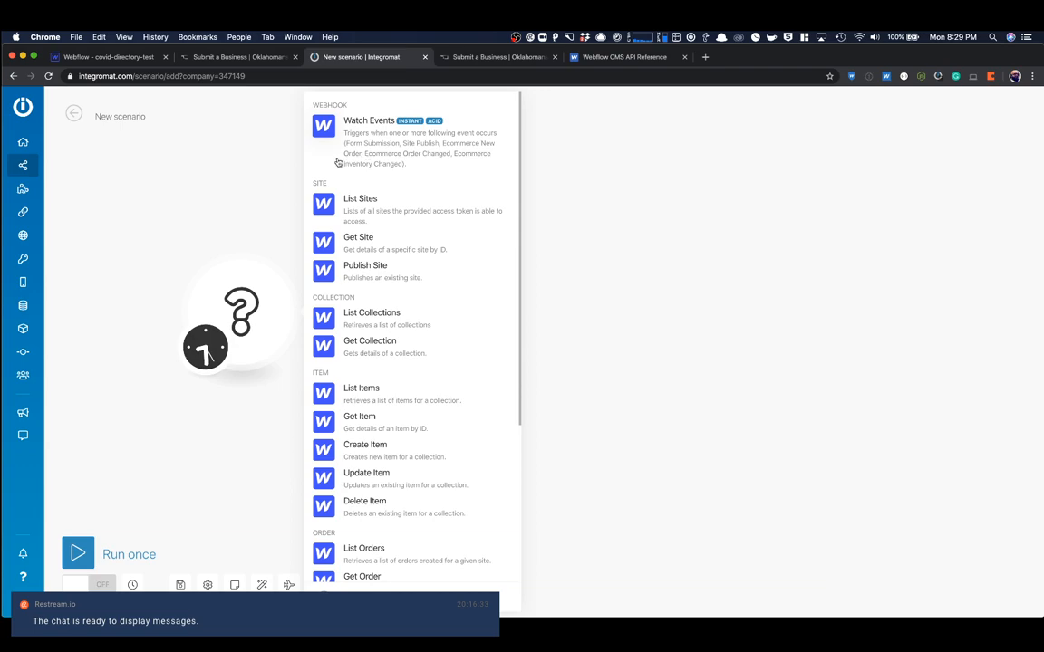
left_click(394, 152)
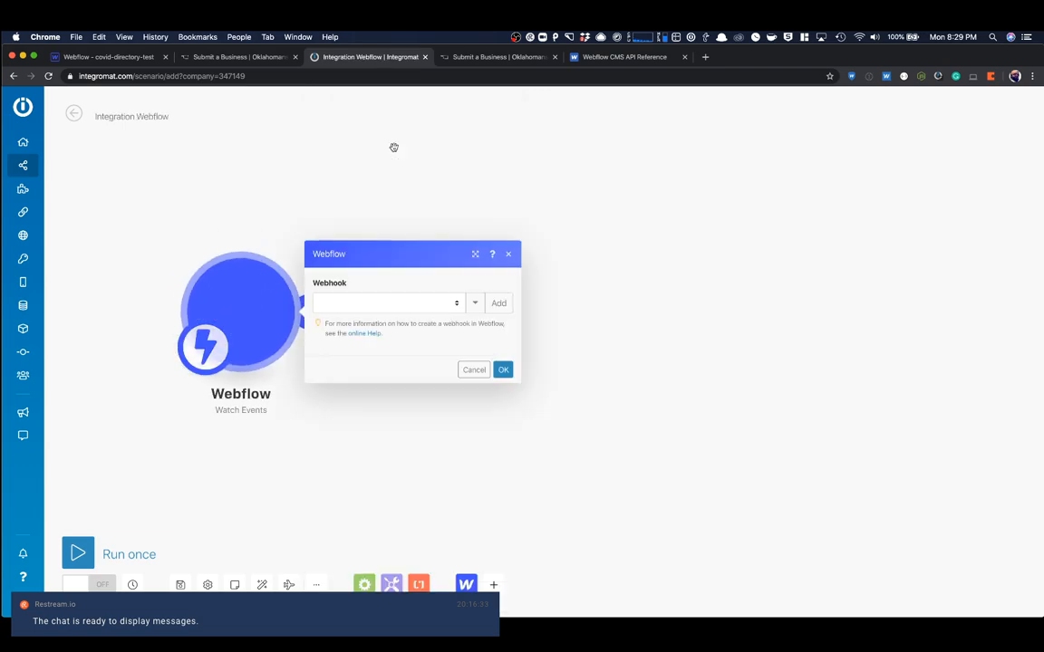
- Check the existing webhooks for the Watch Events module and start adding a new one
left_click(453, 304)
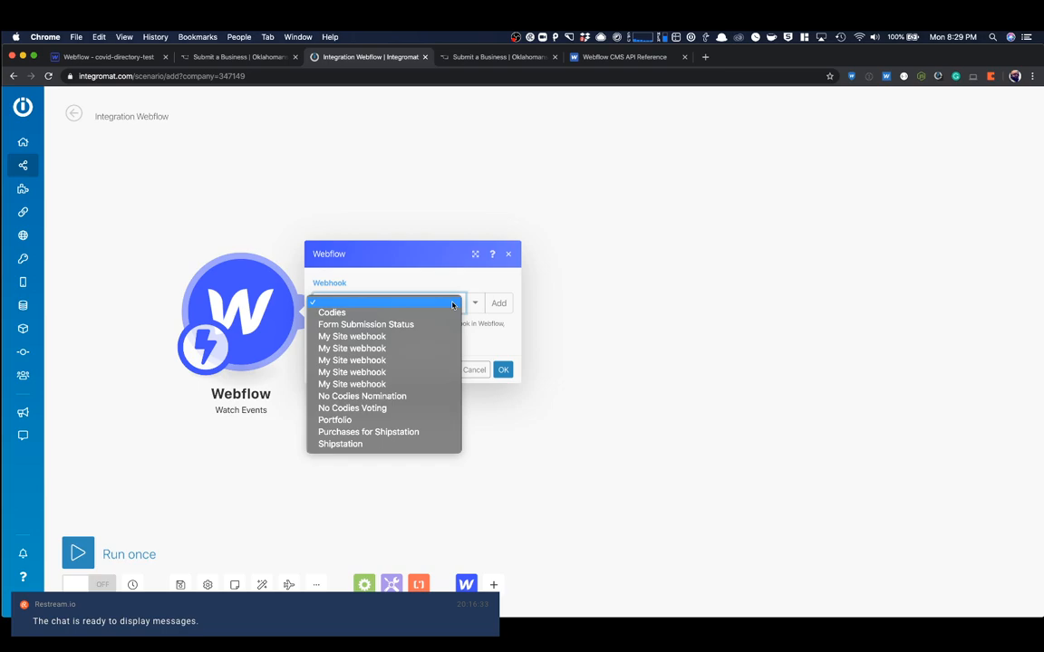
left_click(435, 299)
left_click(433, 300)
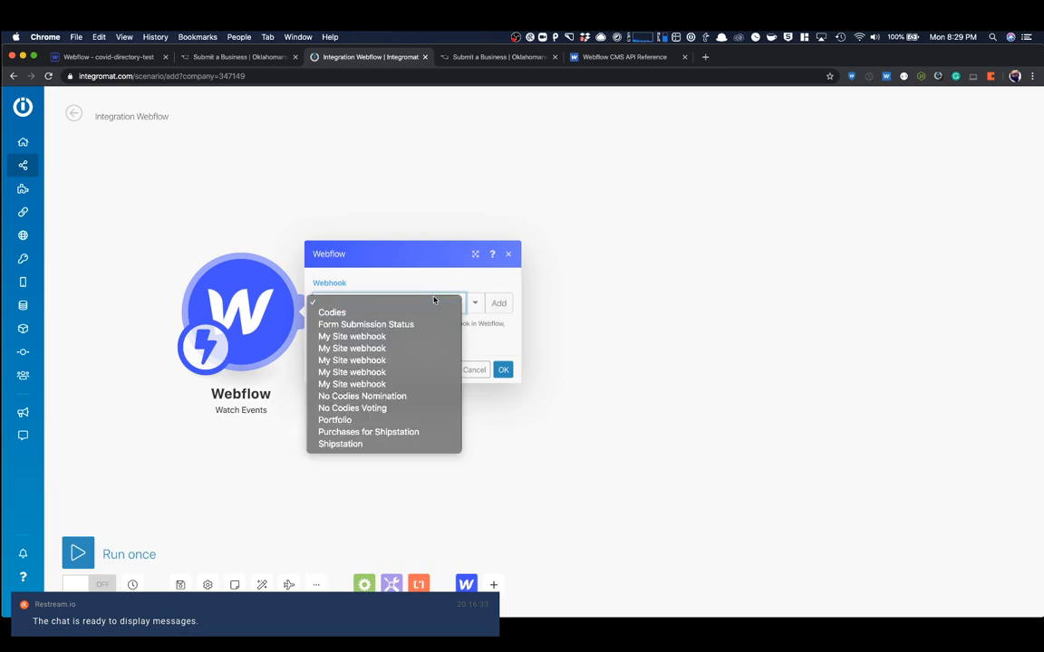
left_click(445, 268)
left_click(498, 295)
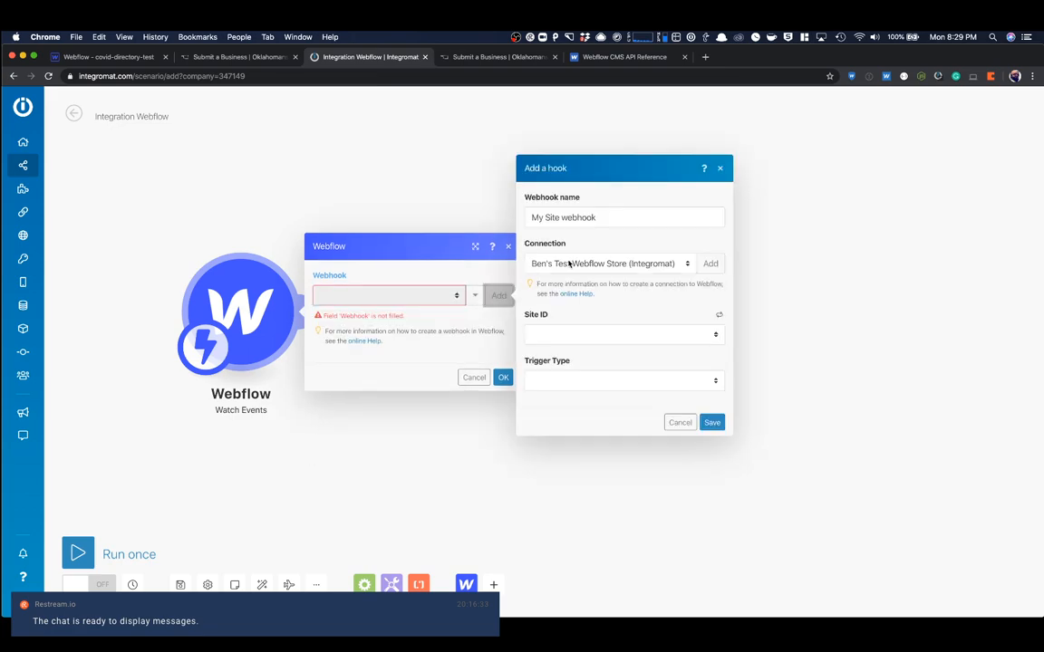
- Try the existing My Webflow connection for the new webhook and check its available sites
left_click(610, 262)
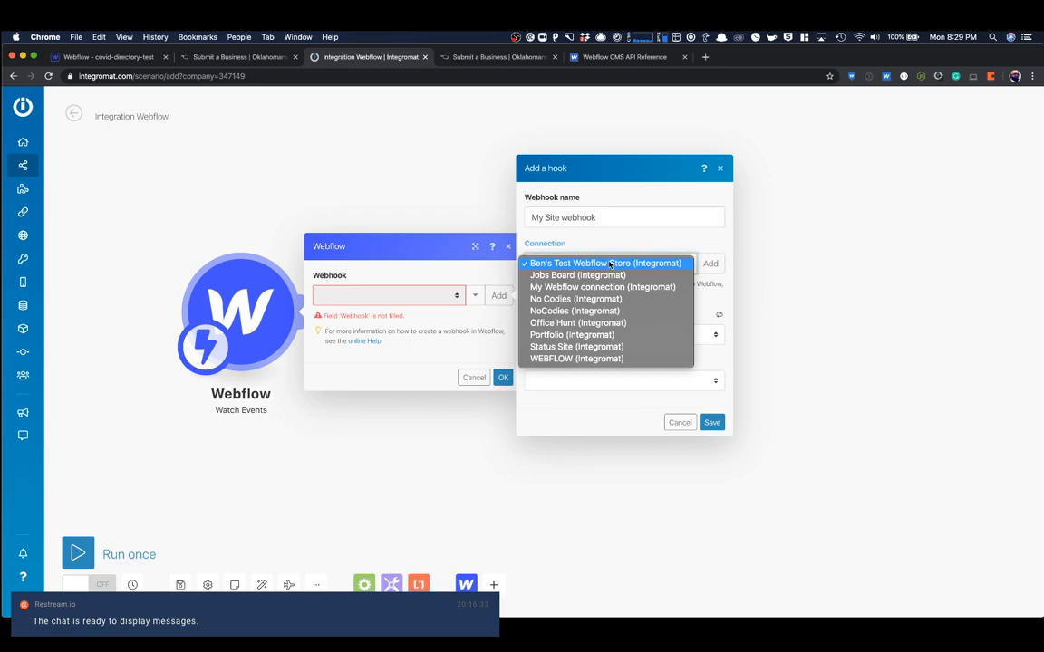
left_click(602, 286)
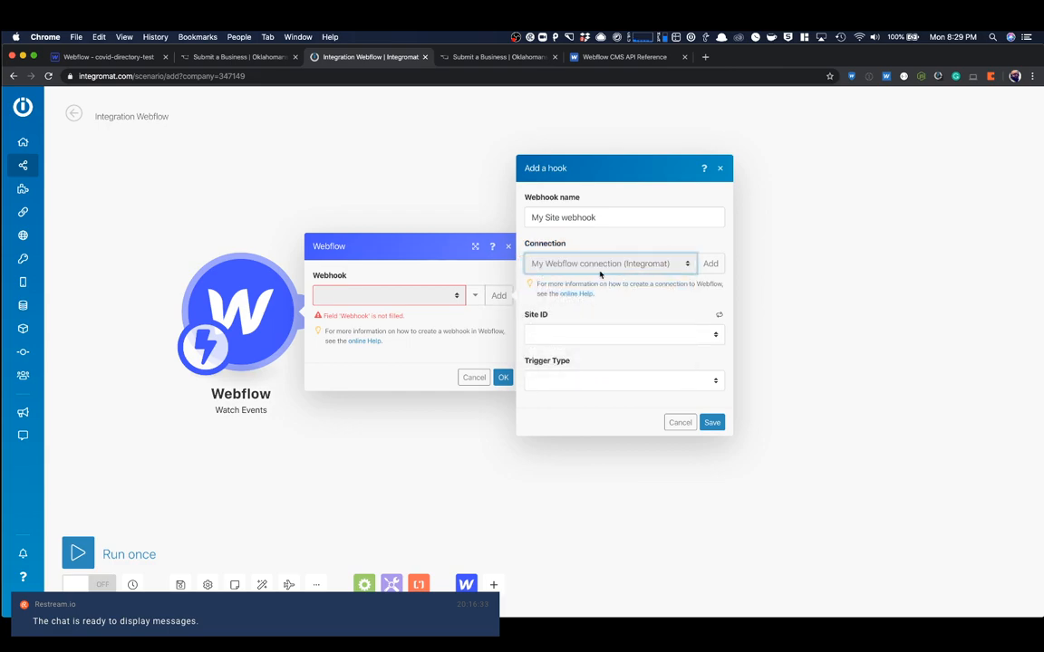
triple_click(585, 218)
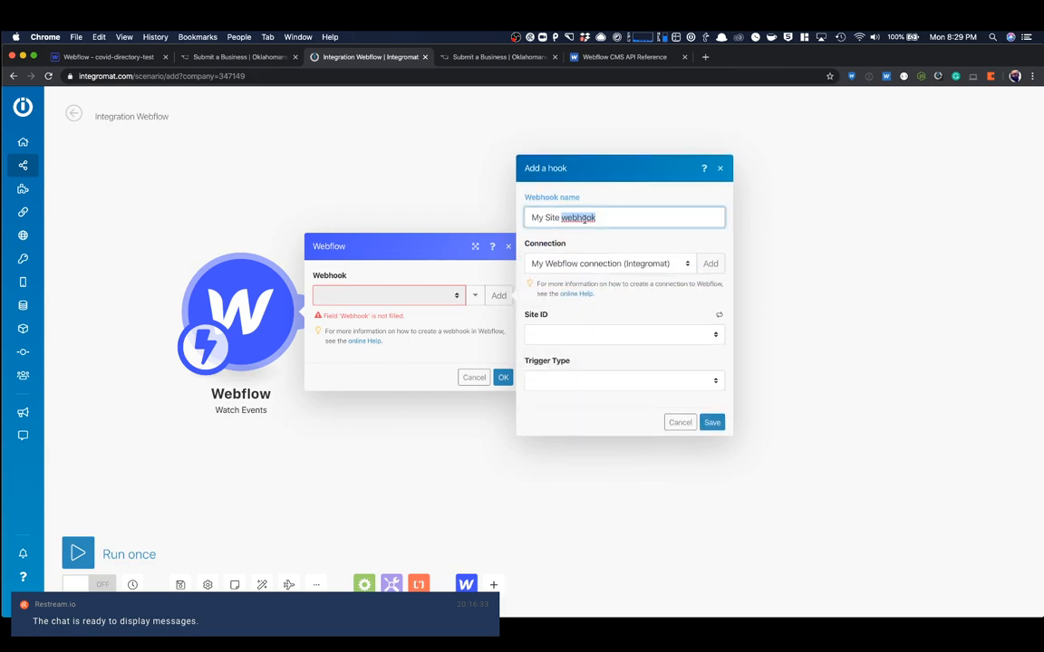
left_click(592, 332)
left_click(588, 294)
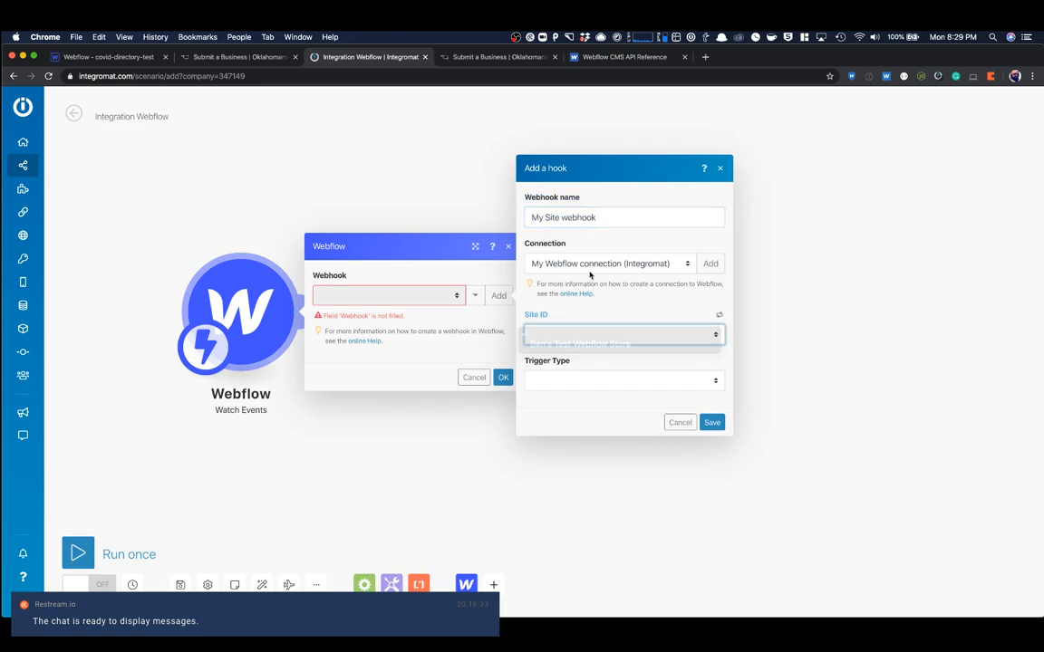
- Create a new Webflow connection named Covid Test Connection for the webhook and proceed to its authorization
left_click(720, 268)
left_click(710, 256)
triple_click(776, 260)
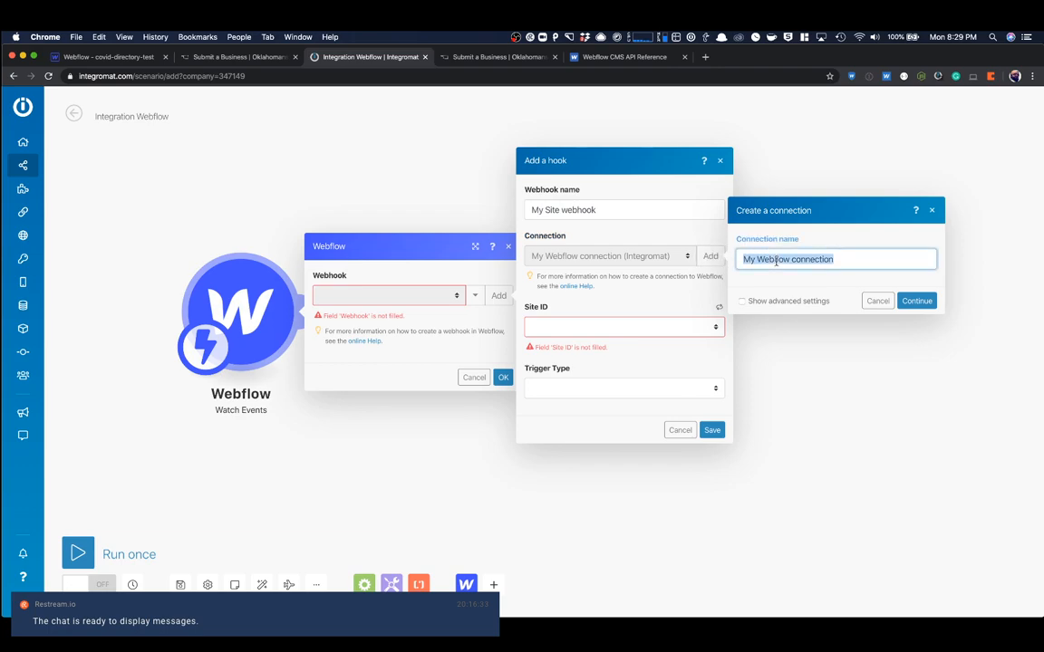
type("Vovid")
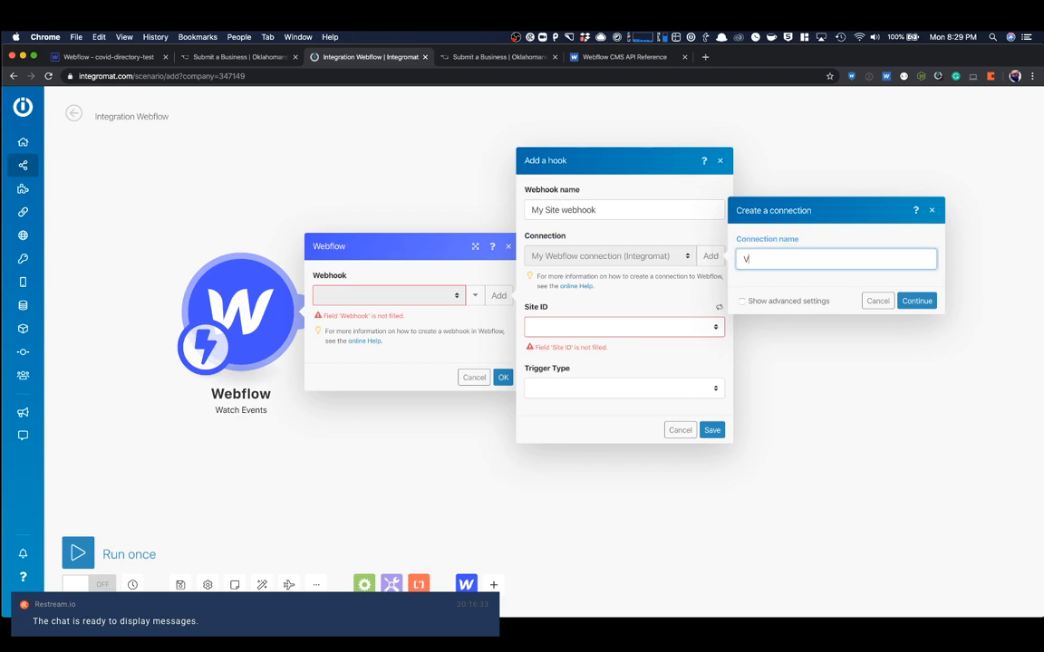
key("super+a")
type("Covid Test Connection")
left_click(916, 302)
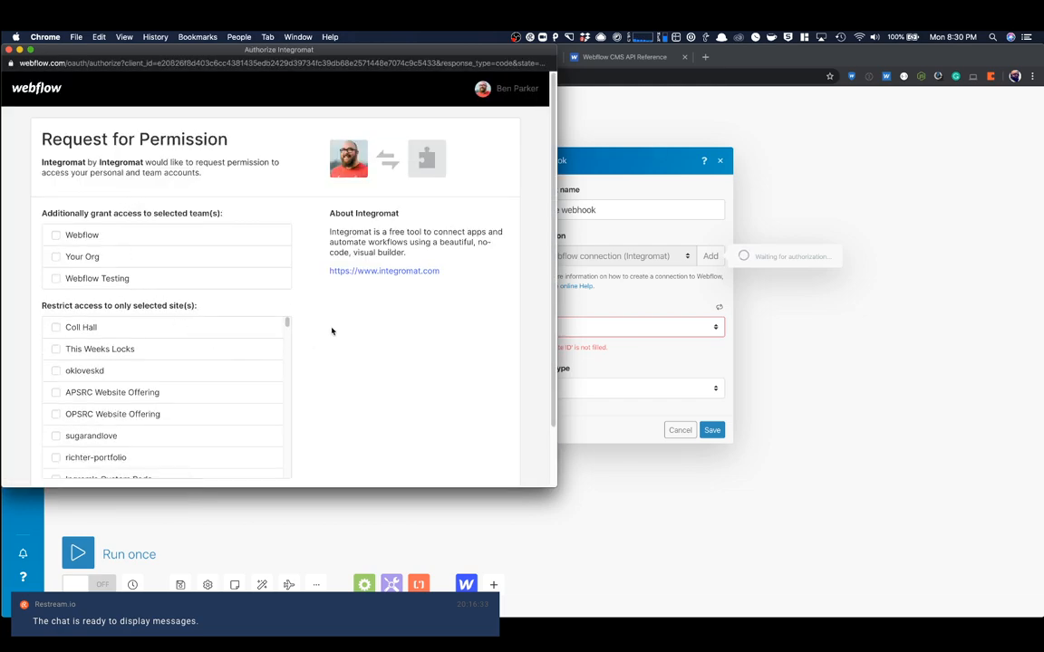
- Restrict Integromat's access to the covid-directory-test site and authorize the application
scroll(384, 299, "down", 2)
scroll(205, 302, "down", 10)
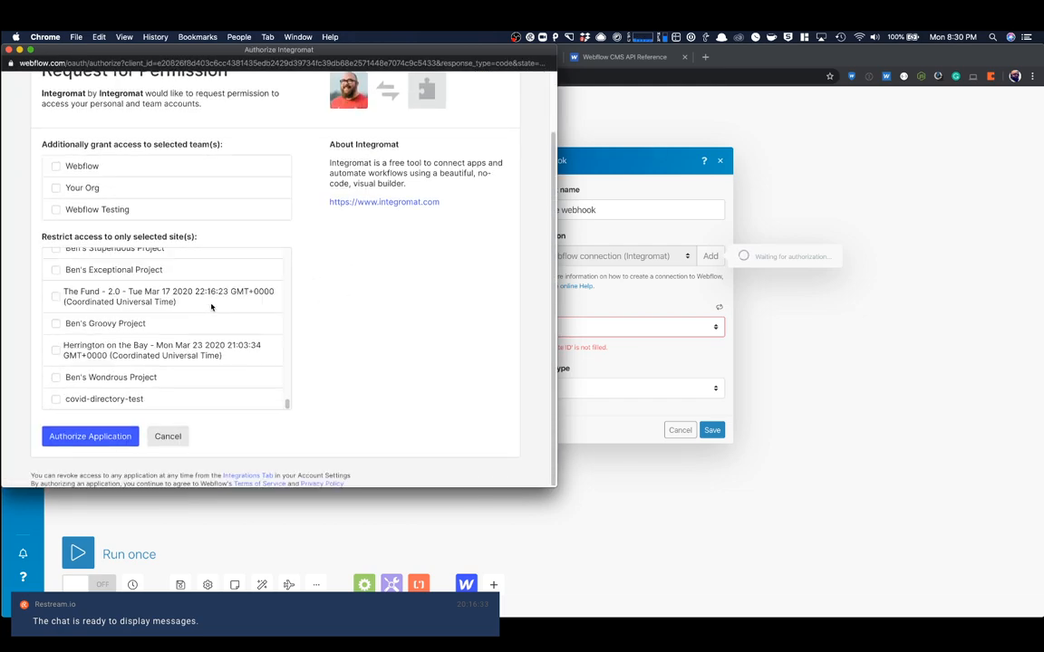
left_click(107, 400)
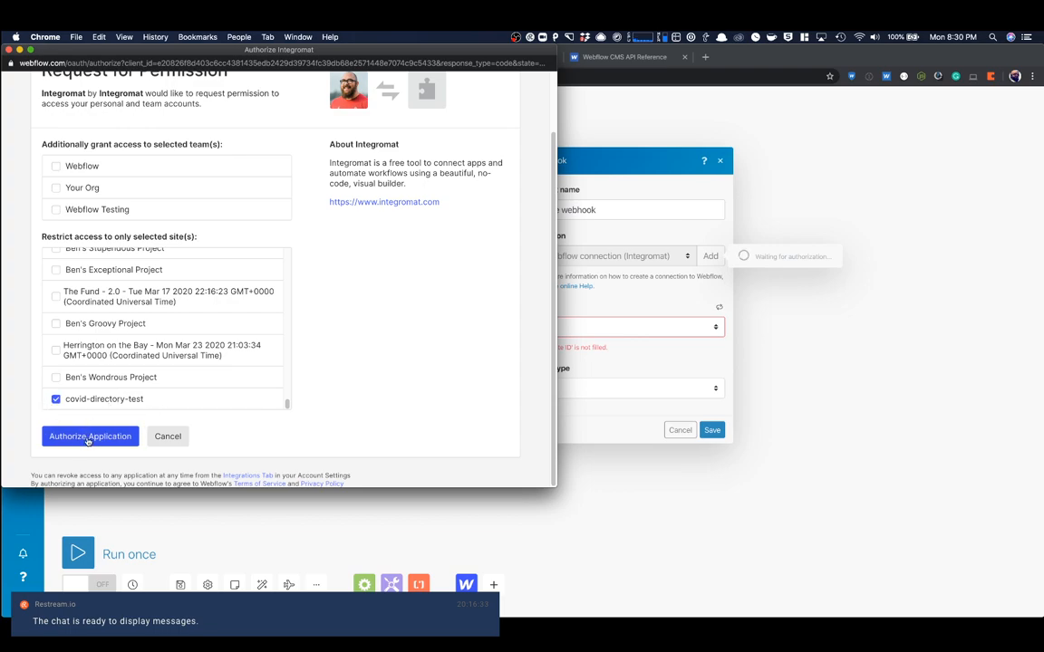
left_click(84, 436)
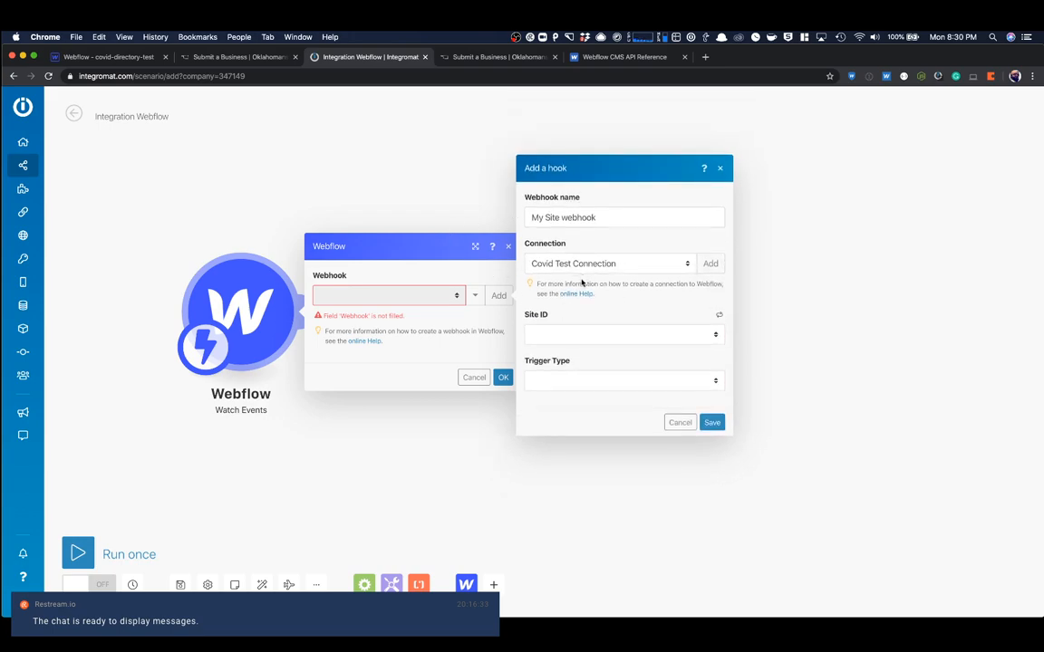
- Set the webhook's site to covid-directory-test and its trigger type to Form Submission, save it and close the module settings
left_click(571, 334)
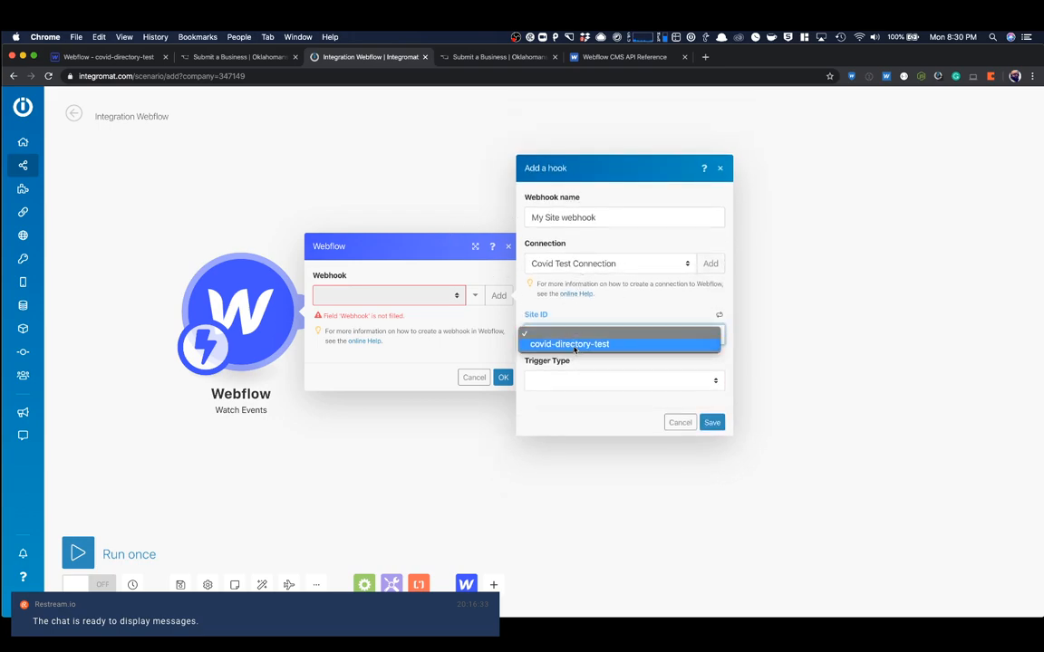
left_click(575, 345)
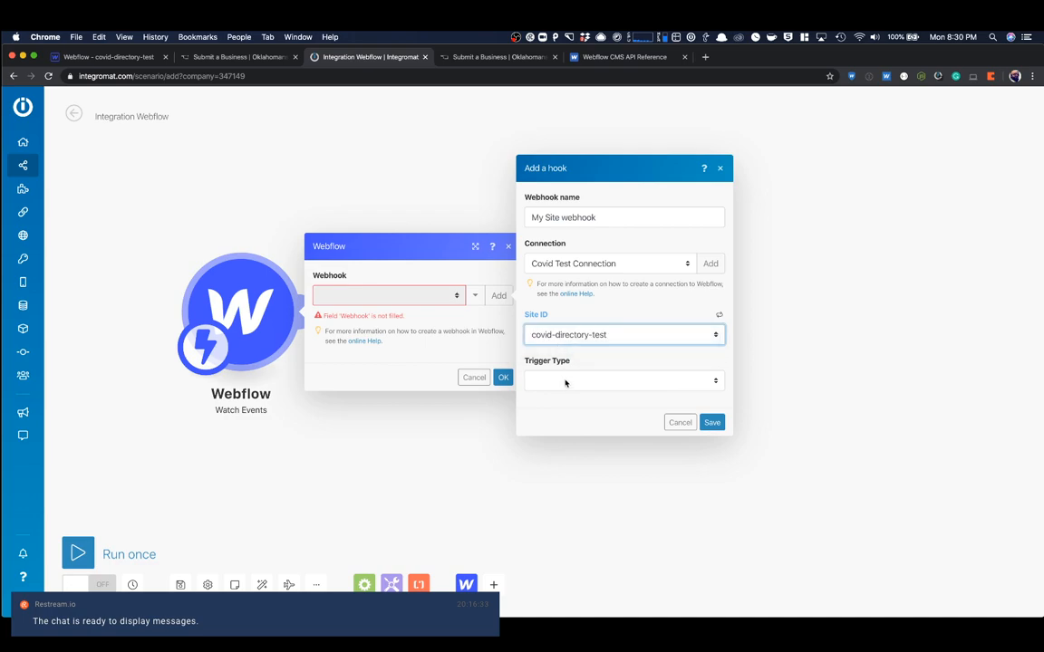
left_click(565, 381)
left_click(565, 391)
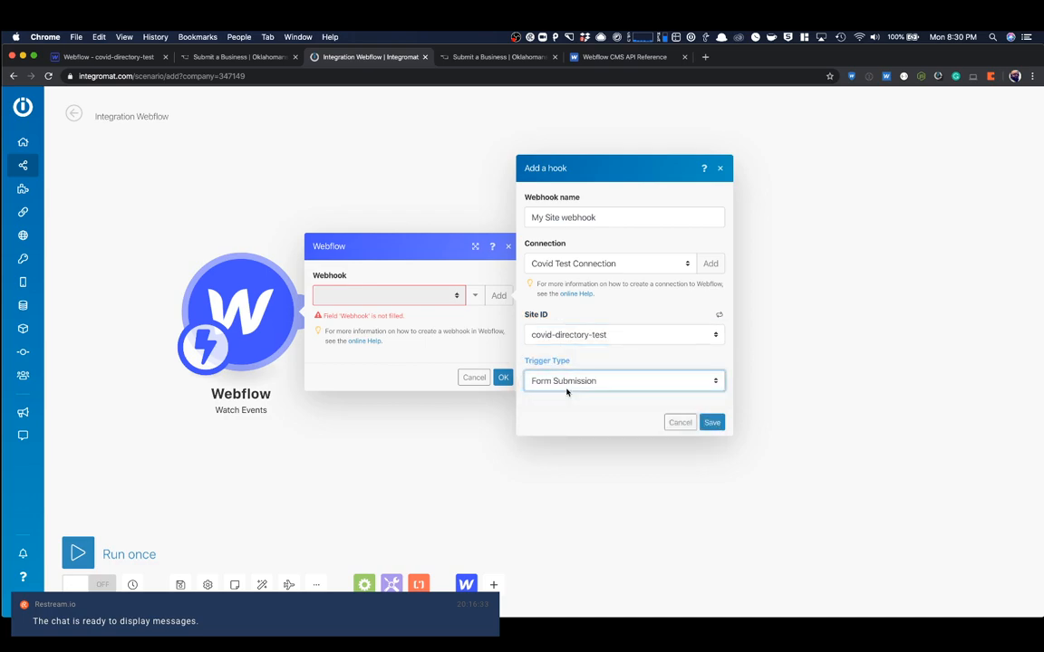
left_click(712, 422)
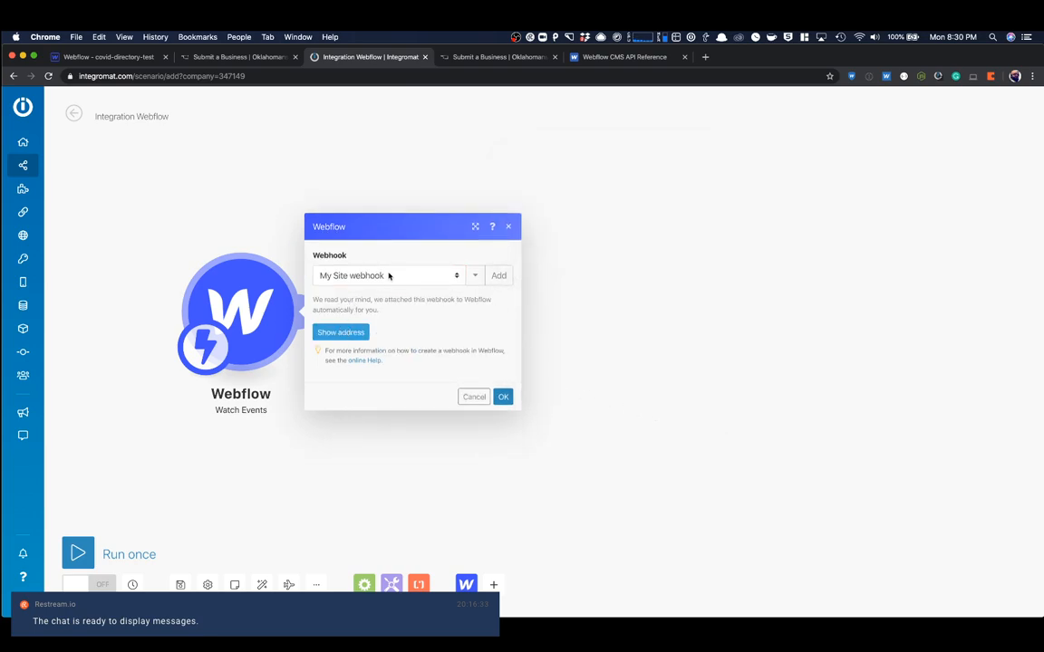
left_click(509, 227)
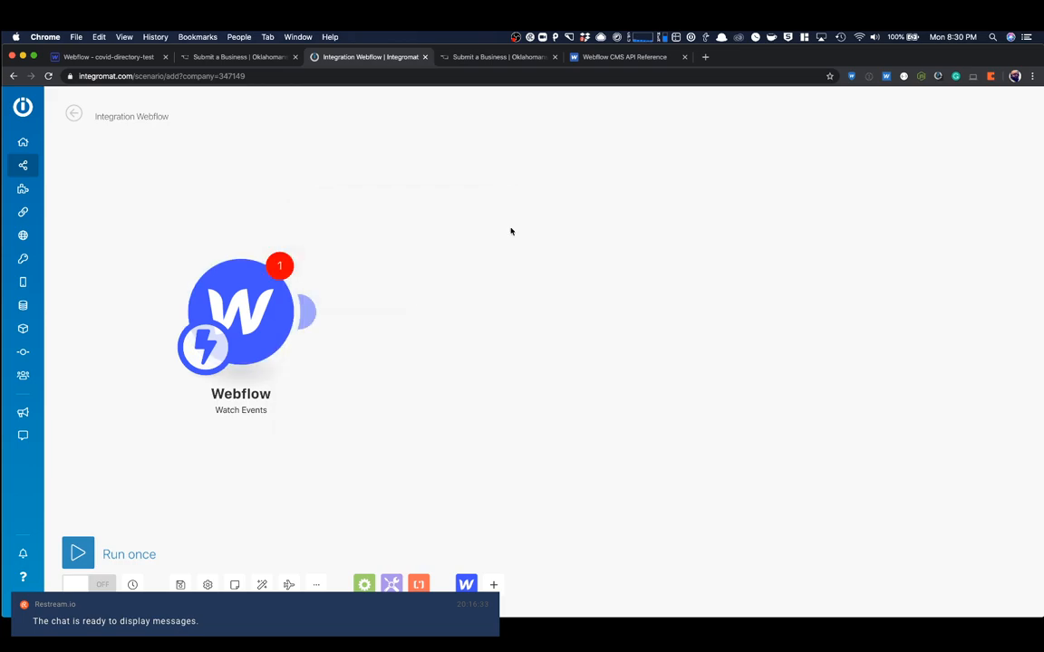
- Reposition the Watch Events module, reopen its settings from the webhook warning and begin adding a new webhook
left_click_drag(245, 327, 195, 340)
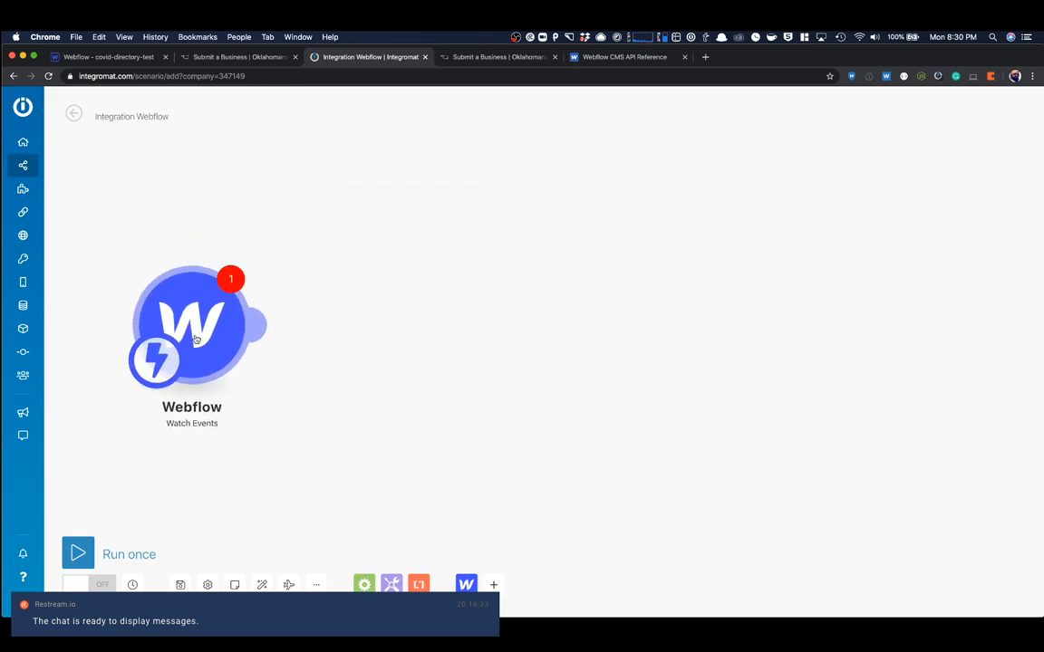
left_click(230, 279)
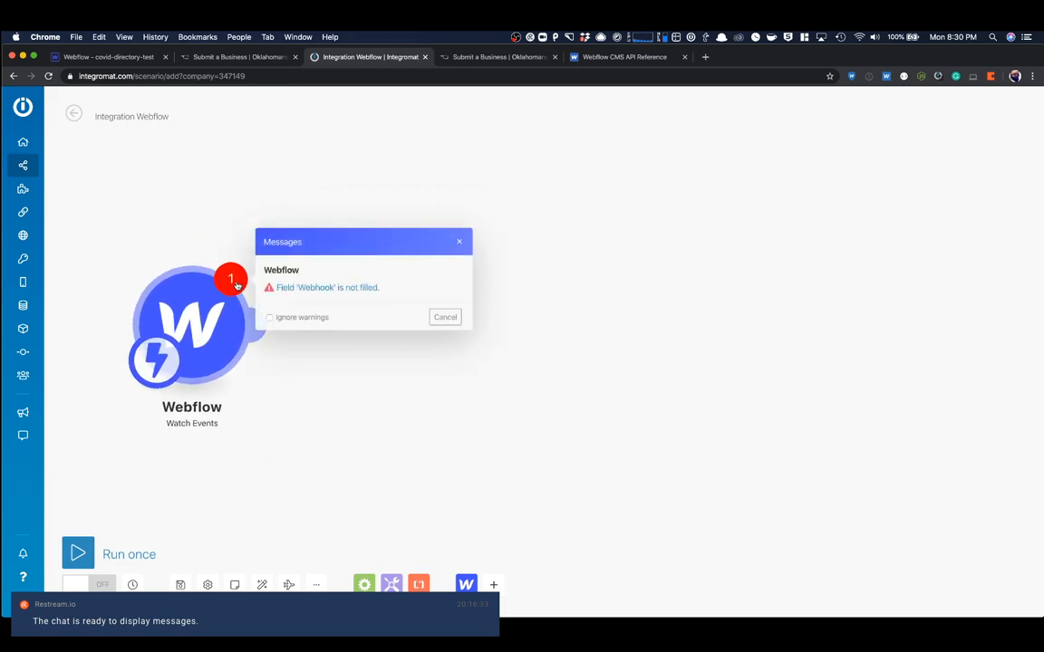
left_click(366, 287)
left_click(329, 317)
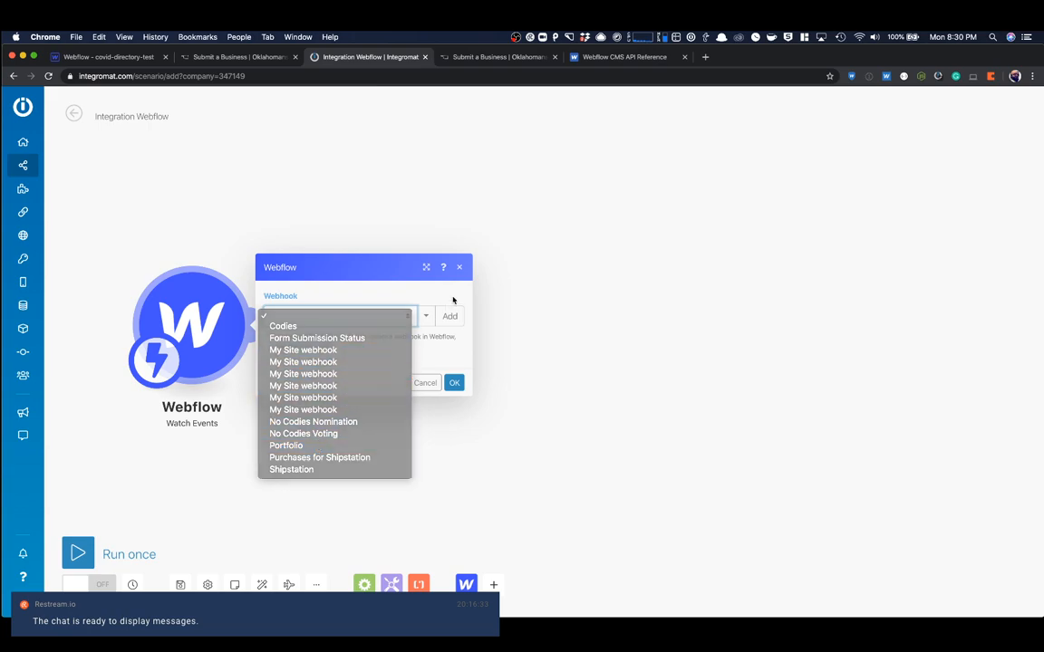
left_click(445, 317)
left_click(425, 308)
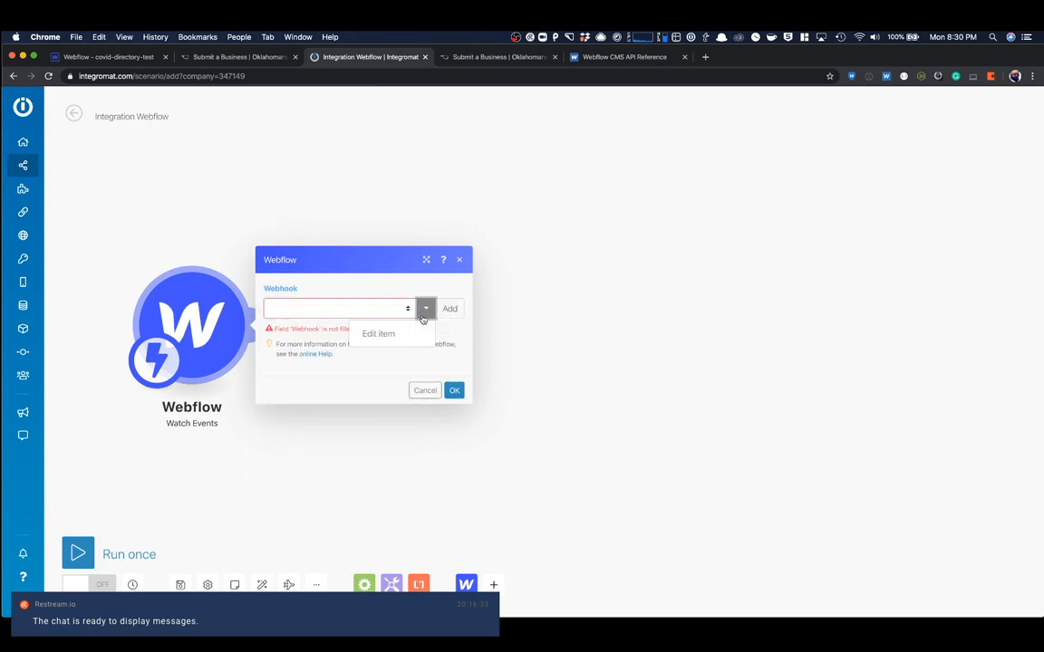
left_click(449, 309)
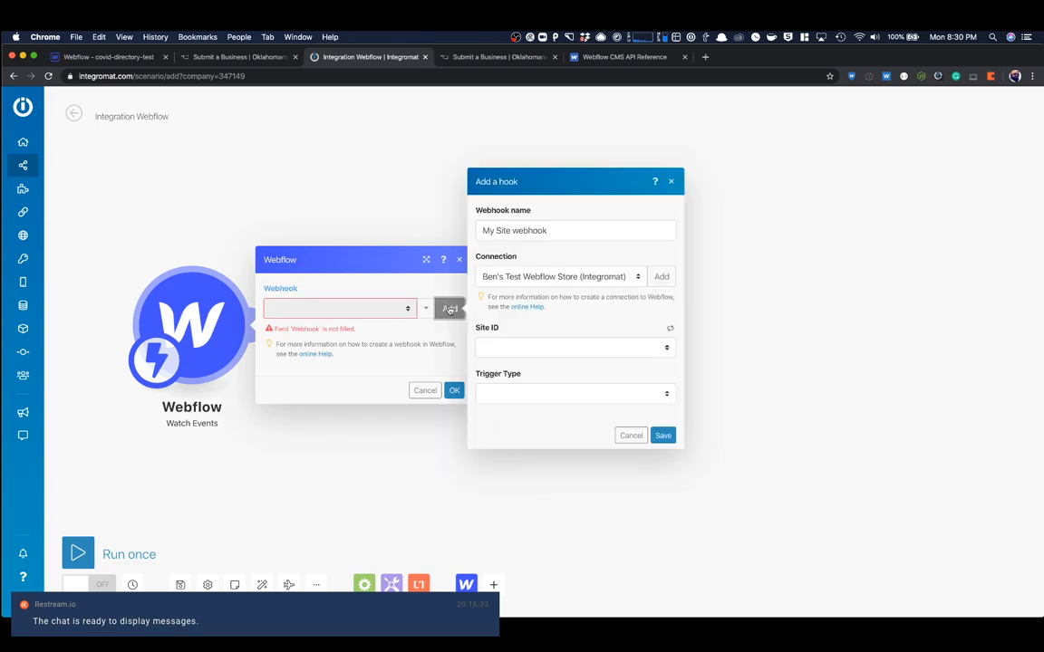
- Set the new webhook's connection to Covid Test Connection, its site to covid-directory-test and its trigger type to Form Submission
left_click(529, 232)
left_click(521, 278)
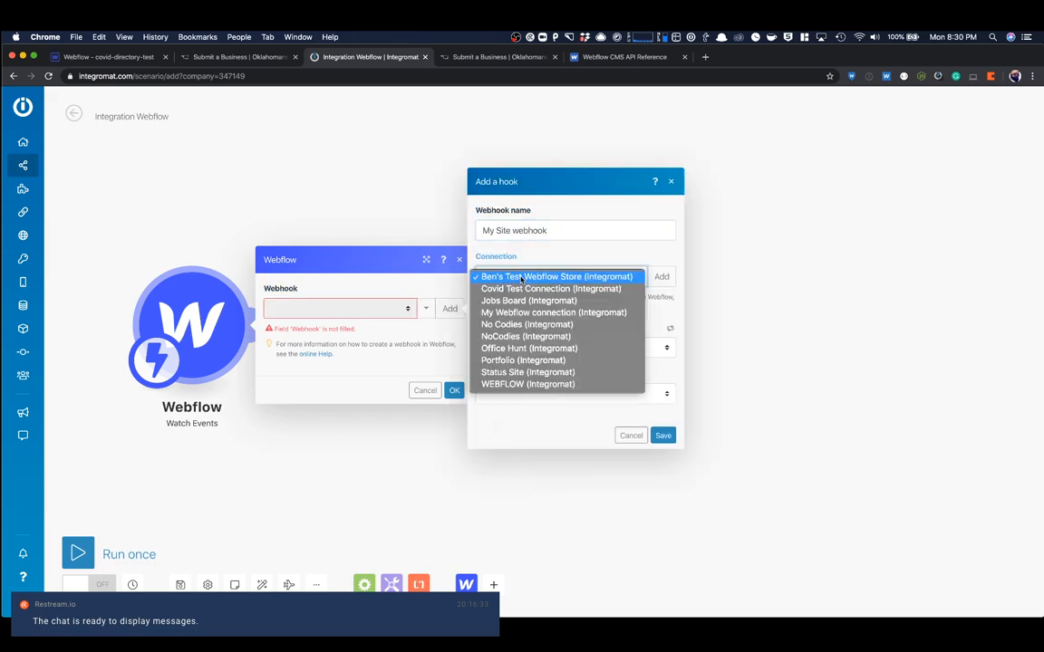
left_click(520, 288)
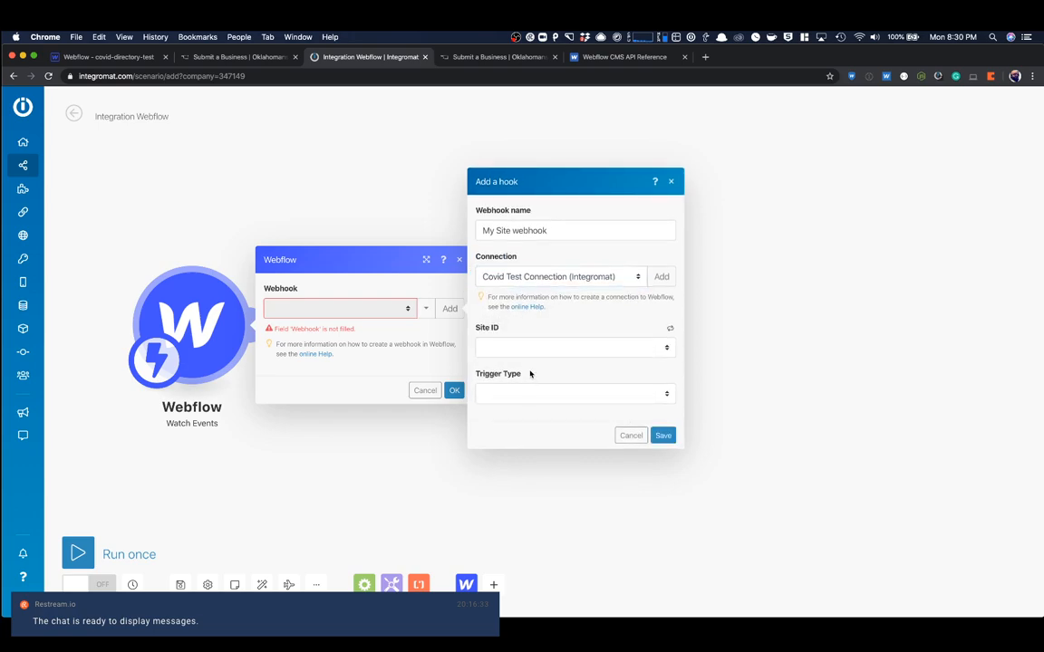
left_click(521, 348)
left_click(520, 357)
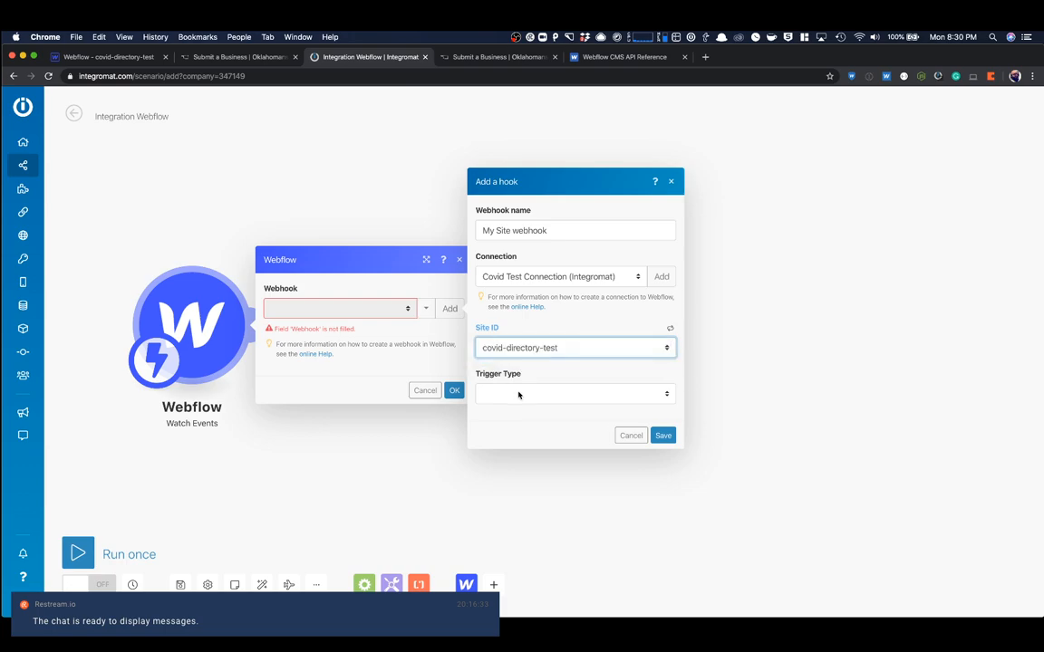
left_click(519, 394)
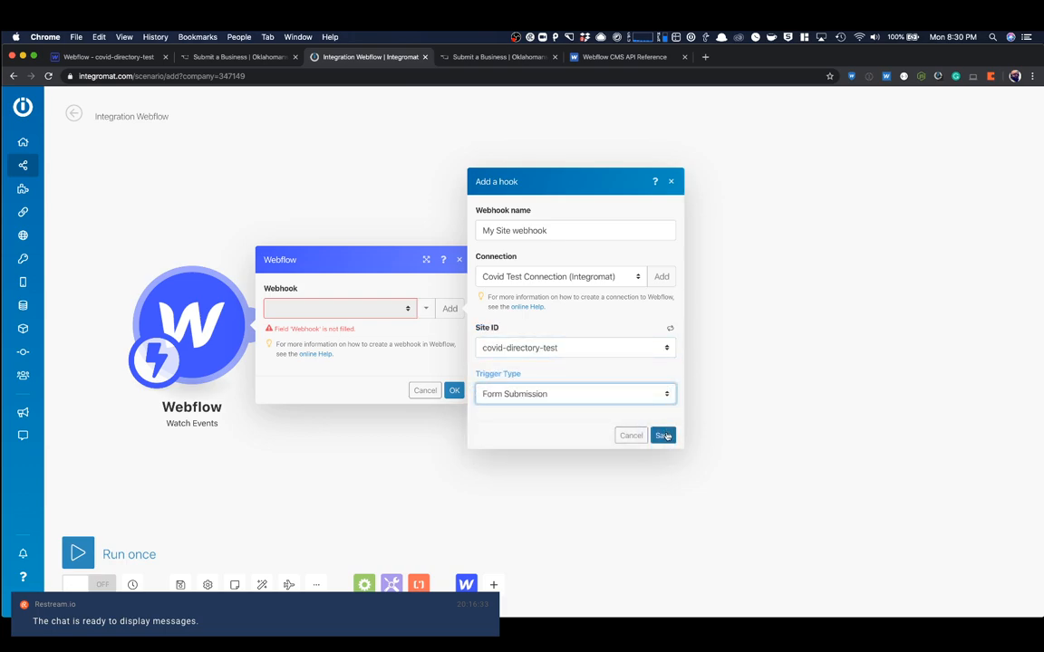
- Name the webhook Covid Test and save it
left_click_drag(484, 231, 543, 232)
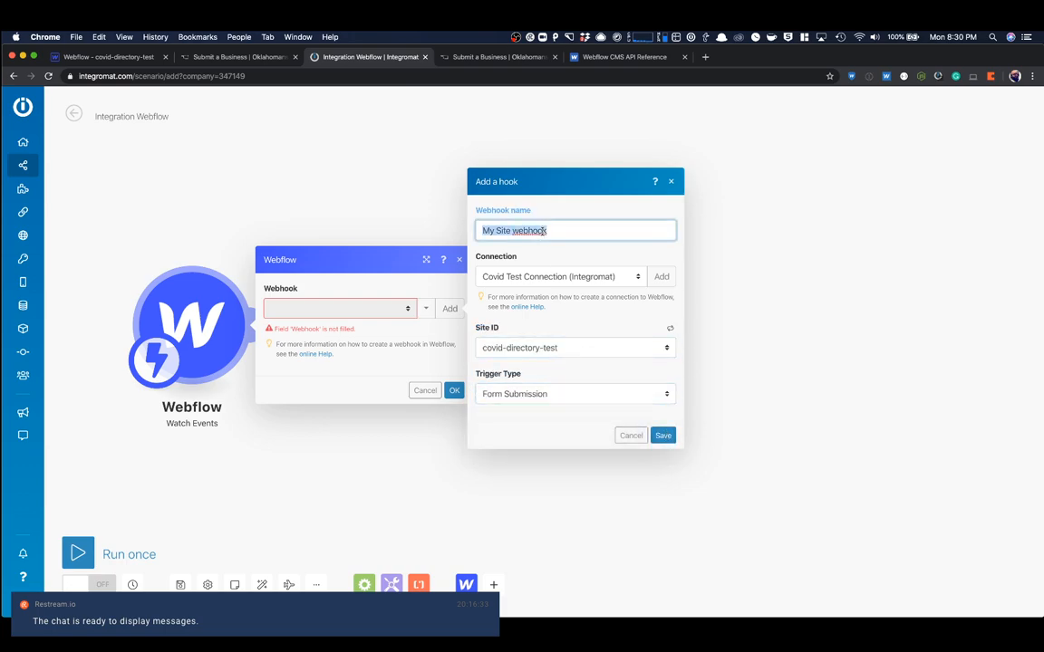
type("Vo")
type("vid")
key("super+a")
type("Covid")
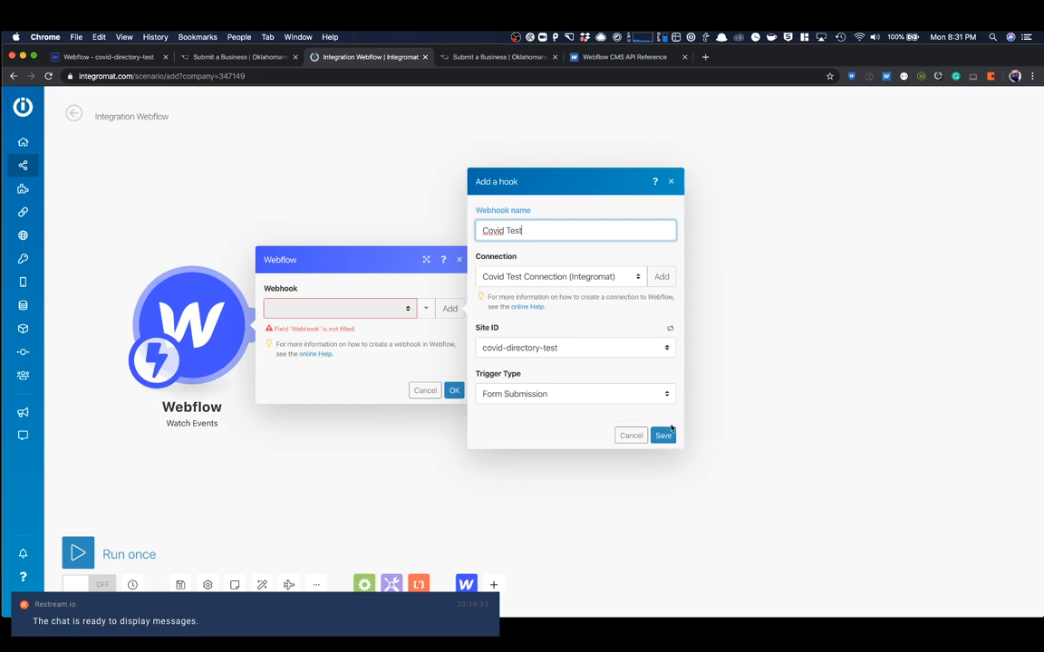
left_click(666, 434)
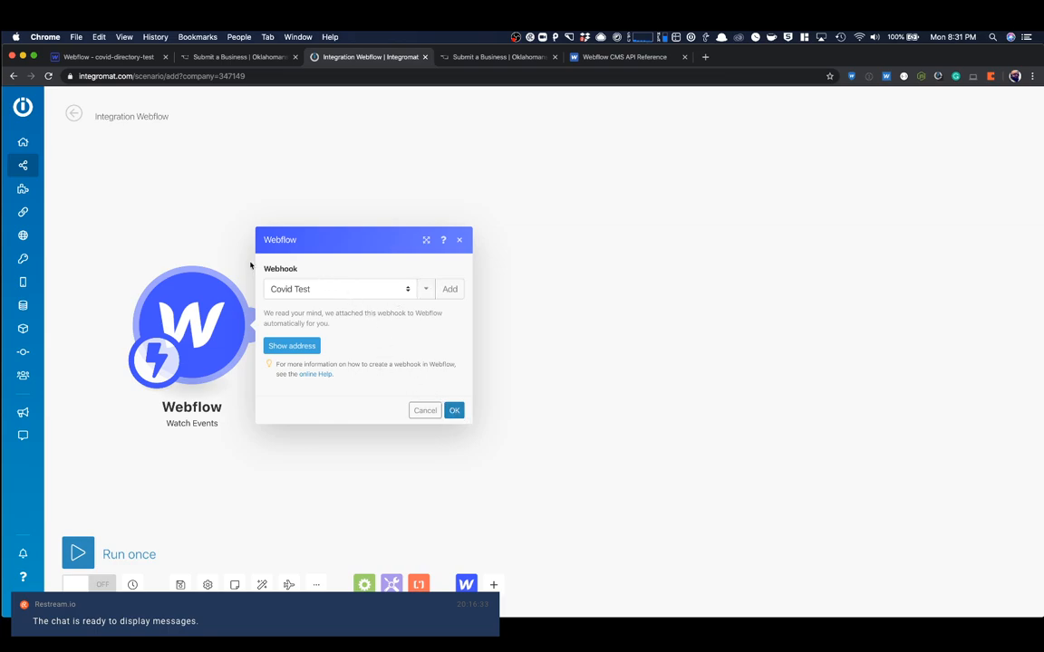
- Look over the live Submit a Business form, then return to the scenario and close the trigger's settings
left_click(473, 58)
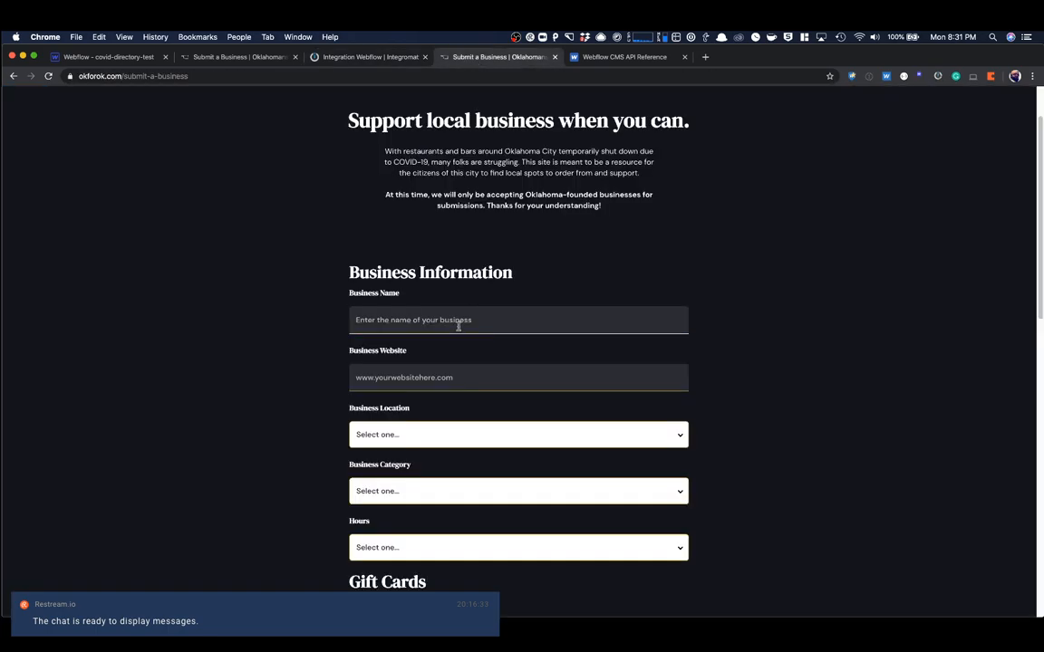
scroll(458, 326, "down", 5)
scroll(458, 327, "up", 6)
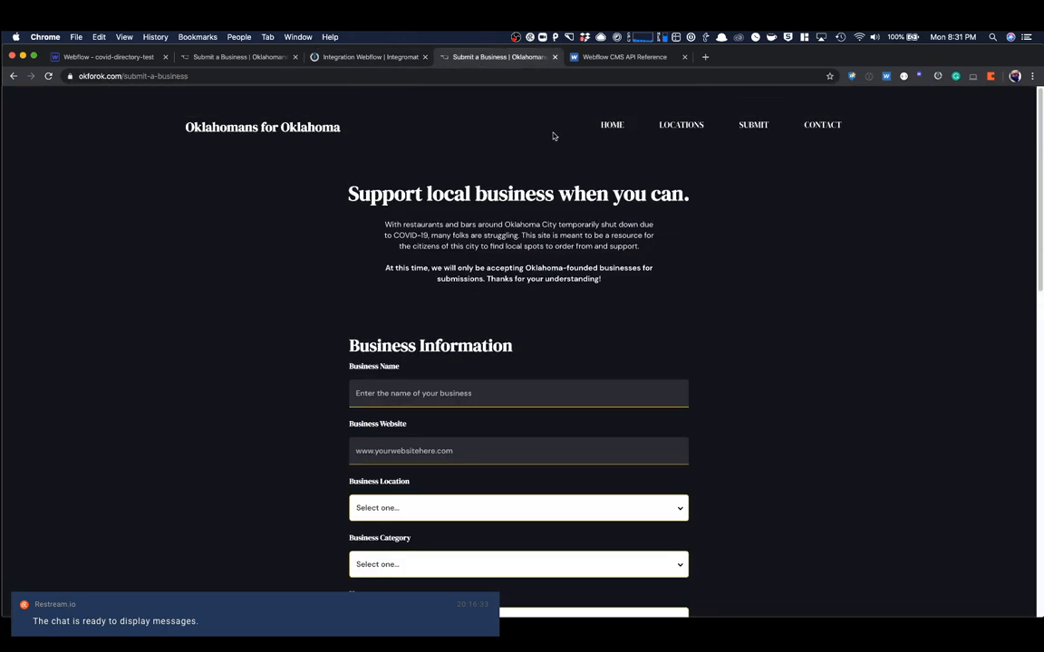
left_click(589, 56)
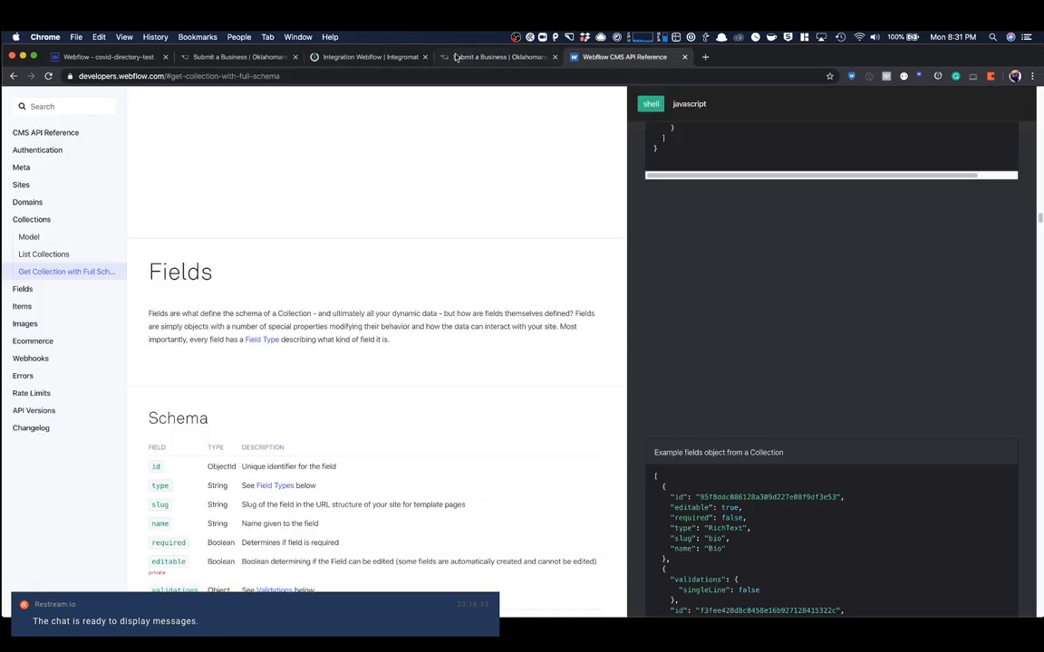
left_click(376, 56)
left_click(462, 239)
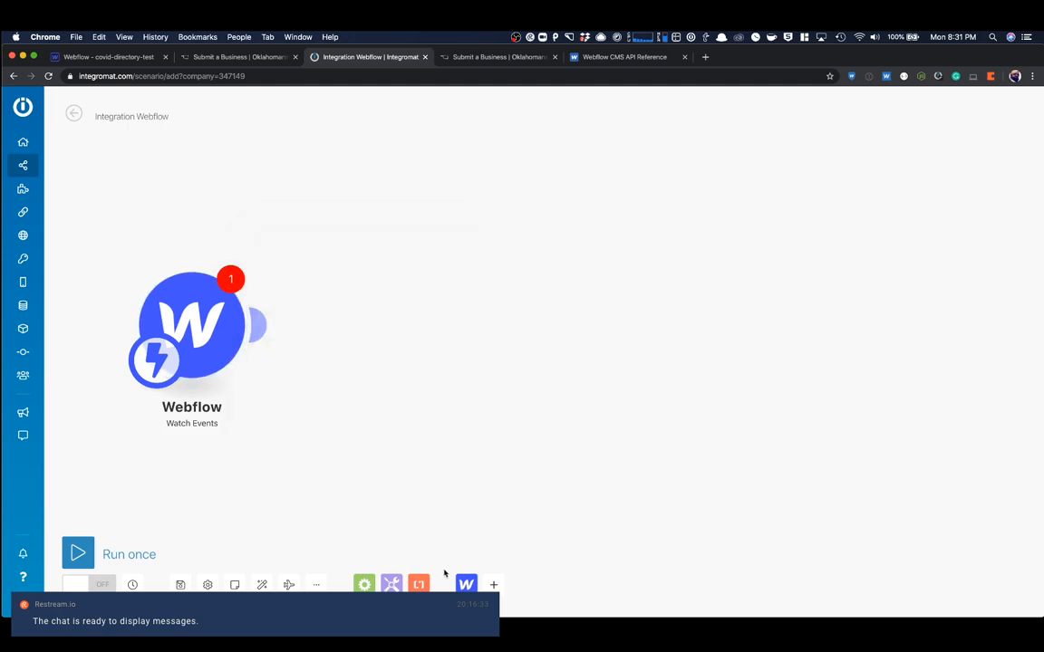
- Assign the Covid Test webhook to the Watch Events trigger and confirm its settings
left_click(466, 585)
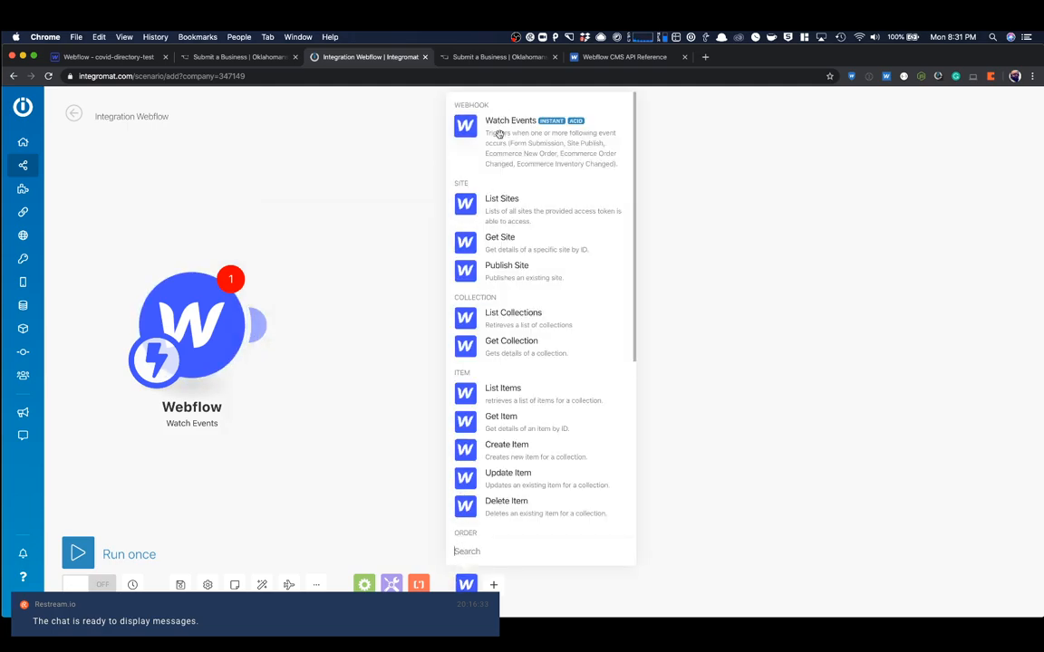
left_click(499, 125)
left_click(322, 288)
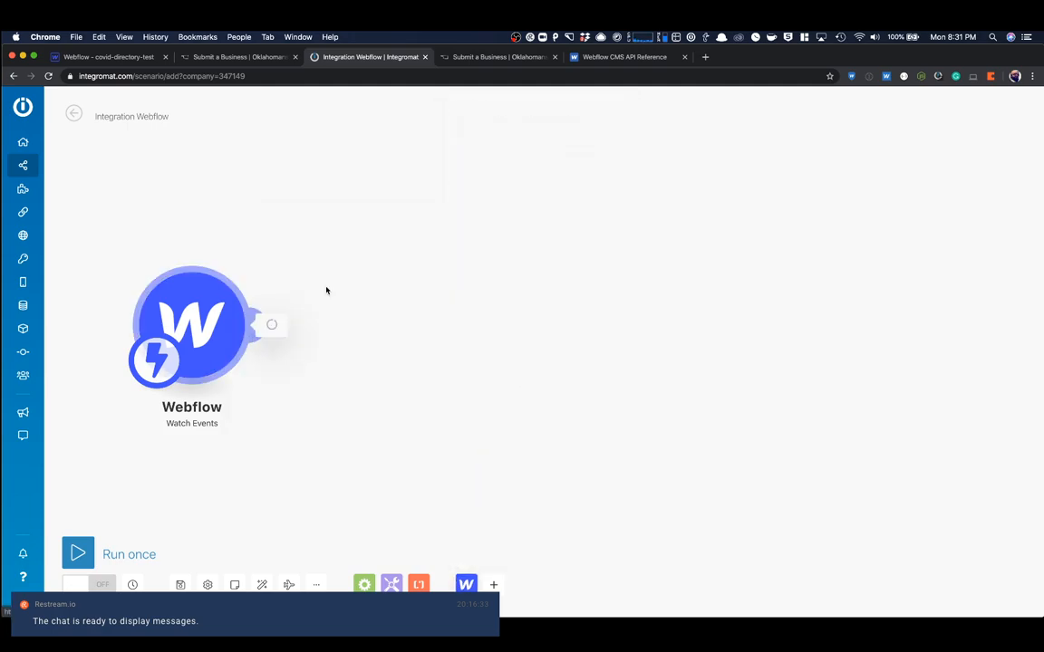
left_click(349, 317)
left_click(342, 336)
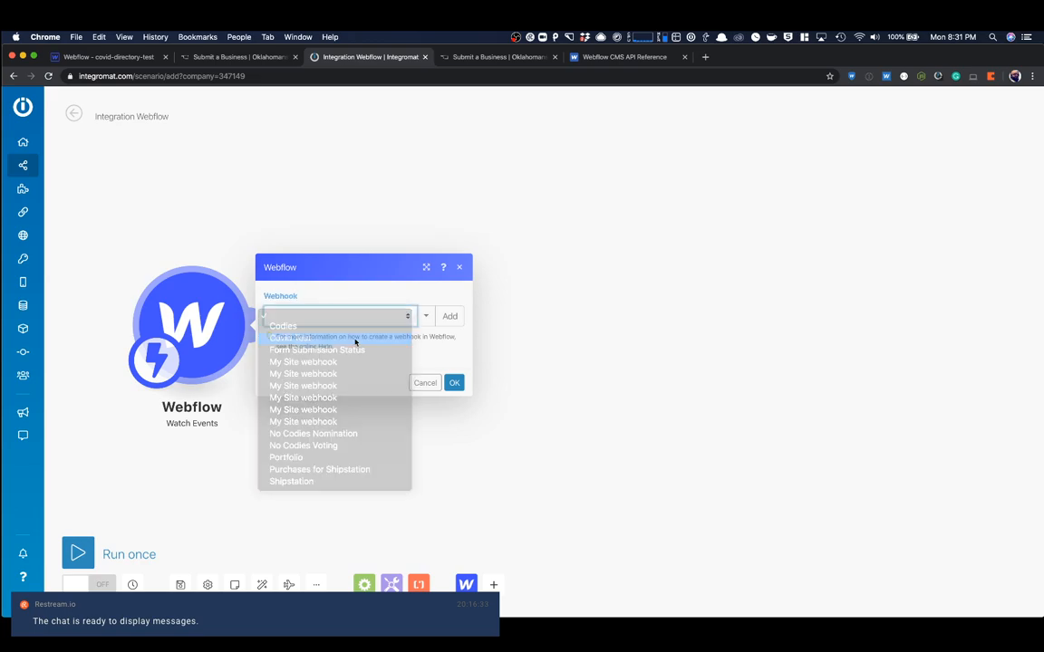
left_click(452, 410)
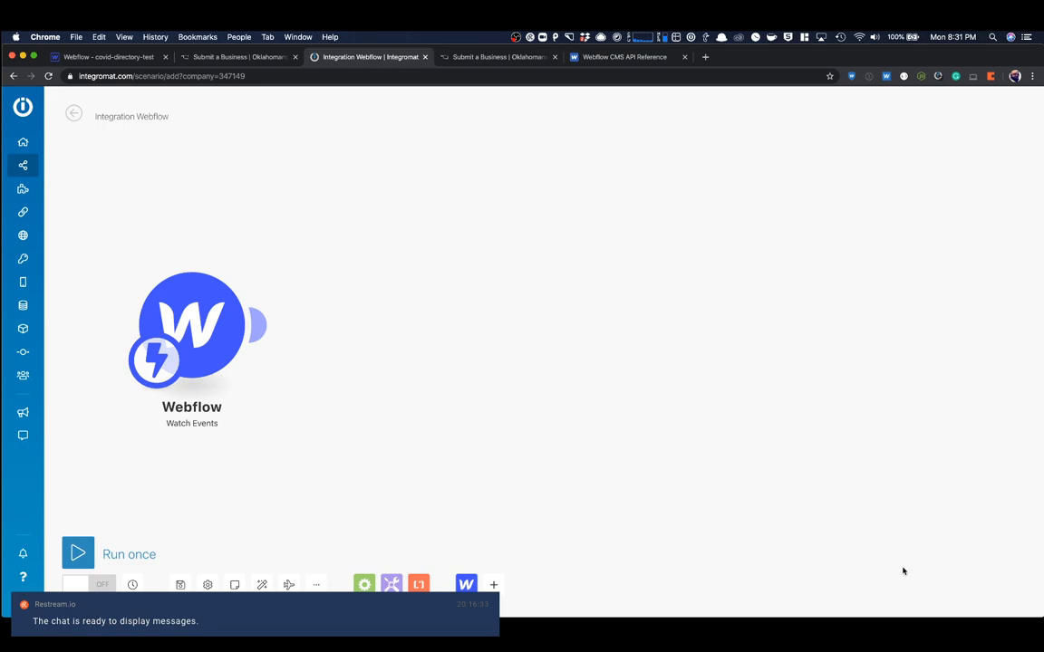
- Add a Webflow Create Item module after the Watch Events trigger
left_click(466, 584)
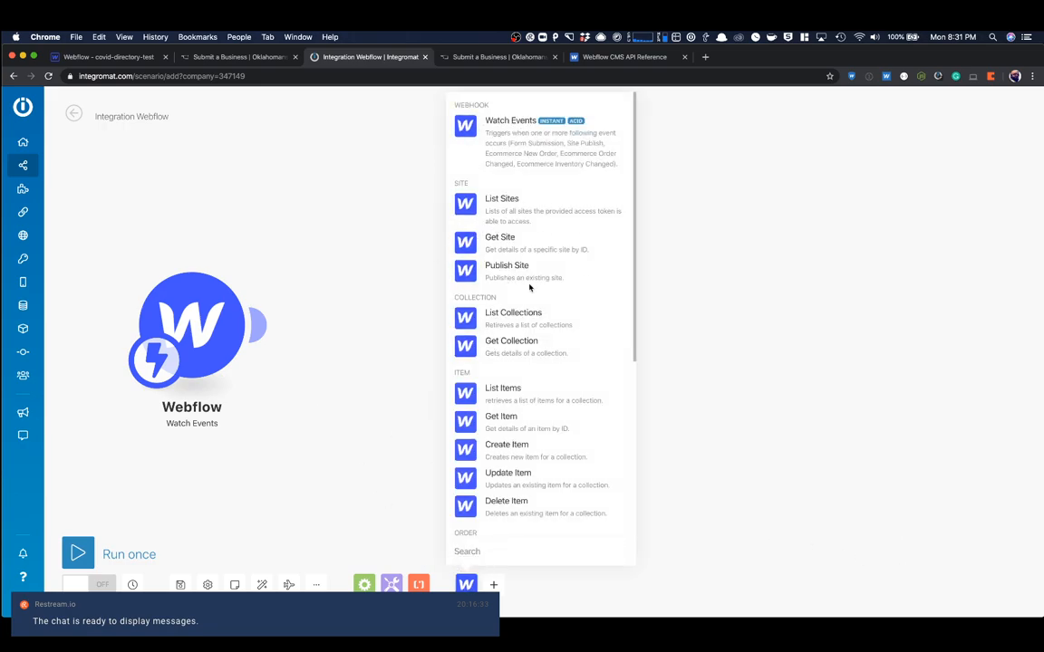
scroll(530, 287, "down", 1)
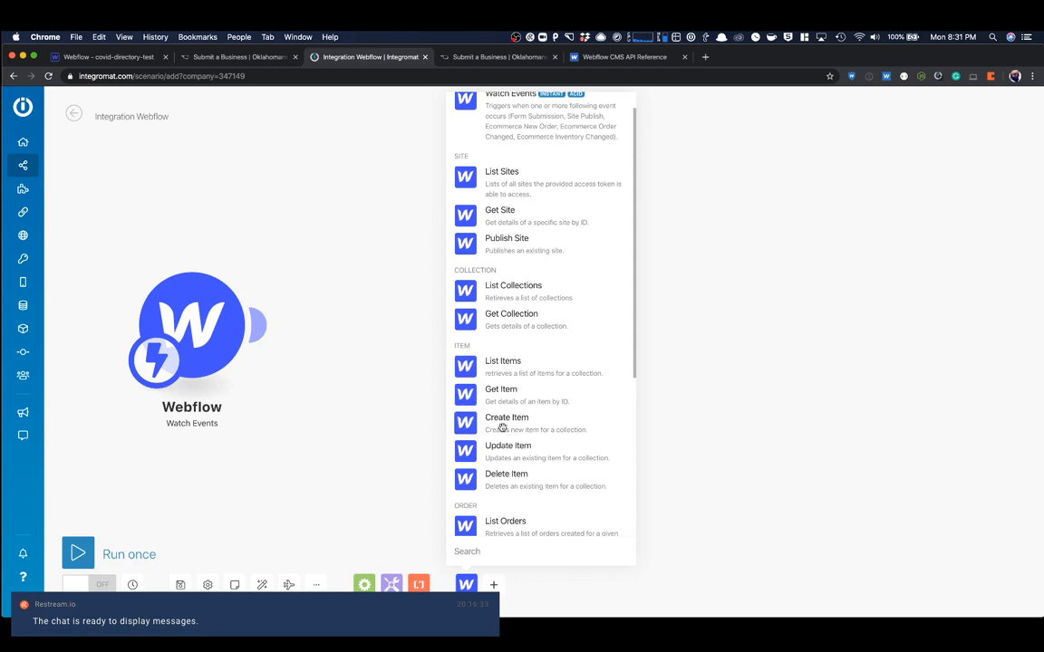
left_click(502, 428)
left_click_drag(481, 328, 437, 326)
left_click(436, 326)
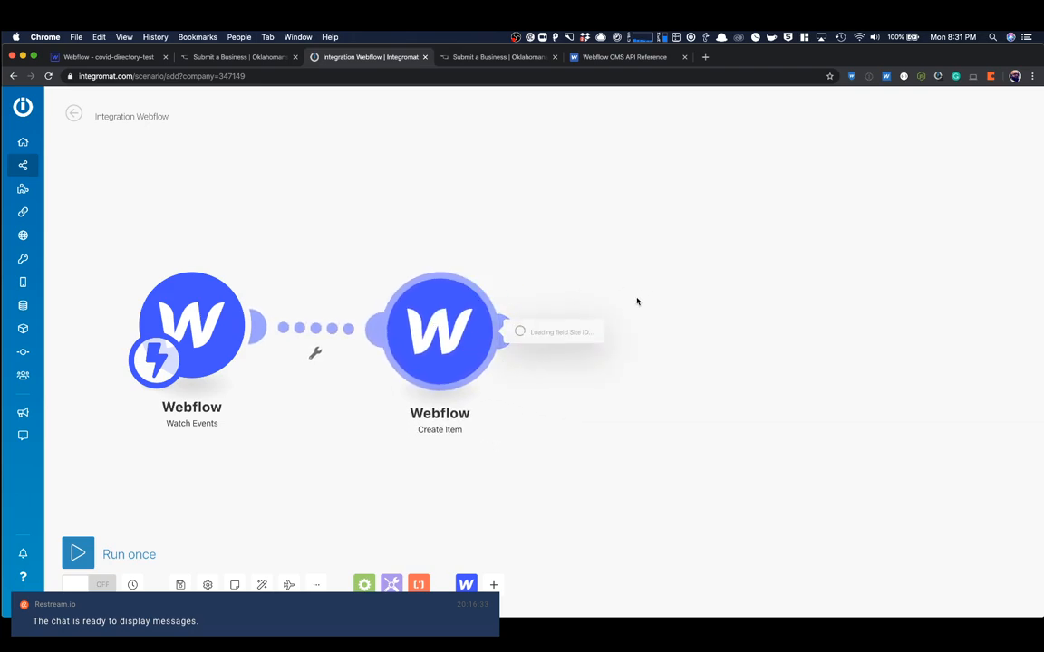
- Unlink the Create Item module from the Watch Events trigger and close its settings
left_click(315, 352)
left_click(340, 356)
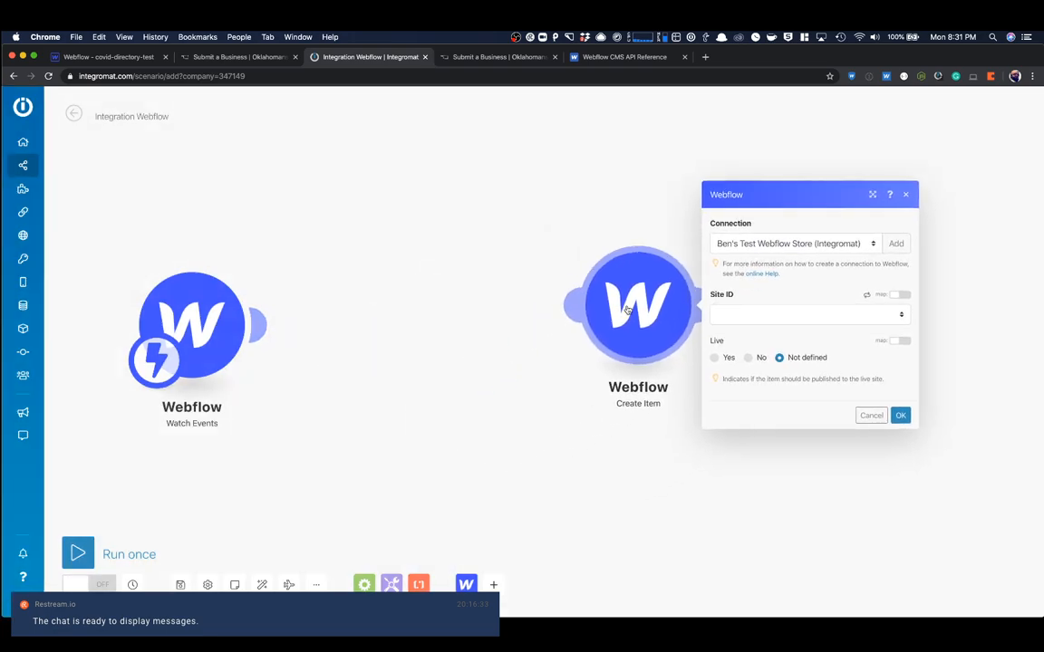
left_click(903, 199)
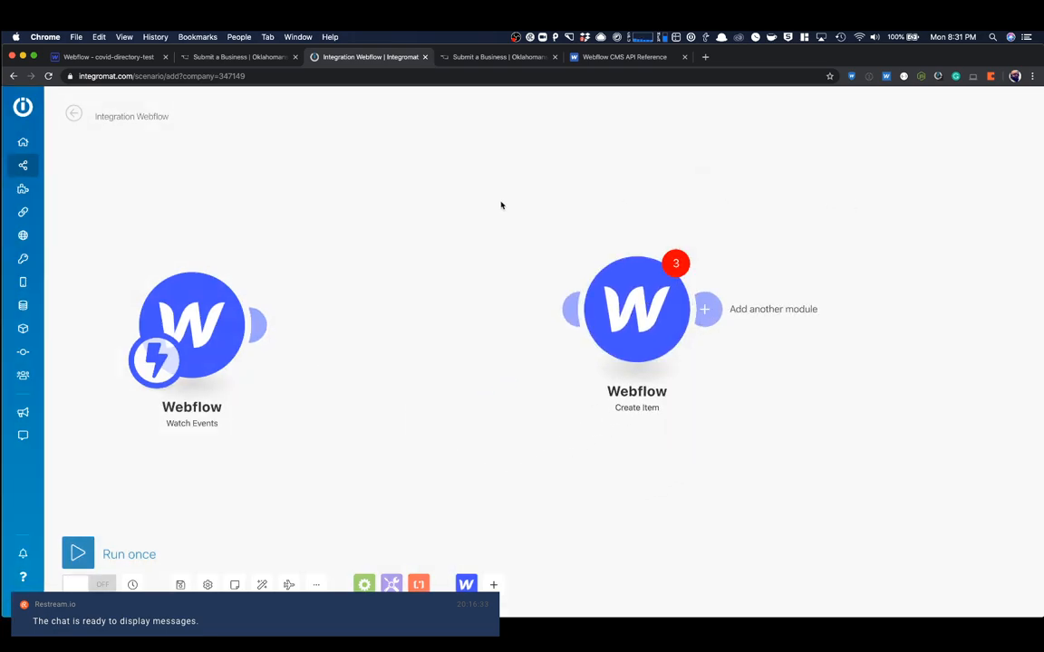
- Run only the Watch Events module so it waits for a form submission
right_click(219, 313)
left_click(253, 341)
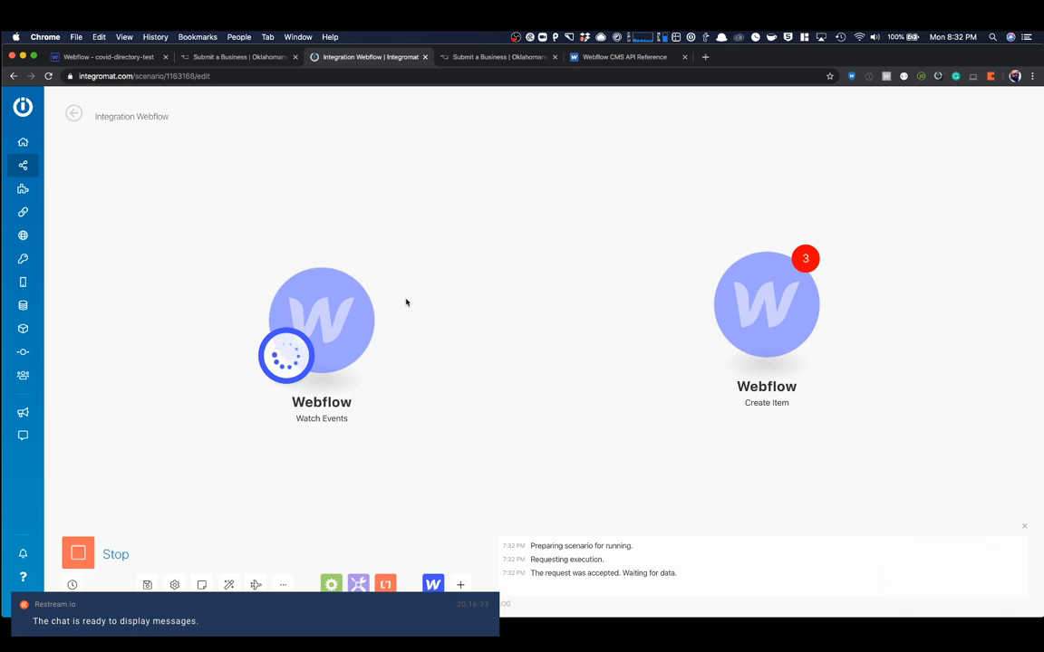
left_click(484, 58)
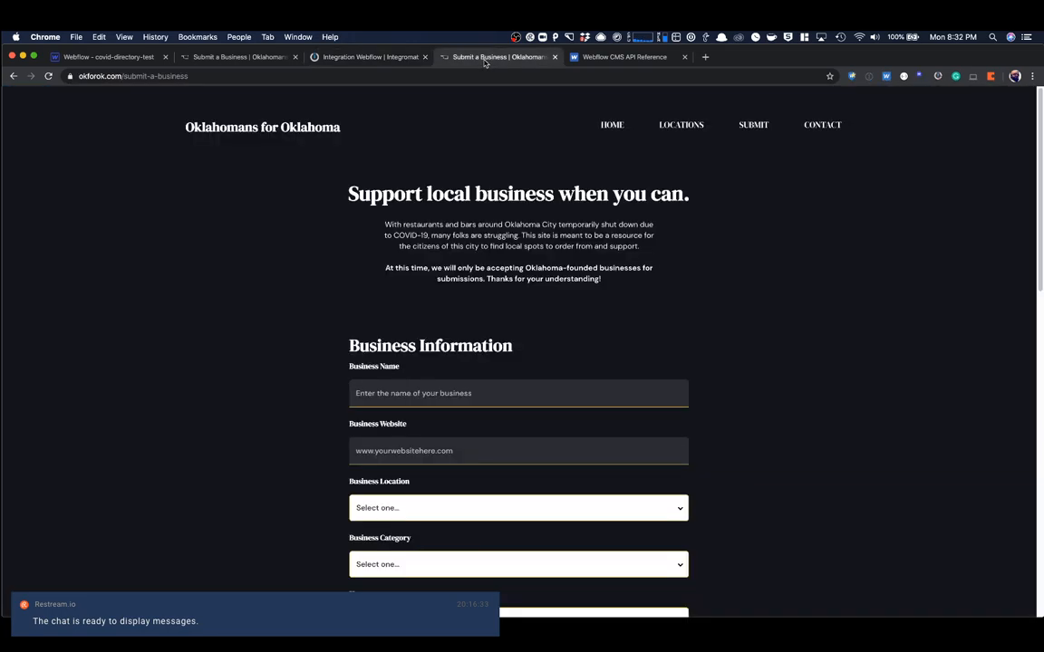
left_click(598, 57)
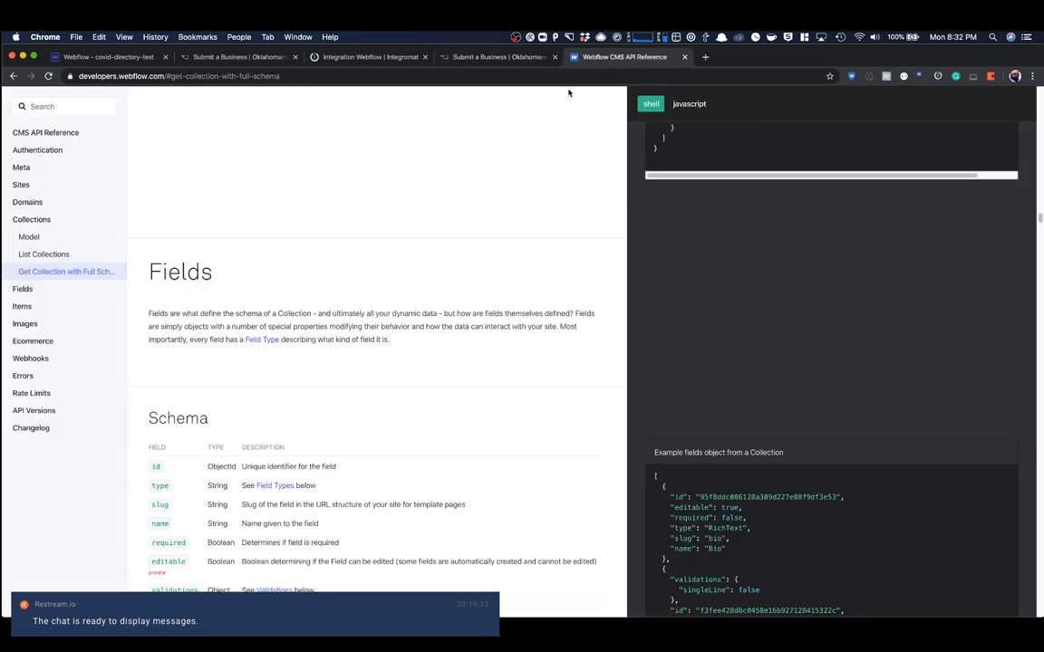
left_click(369, 57)
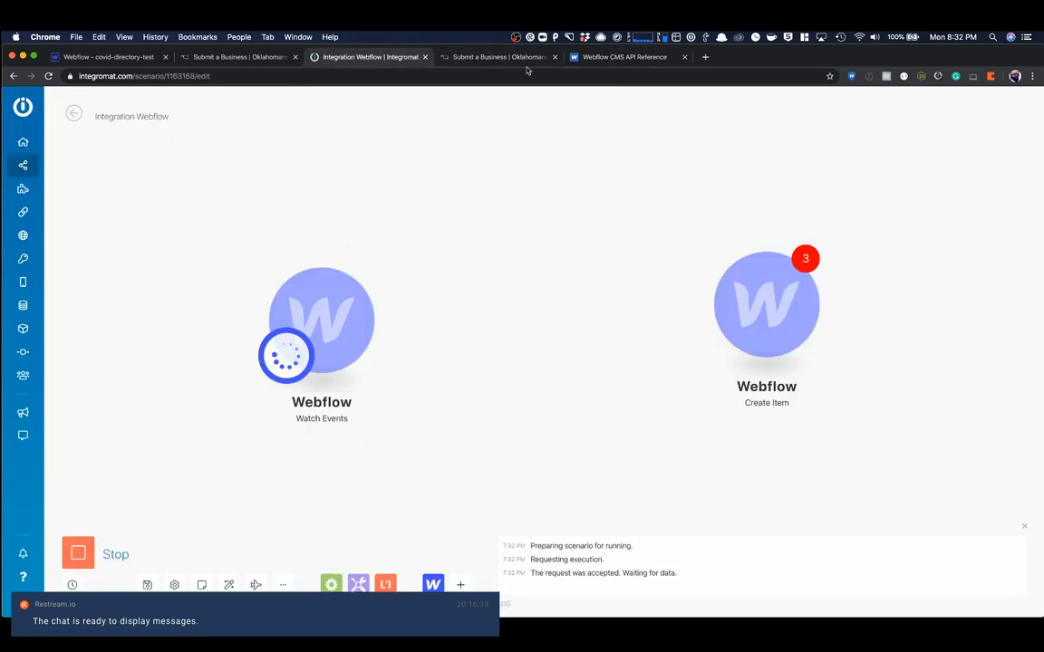
- In the live Submit a Business form, enter Test as the business name and test.com as the business website
left_click(500, 57)
scroll(509, 319, "down", 1)
scroll(509, 319, "down", 3)
left_click(444, 272)
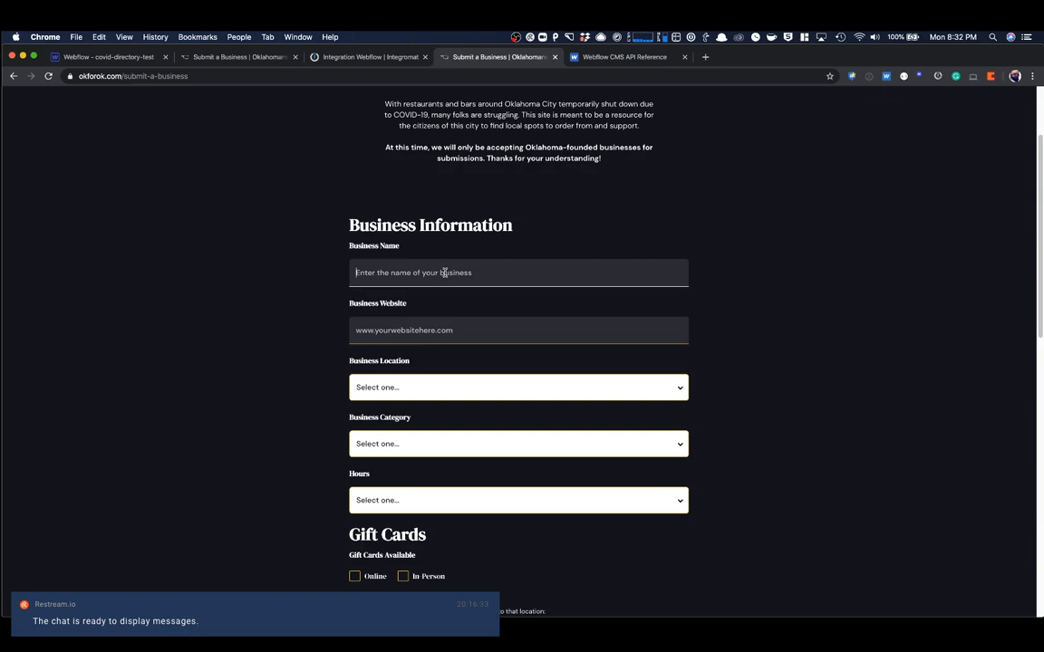
type("Test")
key("Tab")
type("test.com")
key("Tab")
- Set the business location to Asian District, the category to Brewery and the hours to Regular Hours
left_click(390, 389)
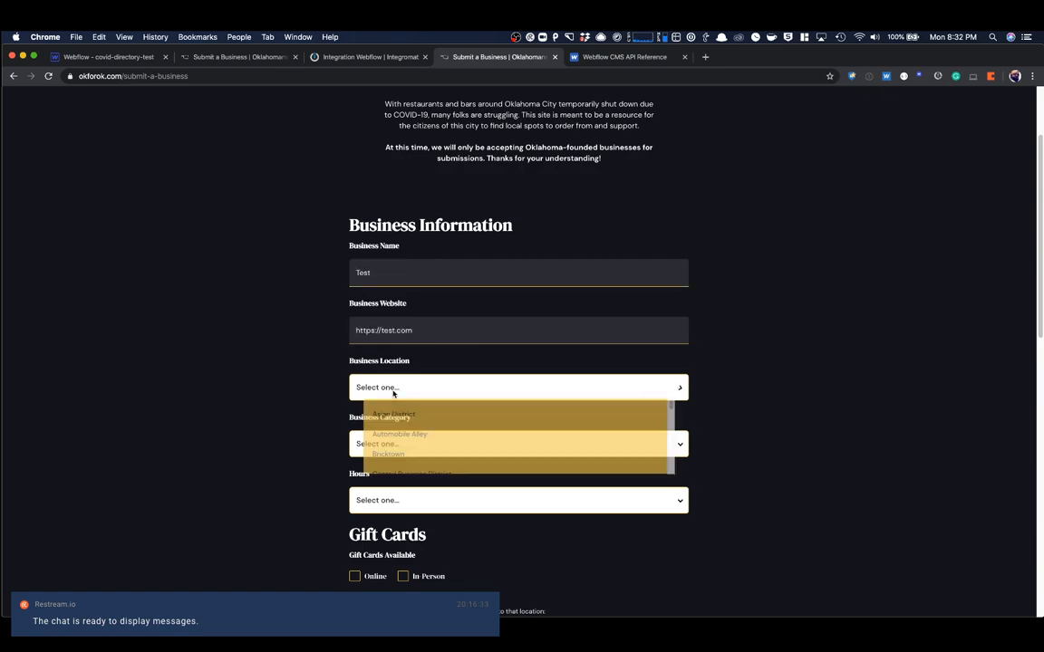
left_click(386, 420)
scroll(312, 381, "down", 5)
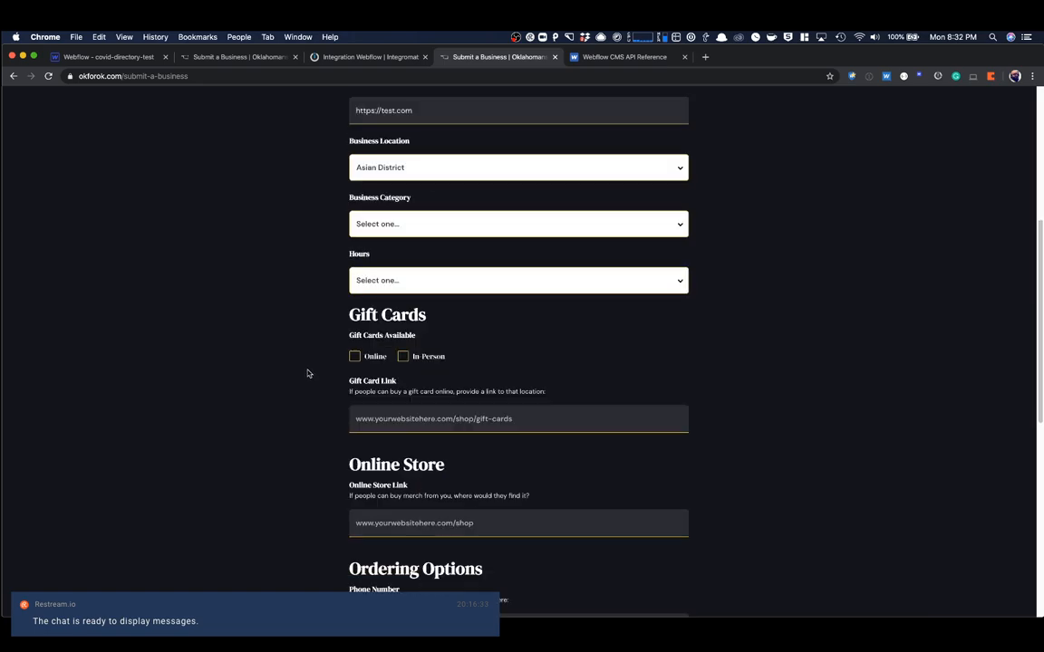
left_click(382, 222)
left_click(378, 277)
left_click(372, 277)
left_click(372, 333)
- Mark gift cards as available online and in person, and enter test.com as the gift card link
scroll(308, 307, "down", 2)
left_click(355, 266)
left_click(402, 265)
left_click(404, 319)
type("test.com")
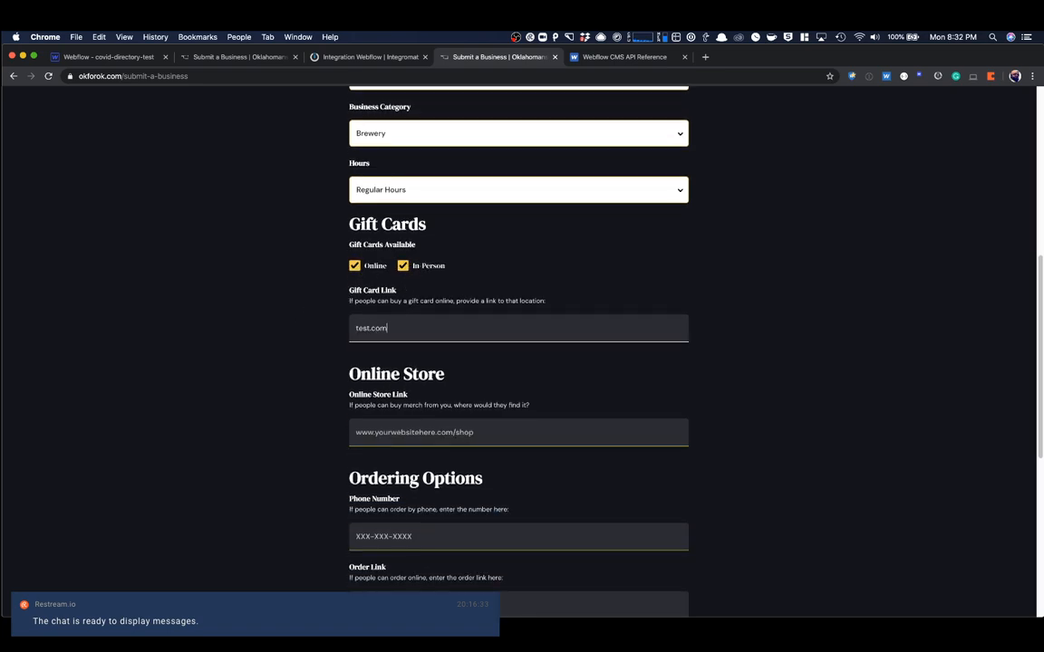
key("Tab")
- Enter test.com/shop as the online store link
scroll(519, 363, "down", 2)
type("test.com/shop")
key("Tab")
- Enter a phone number for orders and test.com/order as the order link
type("405-555-5555")
key("Tab")
type("tes")
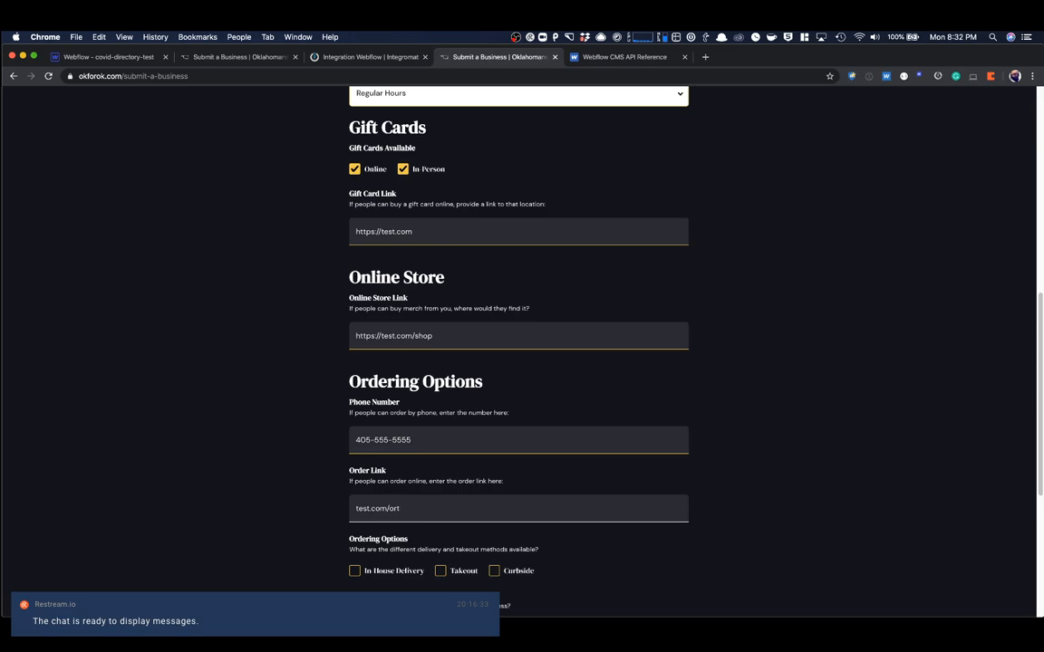
key("Tab")
scroll(380, 428, "down", 3)
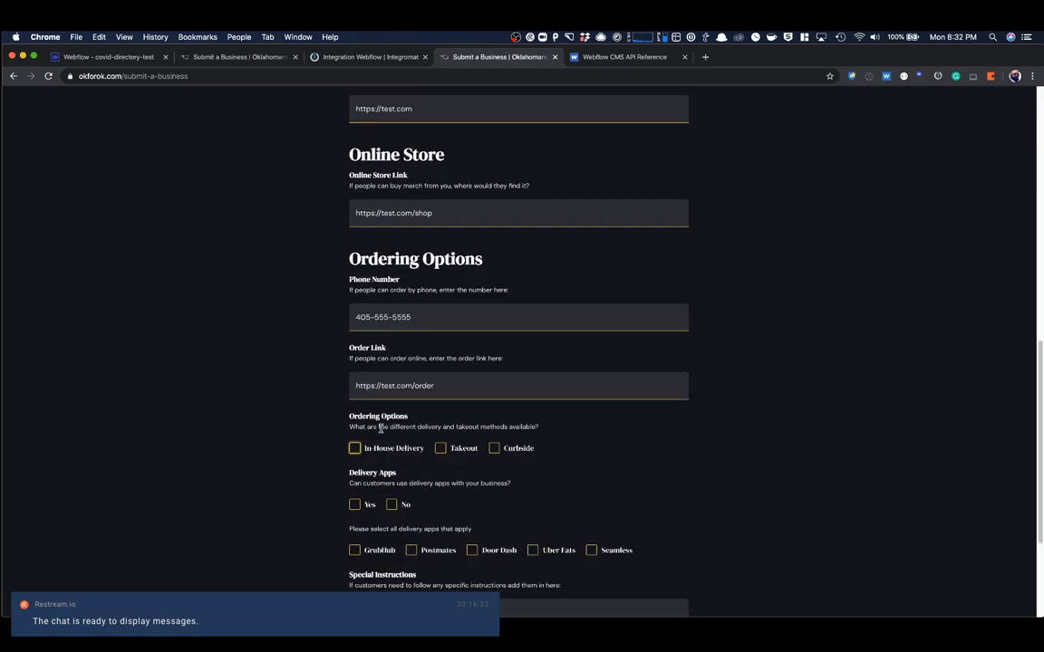
- Tick In-House Delivery, Takeout and Curbside as ordering options, and both Yes and No for delivery apps
left_click(356, 449)
left_click(442, 449)
left_click(494, 449)
scroll(494, 448, "down", 5)
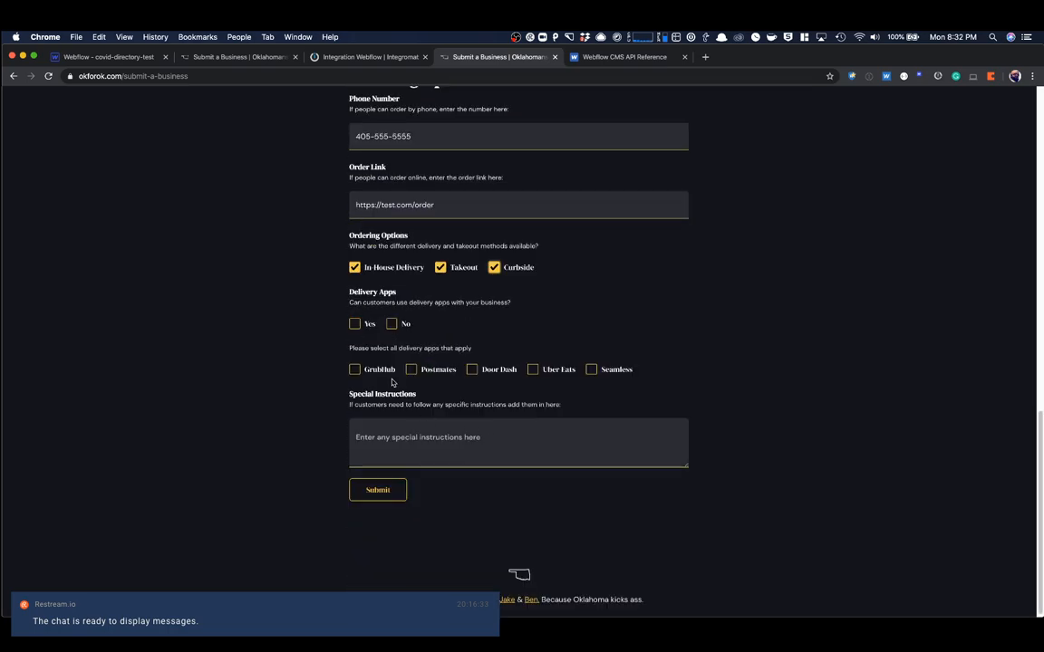
left_click(355, 325)
left_click(392, 324)
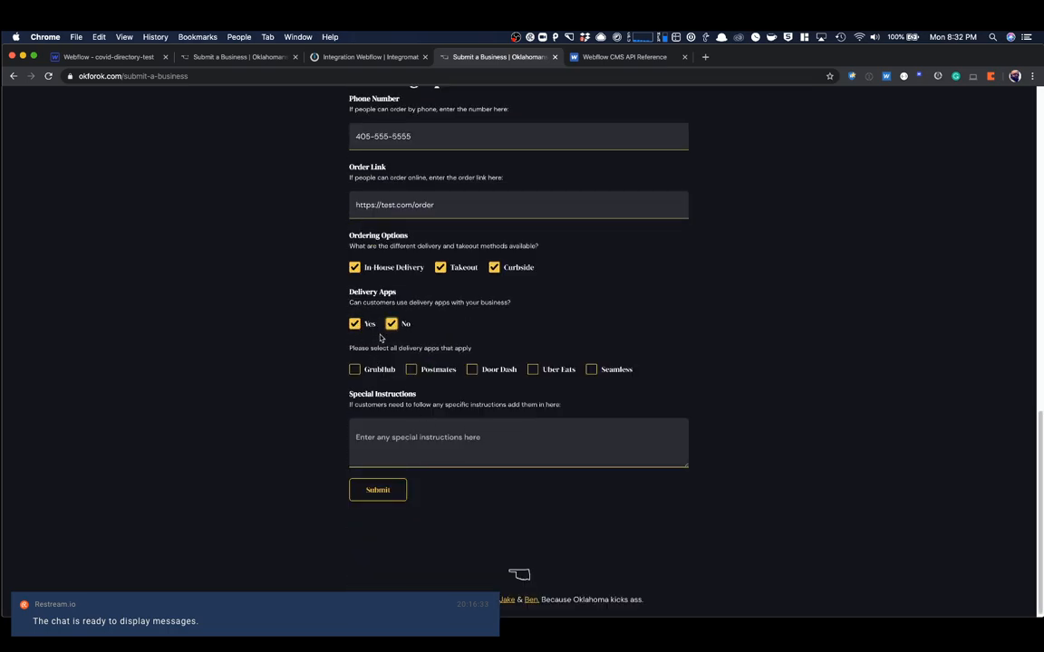
- Select GrubHub, Postmates, Door Dash, Uber Eats and Seamless as the applicable delivery apps
left_click(356, 370)
left_click(411, 369)
left_click(473, 370)
left_click(544, 371)
left_click(591, 370)
- Enter "This is a test!" as the special instructions and submit the business form
left_click(481, 420)
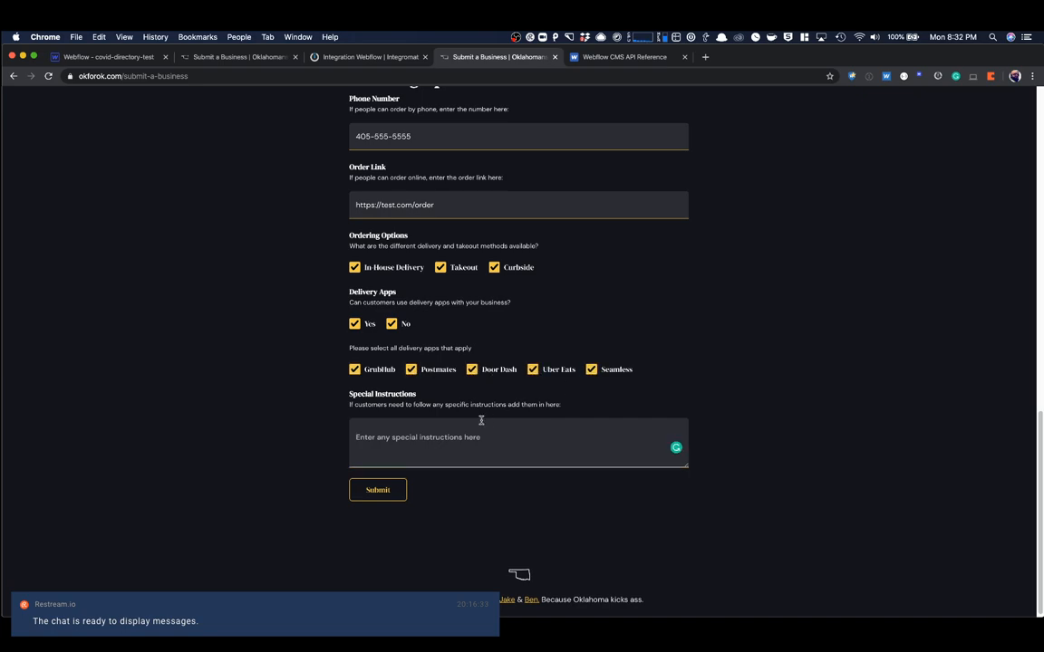
type("This is a test!")
left_click(374, 494)
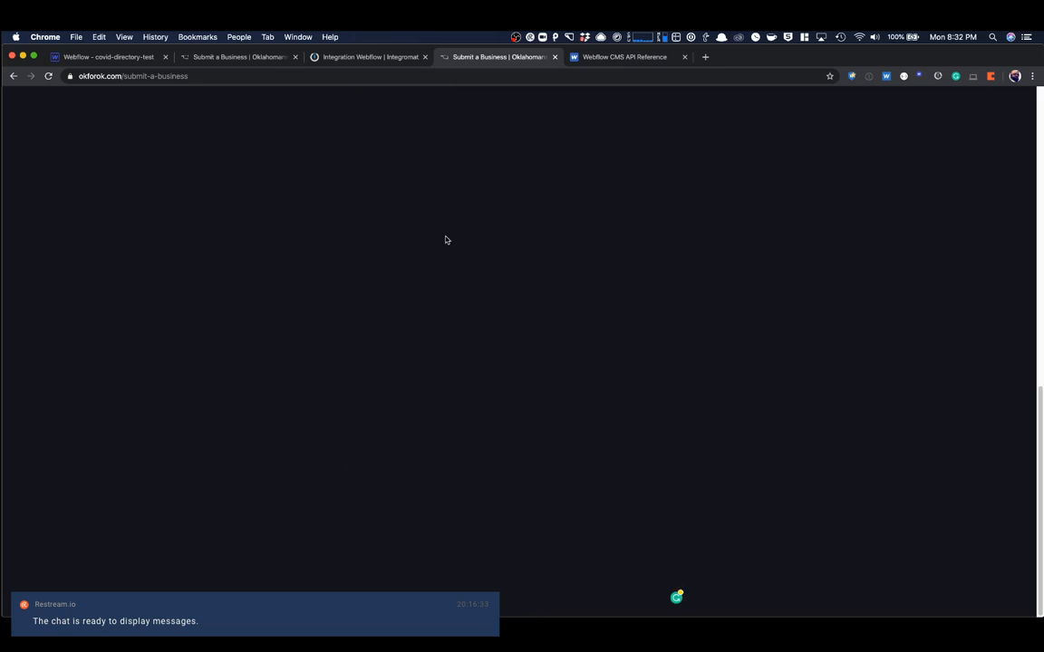
- Check the scenario run in Integromat, and replace the okforok.com form with the covid-directory-test.webflow.io submission form
left_click(346, 62)
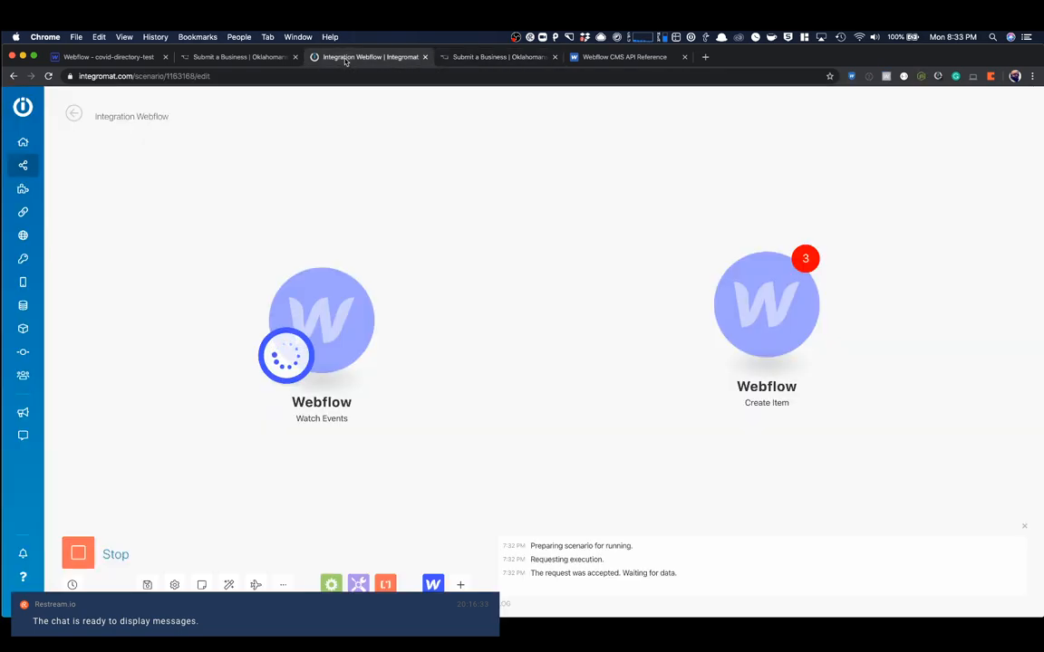
left_click(512, 58)
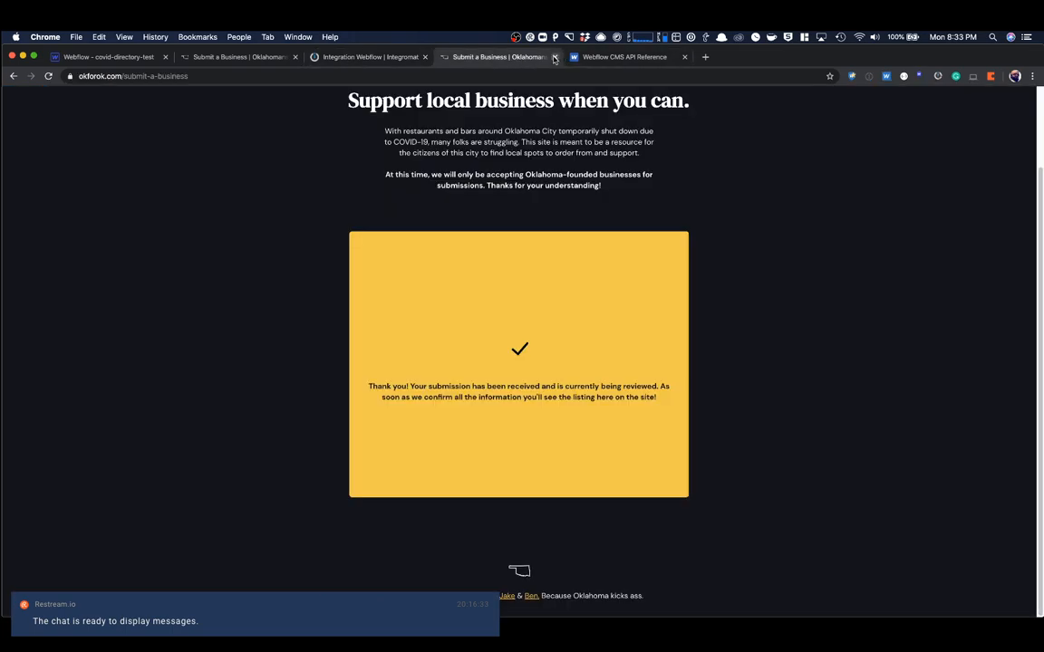
left_click(555, 57)
left_click(260, 57)
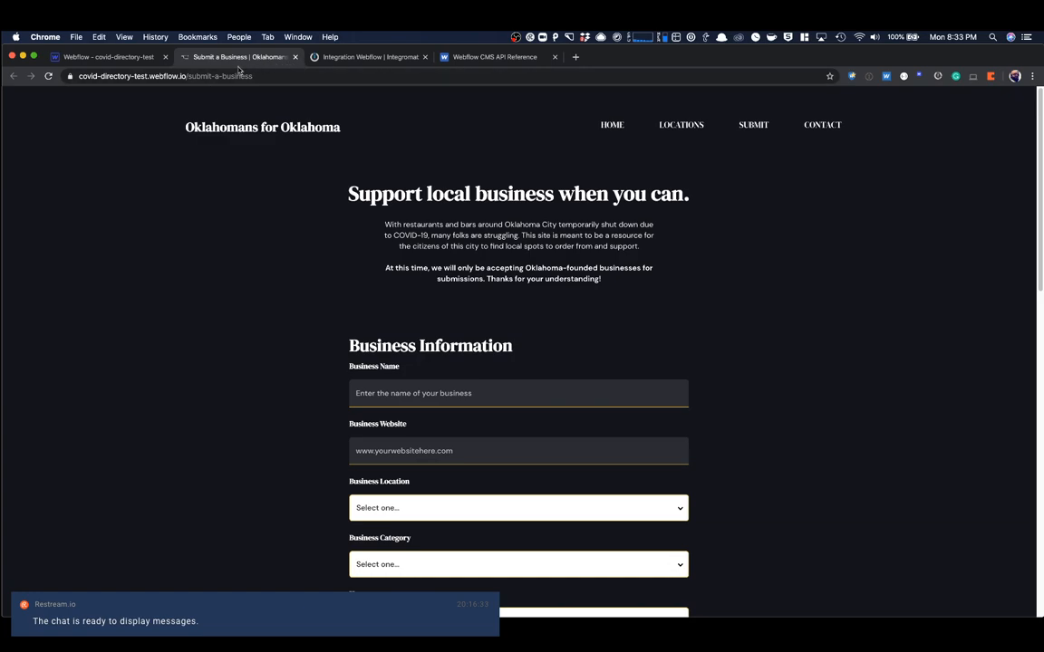
scroll(456, 354, "down", 3)
left_click(392, 272)
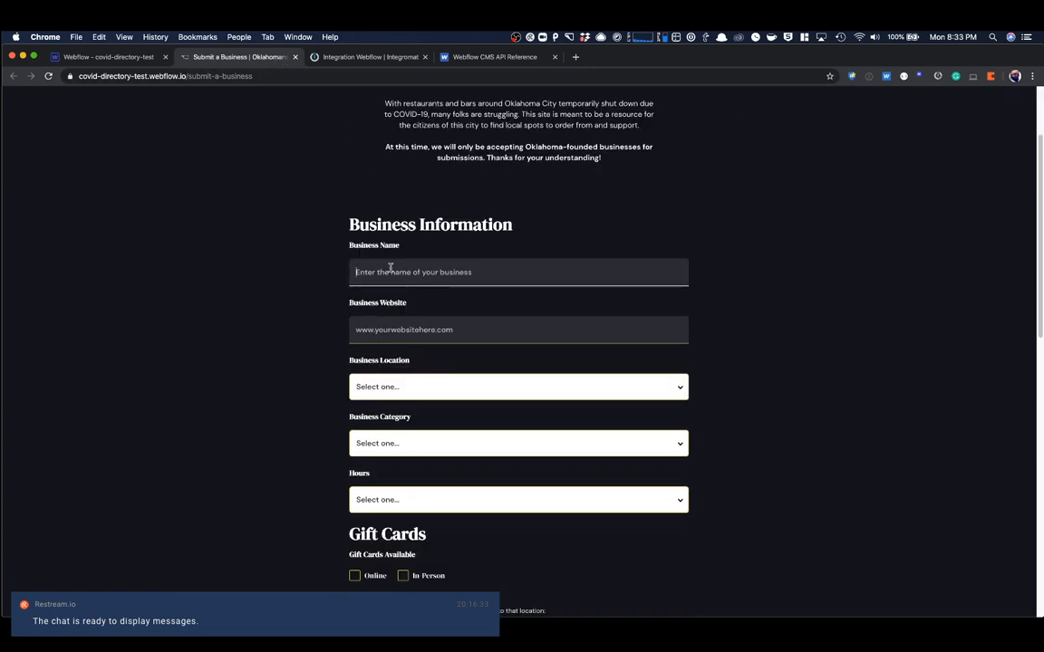
type("Test")
key("Tab")
type("test")
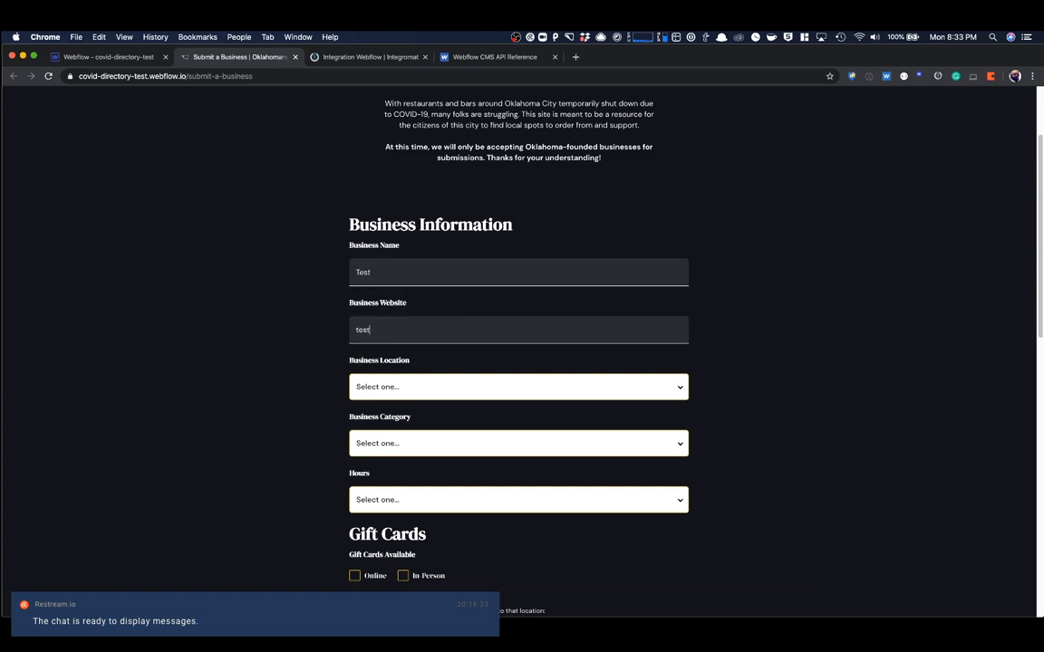
key("super+a")
type("https://test.com")
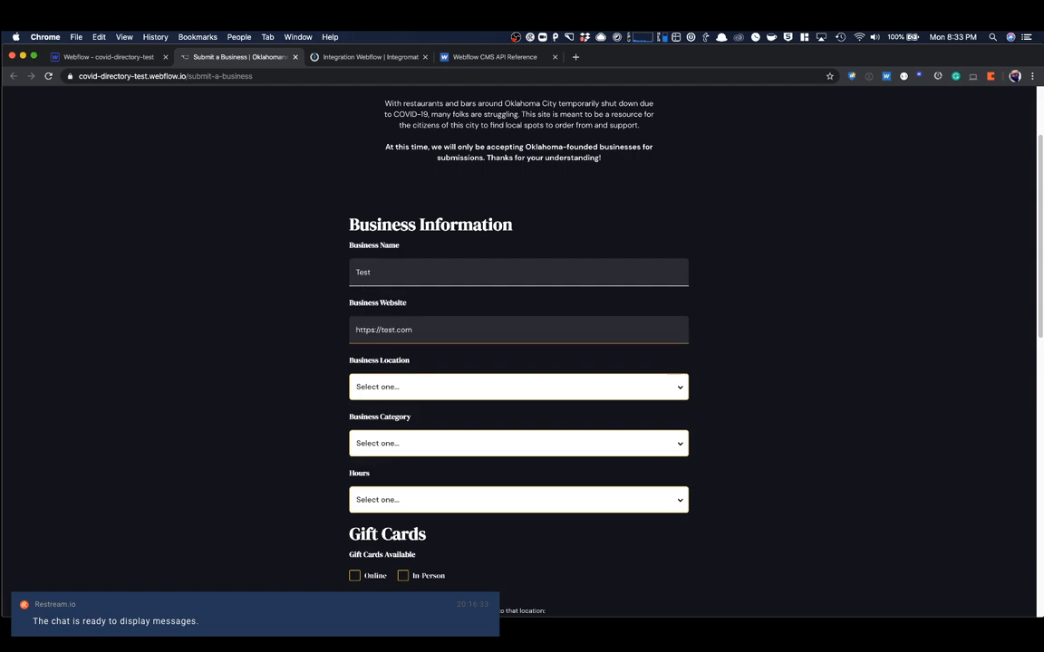
left_click(389, 389)
left_click(385, 418)
left_click(398, 443)
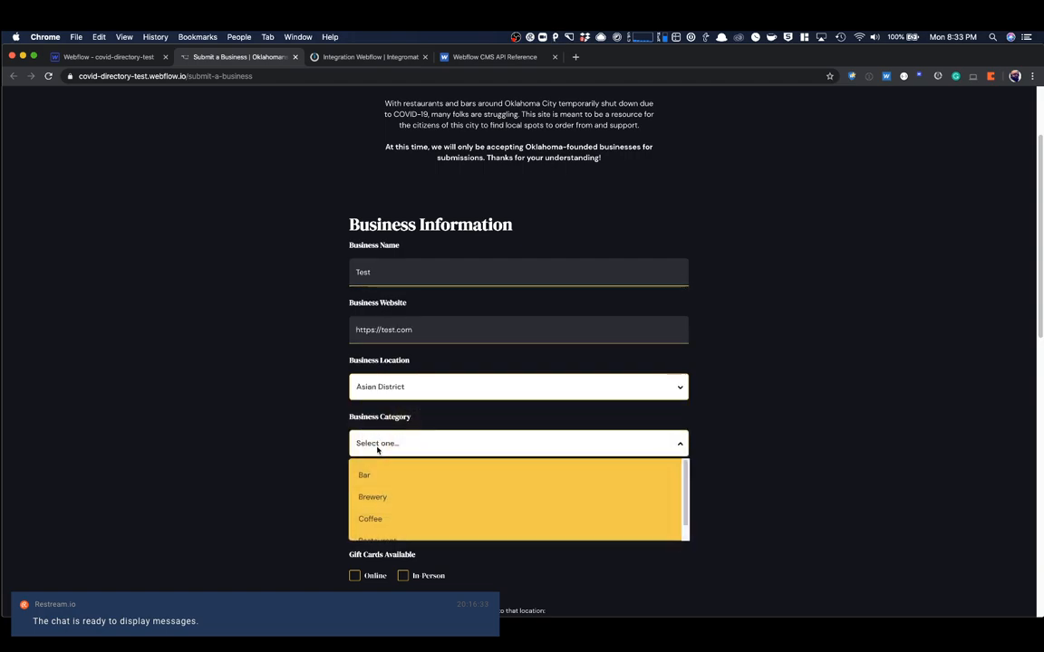
left_click(386, 489)
left_click(388, 500)
left_click(267, 465)
key("super+r")
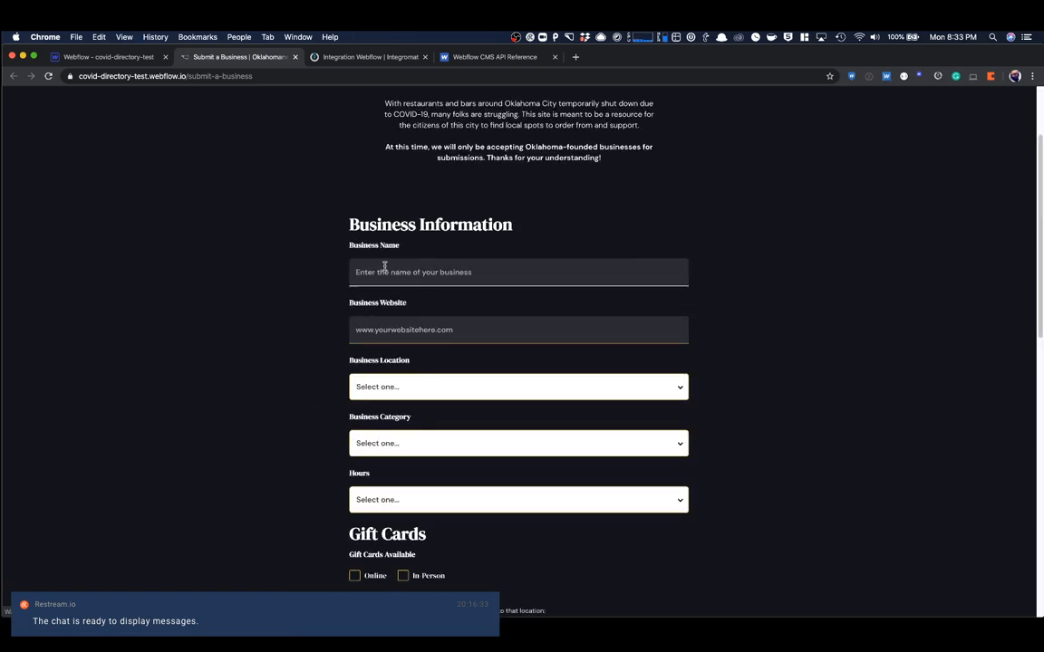
type("Test")
key("Tab")
type("https://test.com")
- Choose Asian District as the business location, Brewery as the category and Regular Hours as the hours
left_click(372, 387)
left_click(366, 419)
left_click(365, 444)
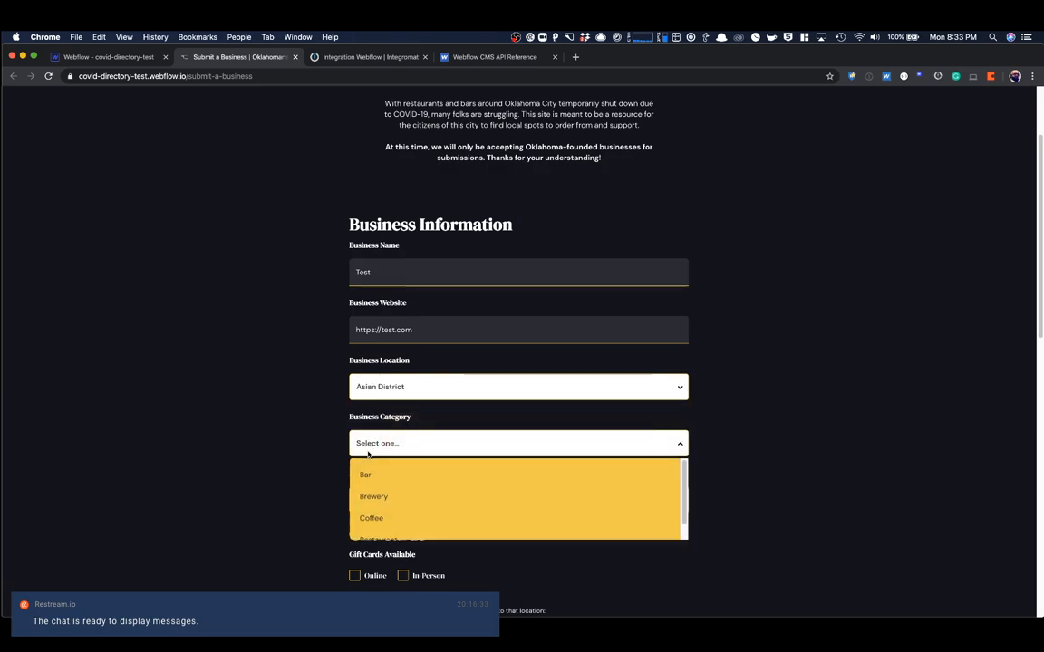
left_click(370, 498)
left_click(368, 500)
left_click(371, 550)
scroll(316, 493, "down", 5)
scroll(316, 493, "down", 1)
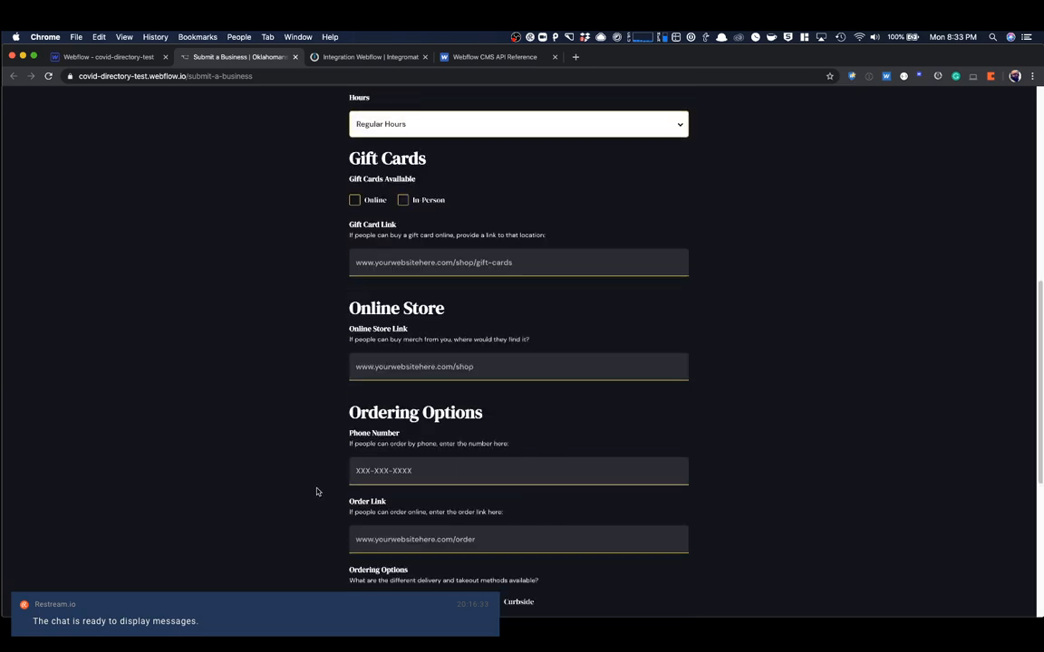
left_click(355, 201)
left_click(402, 200)
left_click(386, 262)
type("https://test.com")
left_click(387, 367)
type("https://test.com")
left_click(382, 470)
type("405-555-5555")
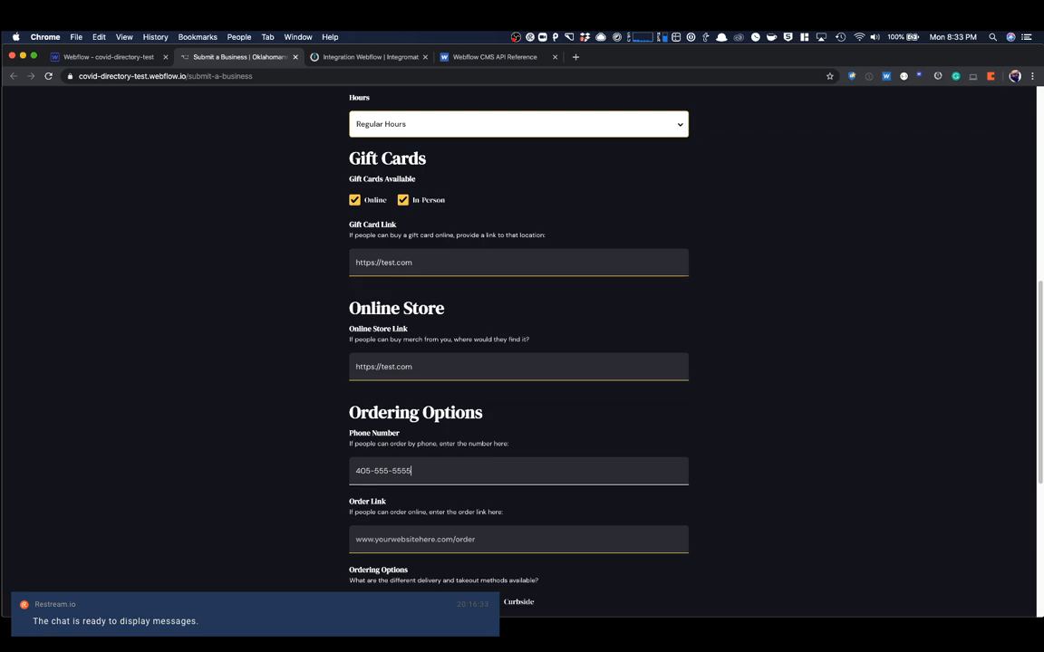
left_click(404, 545)
type("https://test.com")
- Enable In-House Delivery, Takeout and Curbside ordering, and tick both Yes and No for delivery app use
scroll(709, 489, "down", 5)
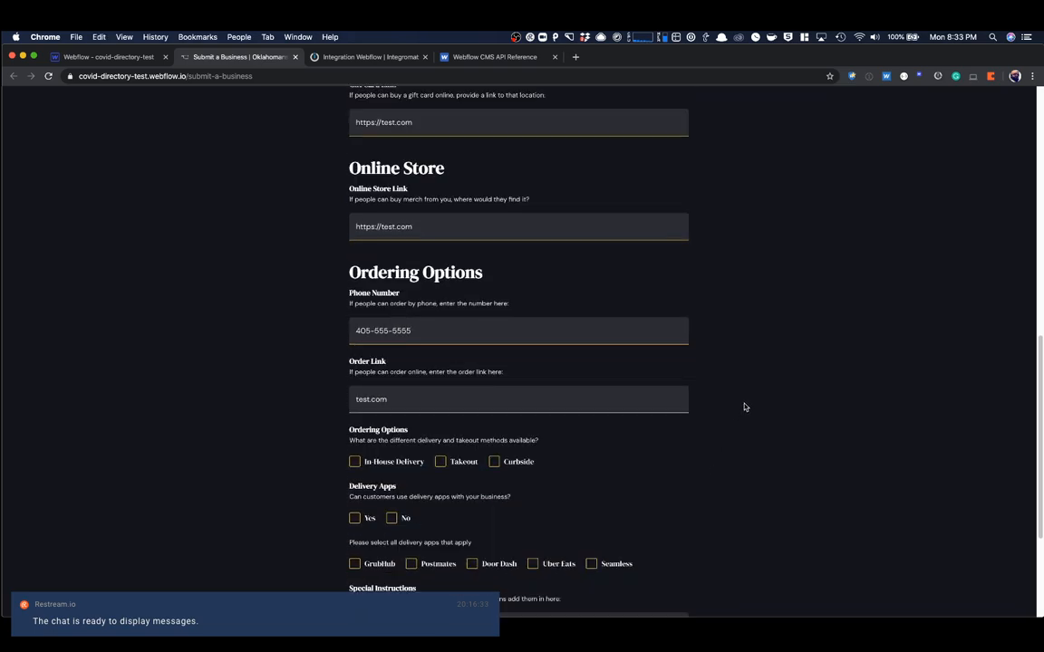
left_click(422, 466)
left_click(440, 462)
left_click(494, 462)
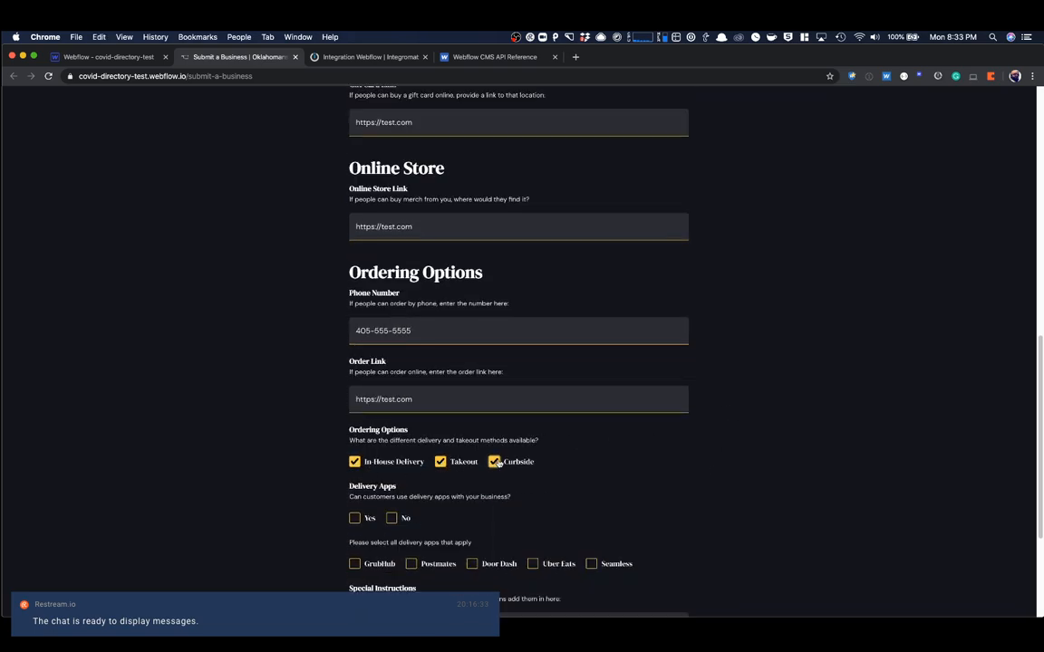
left_click(354, 520)
left_click(391, 519)
- Tick all five delivery apps: GrubHub, Postmates, Door Dash, Uber Eats and Seamless
left_click(355, 564)
left_click(410, 564)
left_click(472, 564)
left_click(533, 564)
left_click(591, 564)
- Enter "This is something" as the special instructions and submit the form
key("super+Tab")
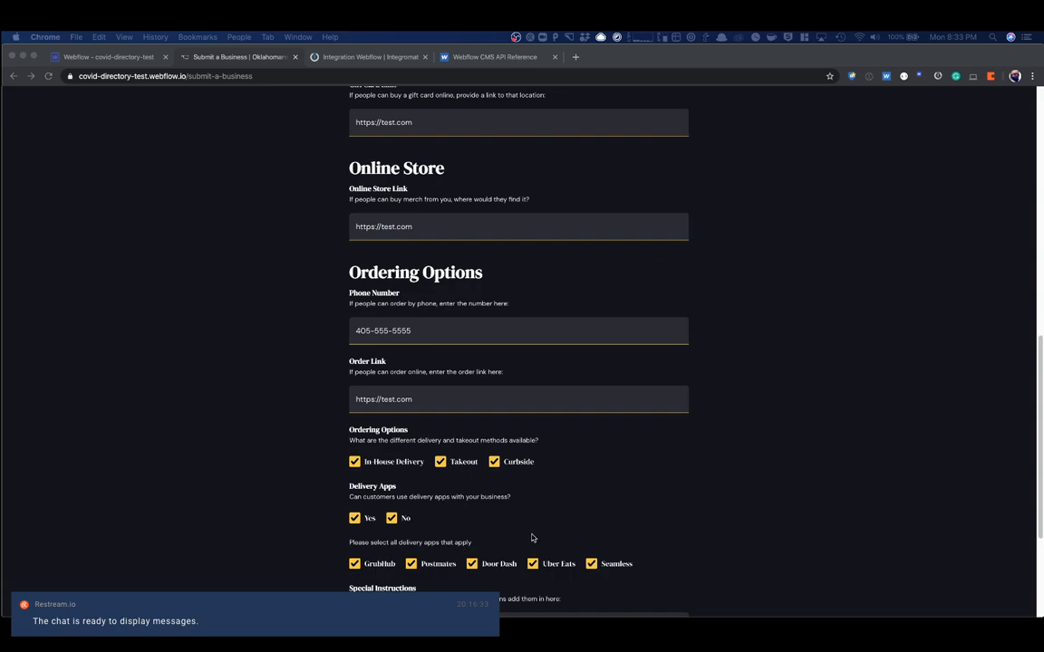
scroll(570, 493, "down", 5)
key("super+Tab")
left_click(412, 430)
type("This is")
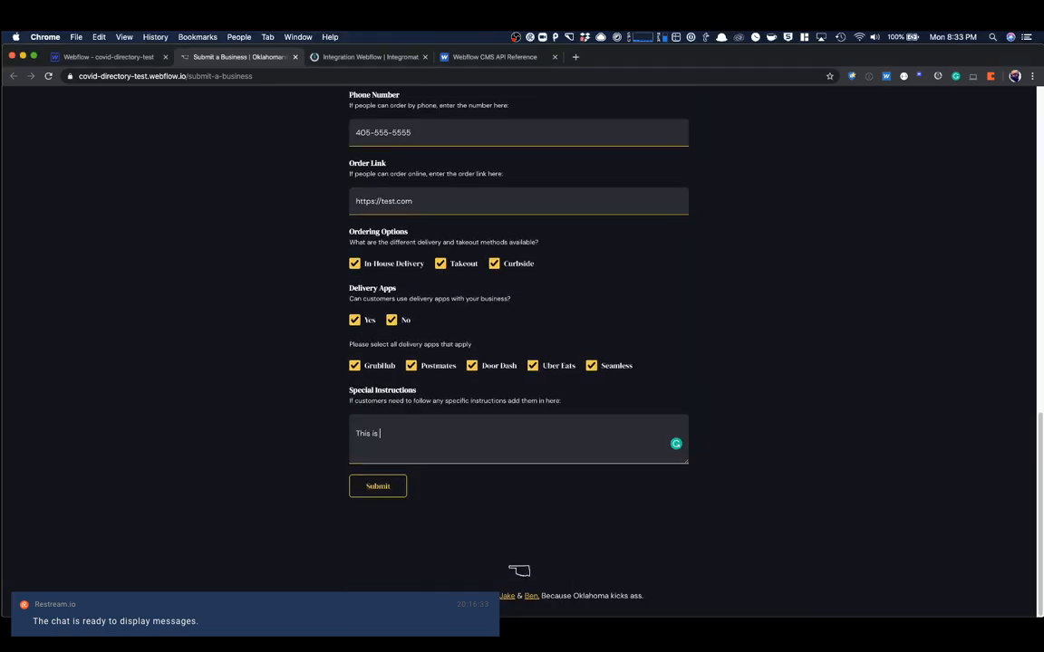
type(" something")
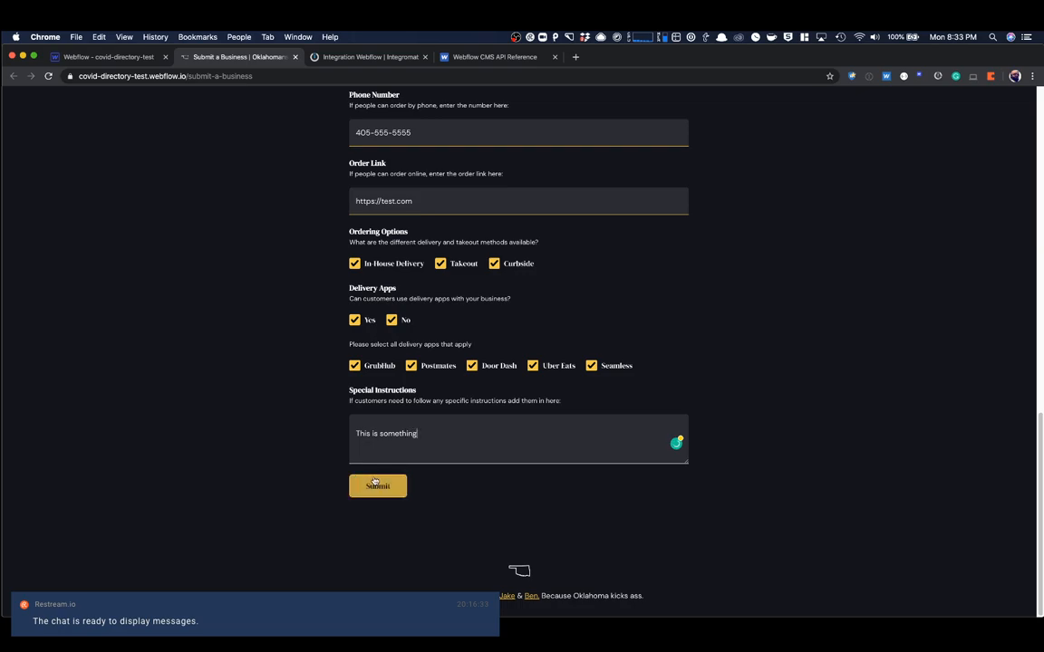
left_click(374, 487)
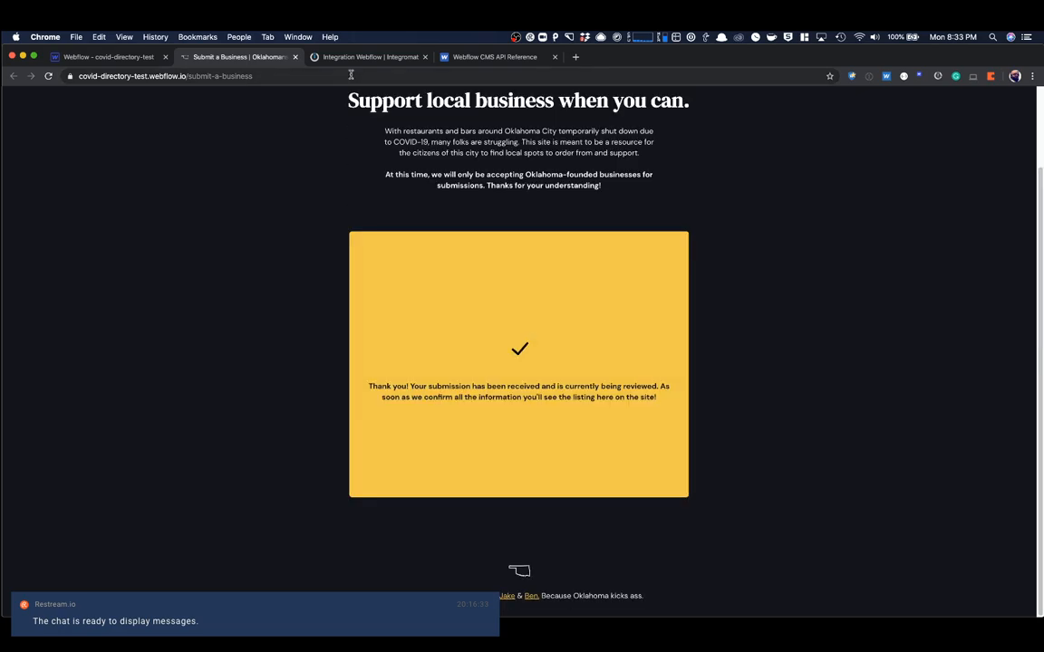
- Switch to the Integromat scenario and examine the data bundle output by the Watch Events module
left_click(362, 58)
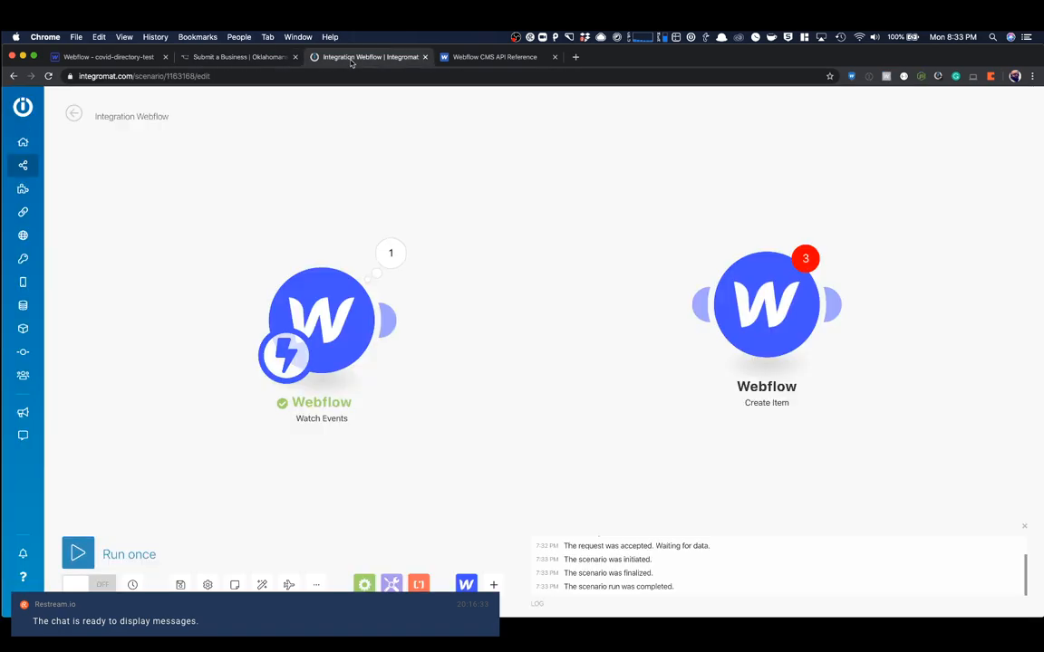
left_click(401, 260)
left_click(471, 280)
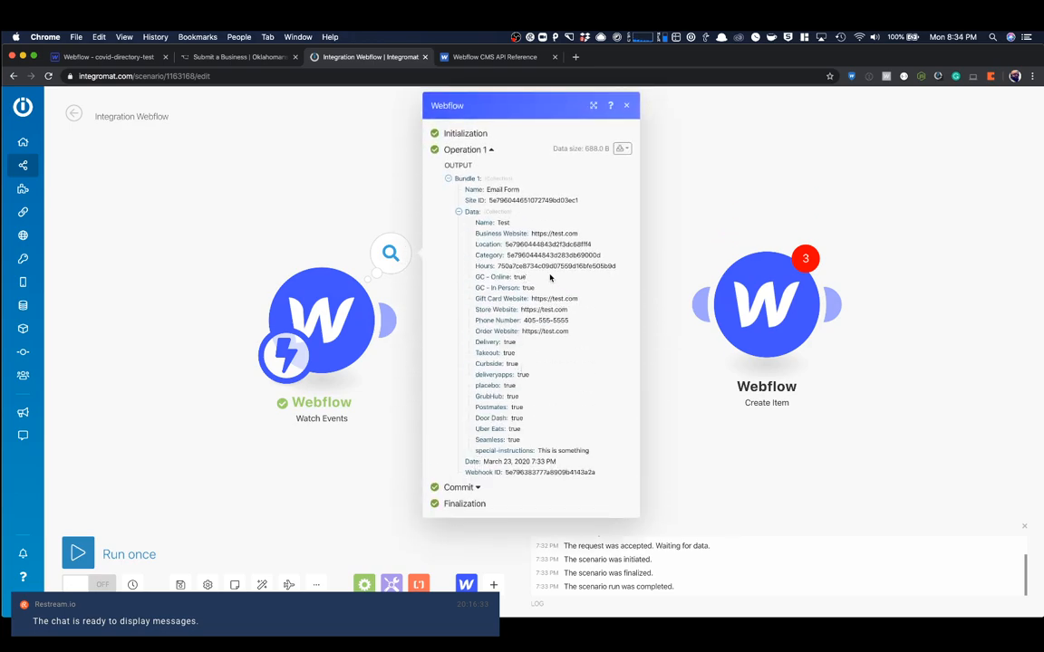
left_click(626, 106)
- Connect the Create Item module to Watch Events and label the filter between them Forms
left_click_drag(746, 314, 544, 329)
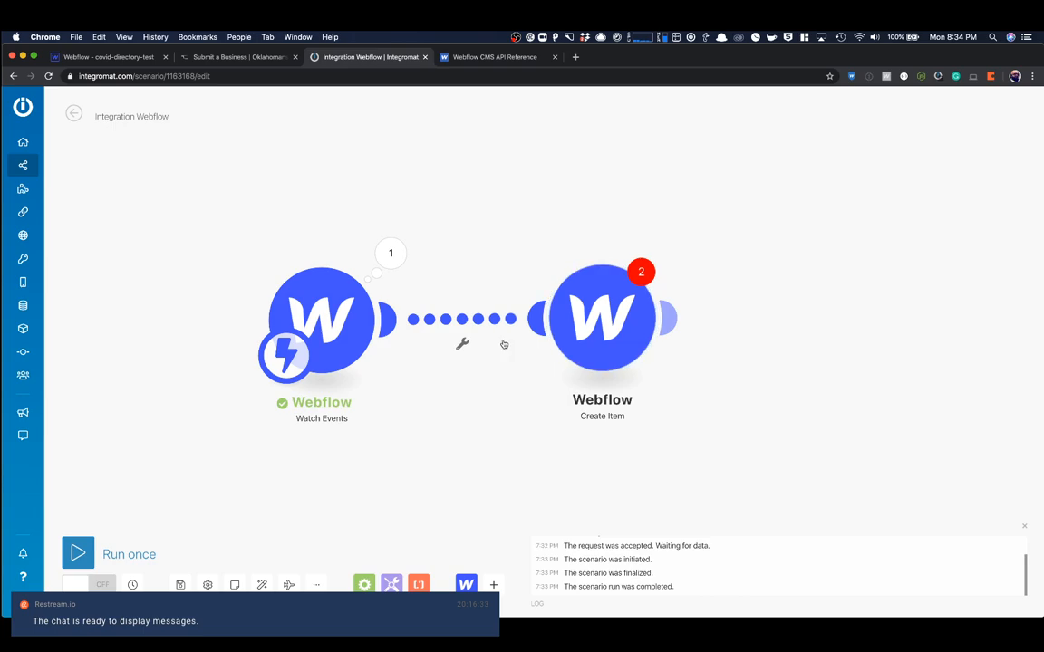
left_click(461, 345)
left_click(504, 355)
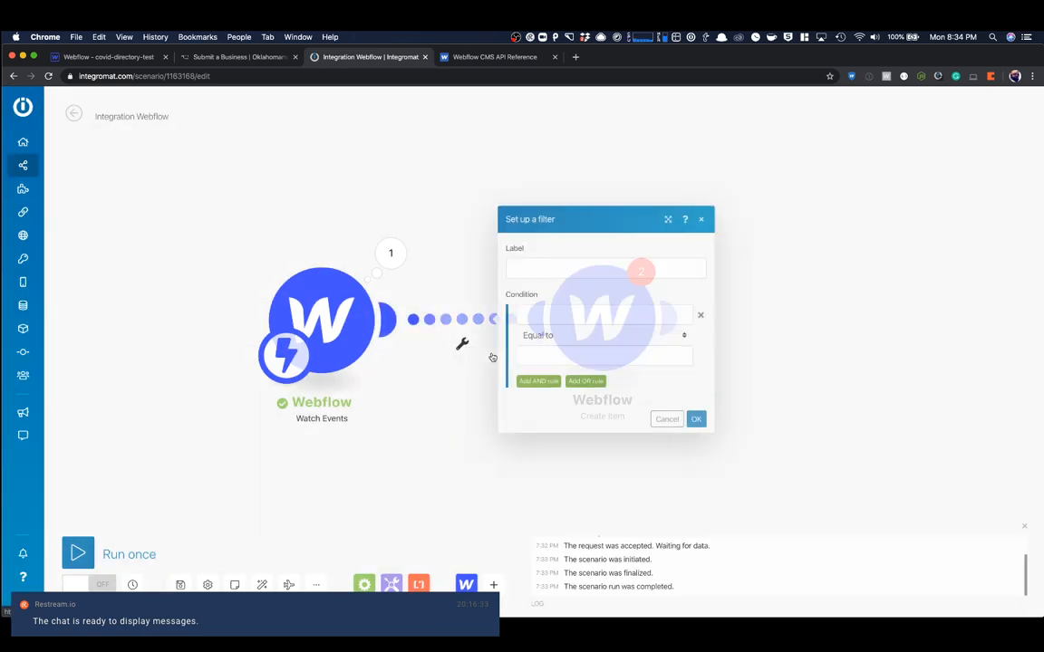
type("Forms")
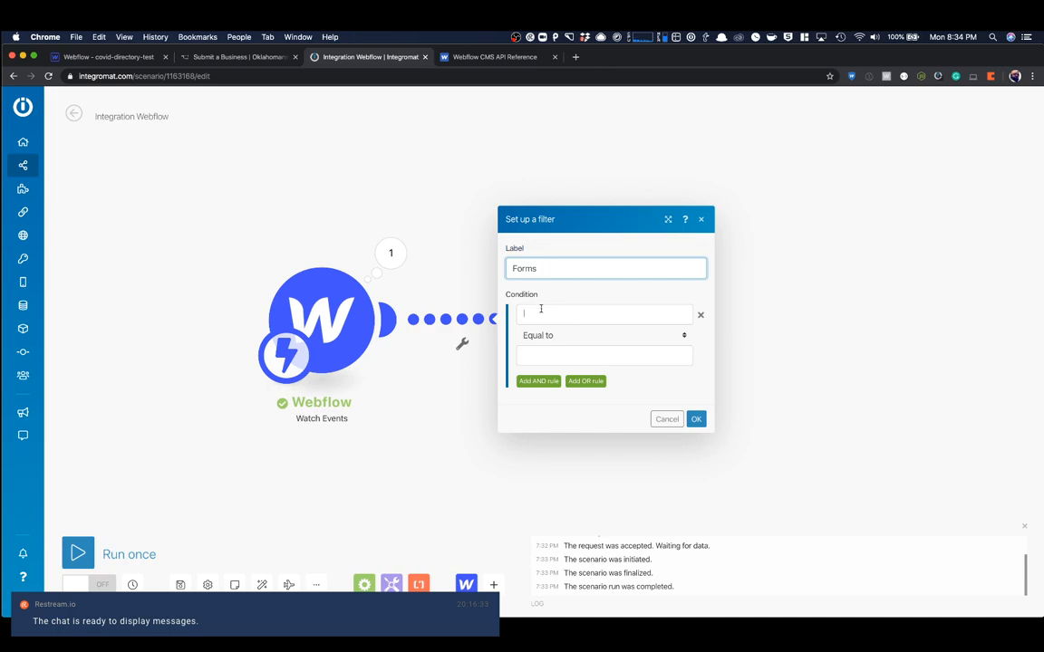
- Set the filter condition to test the submitted form's Name with Equal to, and save the filter
left_click(541, 310)
left_click(715, 182)
left_click(587, 355)
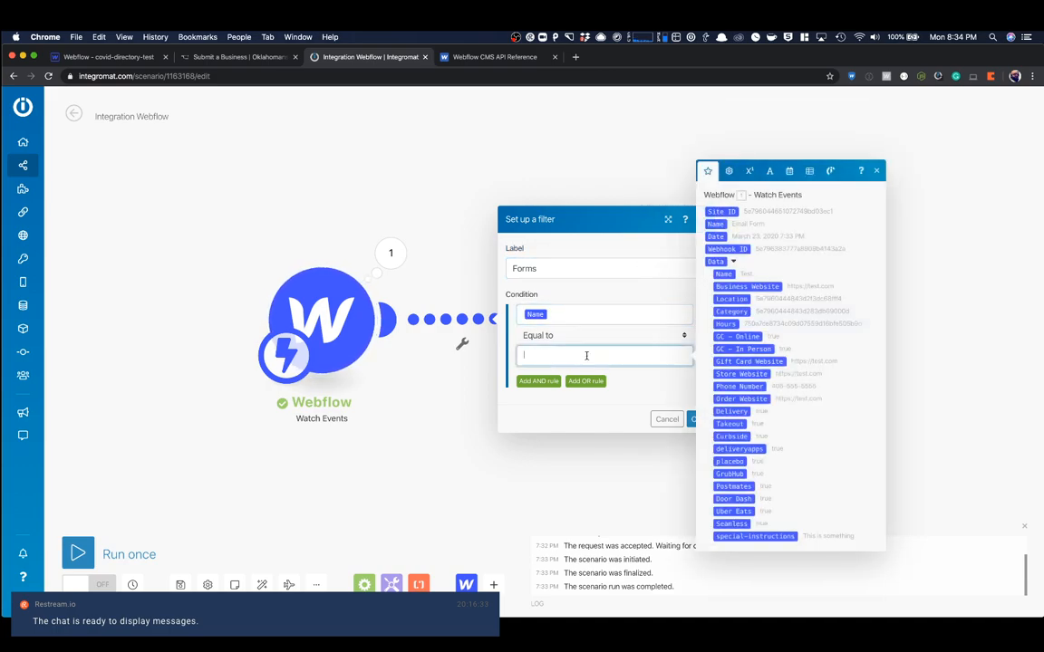
left_click(717, 224)
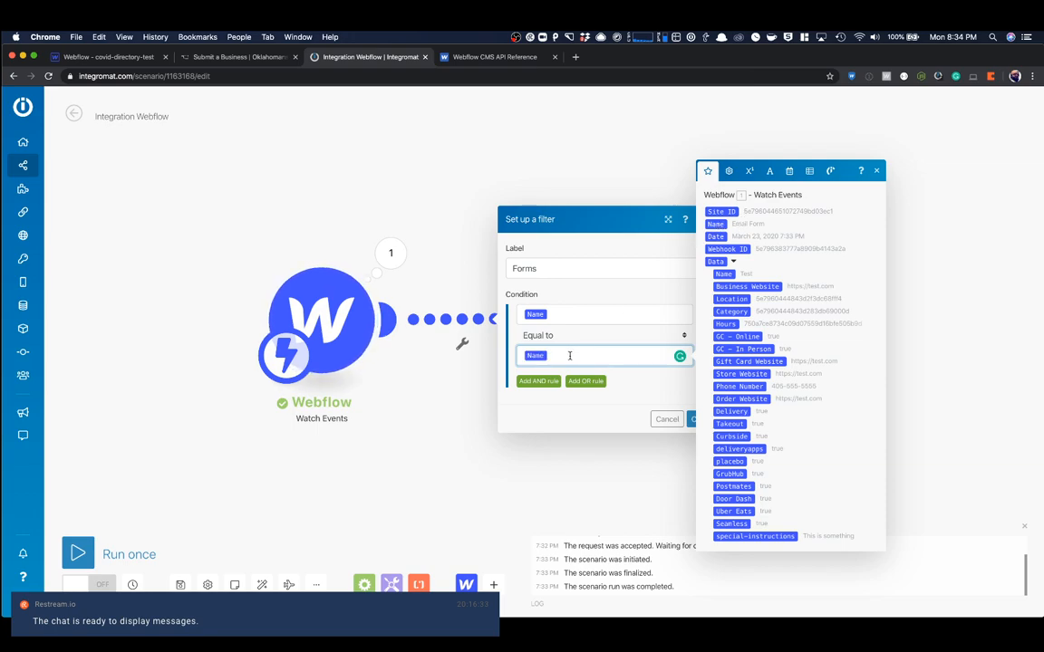
key("BackSpace")
left_click(641, 413)
left_click(693, 419)
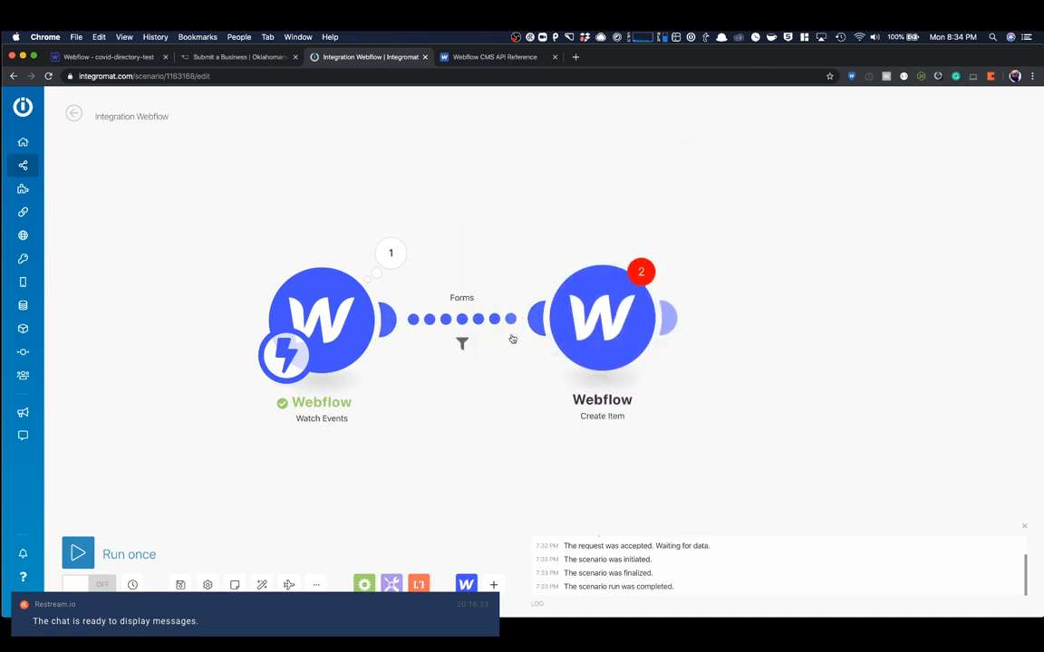
- Set the Create Item module to the Covid Test Connection, the covid-directory-test site and the Businesses collection
mouse_move(594, 329)
left_mouse_down()
mouse_move(547, 374)
mouse_move(587, 323)
left_mouse_up()
left_click(589, 323)
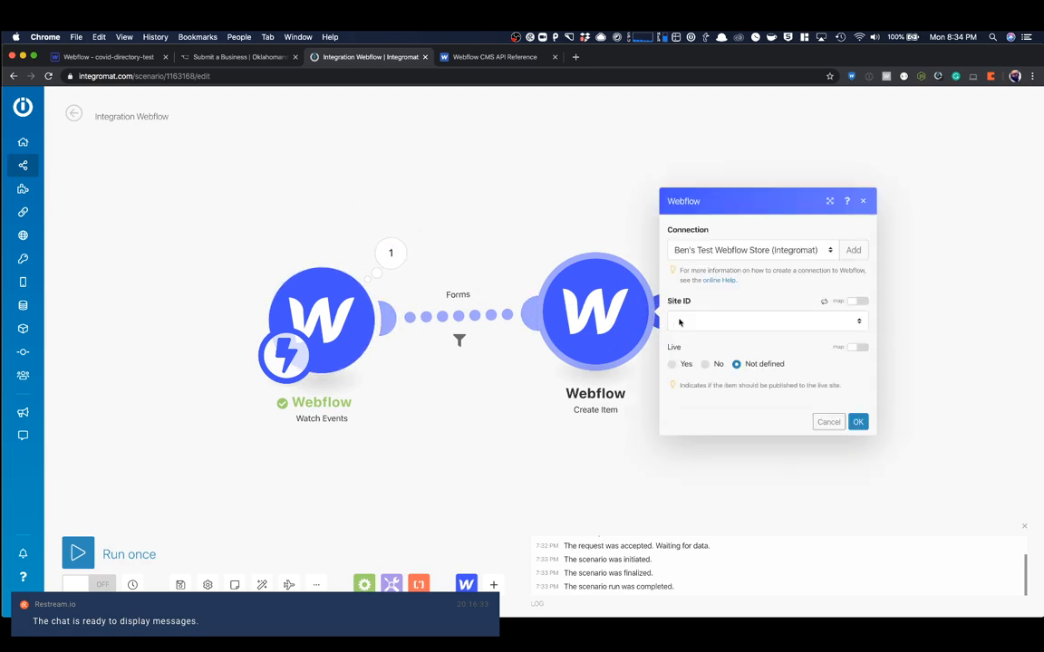
left_click(727, 251)
left_click(726, 263)
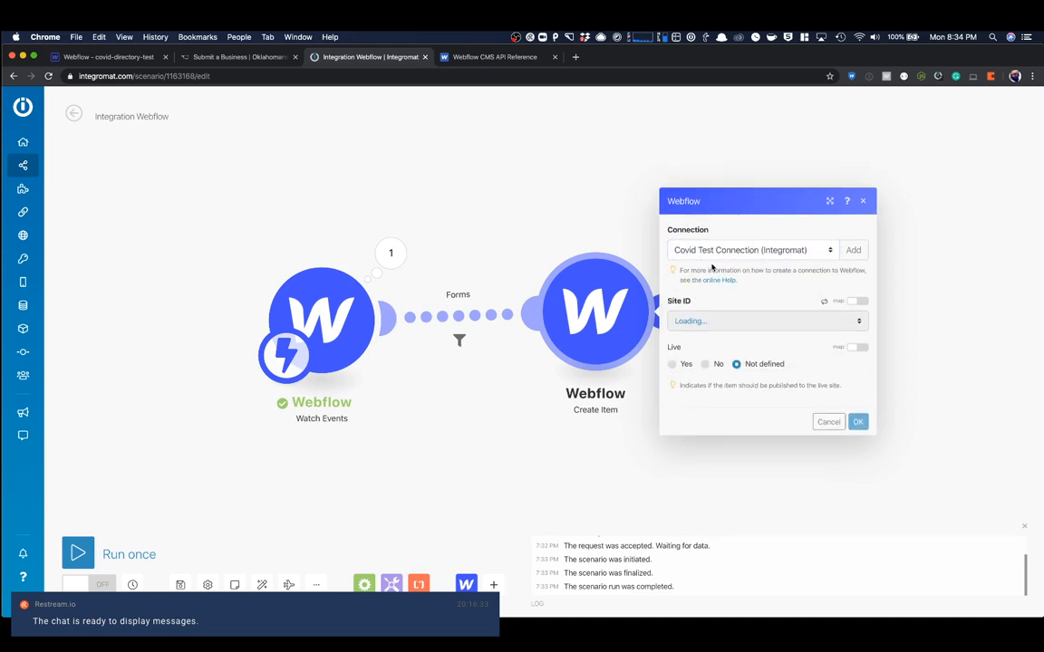
left_click(729, 319)
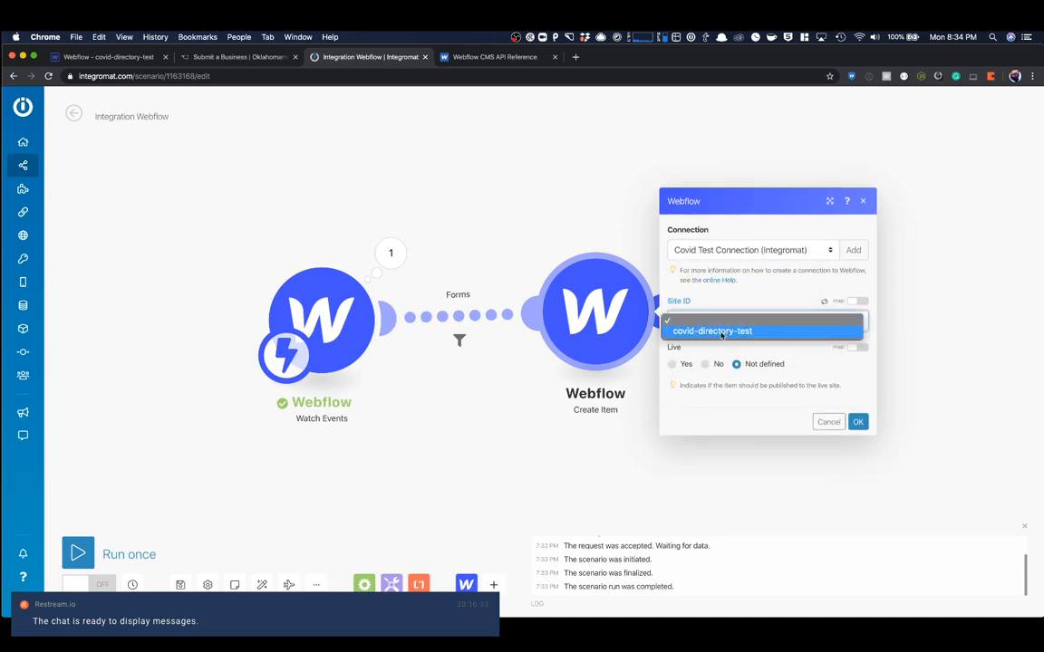
left_click(722, 332)
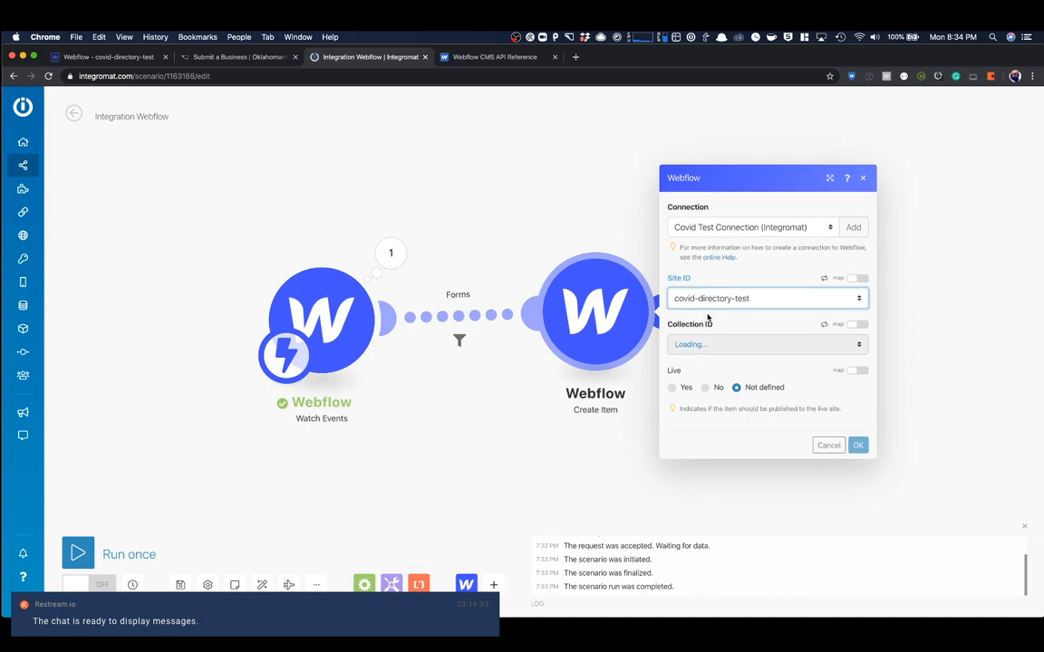
left_click(714, 345)
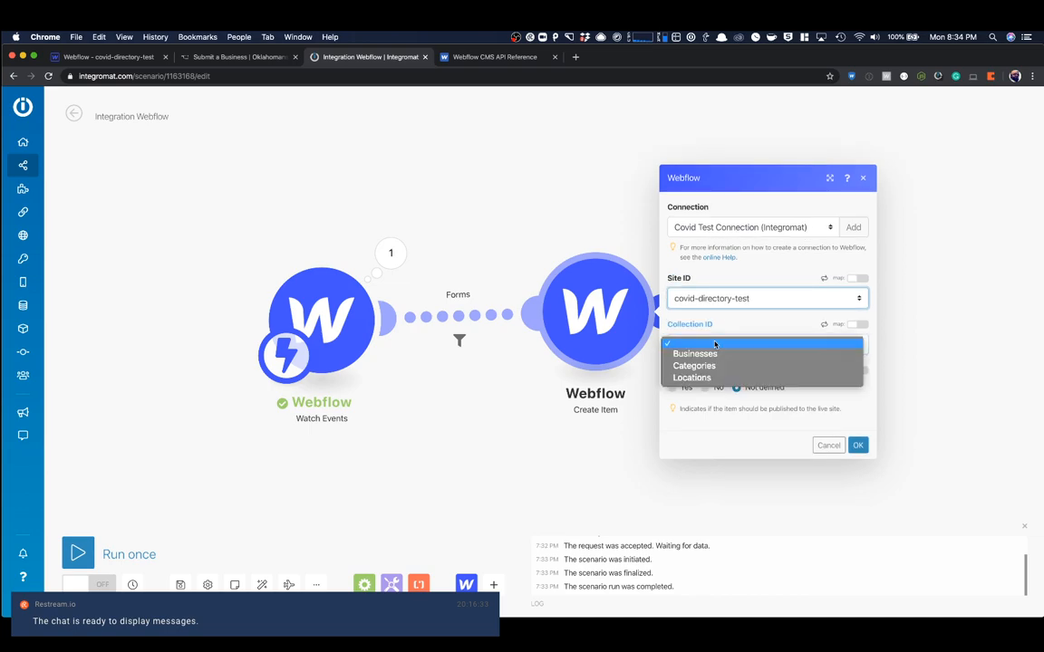
left_click(704, 355)
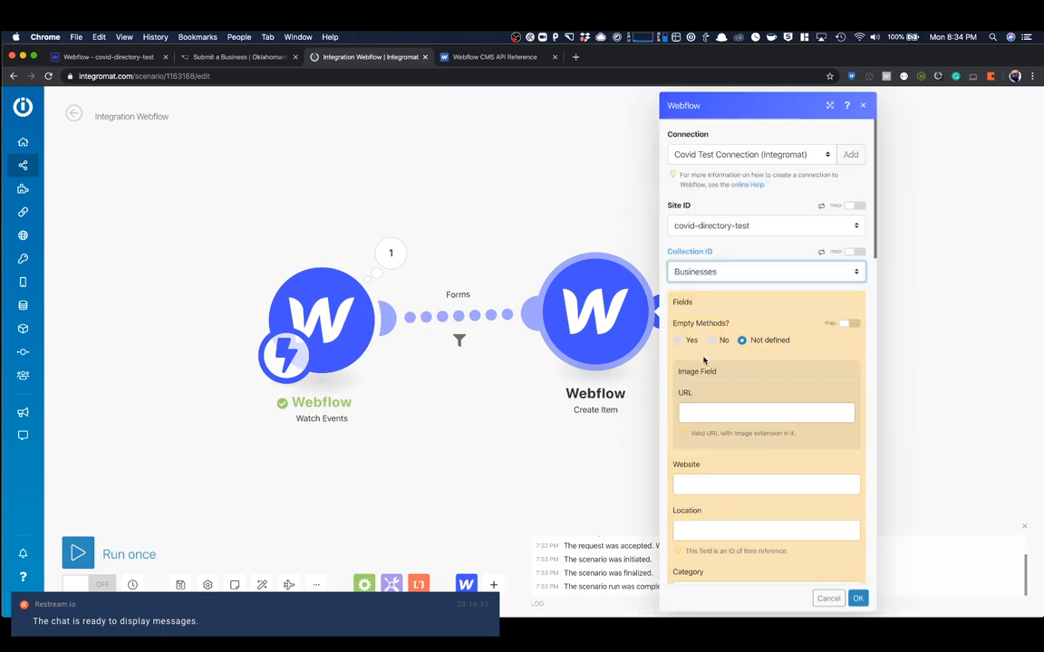
- Map the item's Website, Location and Category fields to the form's Business Website, Location and Category values
scroll(727, 324, "down", 3)
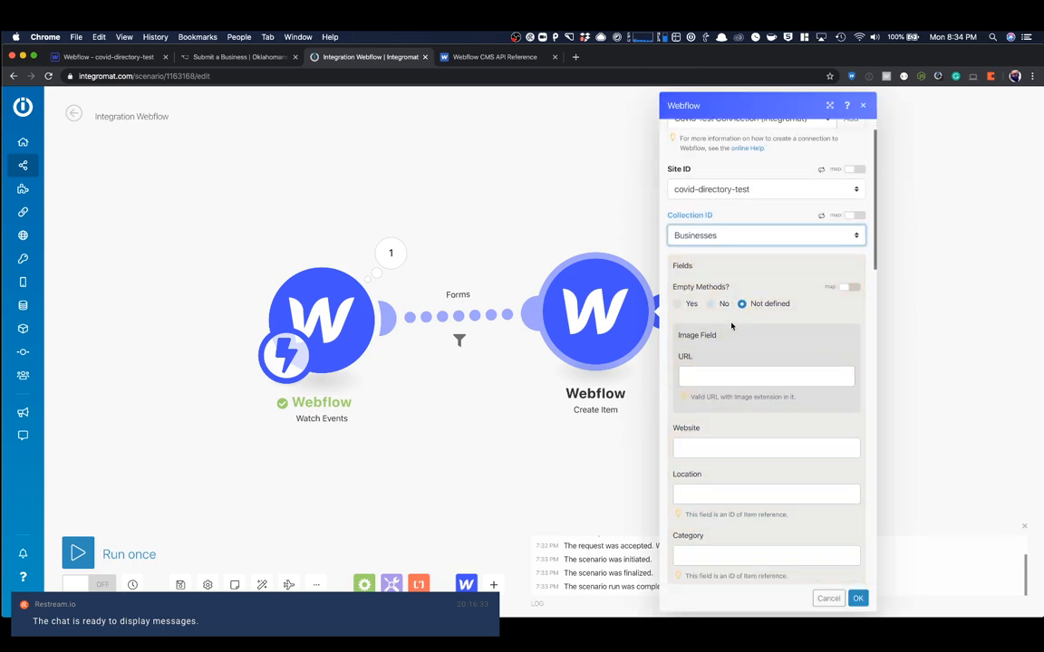
scroll(731, 325, "down", 3)
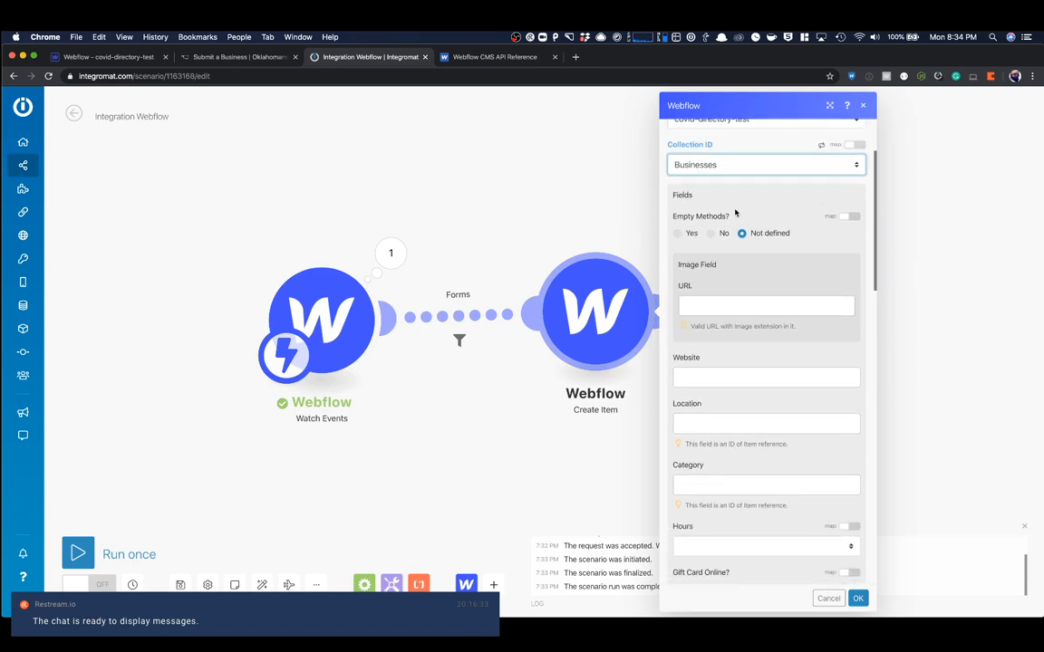
scroll(725, 290, "down", 2)
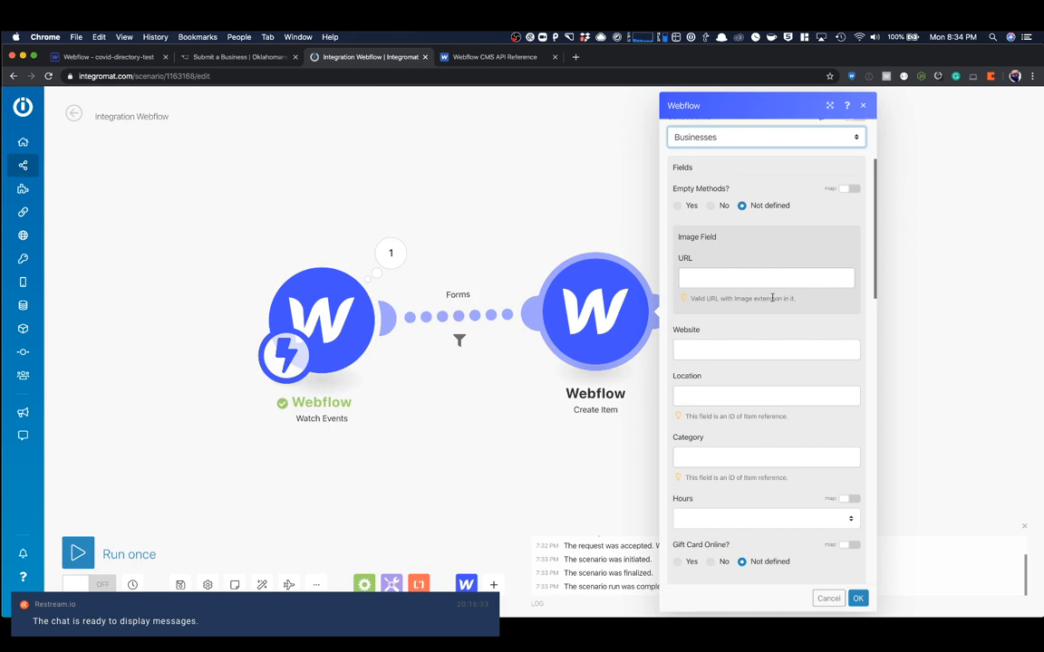
scroll(772, 299, "down", 3)
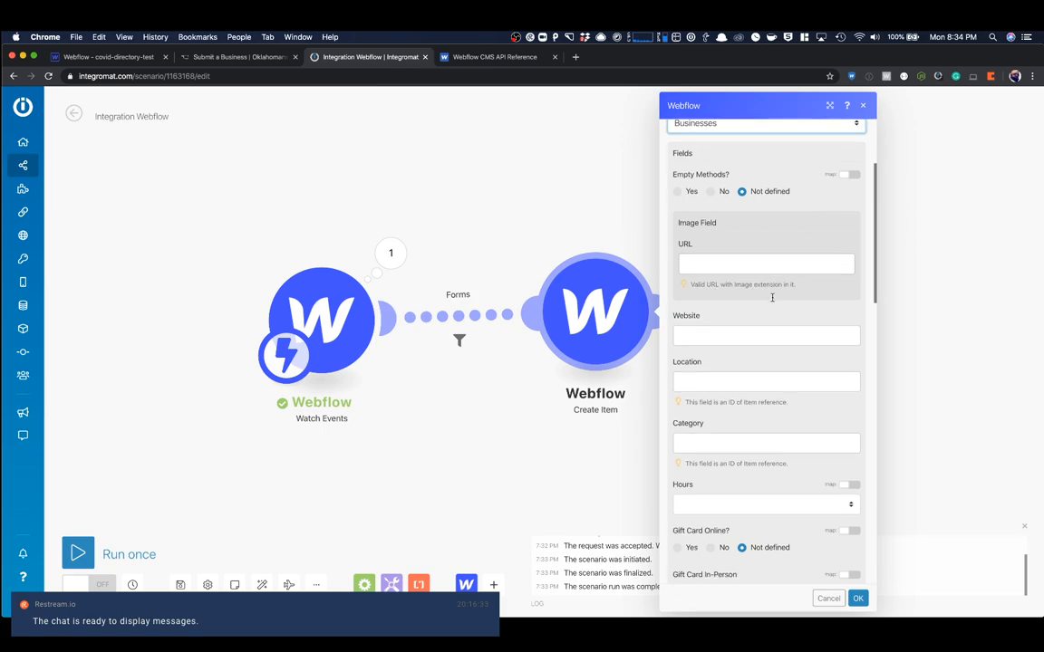
left_click(732, 288)
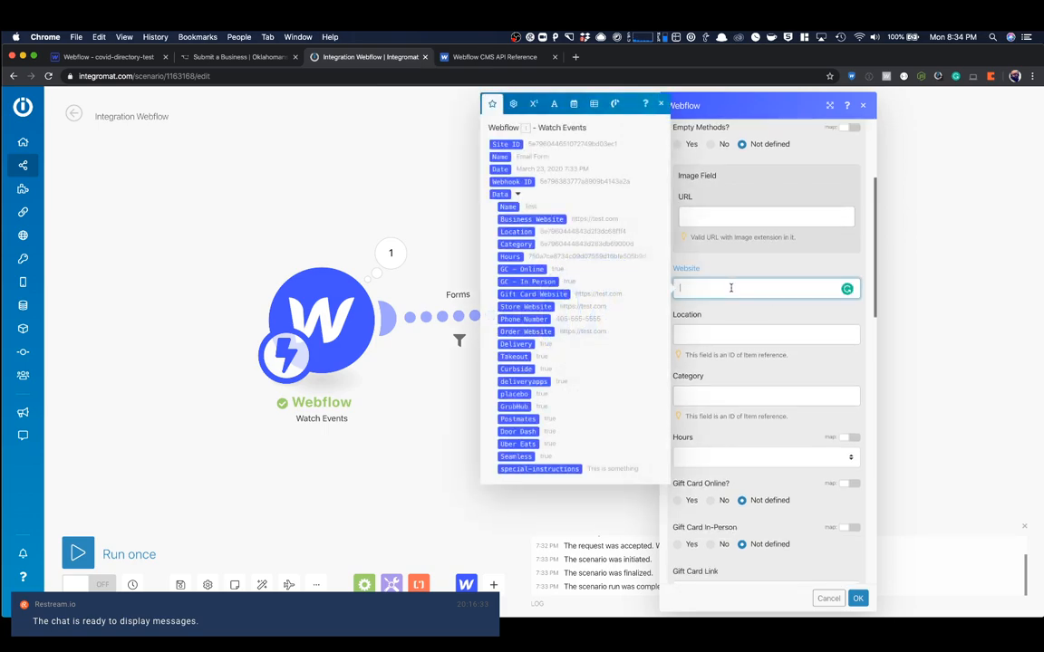
left_click(556, 221)
left_click(724, 336)
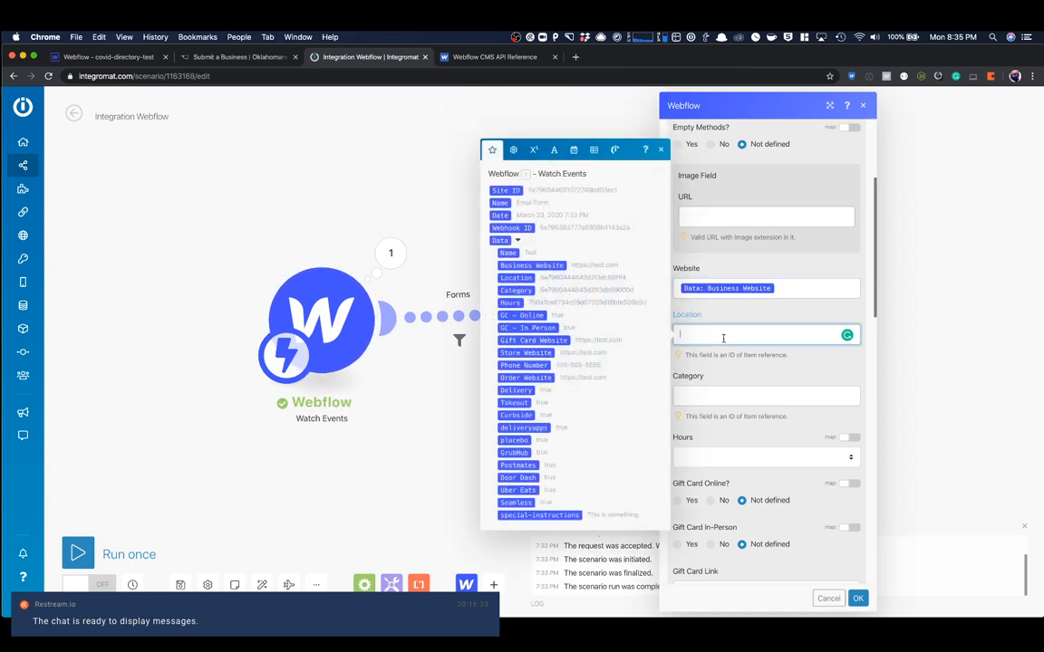
left_click(585, 278)
left_click(701, 390)
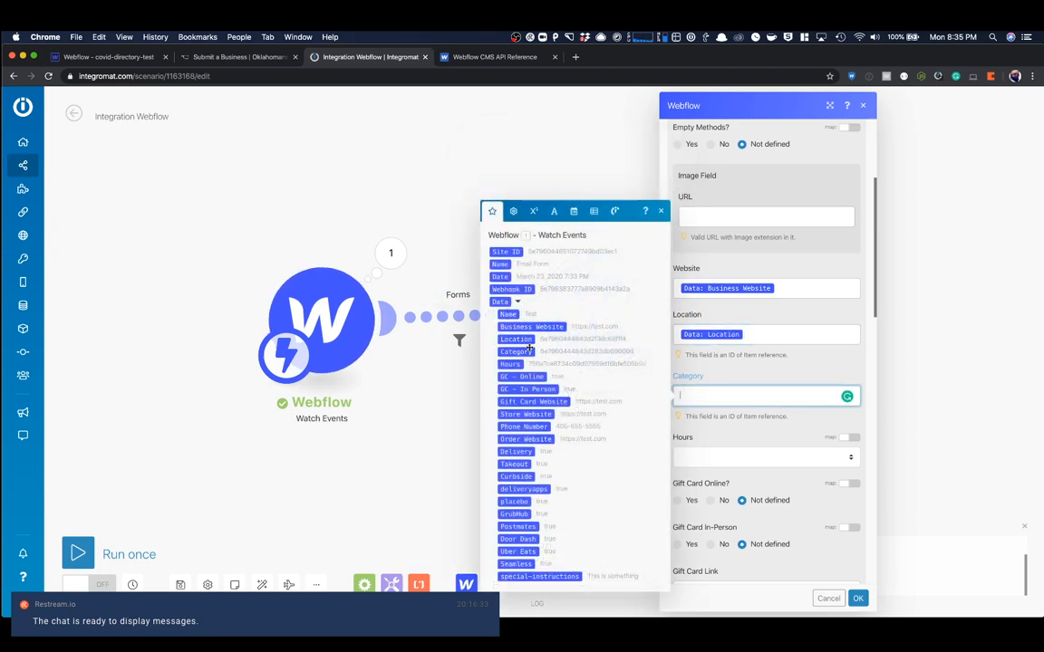
left_click(531, 352)
- Enable mapping for the Hours field and fill it with the form's Hours value
left_click(685, 457)
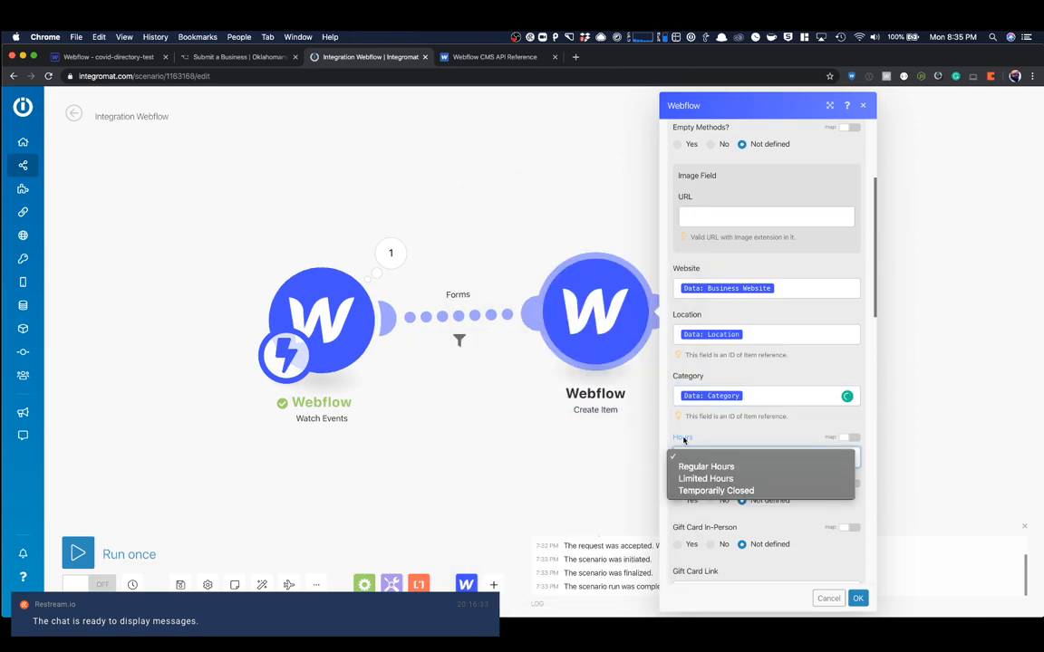
left_click(698, 453)
scroll(779, 401, "down", 3)
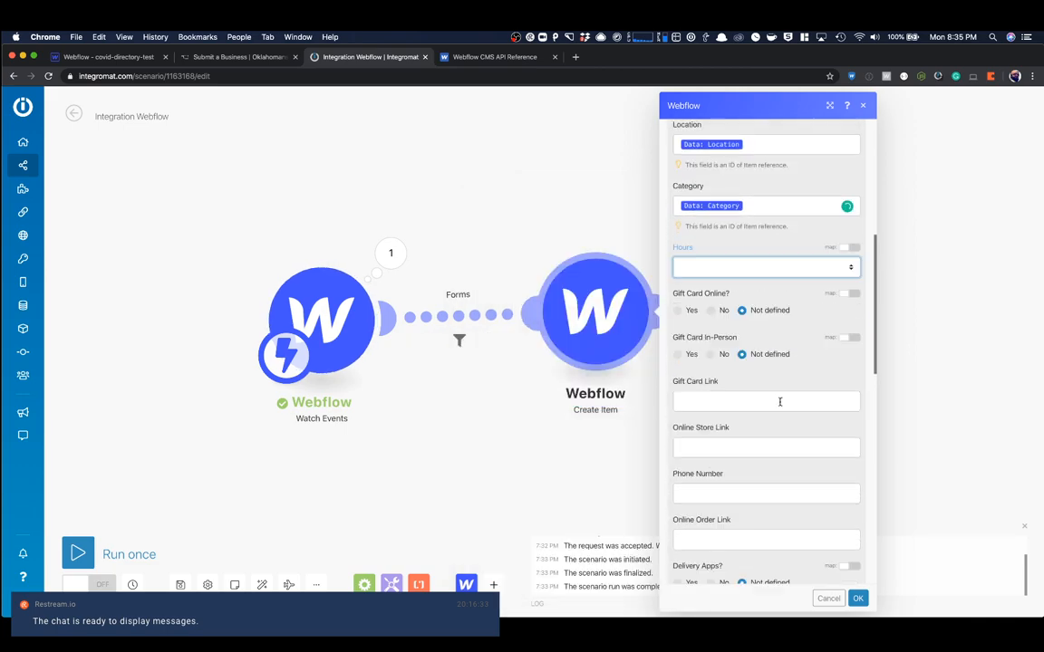
left_click(778, 267)
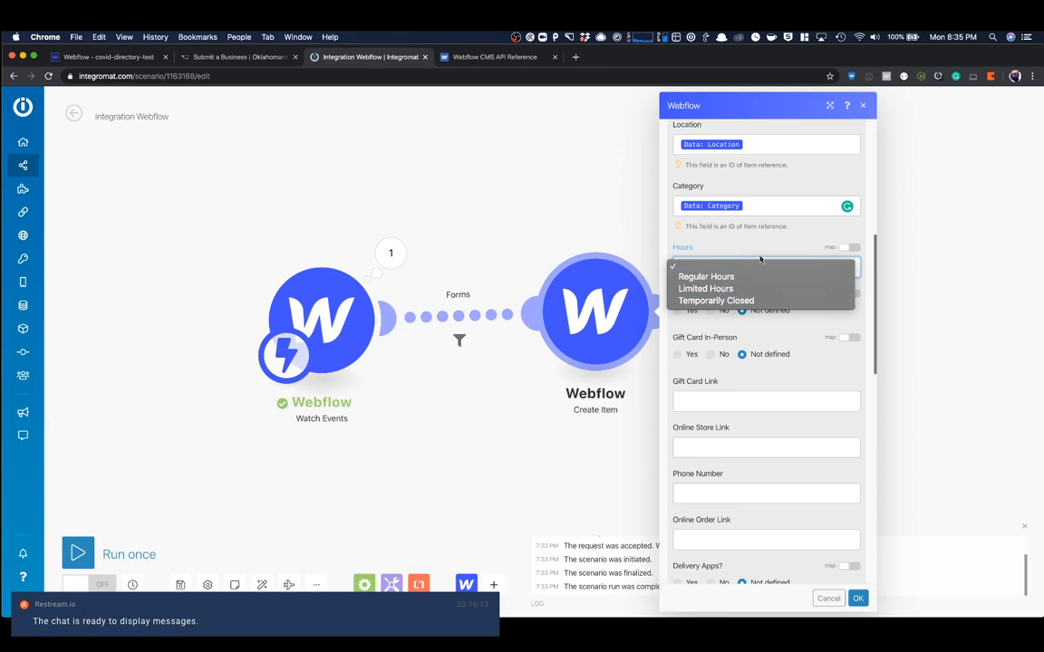
left_click(759, 248)
left_click(847, 248)
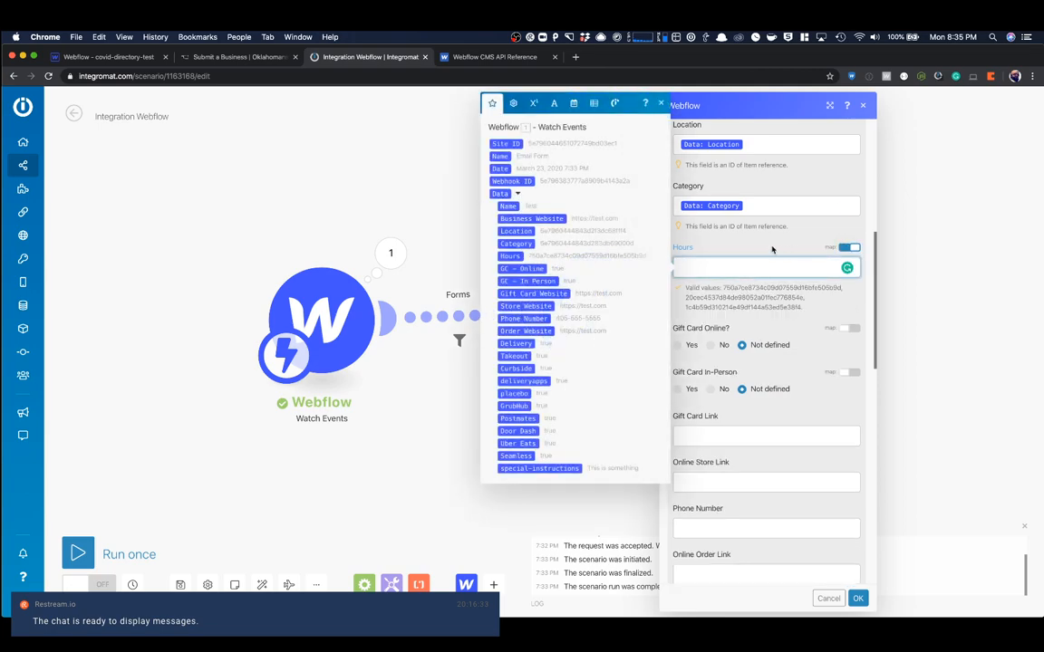
left_click(514, 255)
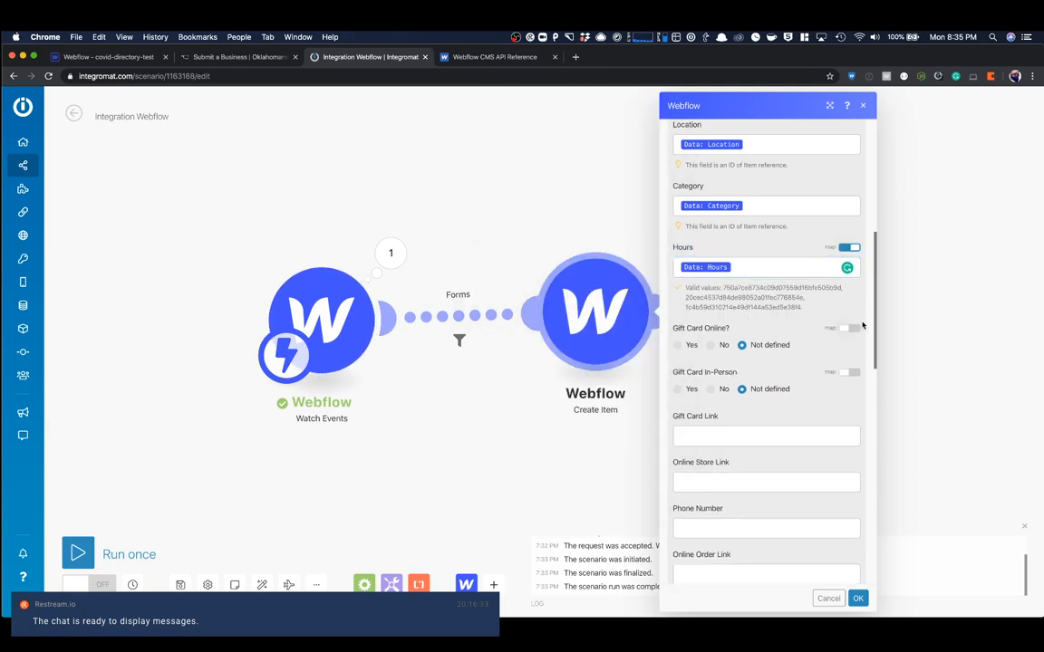
- Enable mapping for Gift Card Online and Gift Card In-Person, using the form's GC - Online and GC - In Person values
left_click(848, 329)
left_click(848, 377)
left_click(761, 349)
left_click(522, 329)
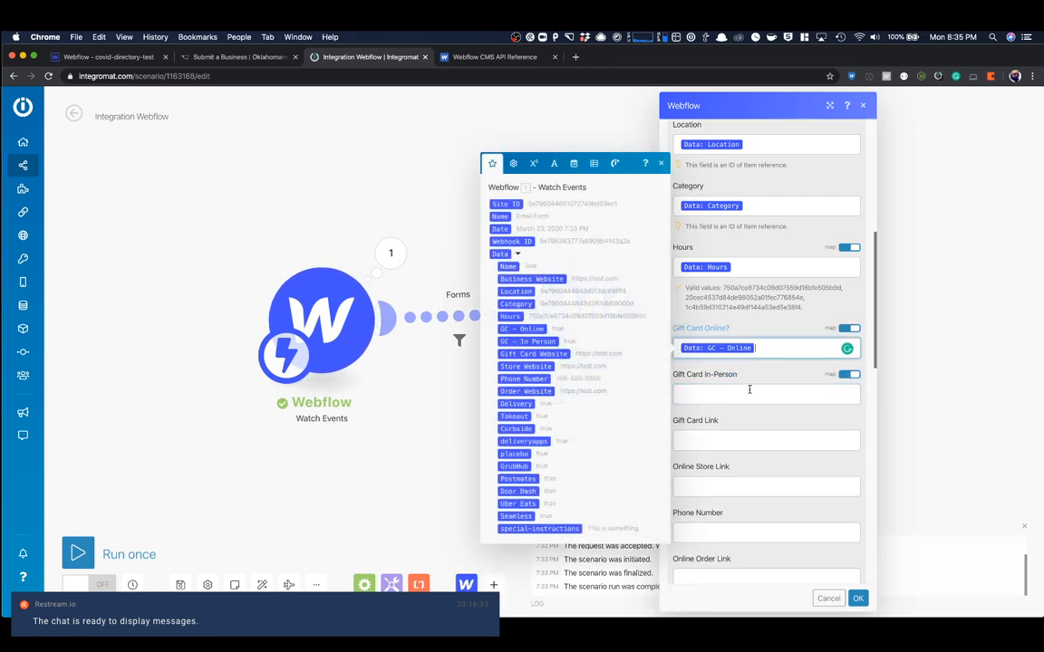
left_click(743, 396)
left_click(535, 387)
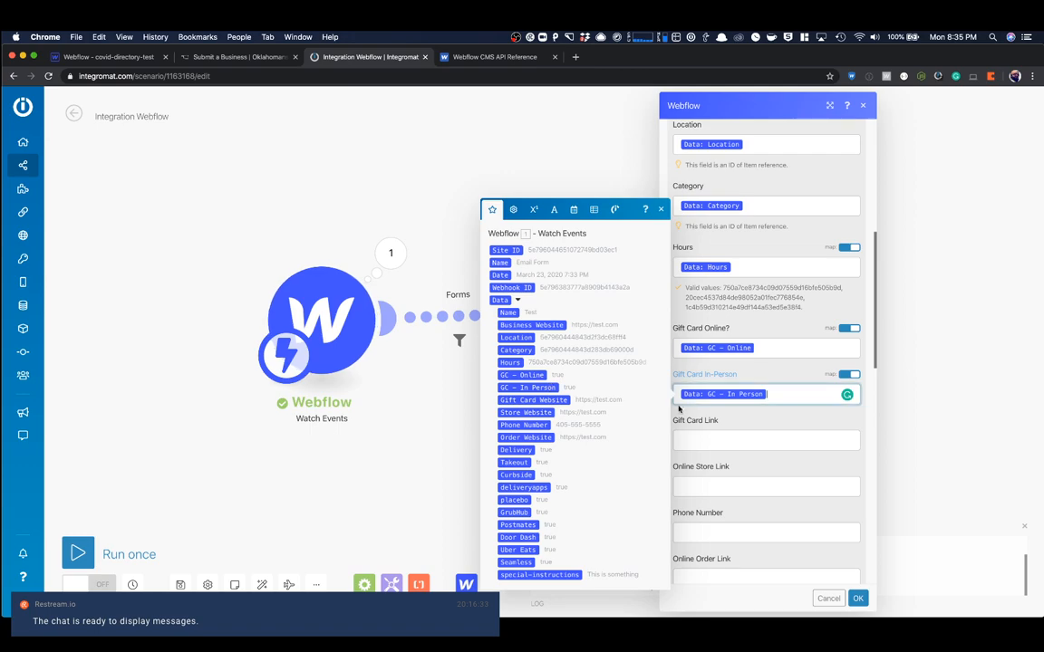
- Map Gift Card Link to the form's Gift Card Website and Online Store Link to its Store Website
scroll(712, 411, "down", 3)
left_click(710, 331)
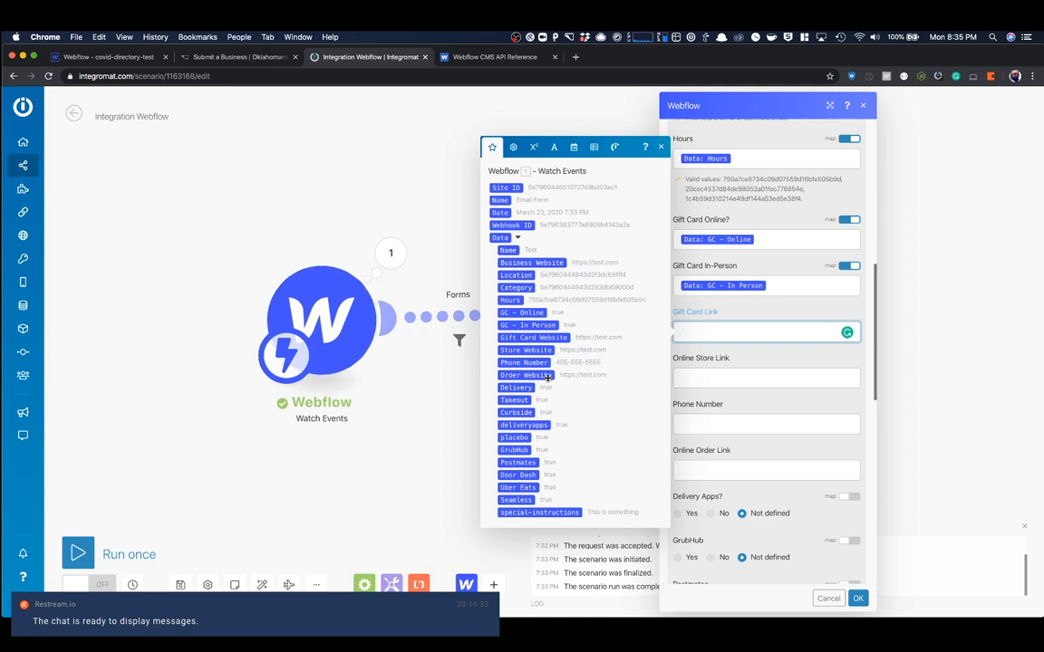
left_click(550, 332)
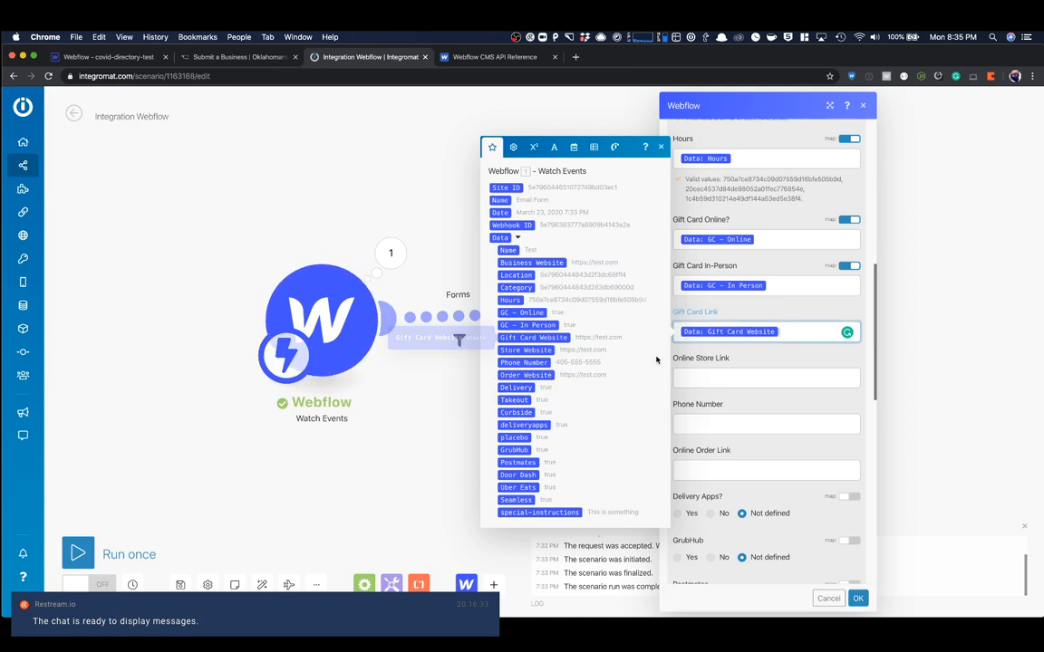
left_click(752, 379)
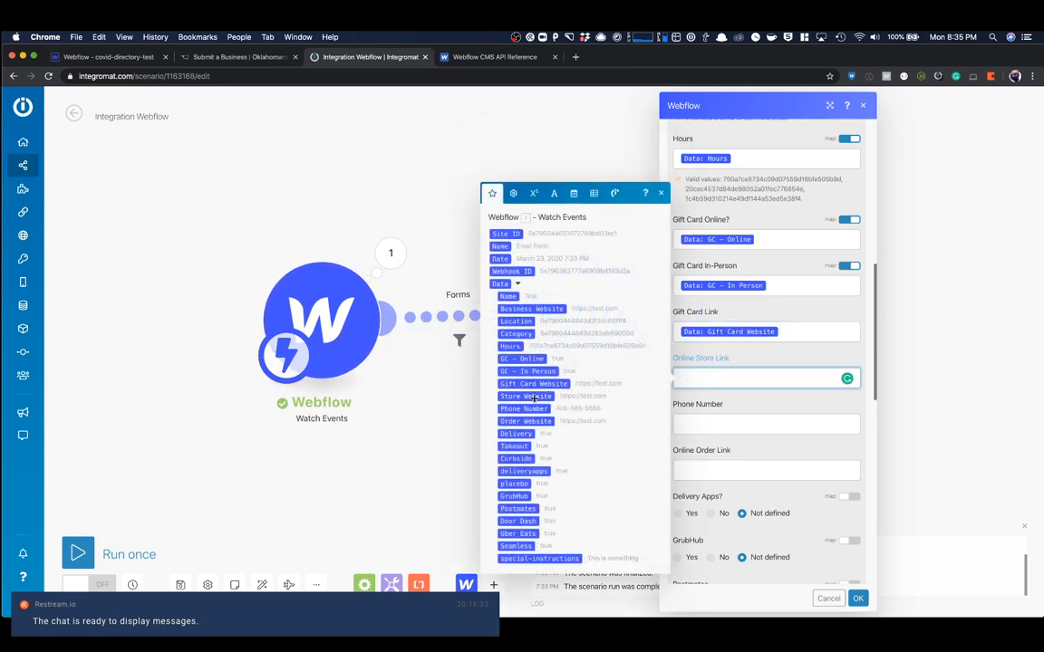
left_click(546, 399)
- Map Phone Number to the form's Phone Number and Online Order Link to its Order Website
key("Tab")
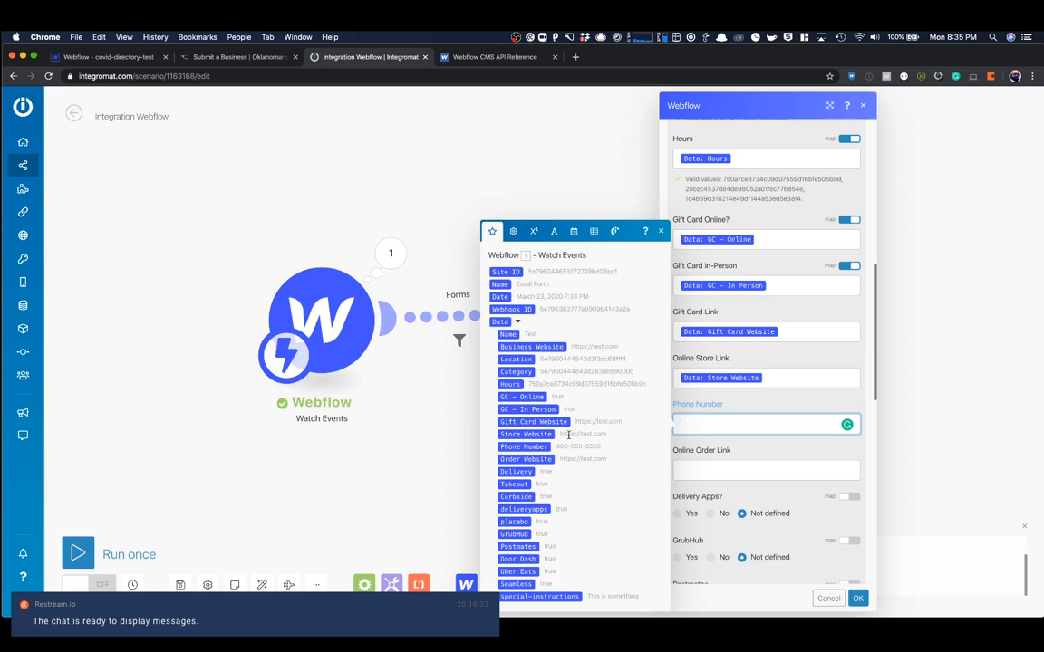
left_click(524, 447)
left_click(705, 464)
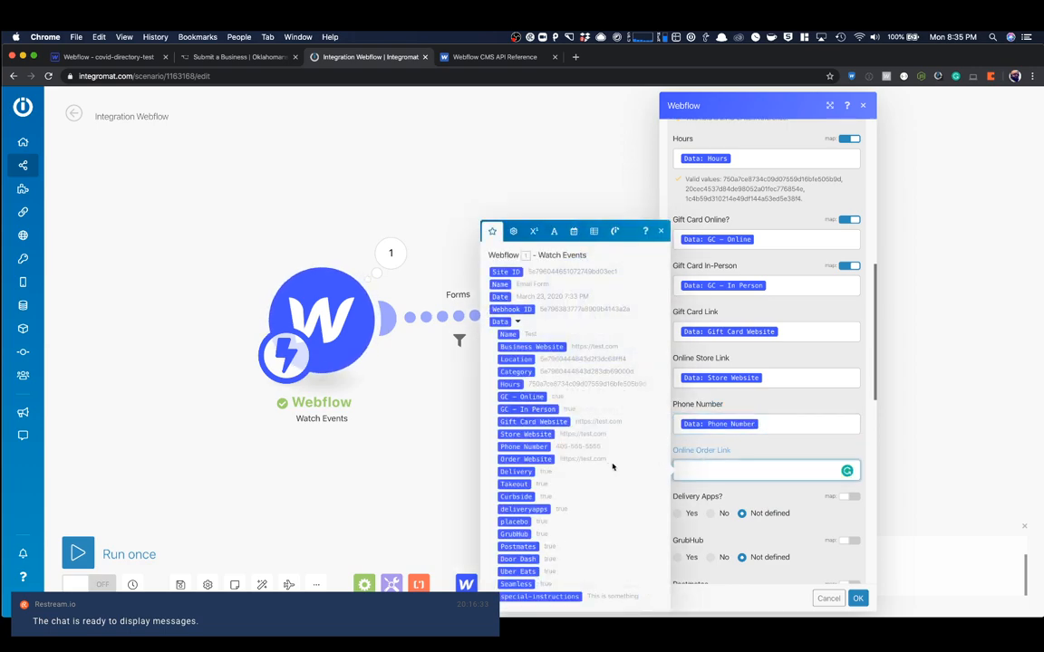
left_click(550, 461)
left_click(733, 495)
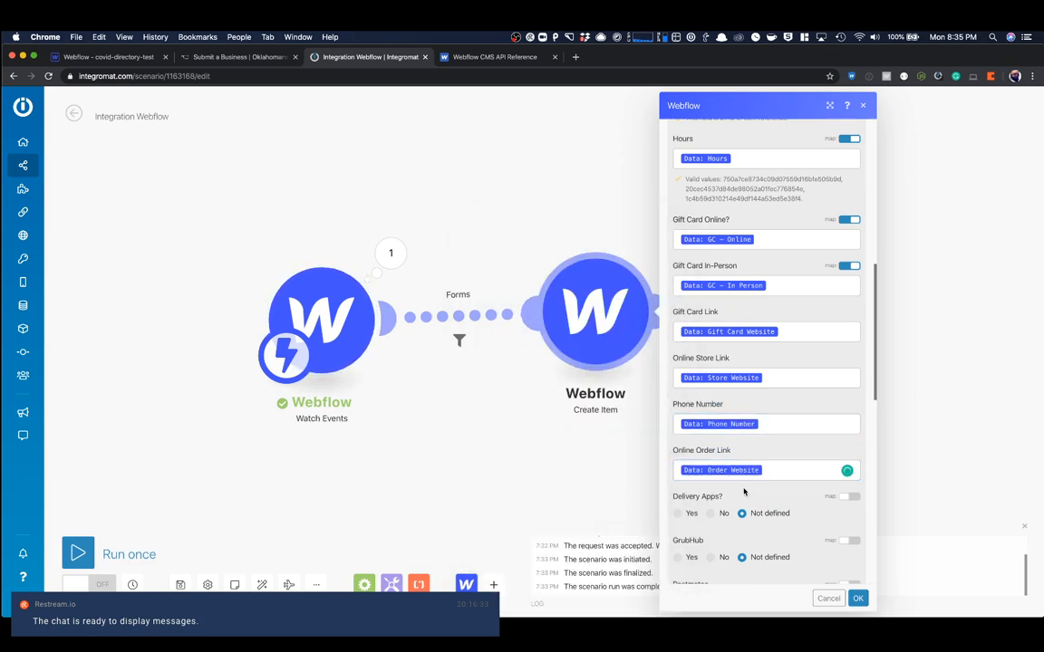
- Enable mapping for Delivery Apps and GrubHub, using the form's deliveryapps and GrubHub values
scroll(742, 494, "down", 5)
scroll(831, 214, "up", 1)
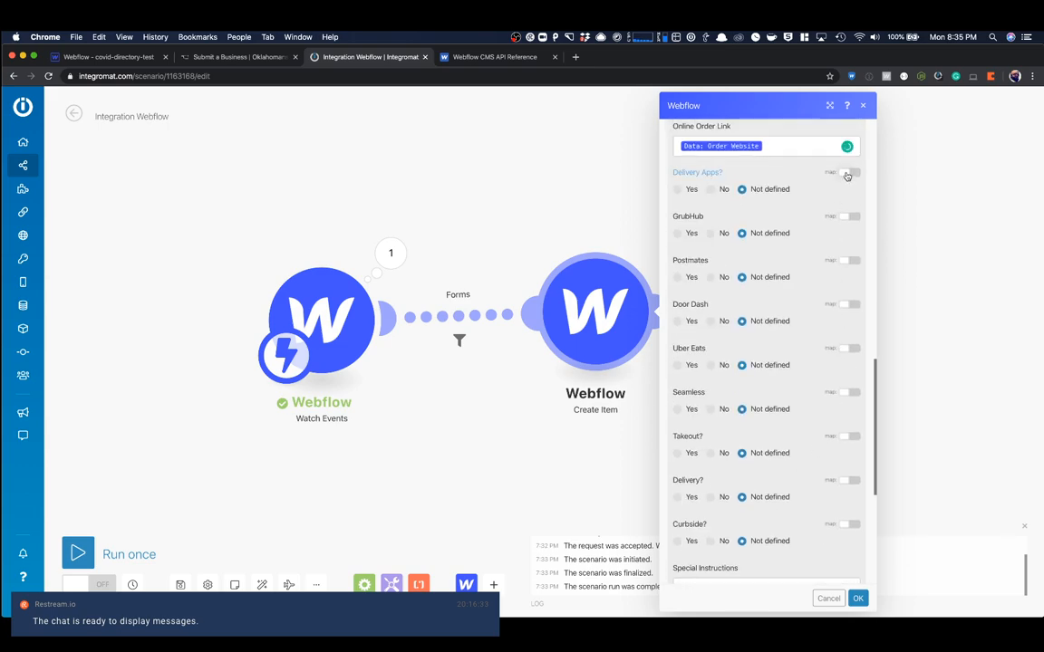
left_click(848, 173)
left_click(782, 194)
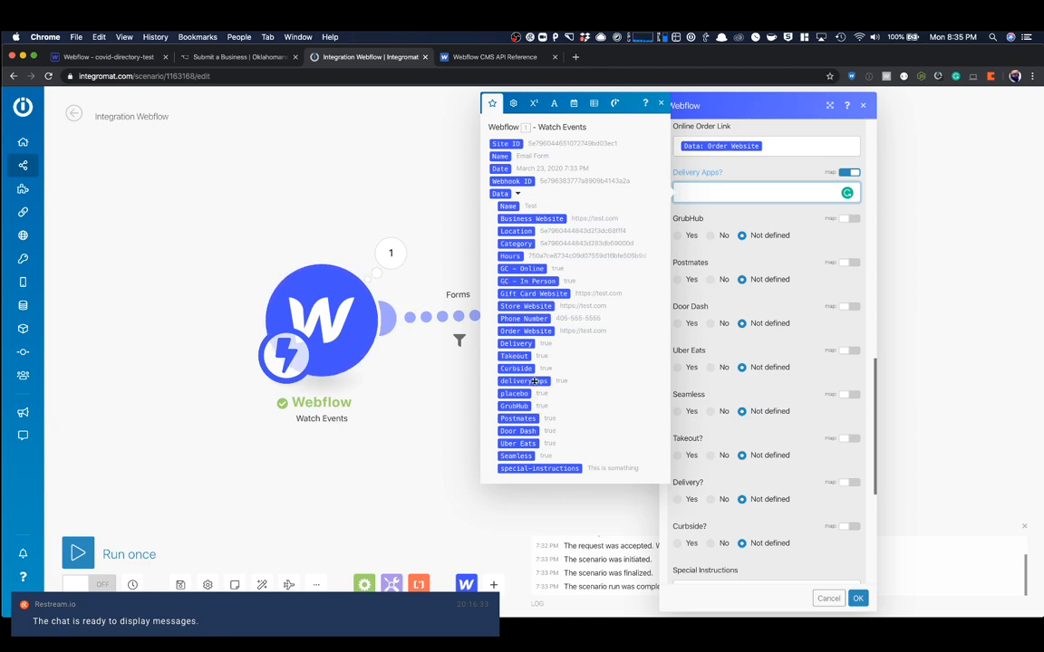
left_click(535, 382)
left_click(848, 219)
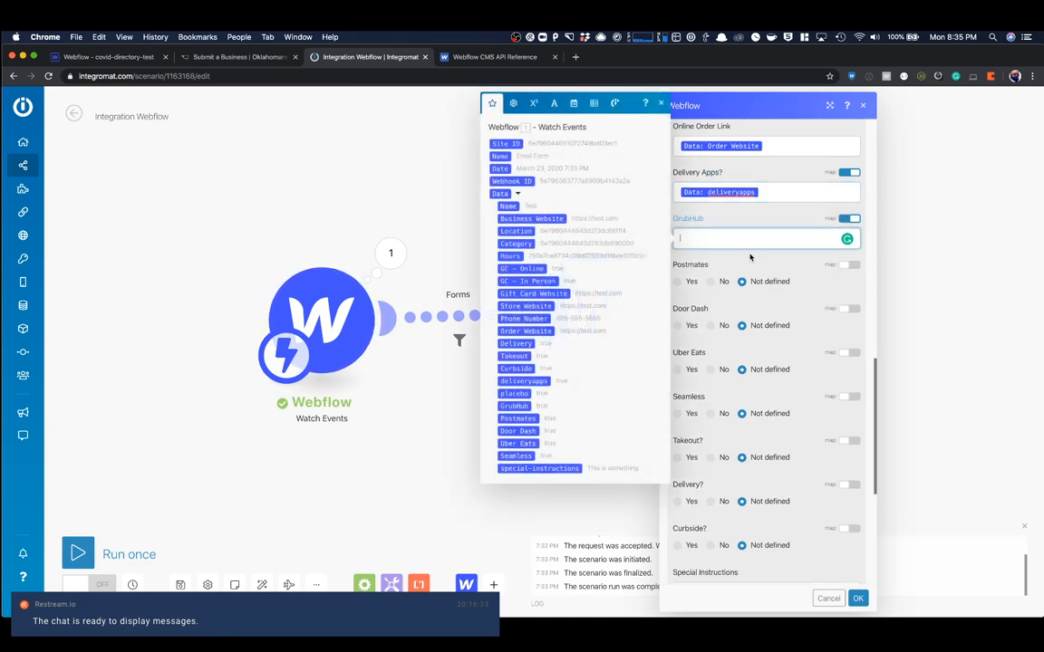
left_click(513, 406)
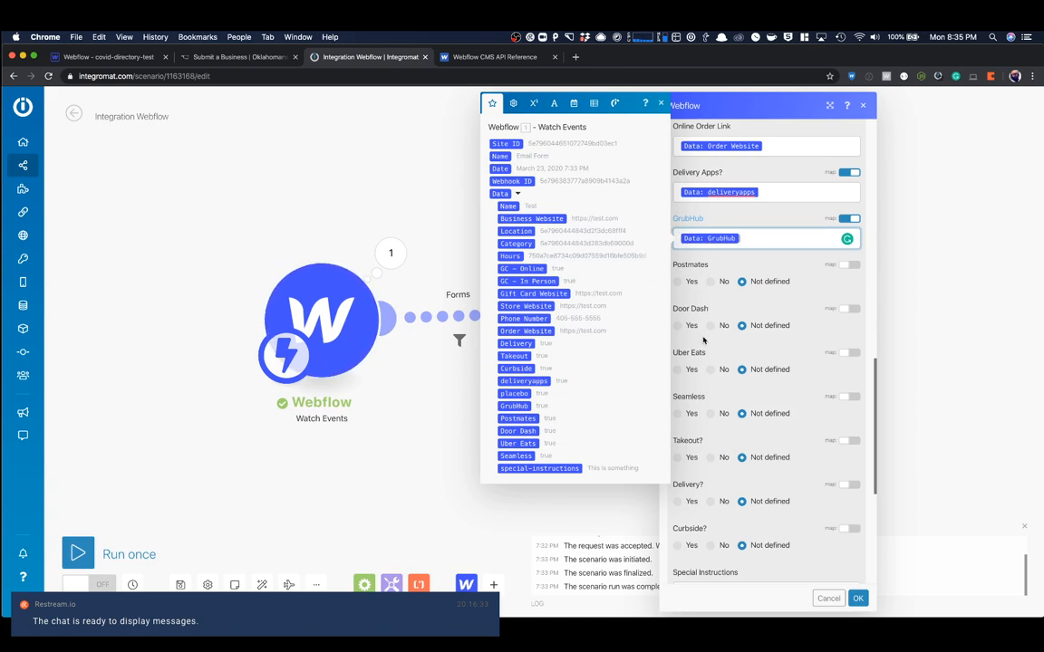
- Enable mapping for Postmates and Door Dash, using the form's Postmates and Door Dash values
left_click(848, 264)
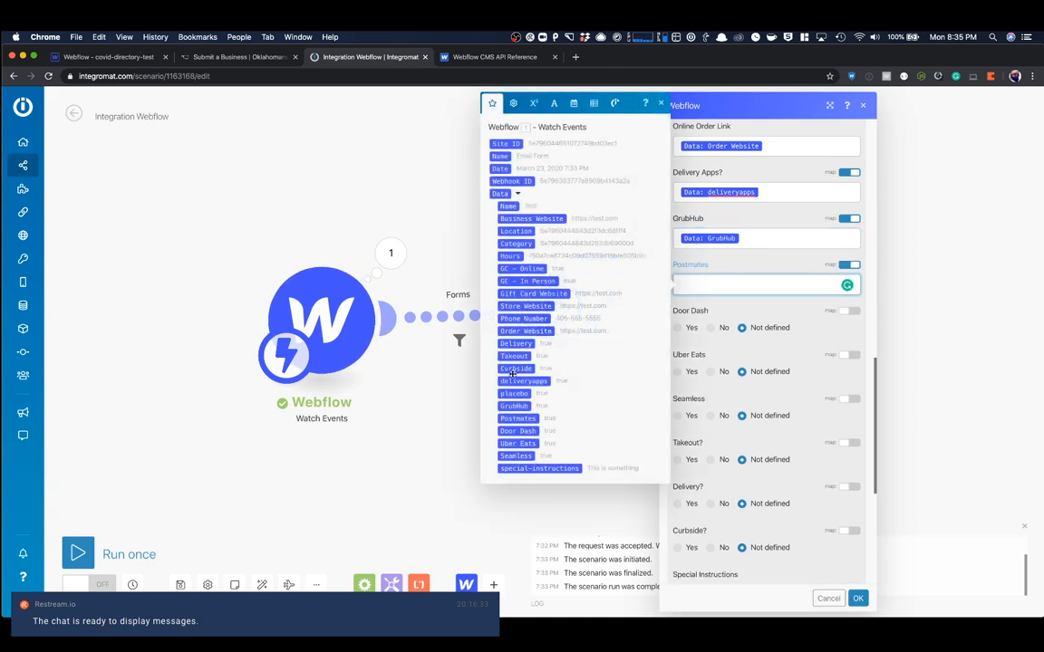
left_click(517, 419)
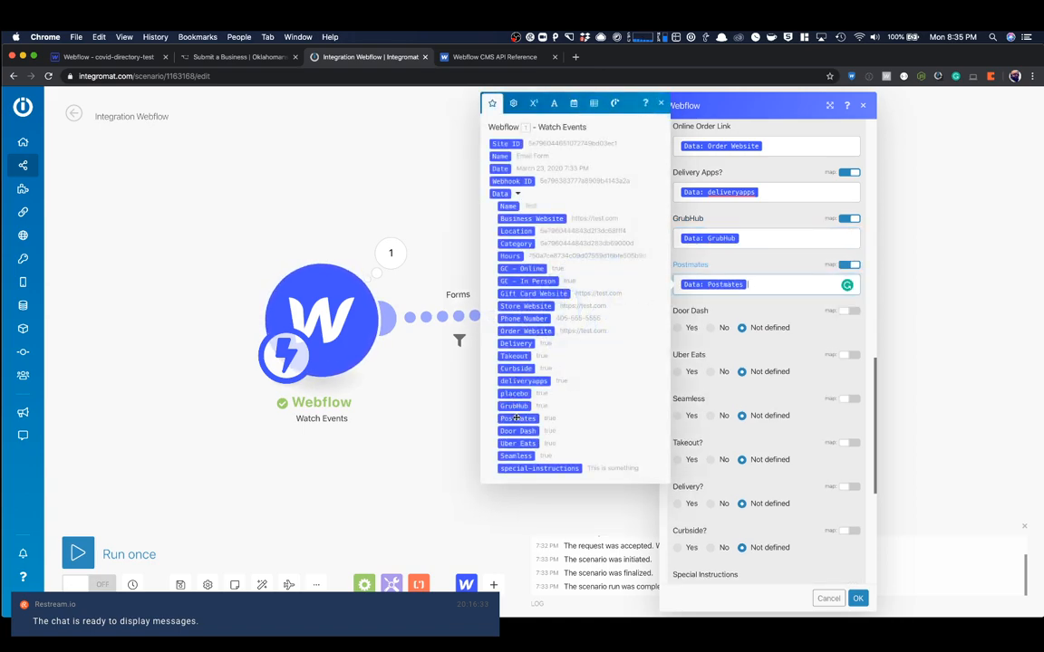
left_click(849, 311)
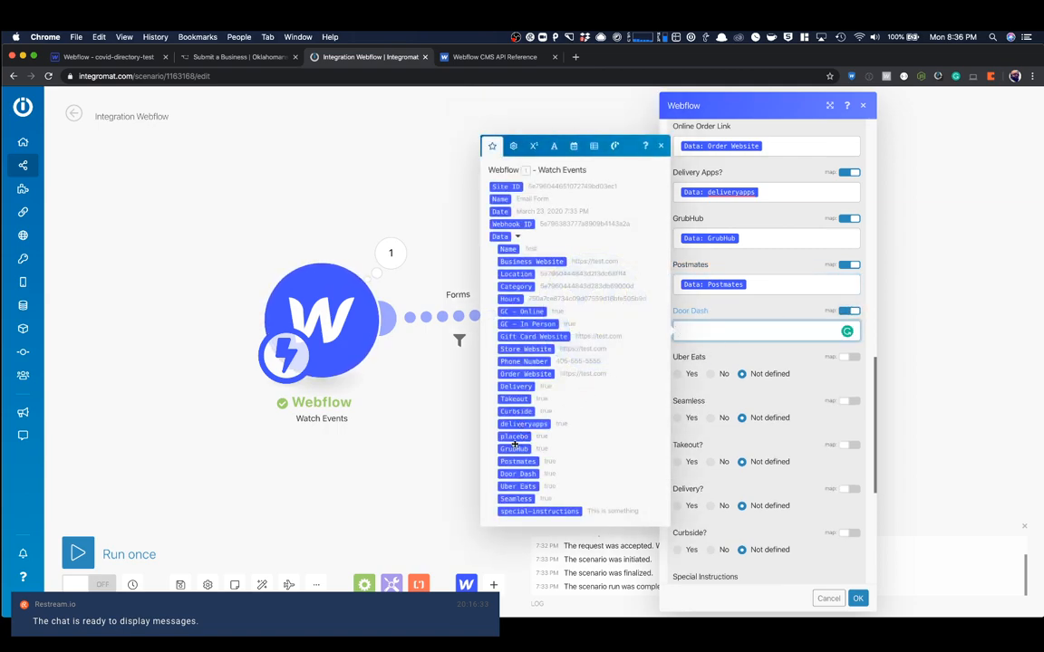
left_click(516, 473)
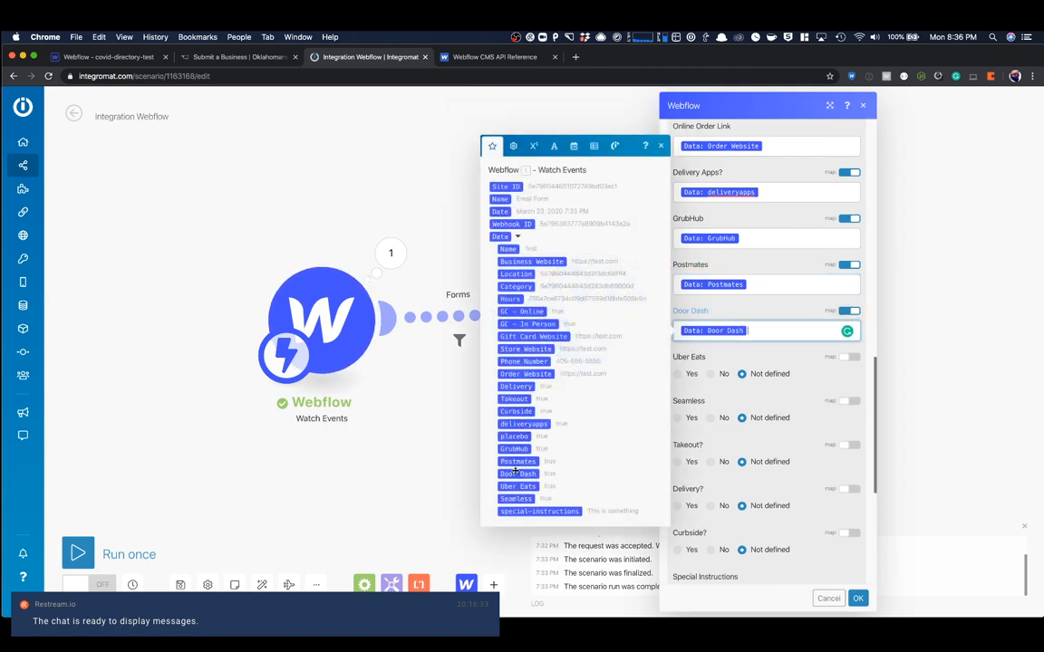
- Enable mapping for Uber Eats and Seamless, using the form's Uber Eats and Seamless values
left_click(848, 358)
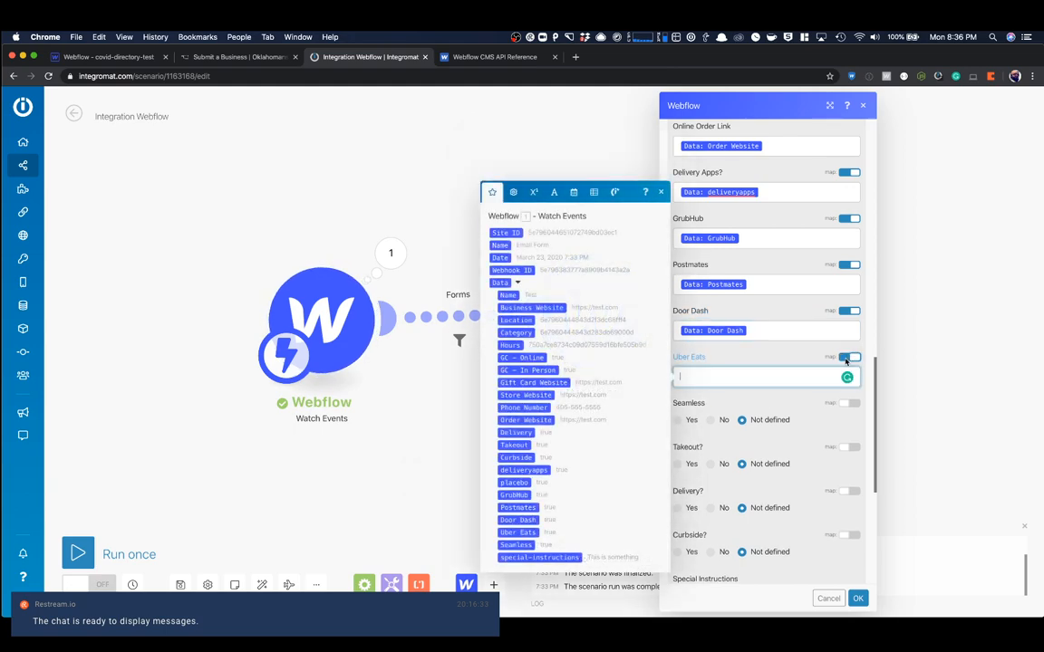
left_click(517, 532)
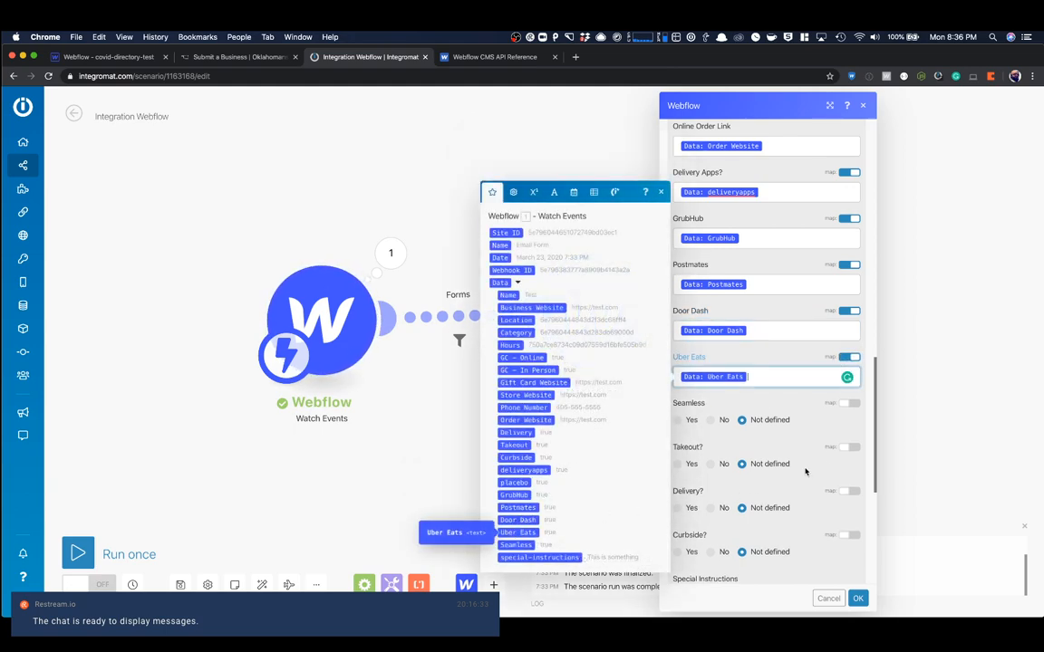
left_click(848, 404)
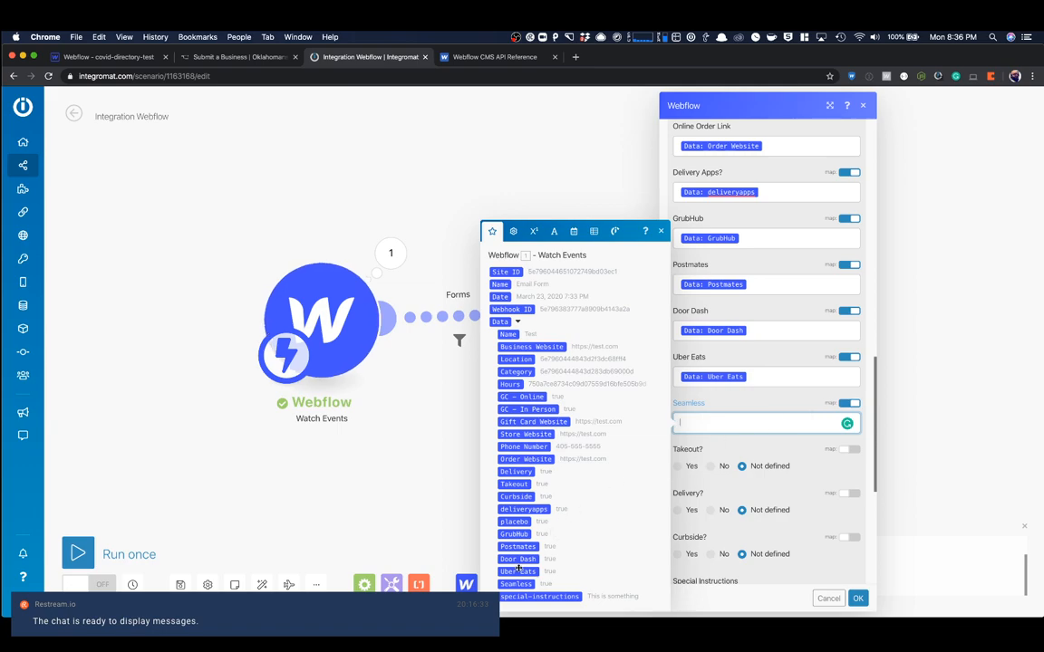
left_click(520, 582)
- Enable mapping for Takeout? and Delivery?, using the form's Takeout and Delivery values
left_click(849, 449)
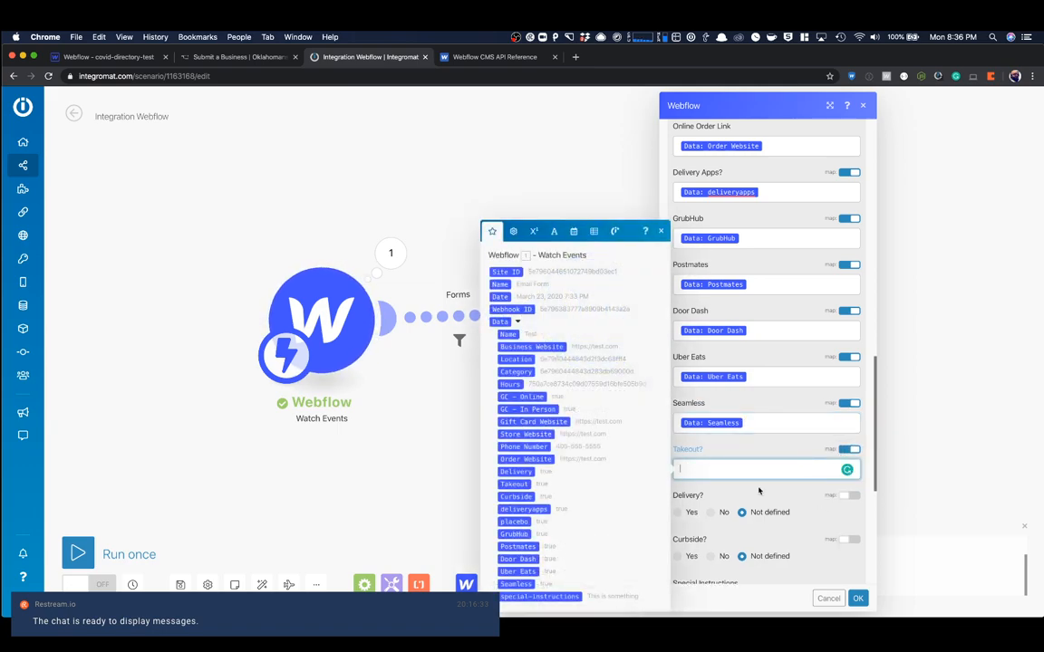
left_click(515, 485)
left_click(849, 496)
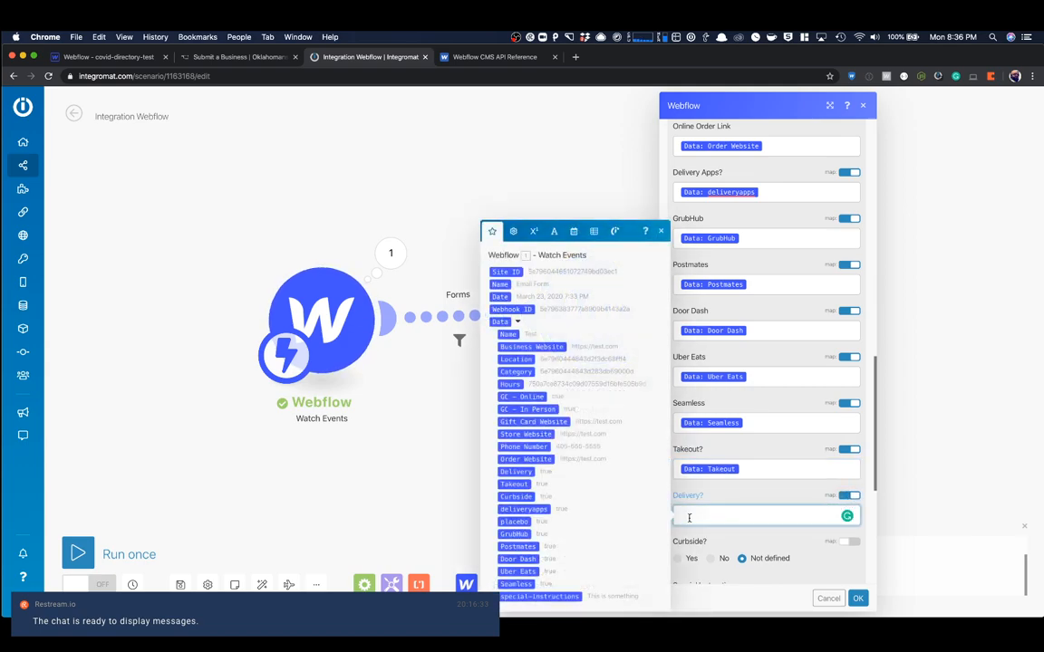
left_click(515, 472)
left_click(753, 537)
- Enable mapping for Curbside? and assign it the form's Curbside value
scroll(755, 534, "down", 5)
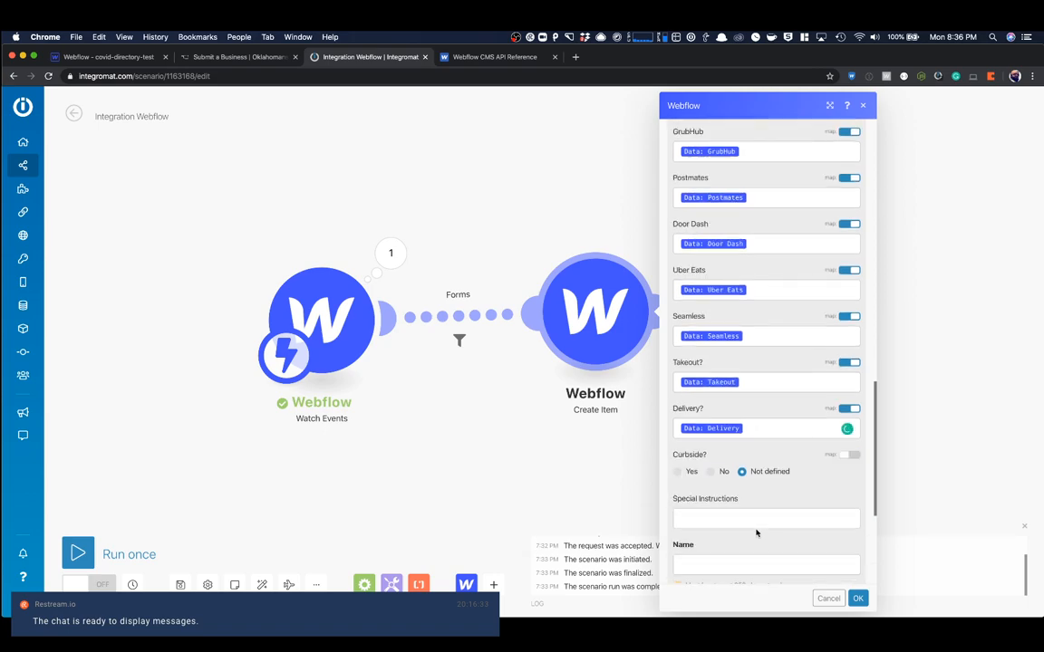
left_click(843, 336)
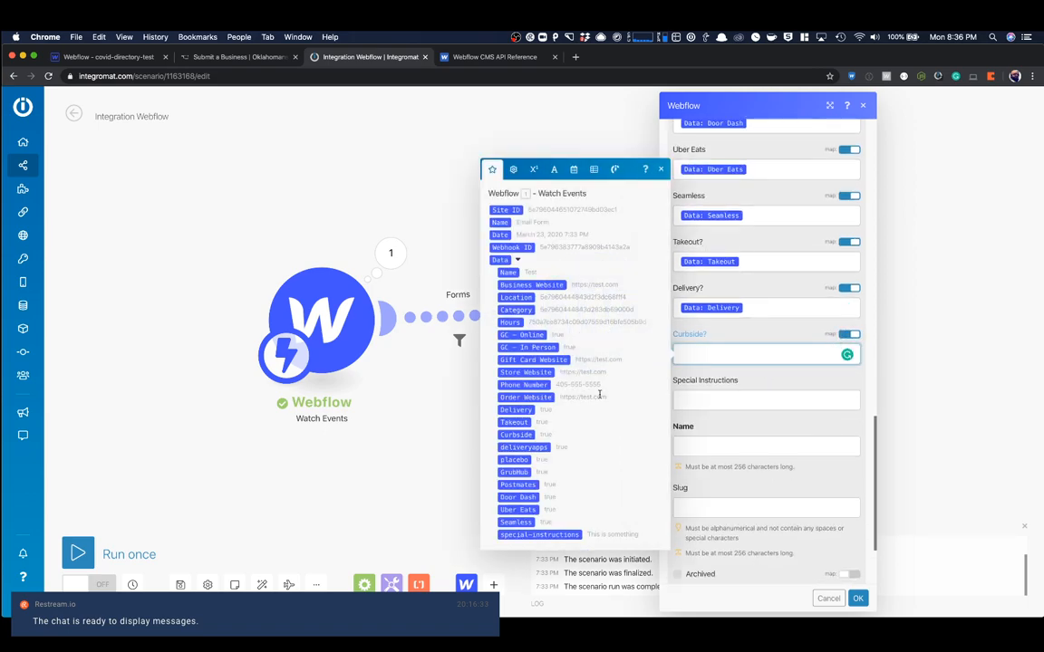
left_click(529, 435)
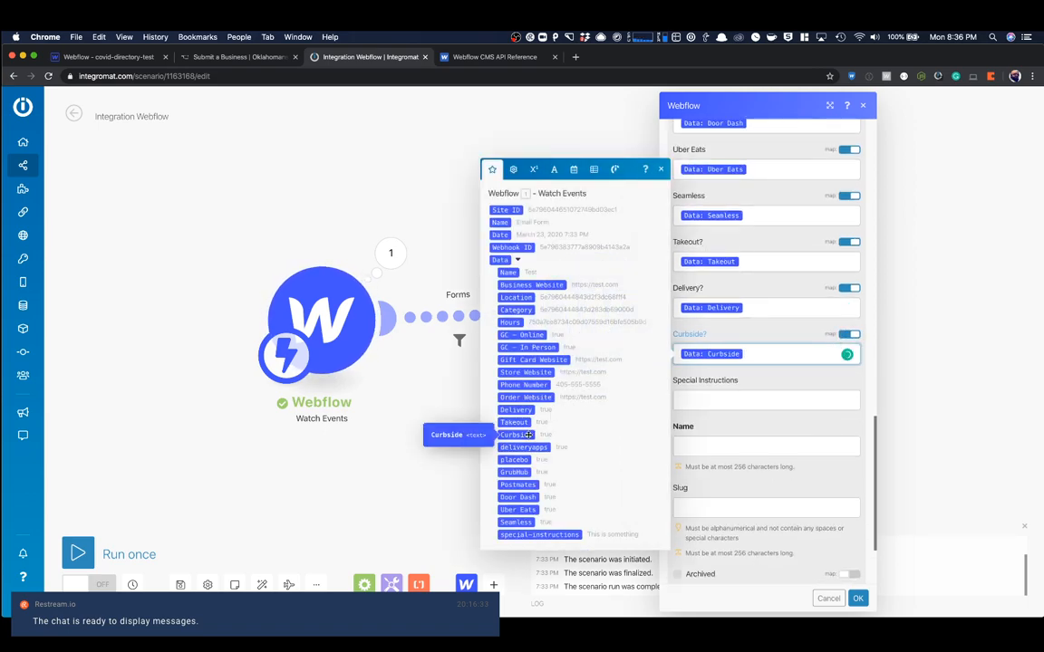
left_click(790, 377)
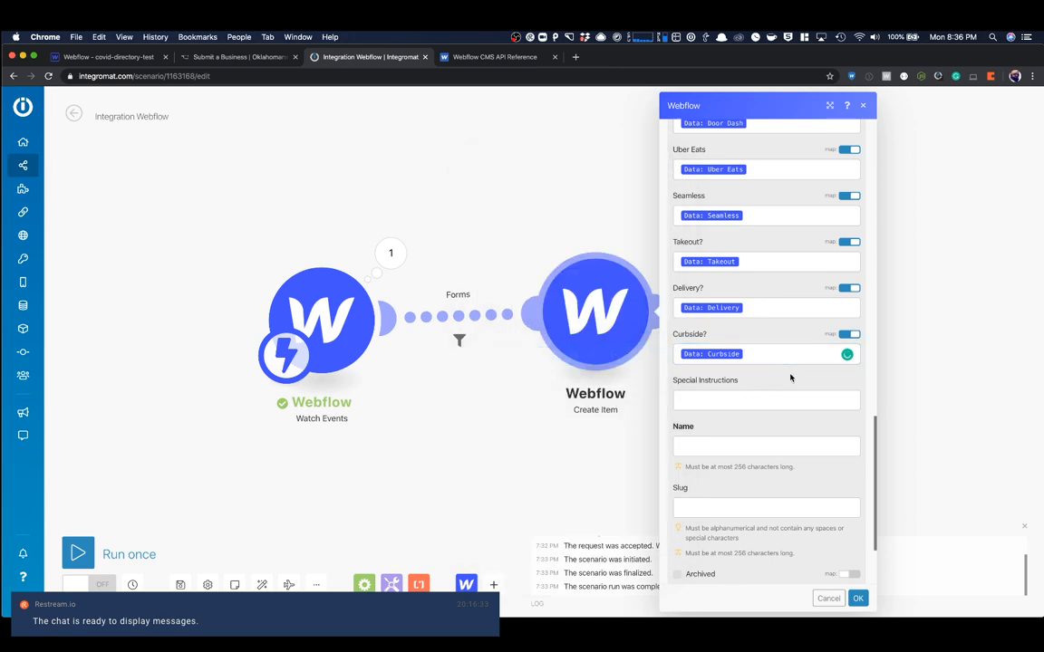
- Check the Delivery Apps? mapping against the form values available from Watch Events
scroll(790, 378, "up", 5)
scroll(790, 378, "up", 2)
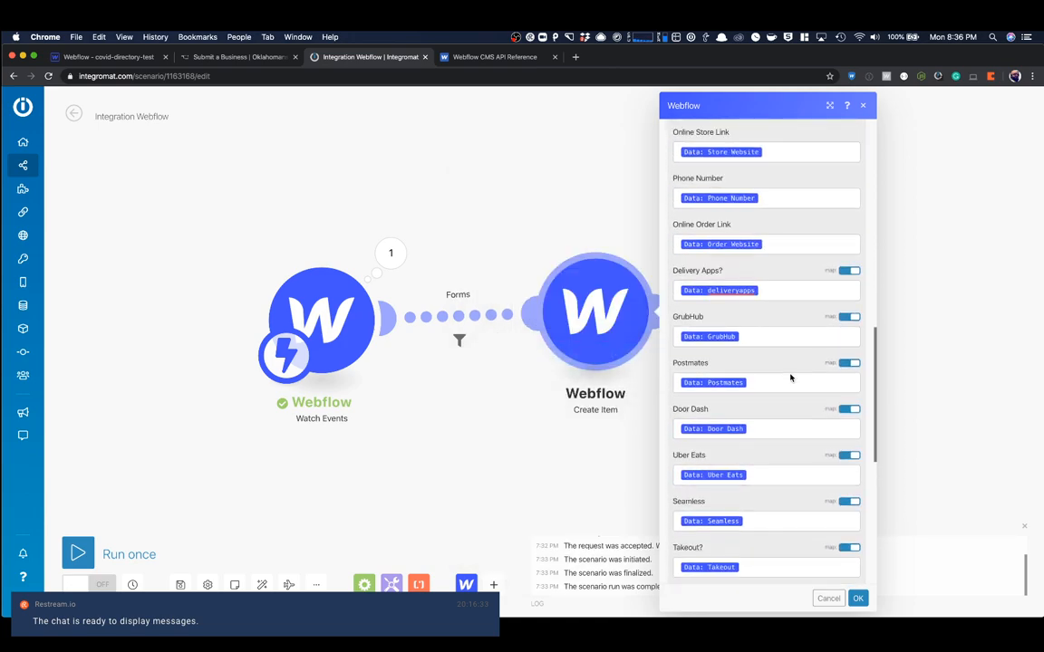
left_click(790, 293)
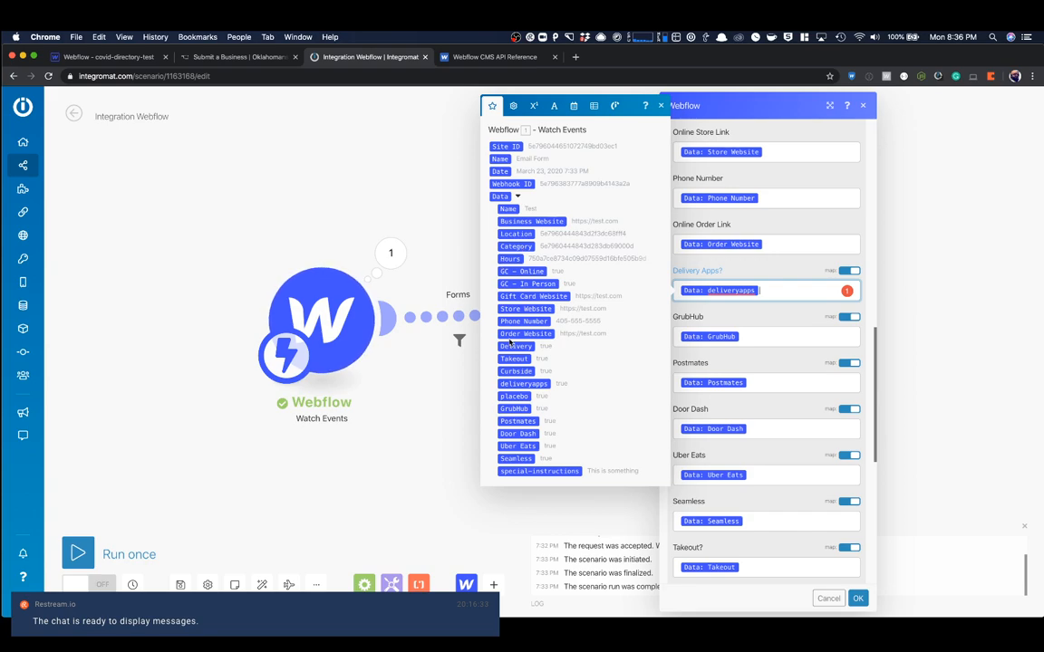
left_click(774, 332)
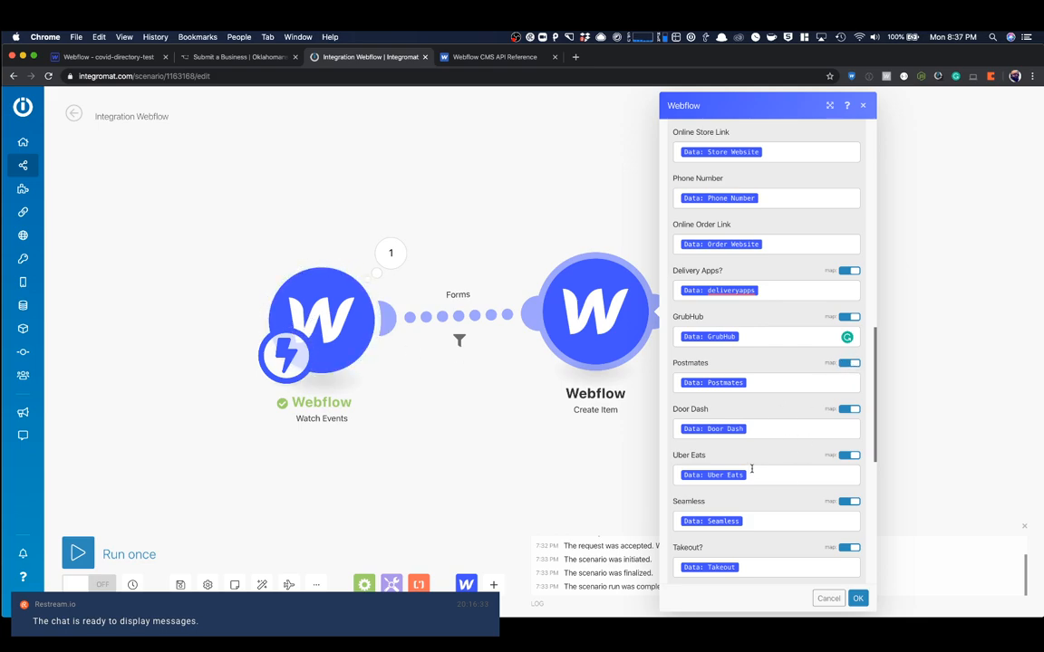
- Map Special Instructions to the form's special-instructions value and the item's Name to the form's Name value
scroll(752, 470, "down", 5)
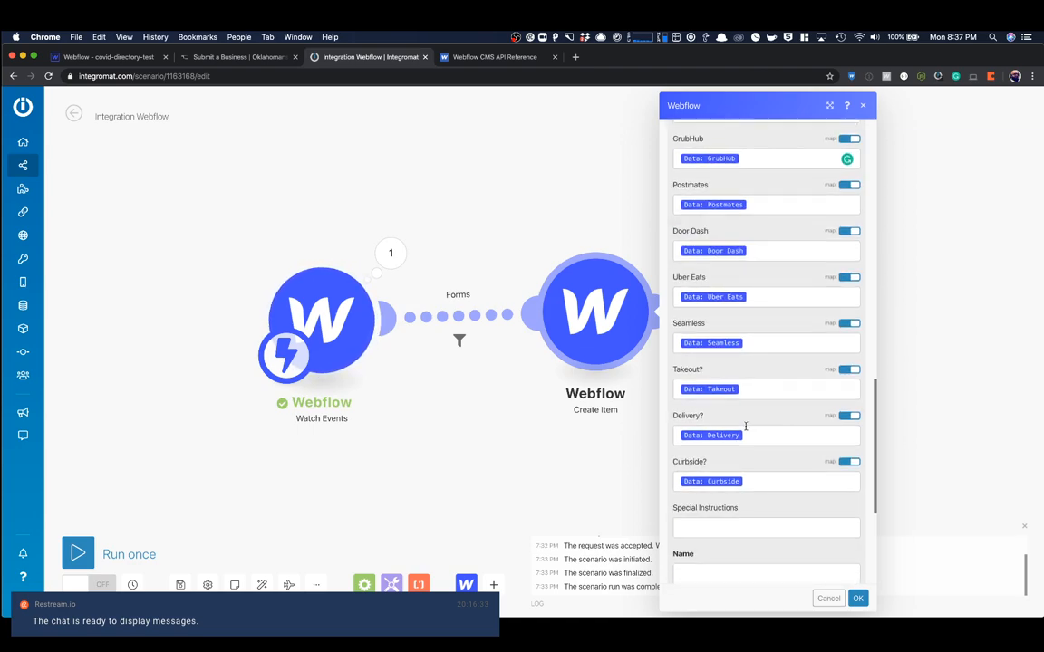
scroll(746, 425, "down", 1)
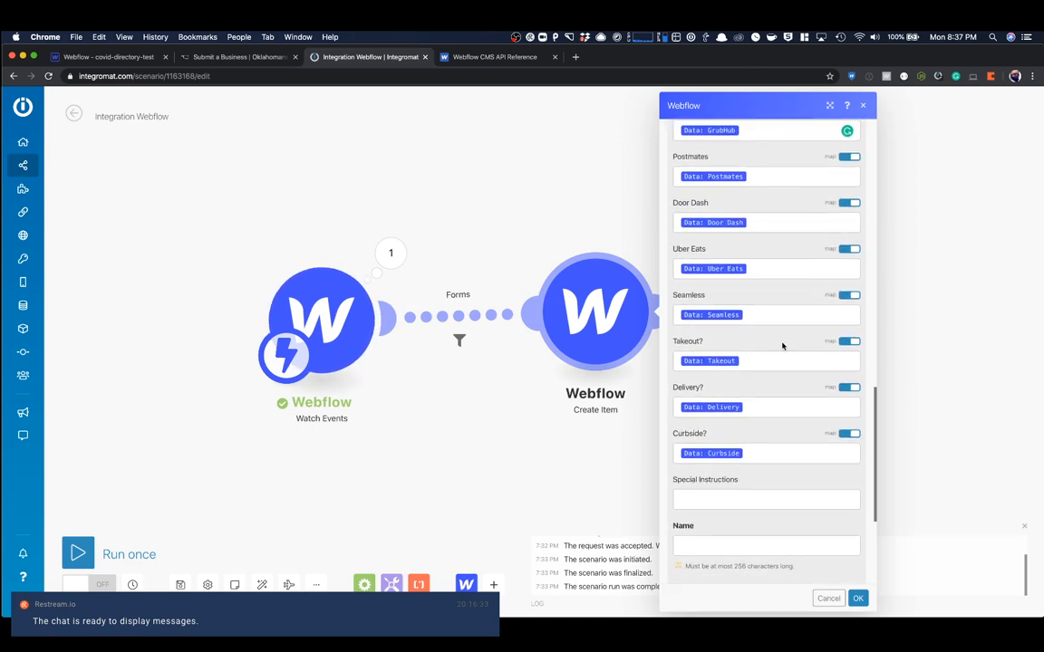
scroll(796, 359, "down", 5)
left_click(709, 284)
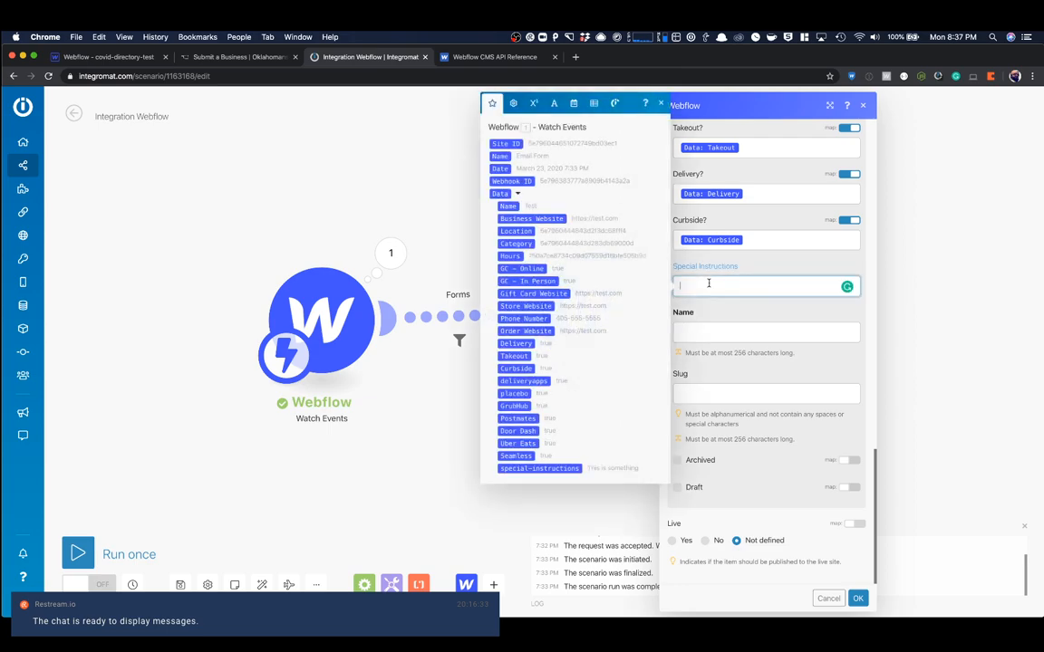
left_click(567, 467)
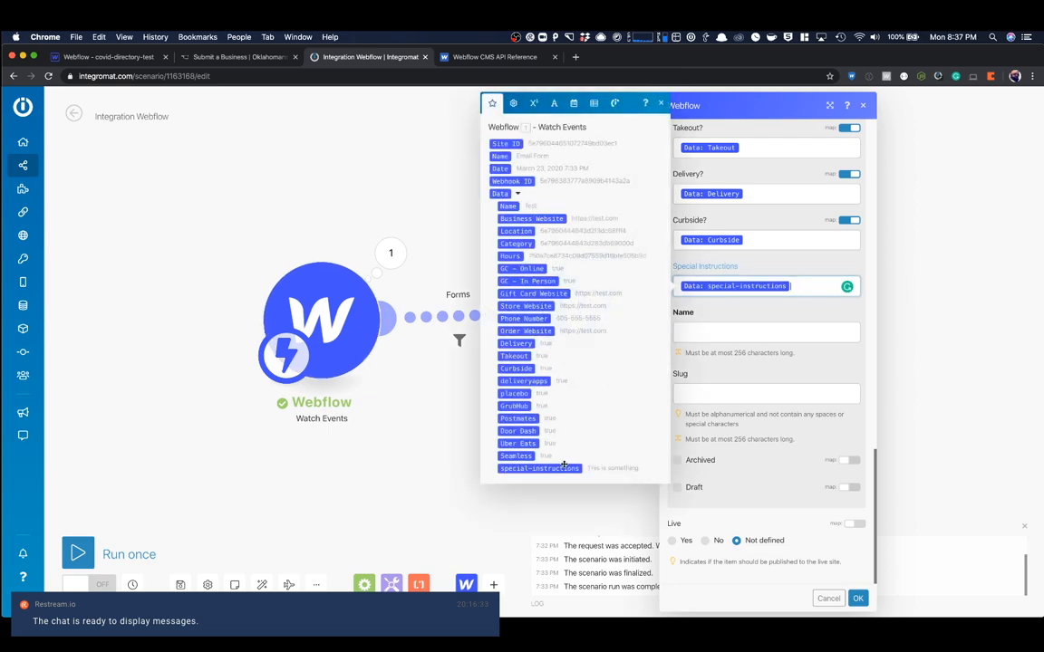
left_click(745, 331)
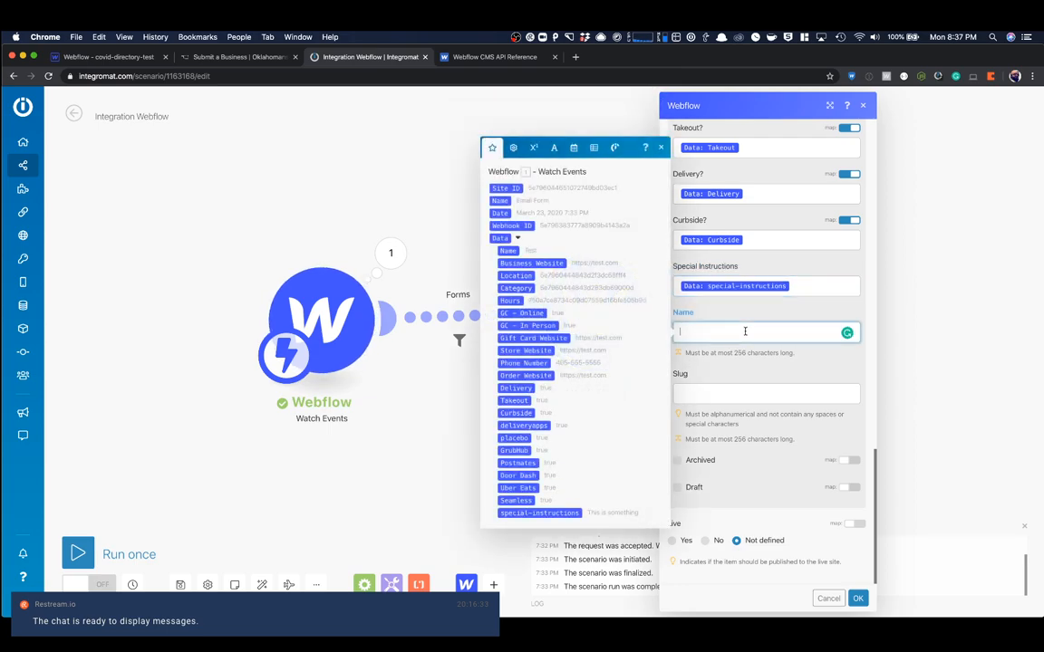
left_click(507, 250)
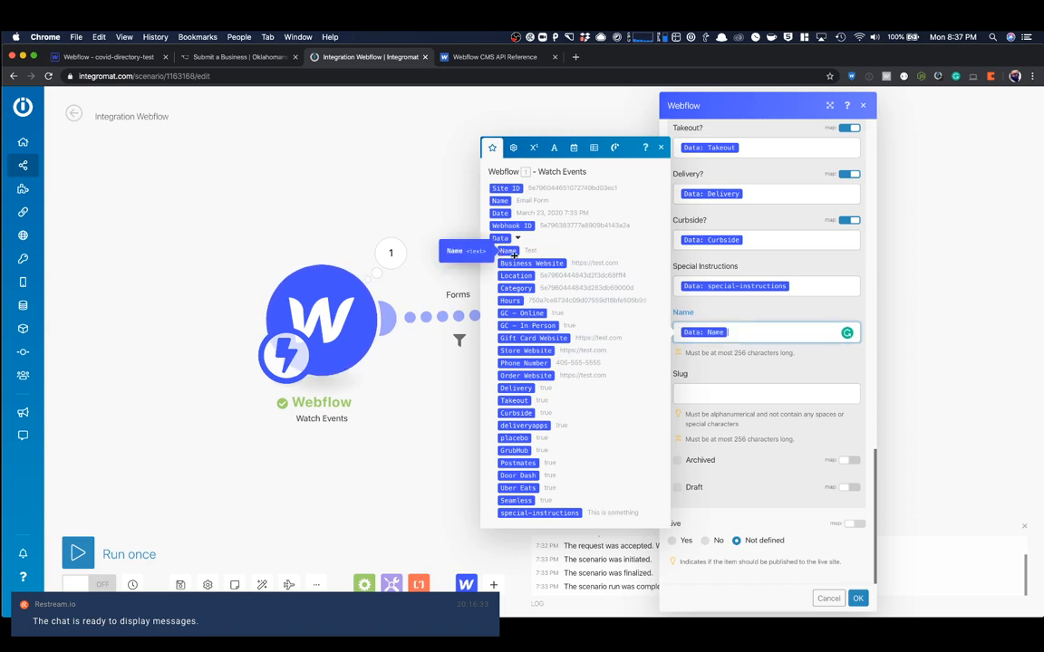
left_click(743, 370)
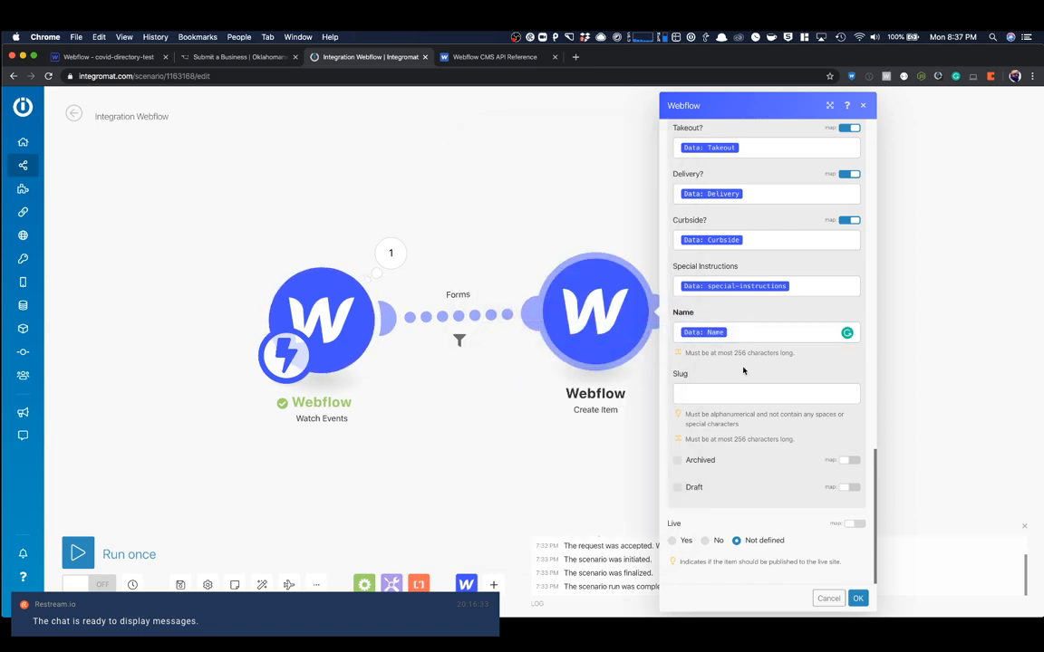
- Mark created items as Draft, set Live to No, and save the Create Item settings
left_click(850, 490)
left_click(853, 489)
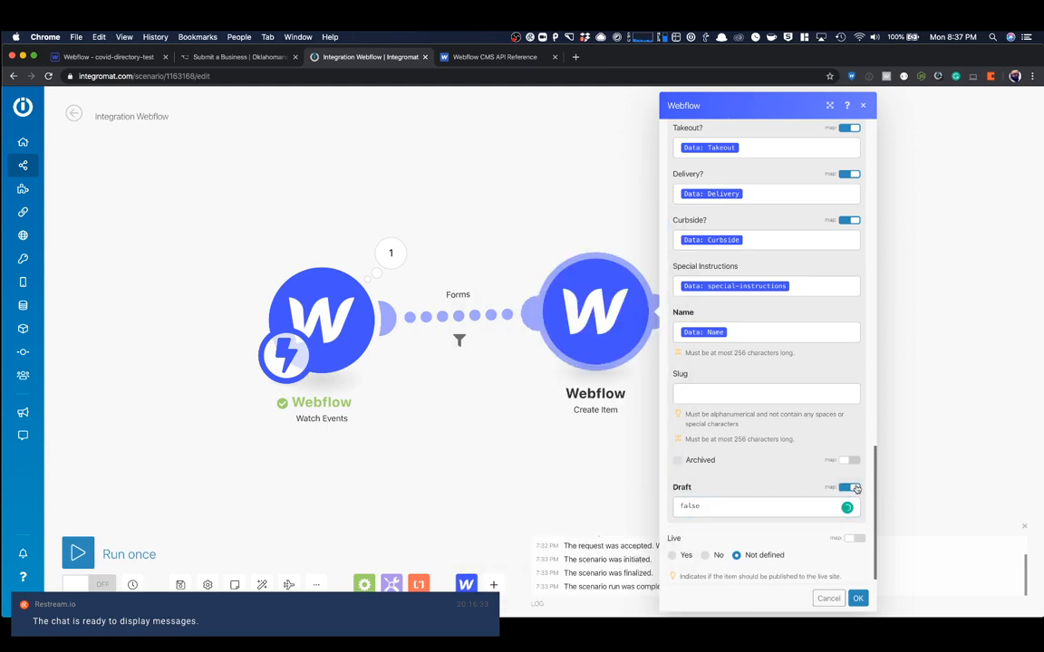
left_click(852, 489)
left_click(677, 489)
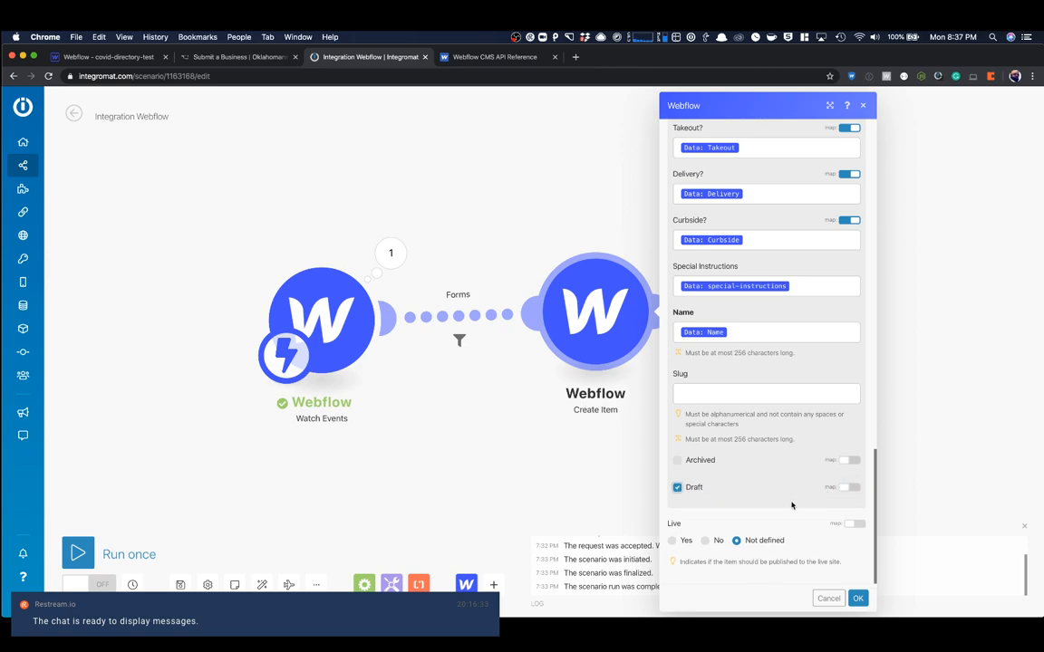
left_click(705, 541)
left_click(857, 599)
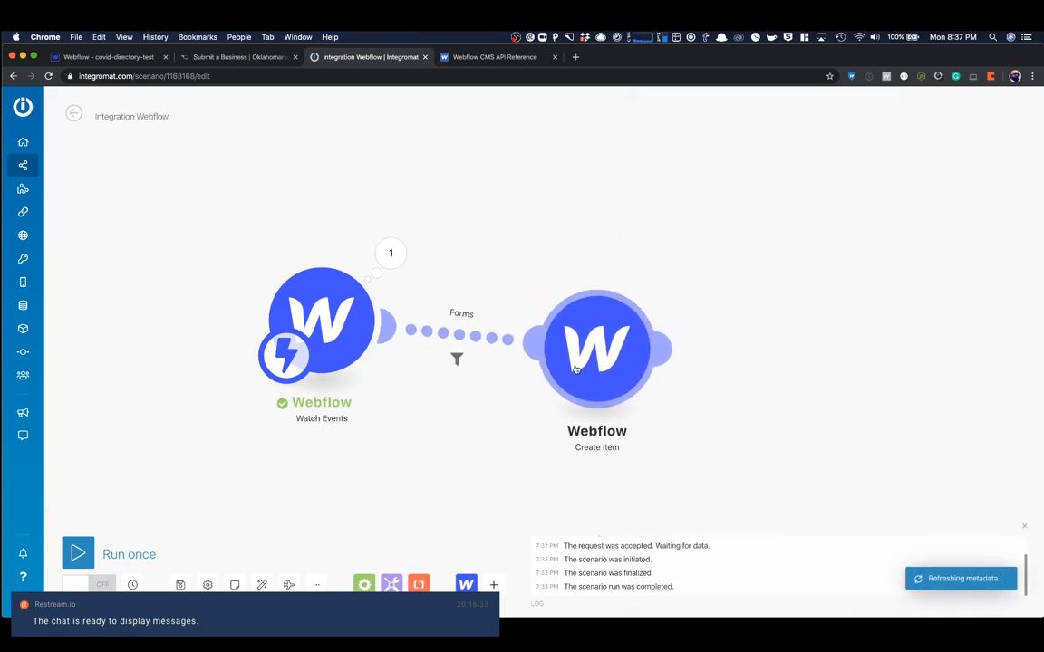
- Run the scenario once and reload the published Submit a Business page
left_click(78, 553)
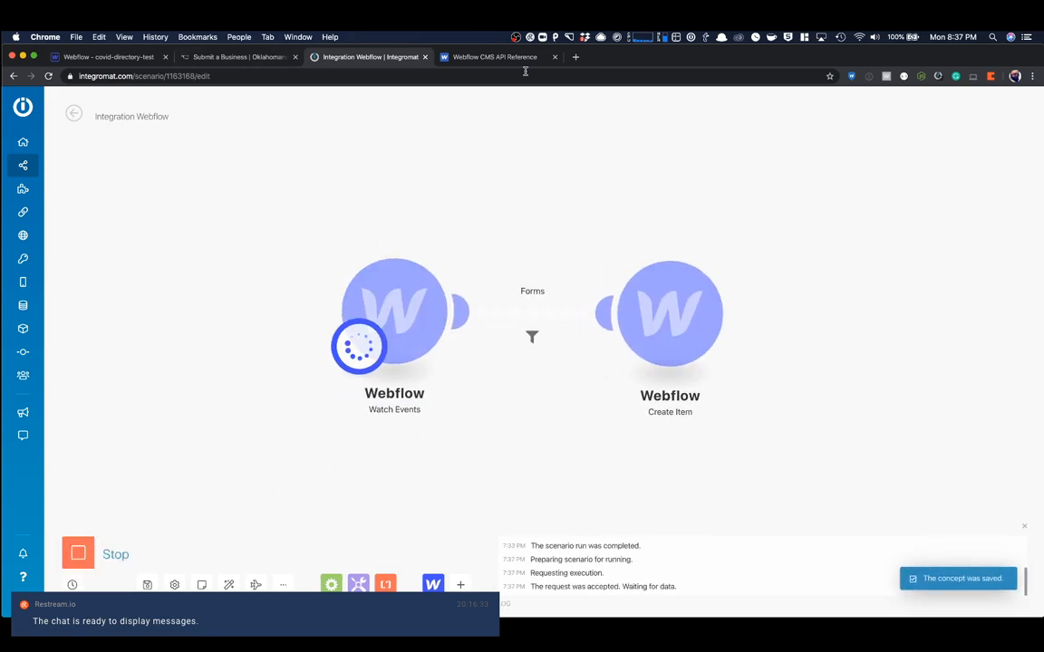
left_click(241, 58)
left_click(49, 76)
- Fill in Test as the business name and test.com as the business website
left_click(439, 291)
type("Test")
key("Tab")
type("test.com")
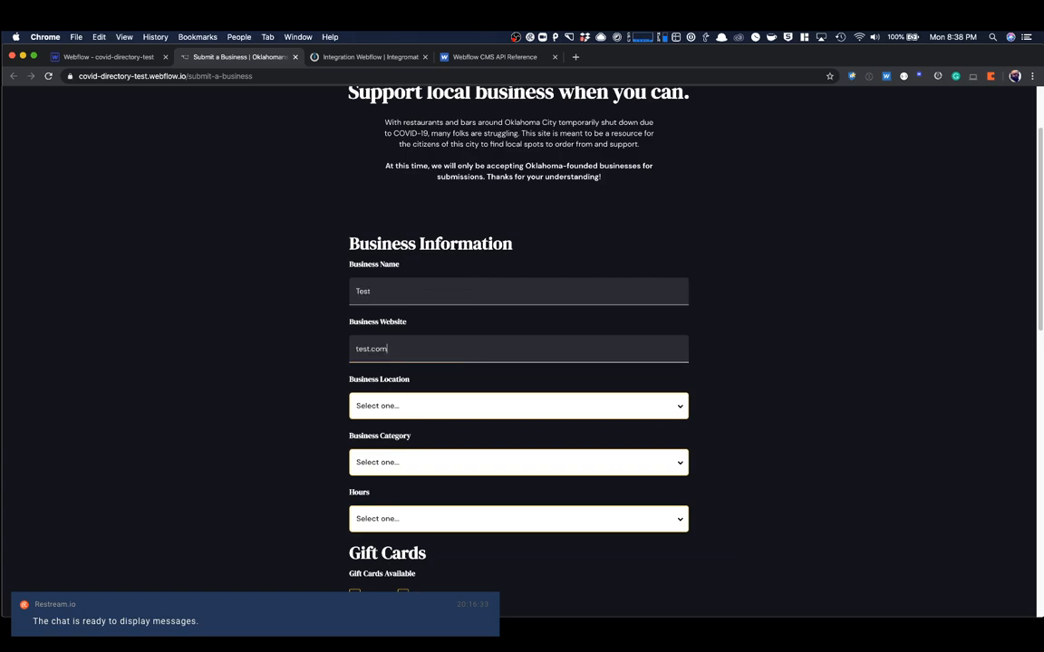
key("Tab")
- Set the business location to Asian District, the category to Brewery and the hours to Regular Hours
scroll(403, 267, "down", 3)
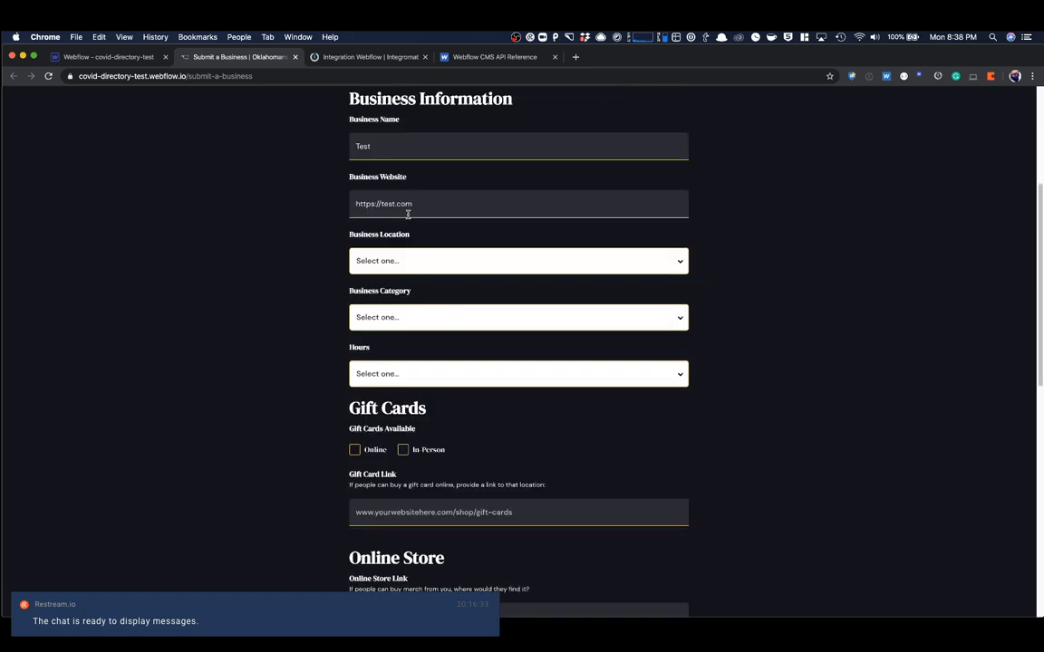
left_click(402, 263)
left_click(408, 291)
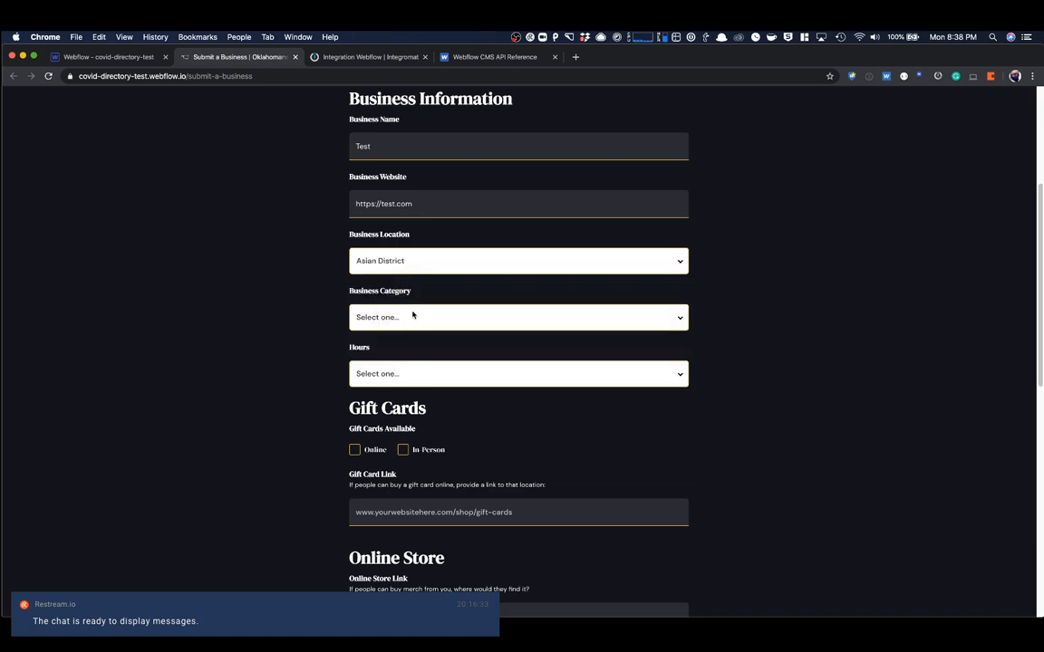
left_click(419, 316)
left_click(384, 370)
left_click(443, 374)
left_click(407, 425)
scroll(381, 399, "down", 3)
left_click(354, 302)
left_click(402, 302)
left_click(396, 357)
type("https://test.com")
left_click(385, 468)
type("test.com")
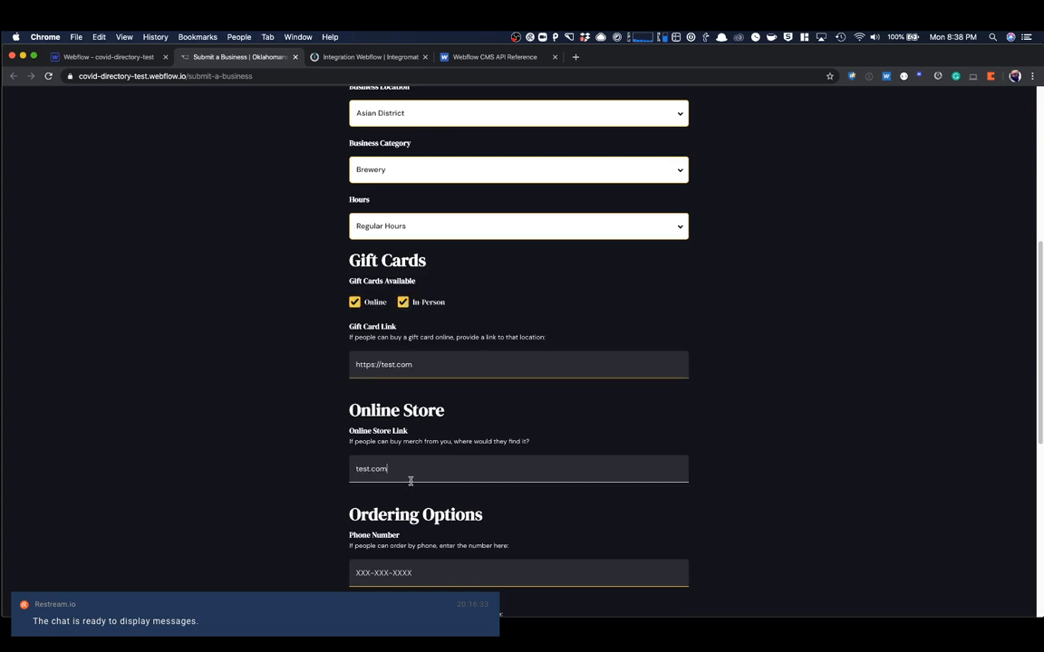
scroll(422, 376, "down", 5)
left_click(412, 301)
type("405-555-5555")
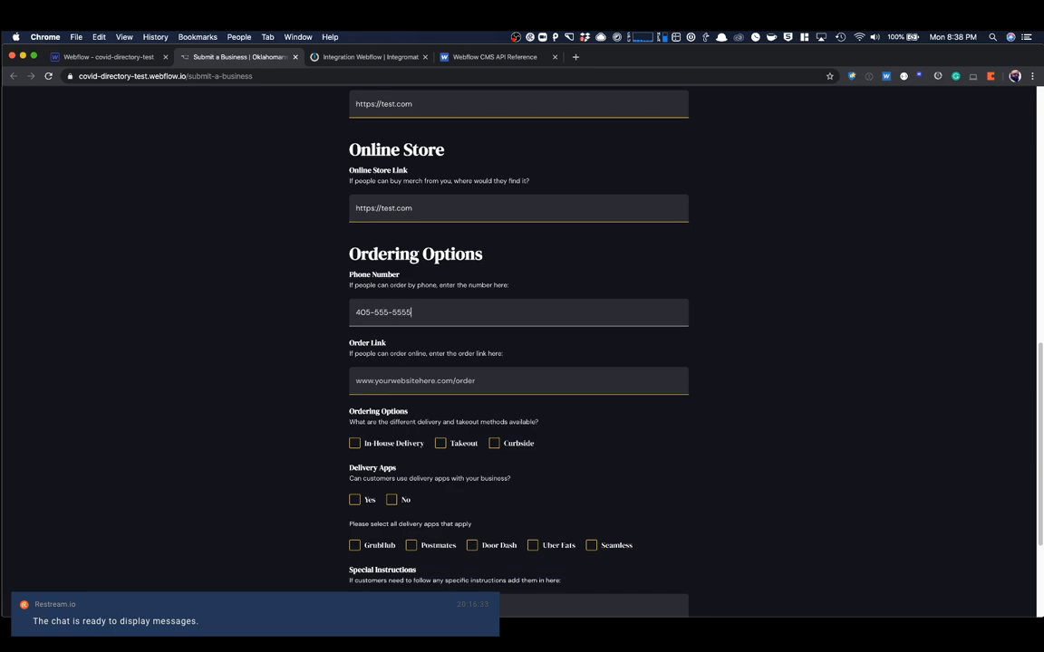
left_click(410, 382)
type("test.com")
left_click(285, 385)
- Select In-House Delivery and Takeout, answer No for delivery apps, and choose Postmates and Door Dash
left_click(356, 444)
left_click(440, 443)
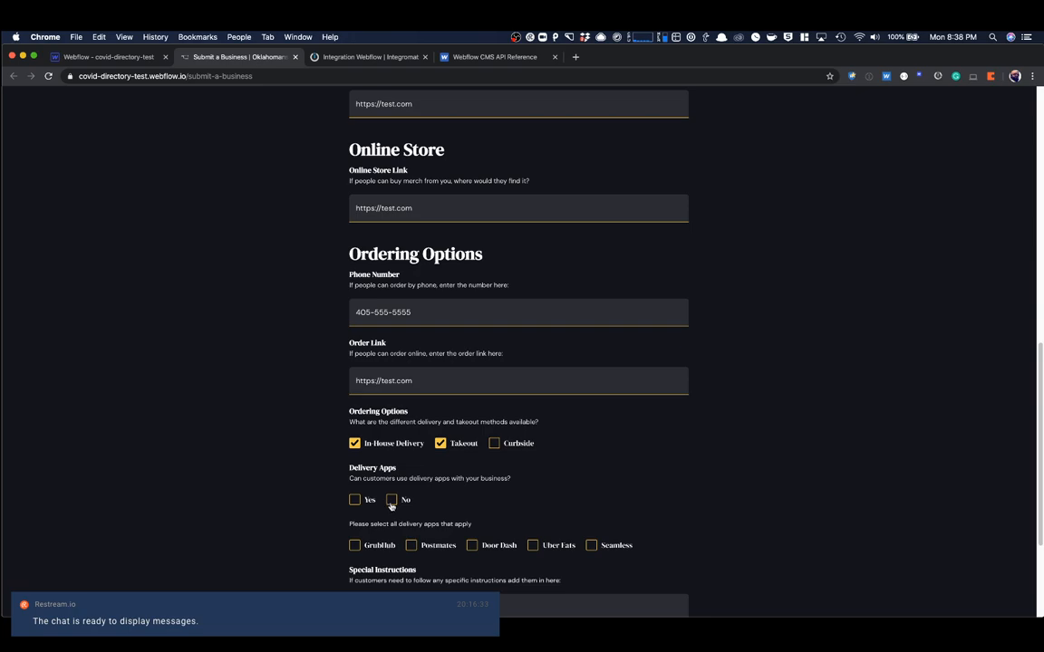
left_click(411, 545)
left_click(472, 545)
- Enter "This is something" as the special instructions and submit the form
scroll(476, 507, "down", 4)
left_click(477, 448)
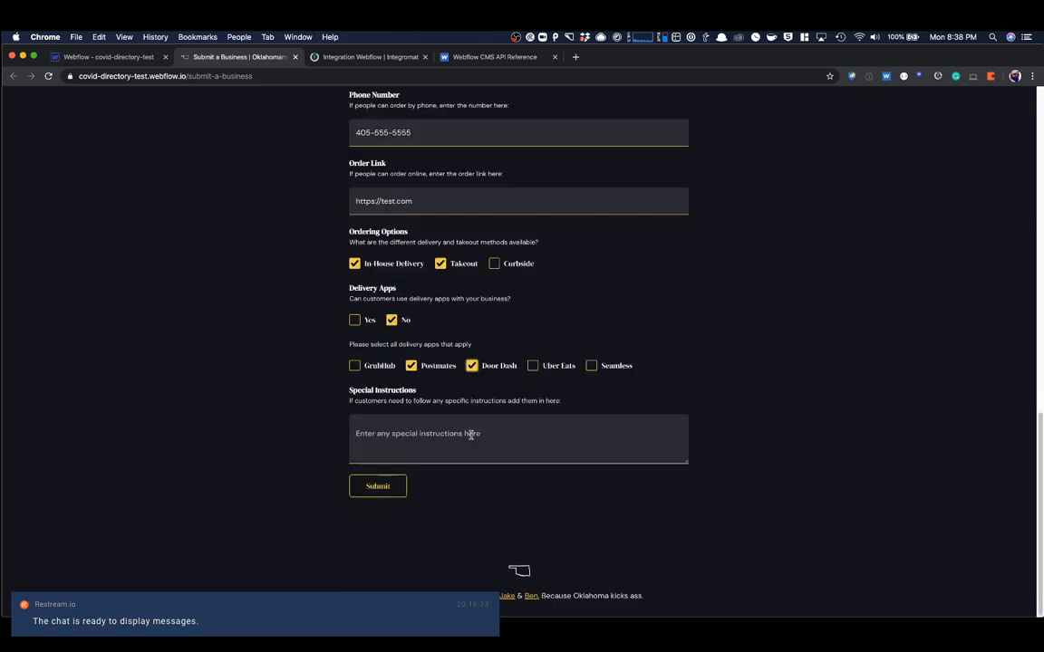
type("This is something")
left_click(380, 487)
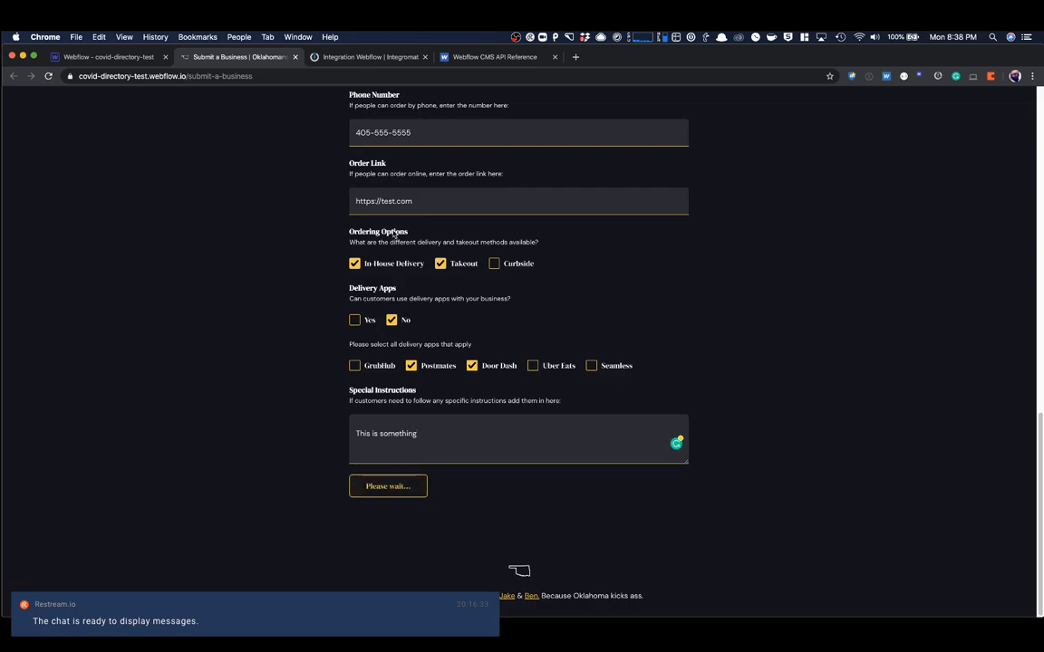
- Switch back to Integromat and check the Create Item output of the scenario run
left_click(362, 58)
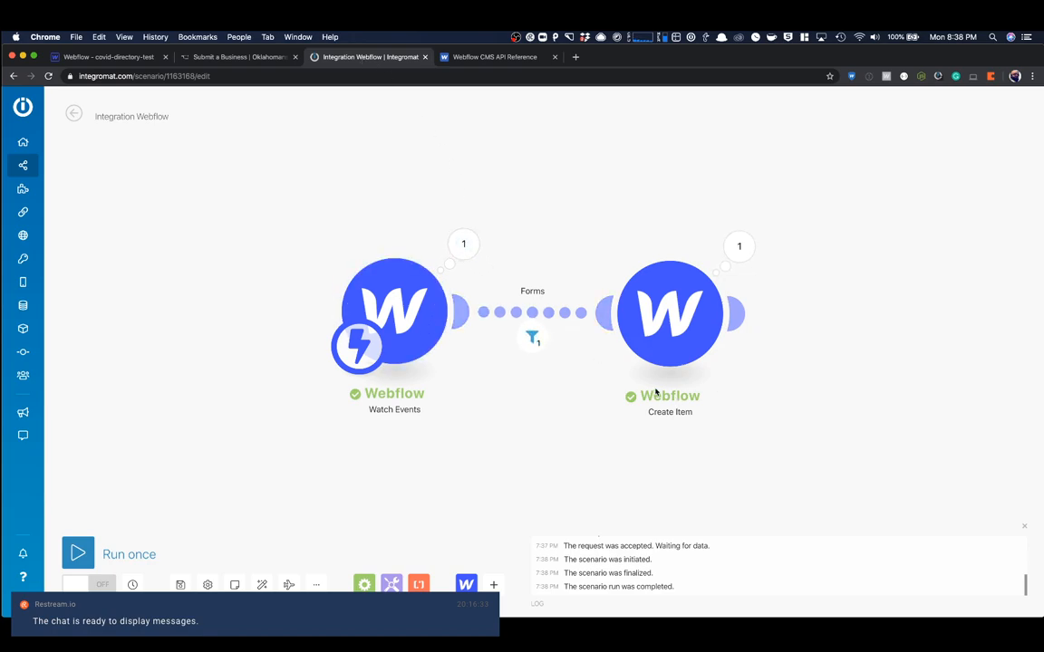
left_click(742, 250)
left_click(708, 203)
- Switch to the Webflow Designer, reload it, and open the Test item in the Businesses collection
left_click(136, 56)
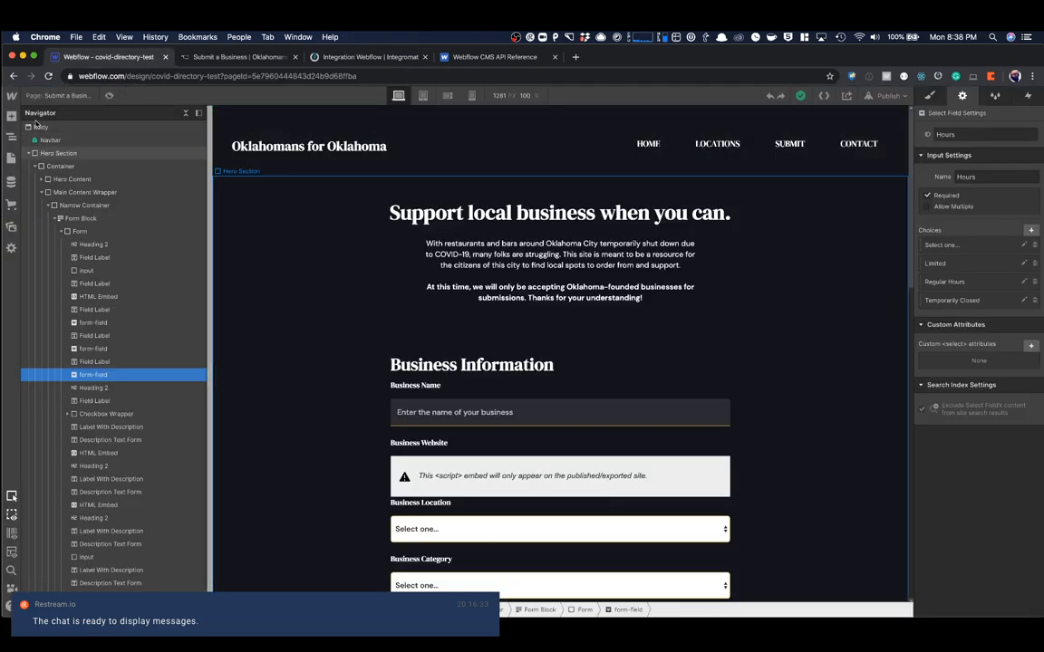
left_click(50, 76)
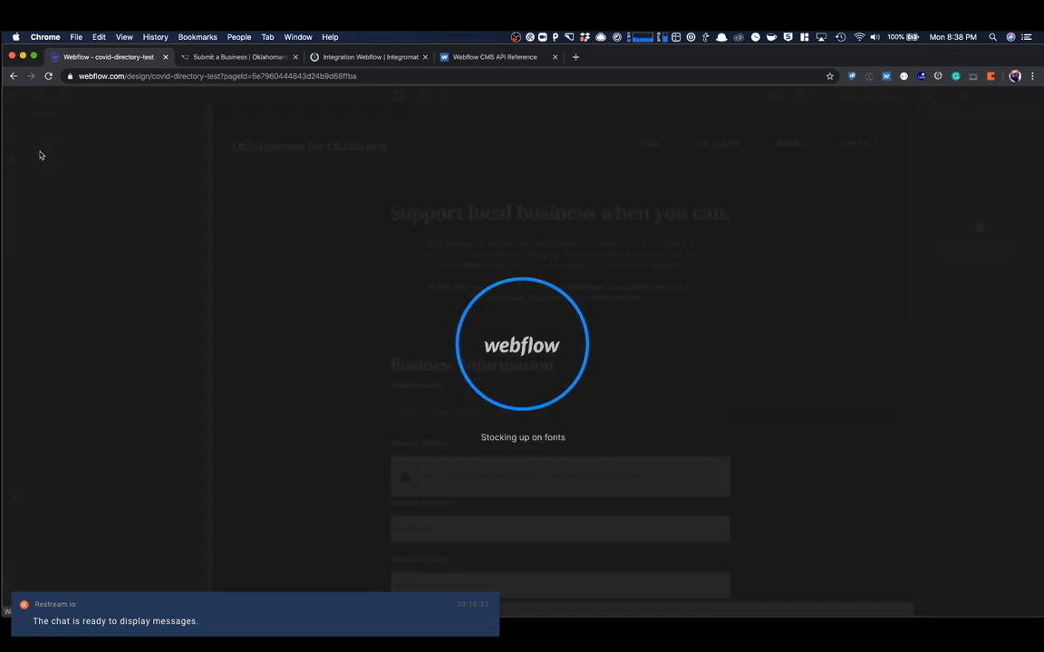
left_click(12, 182)
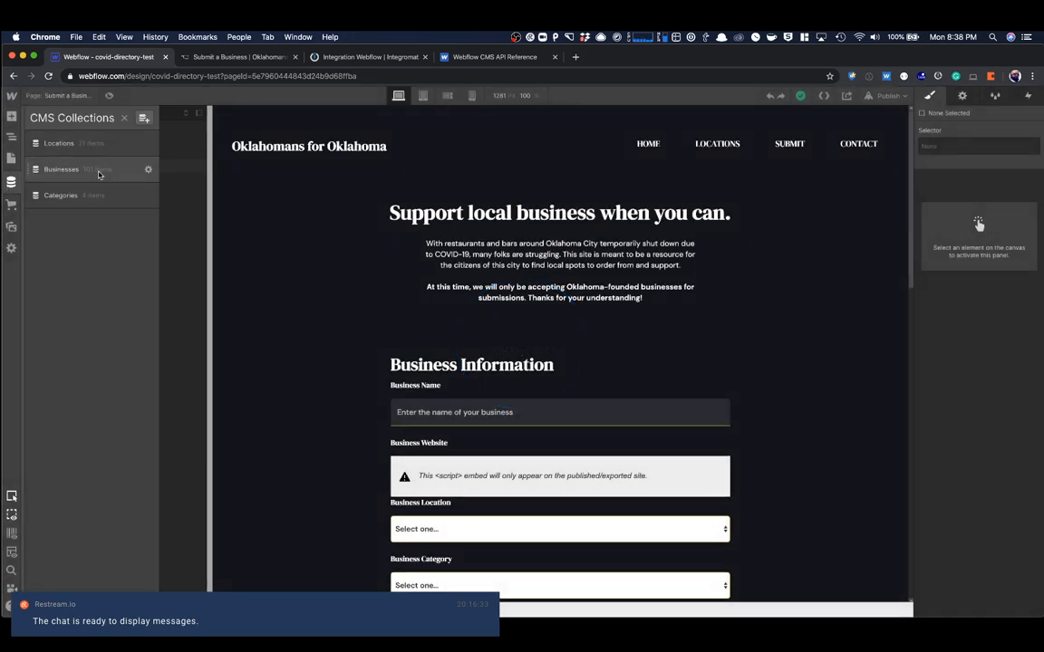
left_click(100, 175)
left_click(247, 167)
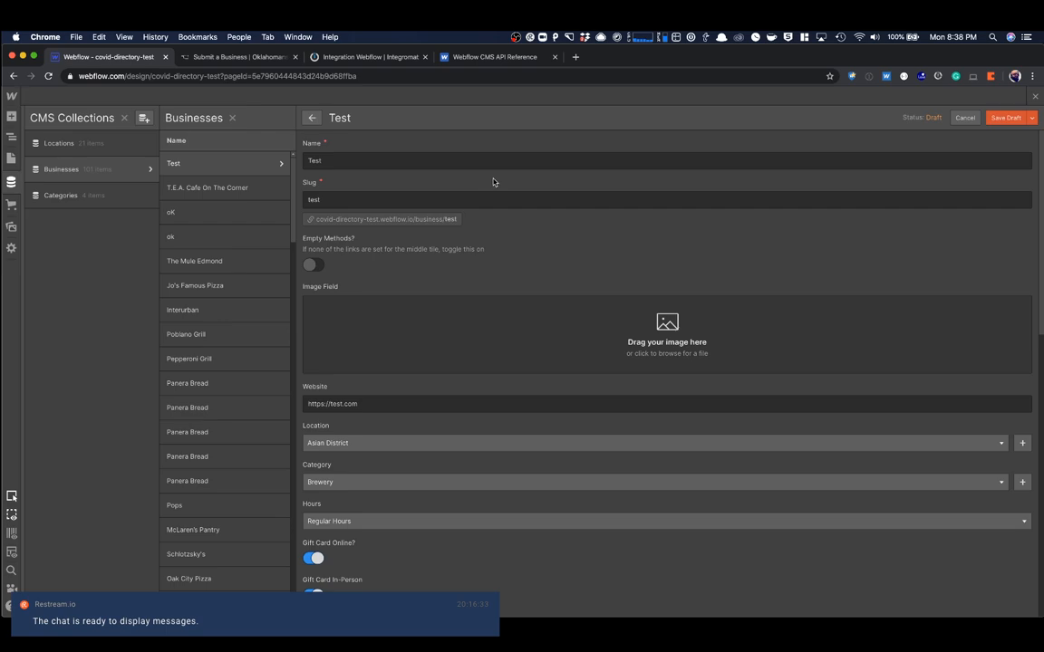
- Examine the Test item's fields against the submitted form values, then close the CMS collections
scroll(366, 354, "down", 1)
scroll(345, 299, "down", 4)
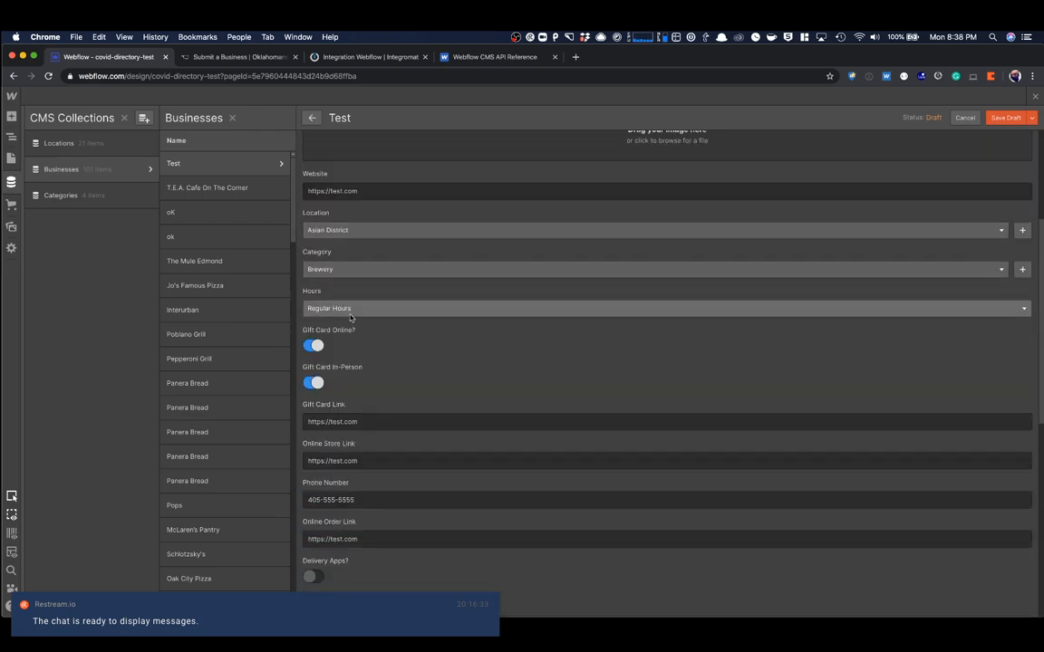
scroll(417, 308, "down", 2)
scroll(390, 399, "down", 10)
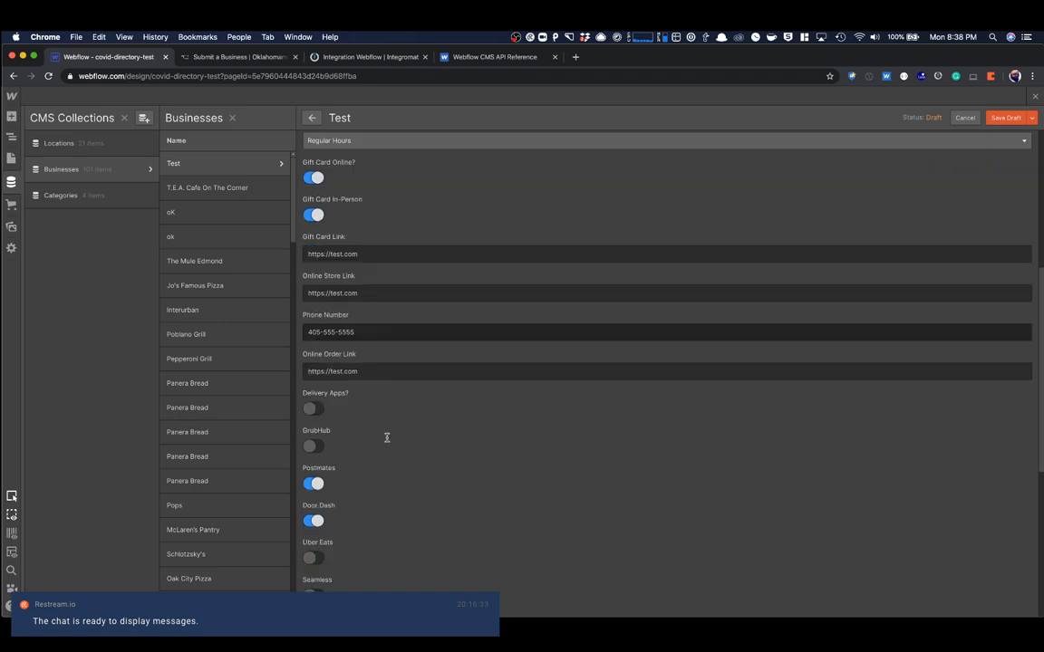
scroll(361, 352, "down", 1)
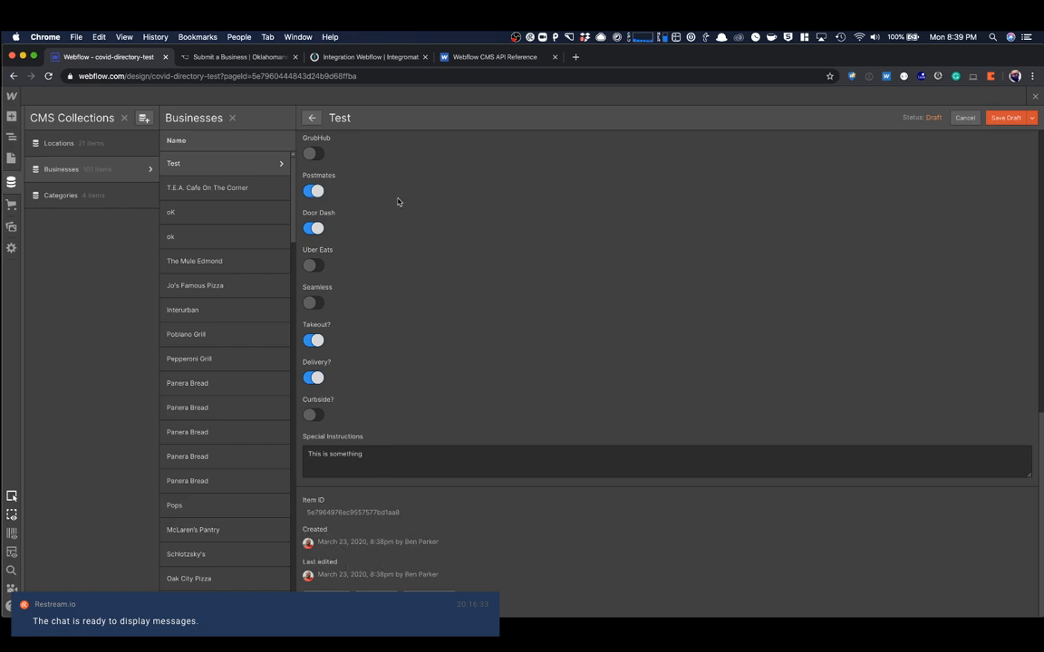
left_click(1035, 96)
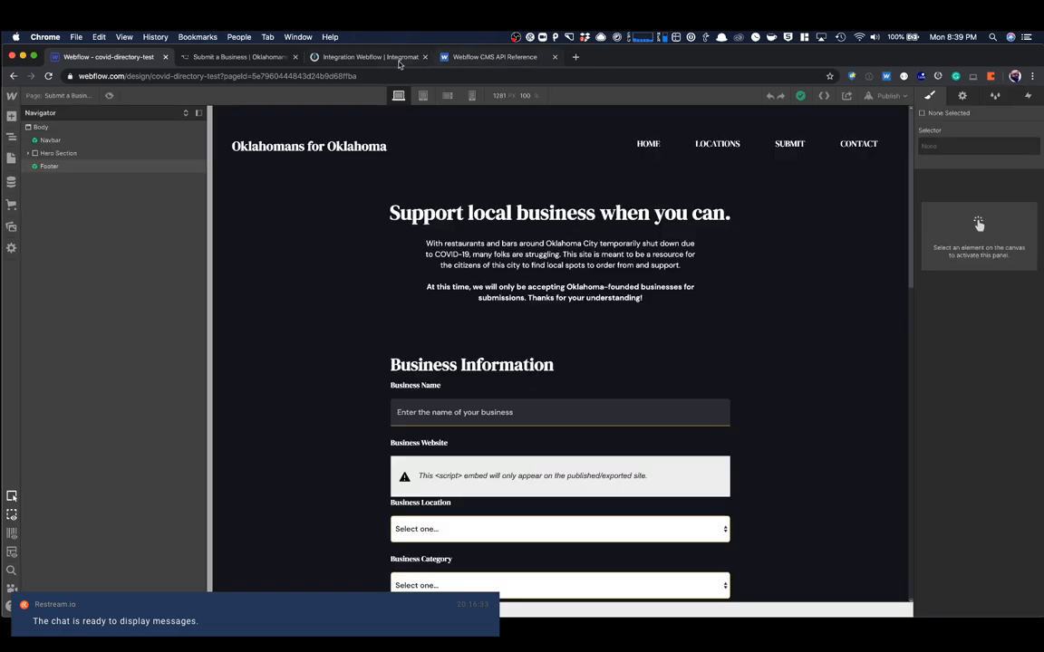
- Switch to Integromat and activate the scenario with its schedule set to run Immediately
left_click(336, 58)
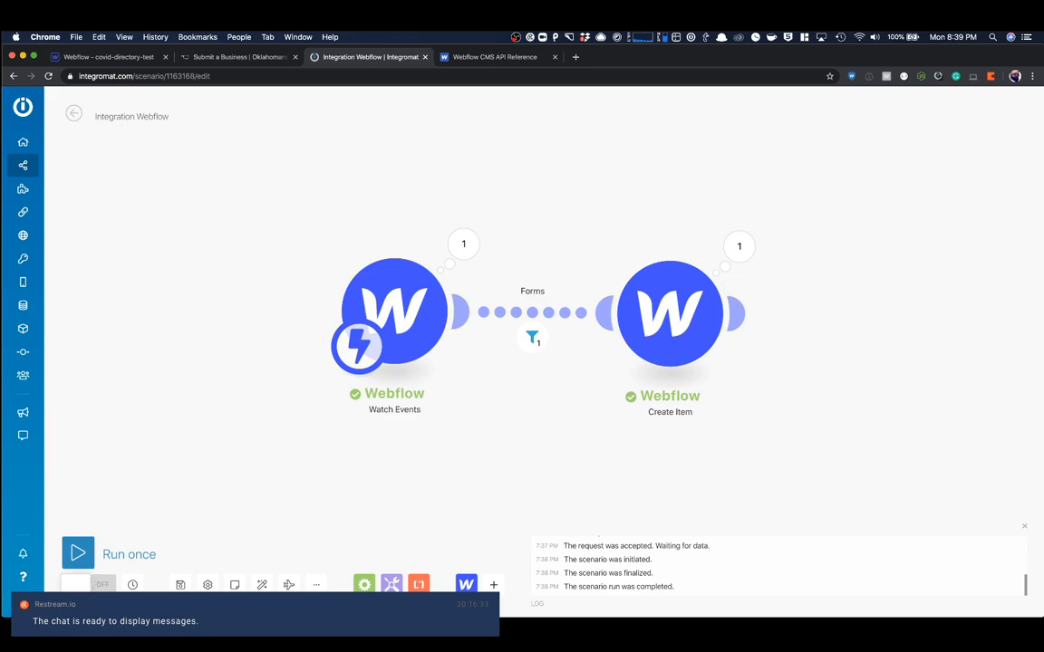
left_click(89, 584)
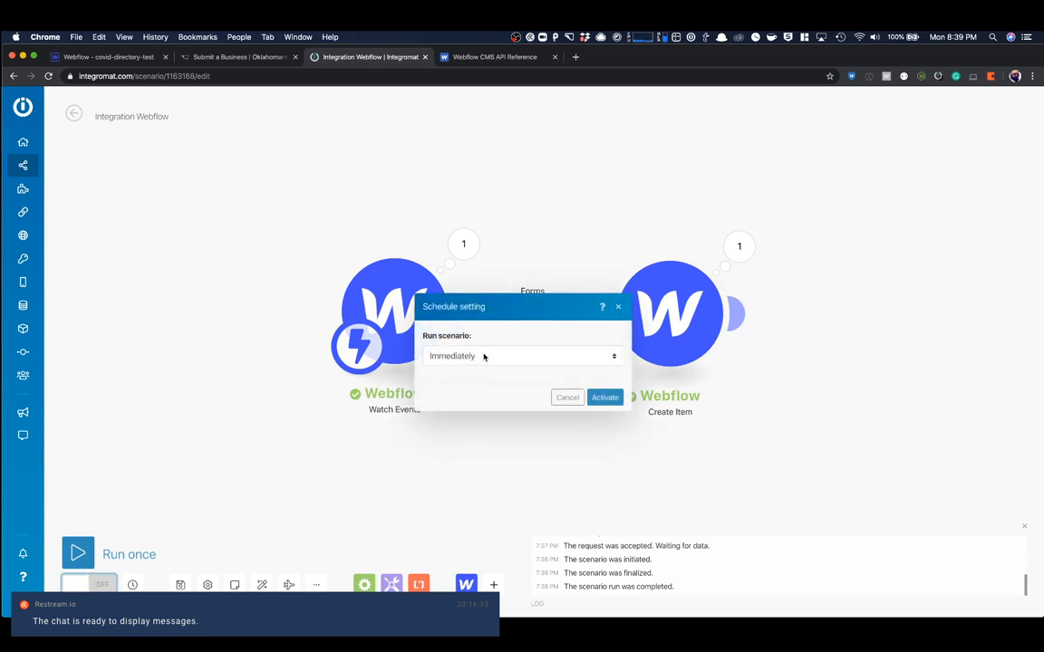
left_click(602, 397)
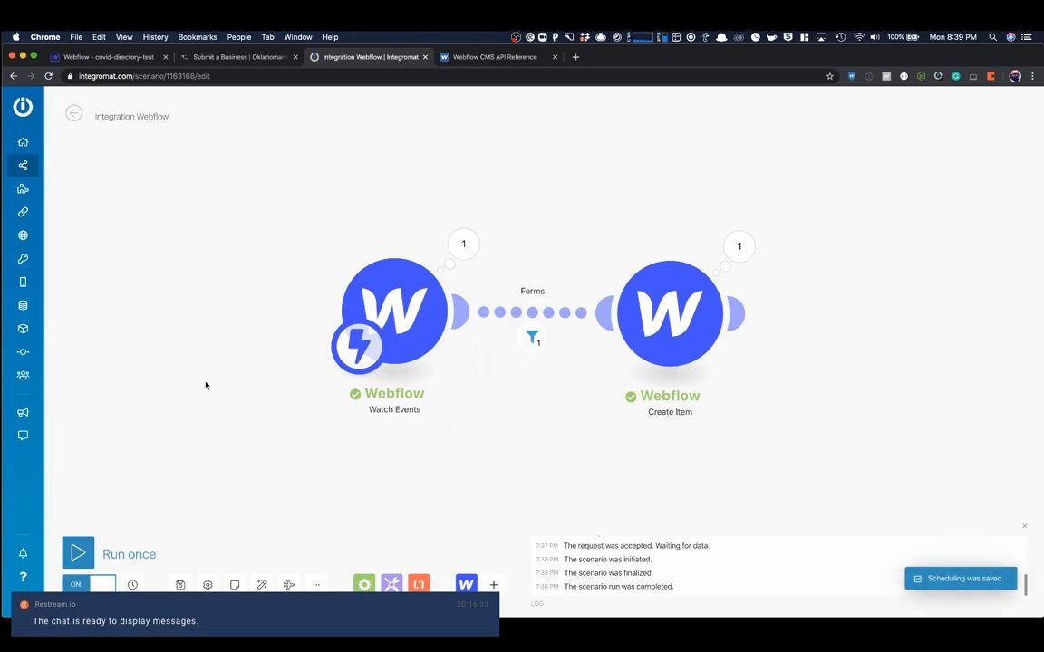
- Rearrange the Watch Events and Create Item modules to leave room for another module after Create Item
left_click_drag(416, 319, 304, 326)
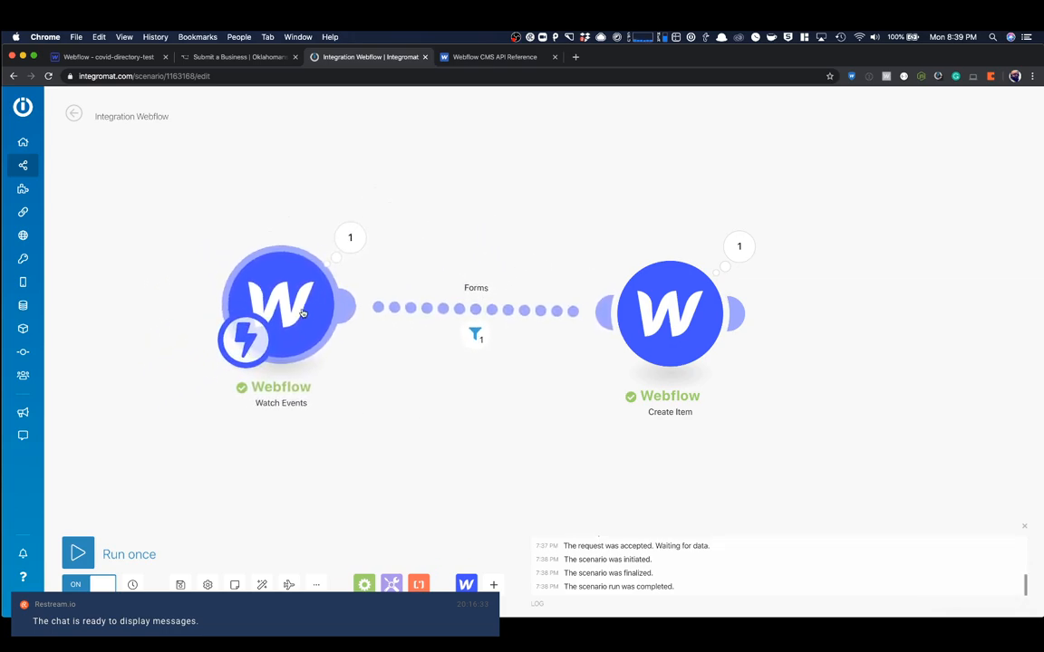
left_click_drag(686, 331, 638, 326)
left_click_drag(317, 324, 222, 269)
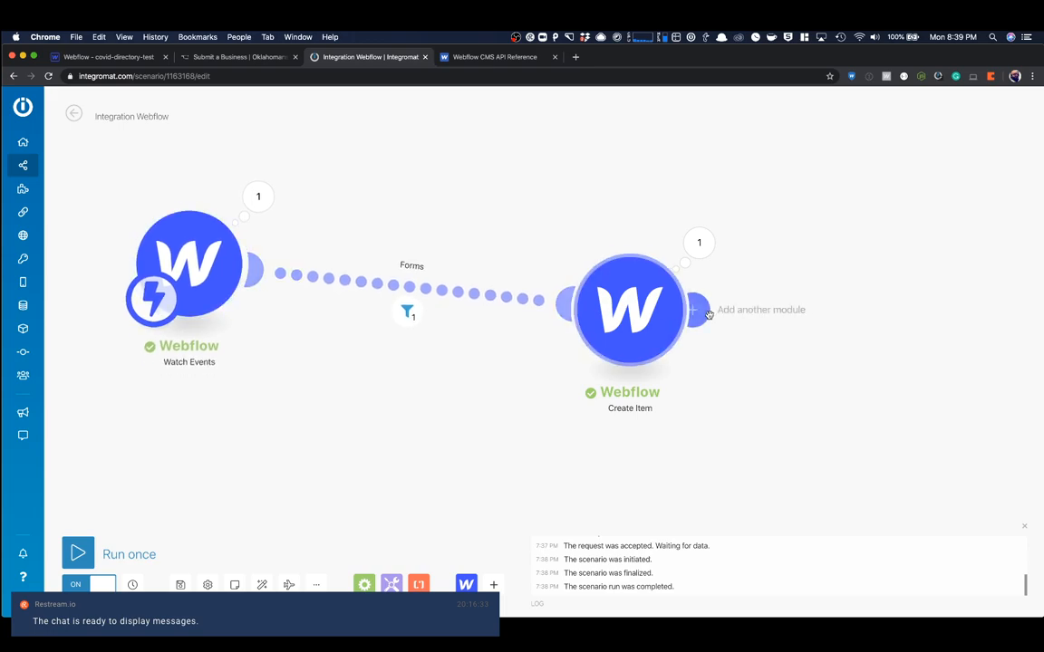
left_click_drag(632, 317, 485, 309)
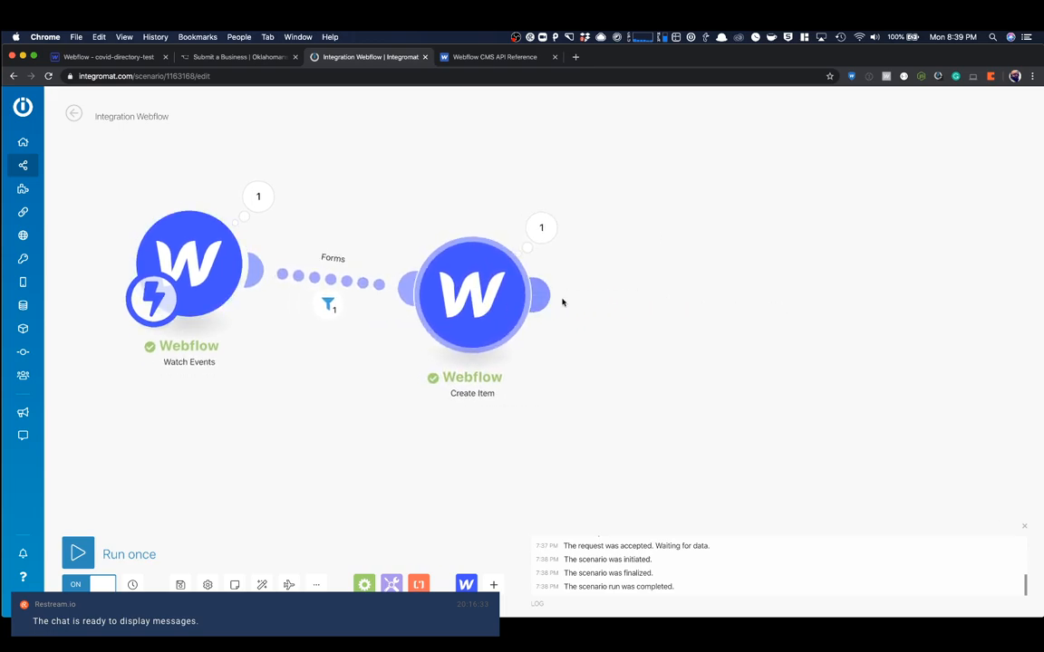
- Add a Slack Create a Message module after Create Item, close its settings unconfigured, and delete the module again
left_click(542, 296)
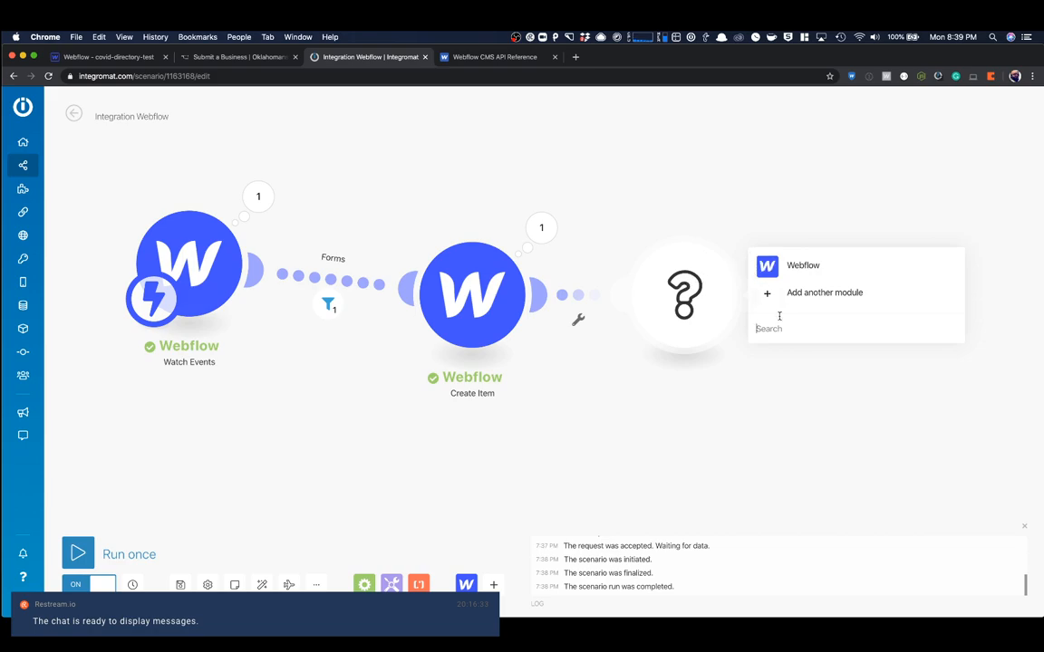
type("slack")
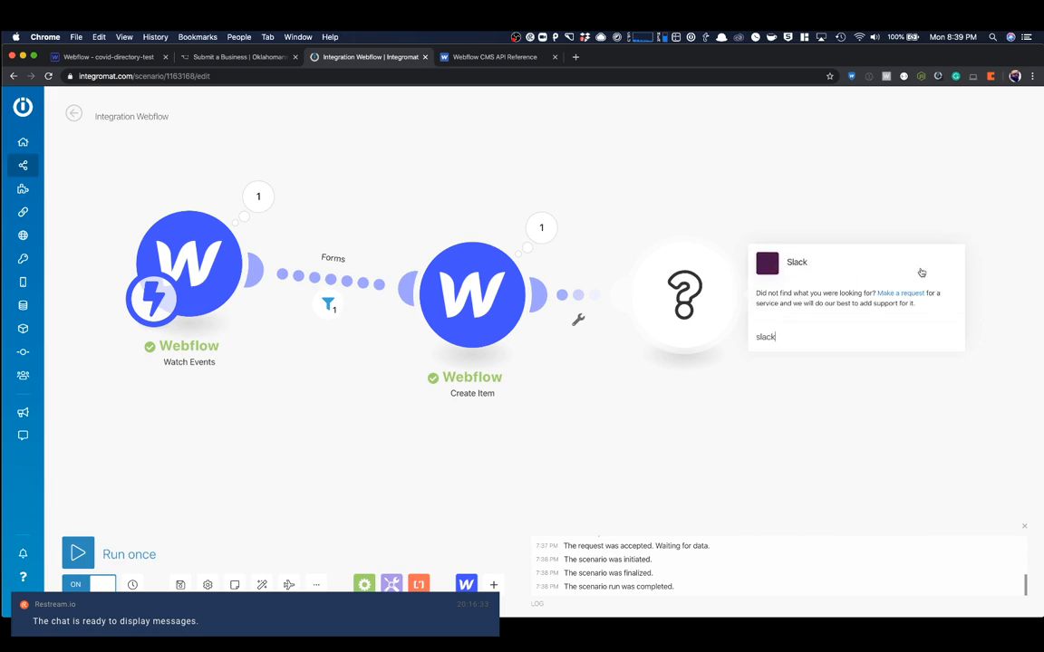
left_click(788, 262)
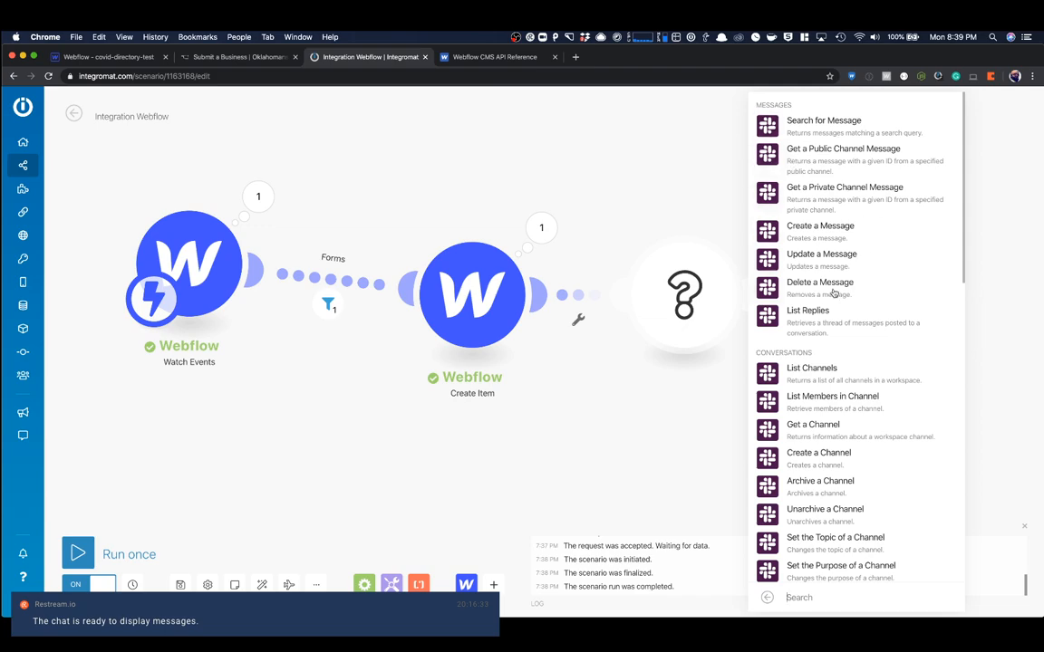
left_click(832, 232)
left_click_drag(691, 307, 739, 276)
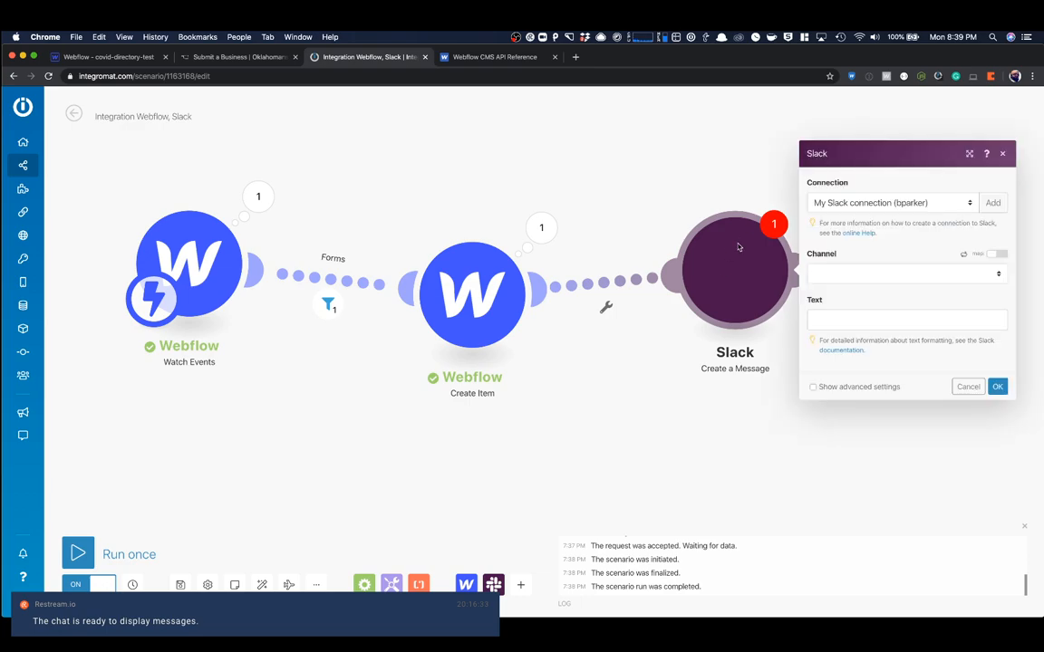
left_click(1004, 158)
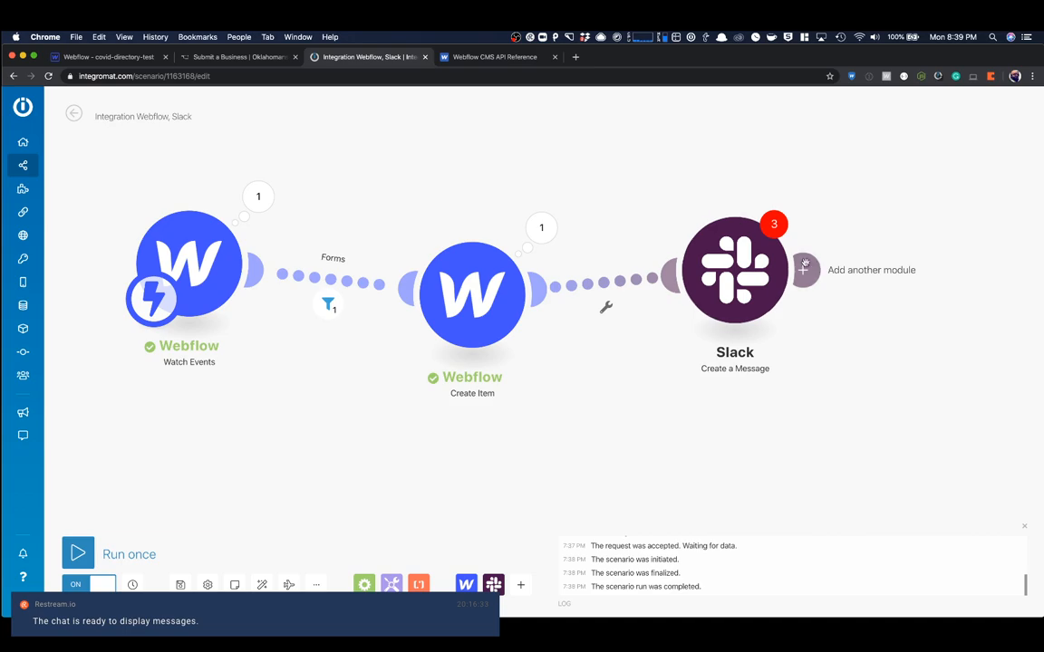
right_click(736, 274)
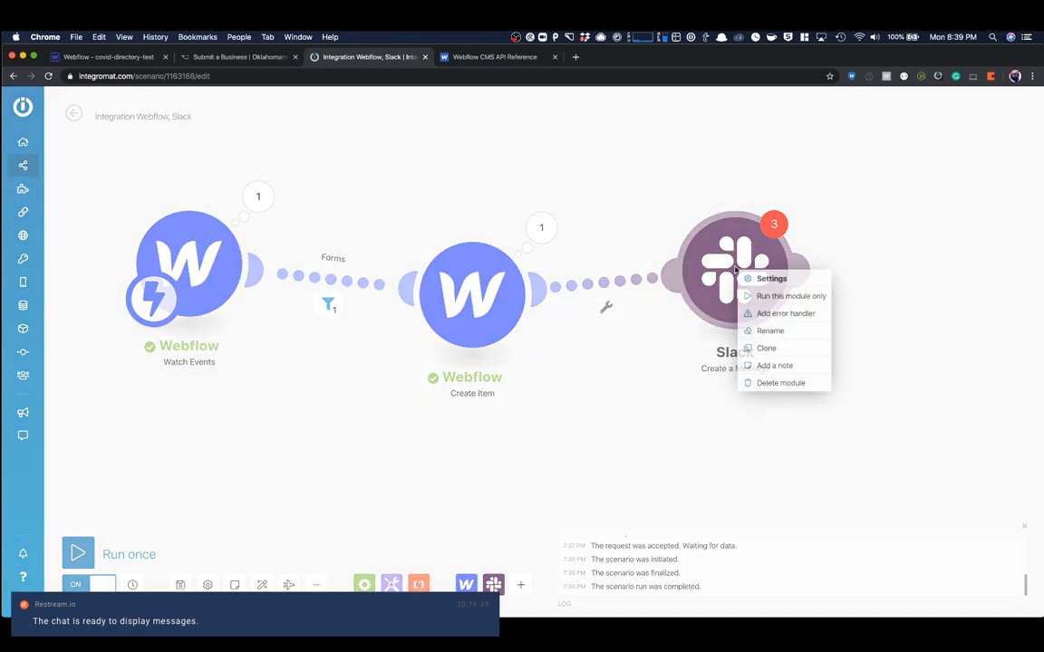
left_click(771, 384)
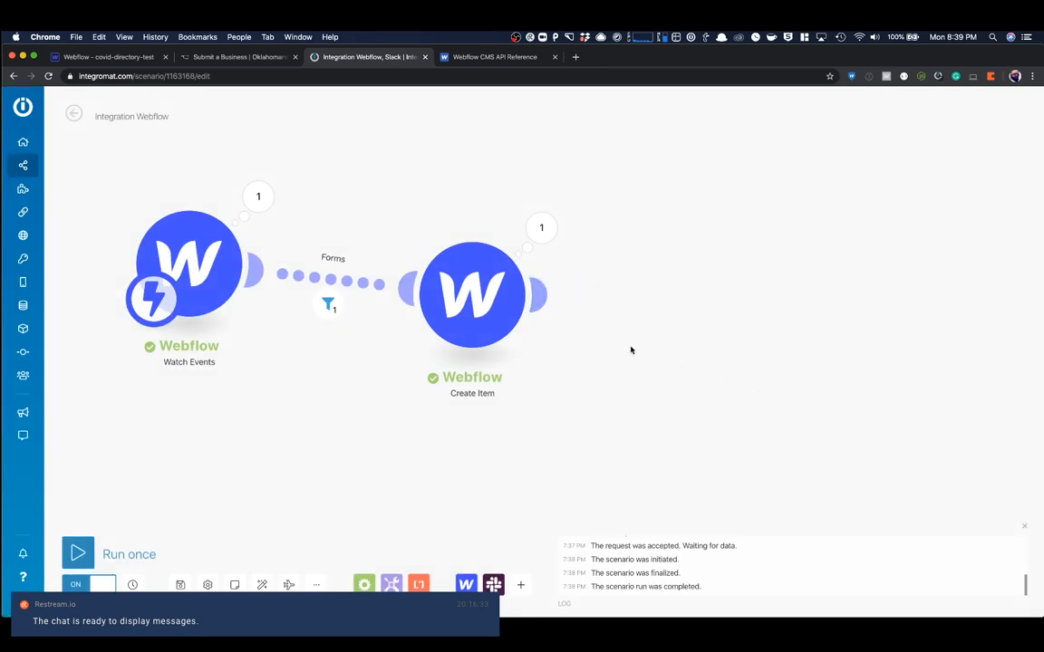
- Align the Create Item module level with Watch Events, and briefly check the Watch Events output
left_click_drag(503, 324, 518, 275)
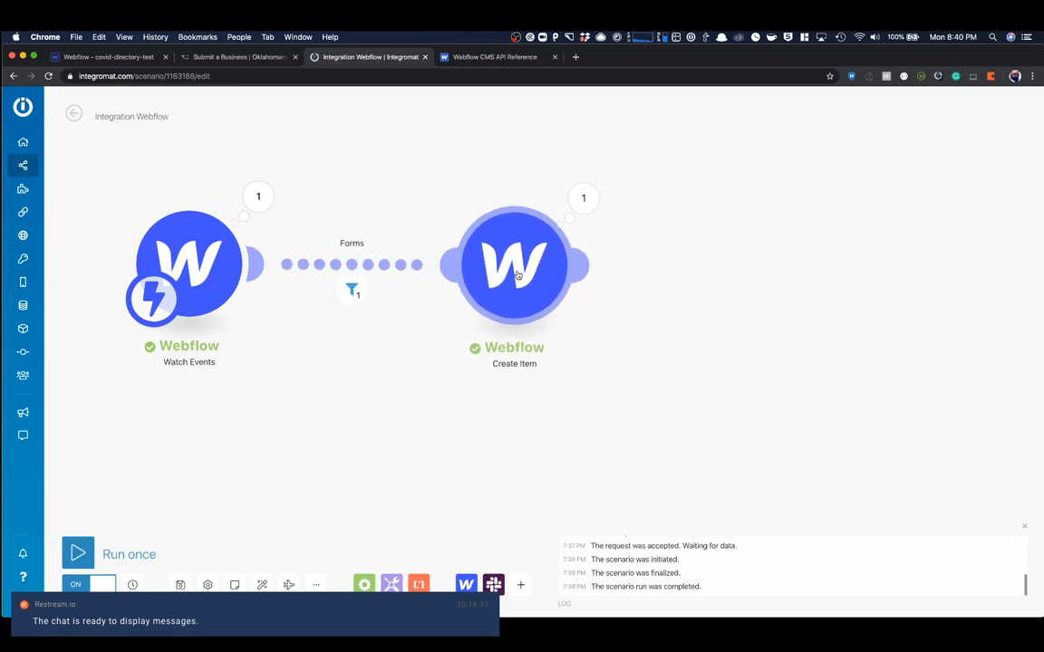
left_click_drag(518, 269, 517, 269)
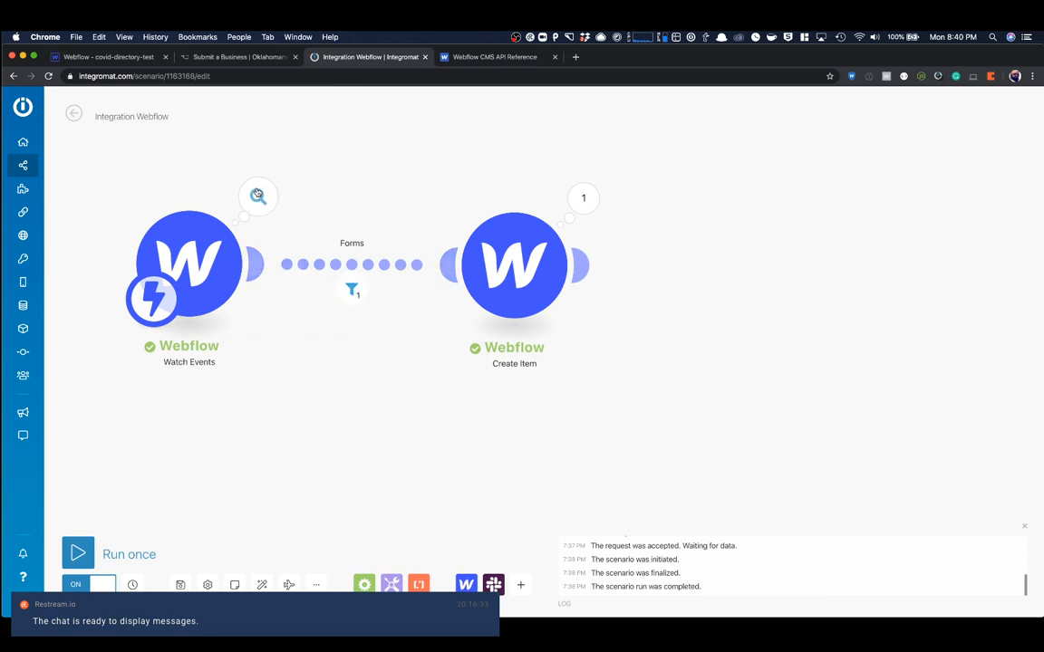
left_click(258, 196)
left_click(495, 118)
mouse_move(503, 259)
left_mouse_down()
mouse_move(530, 253)
mouse_move(494, 257)
left_mouse_up()
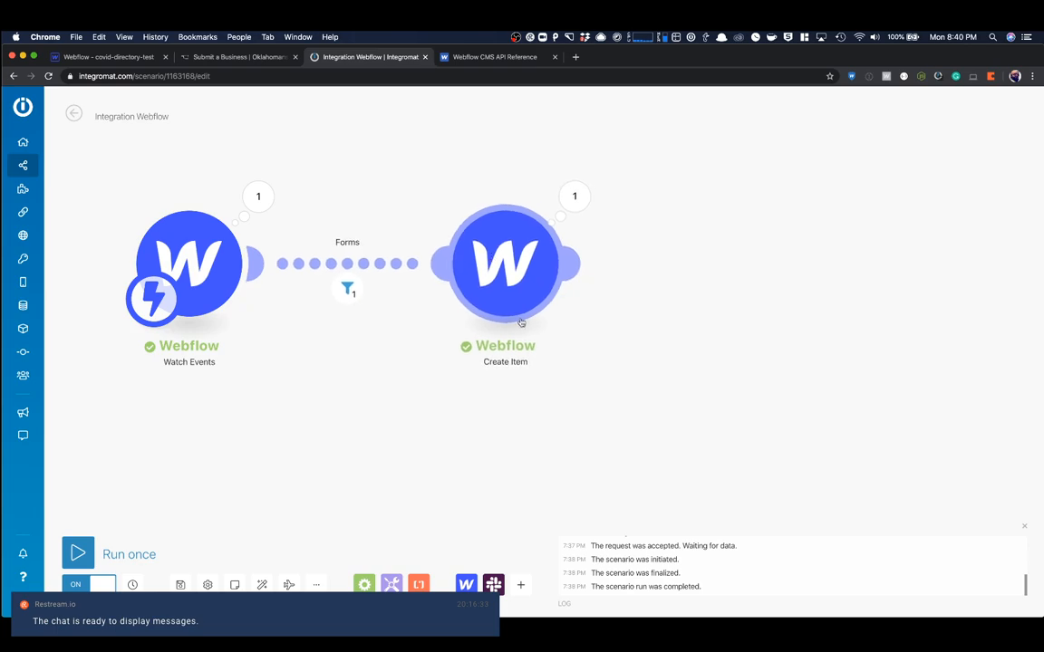
left_click(517, 585)
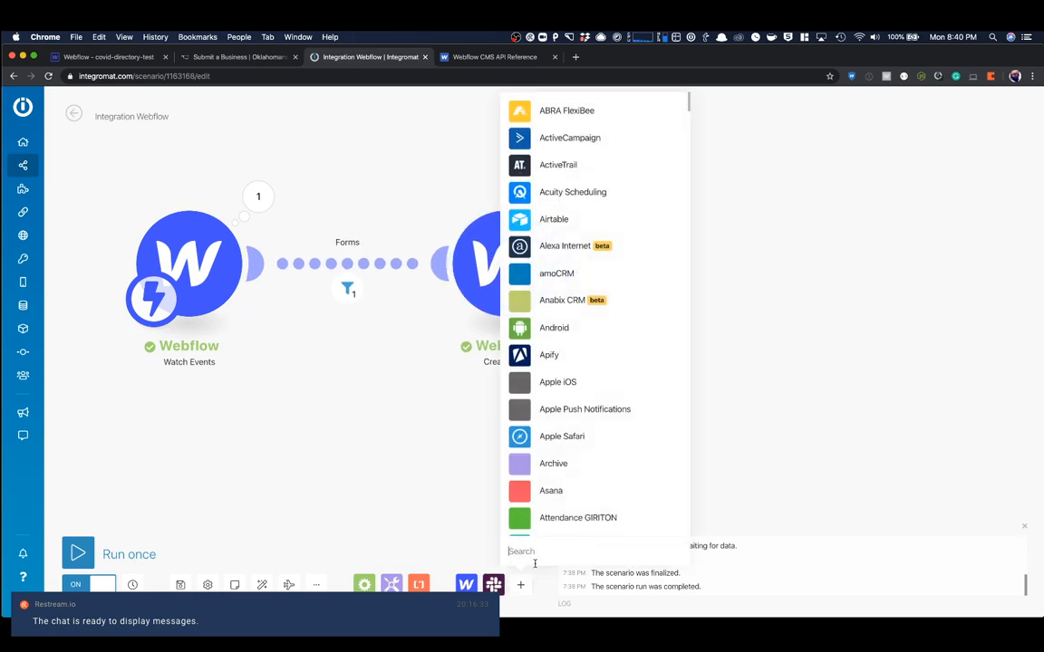
type("emi")
key("super+a")
key("BackSpace")
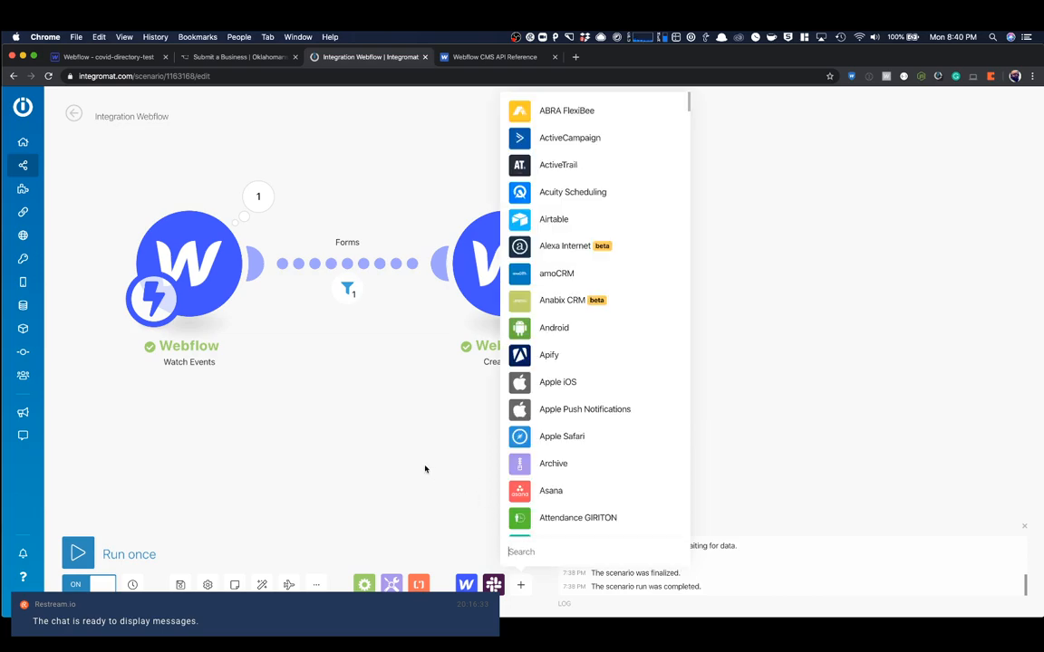
left_click(386, 424)
- Search the web for "integromat error handling" in a new tab and read the error handler route section of the Introduction to Error Handling article
left_click(575, 56)
type("integromat error")
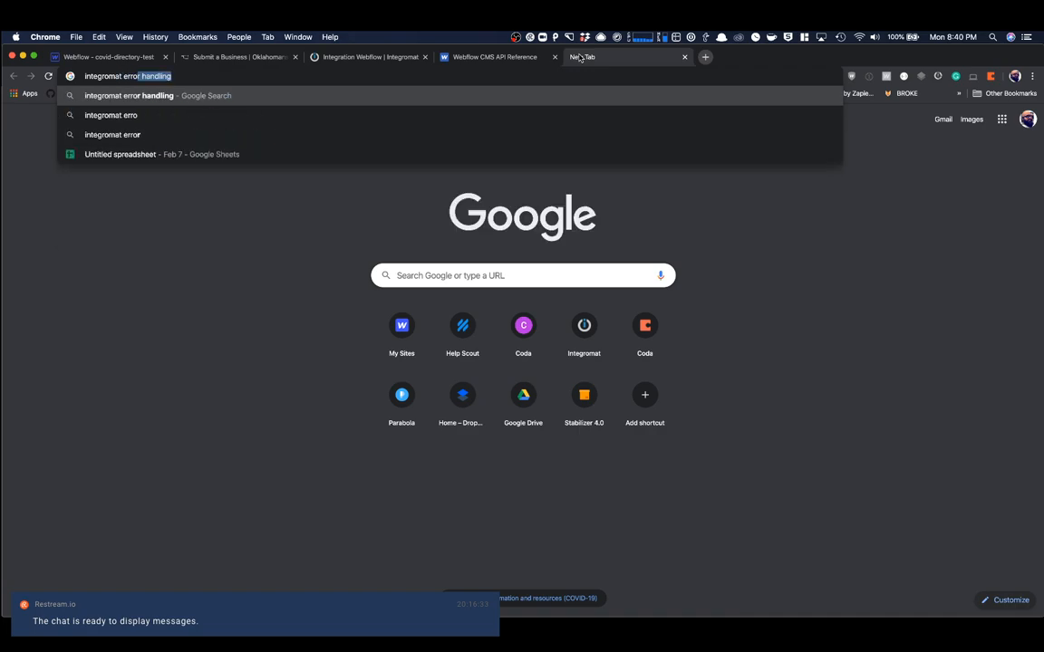
key("Return")
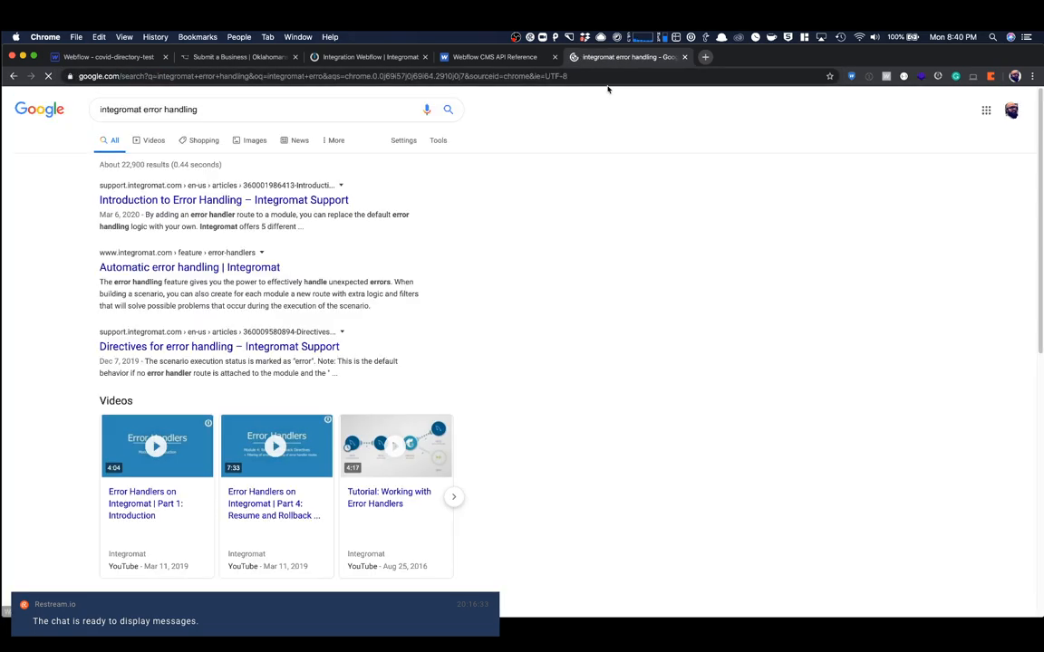
left_click(232, 201)
scroll(494, 187, "down", 10)
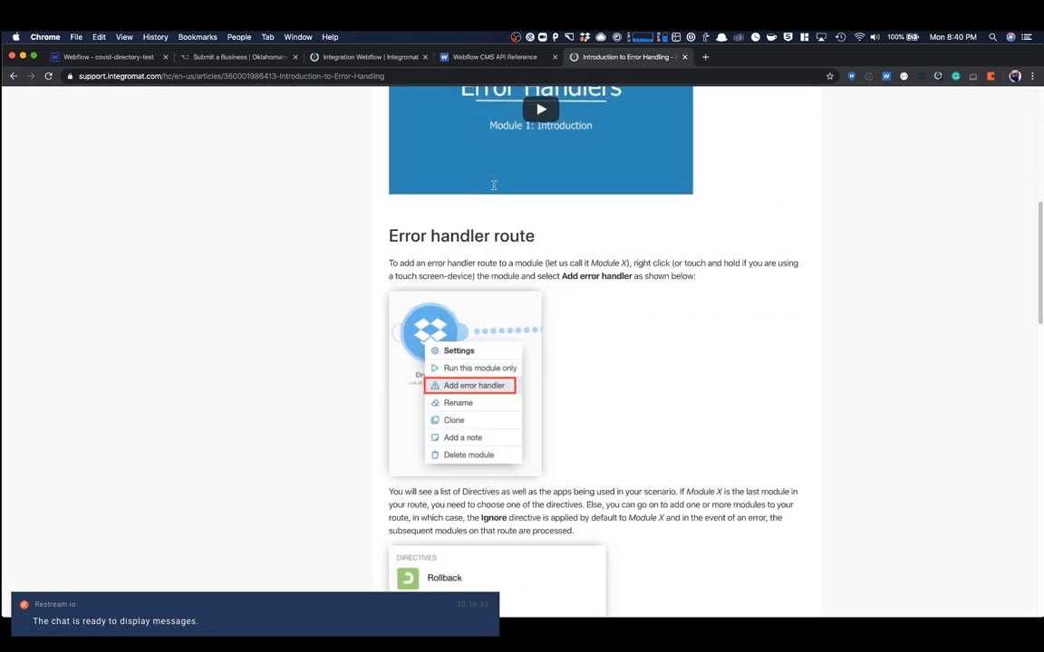
scroll(494, 185, "down", 3)
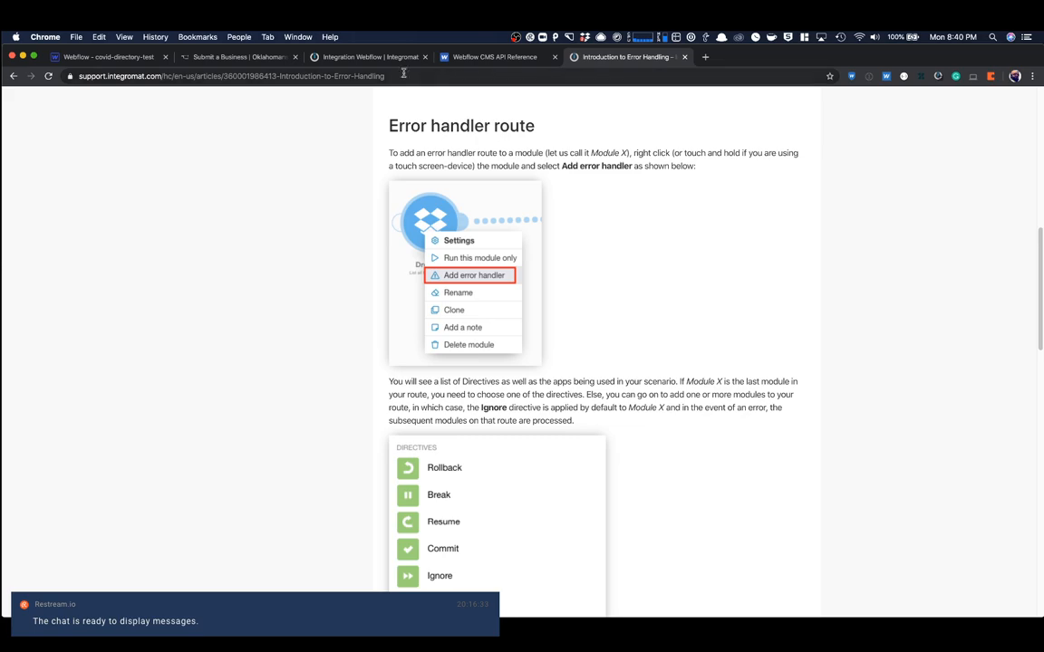
- Switch back to Integromat and add an error handler with the Ignore directive to Create Item, placed below the main route
left_click(317, 56)
right_click(520, 283)
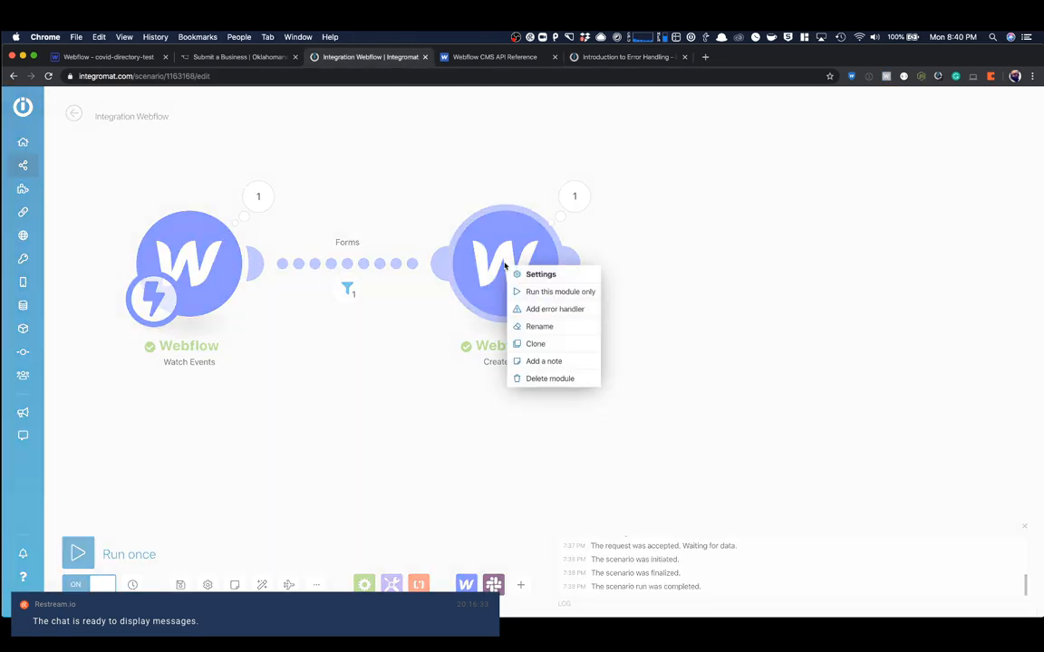
left_click(545, 309)
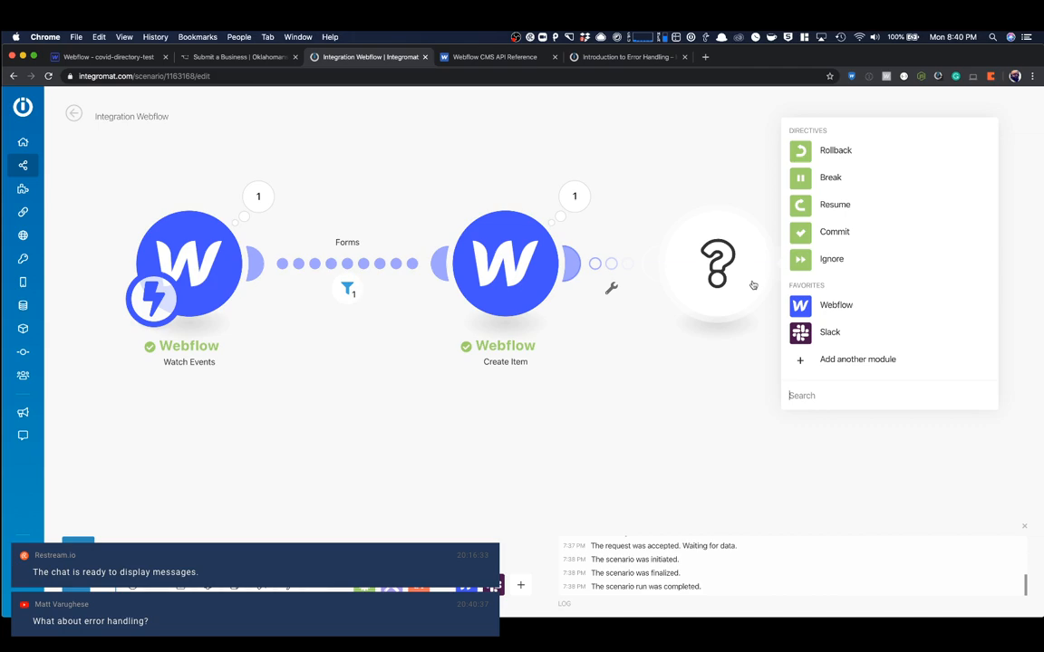
left_click(800, 261)
left_click_drag(746, 292, 682, 373)
left_click(935, 344)
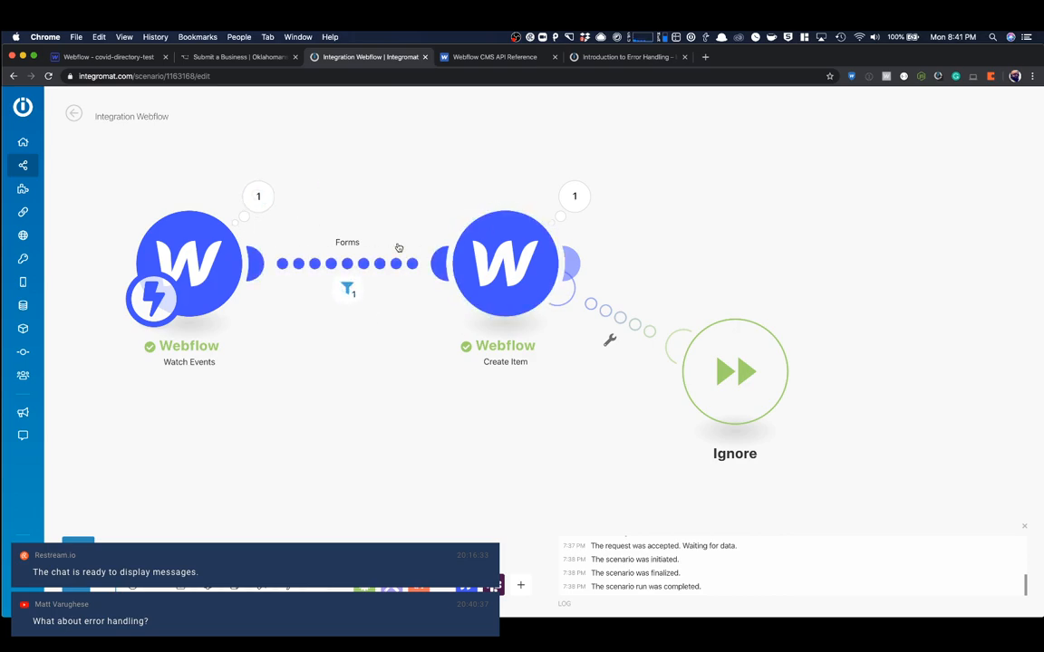
- Switch to the Webflow Designer and check the value stored for the Midtown choice of the Business Location select field
left_click(102, 57)
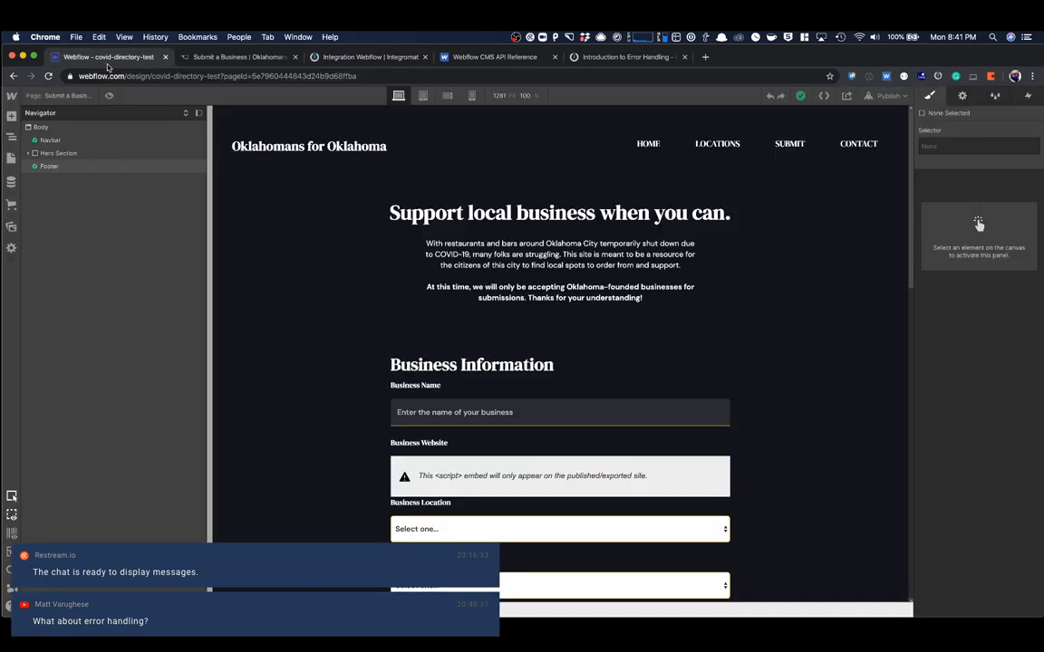
scroll(457, 332, "down", 5)
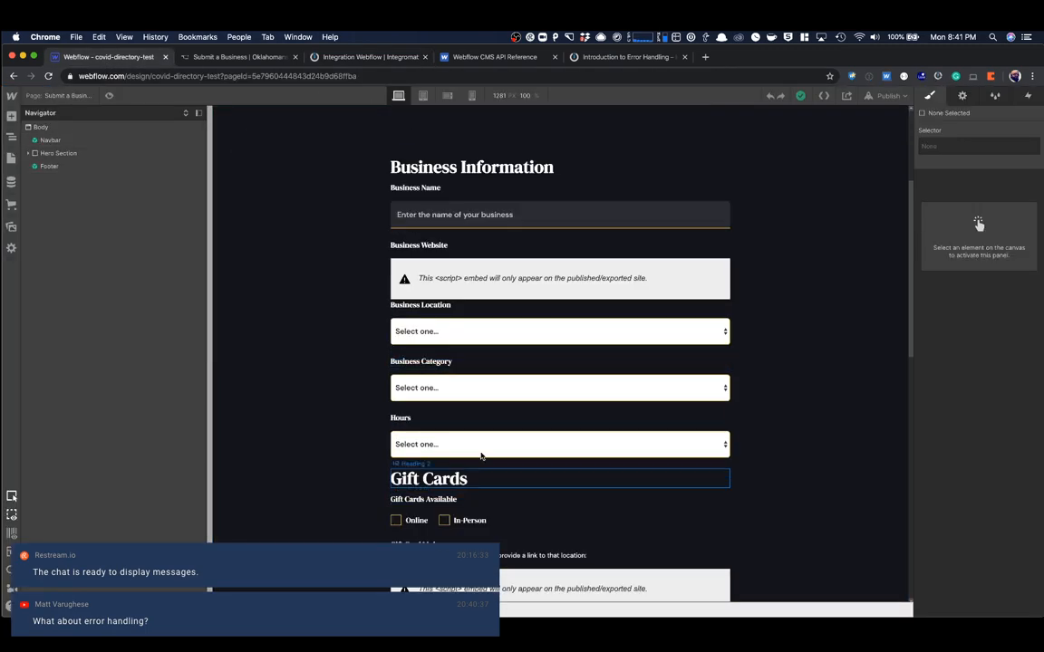
left_click(962, 95)
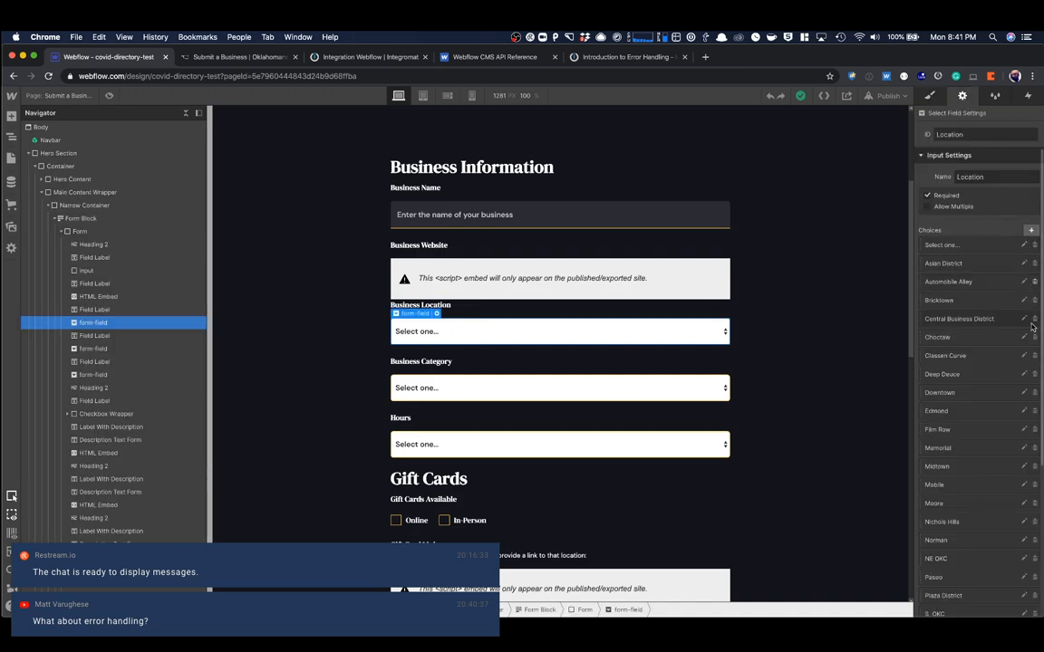
scroll(1032, 319, "down", 5)
scroll(1033, 272, "up", 1)
left_click(1025, 272)
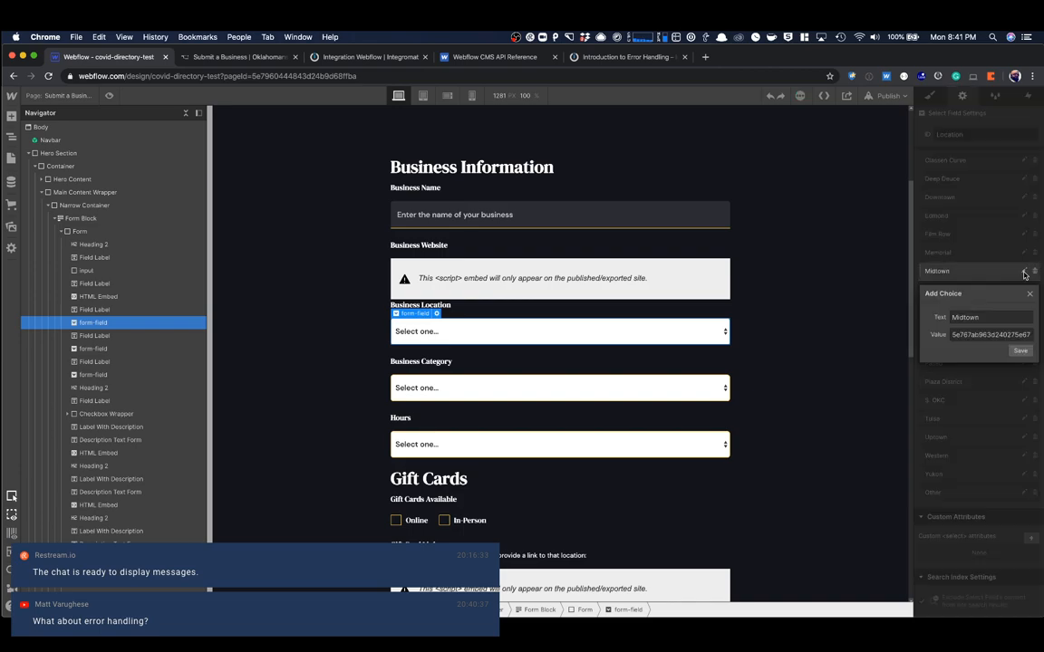
double_click(975, 335)
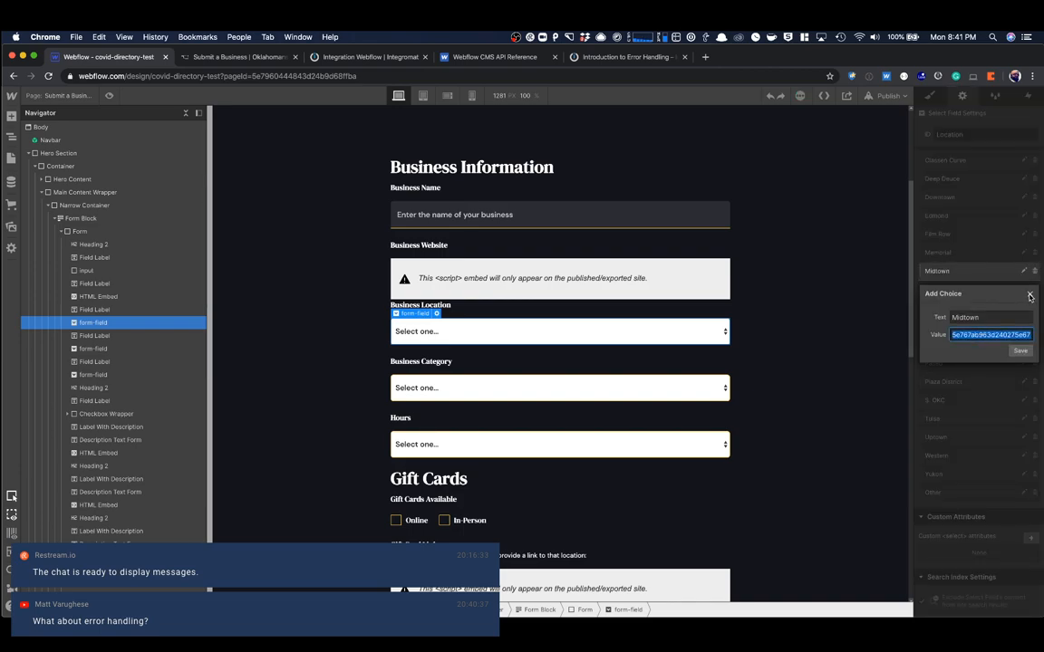
left_click(1030, 296)
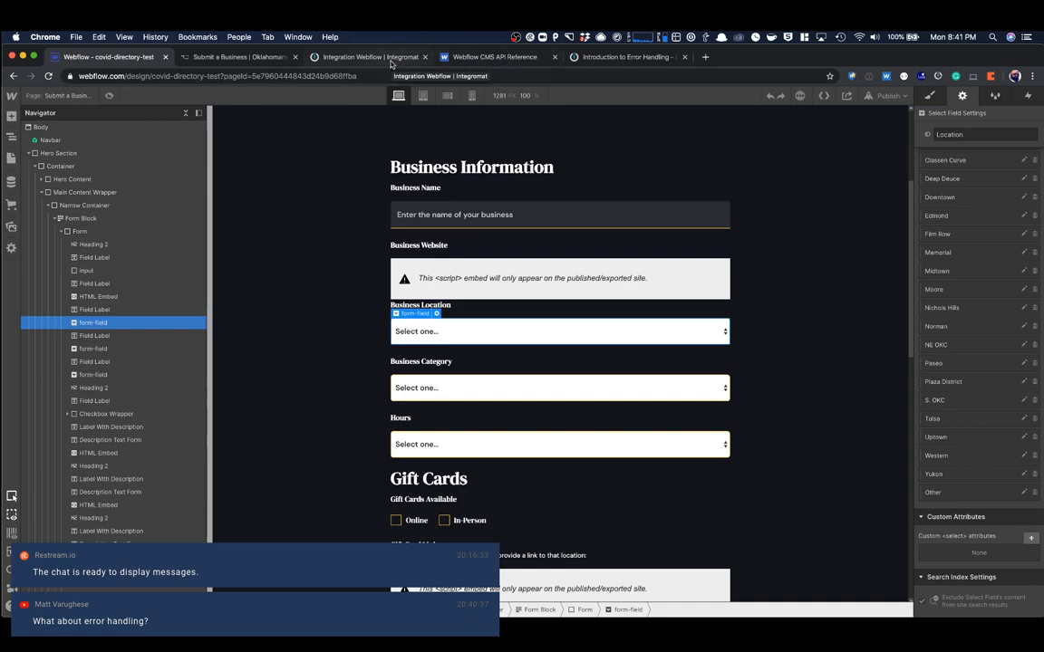
- Switch to the published Submit a Business page and reload it to show the empty form
left_click(260, 61)
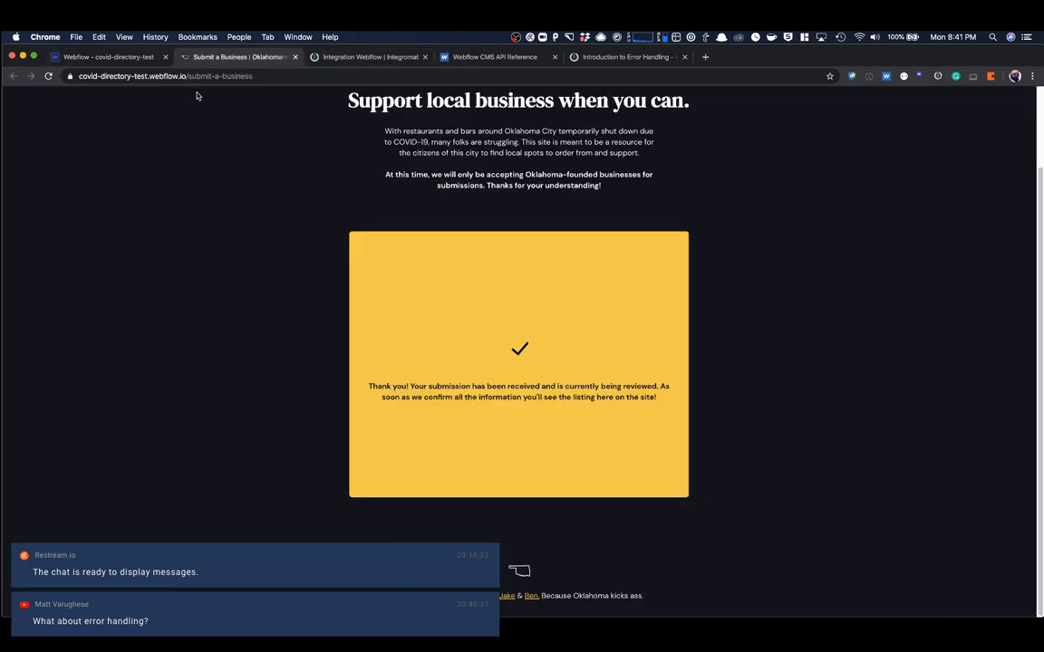
left_click(48, 76)
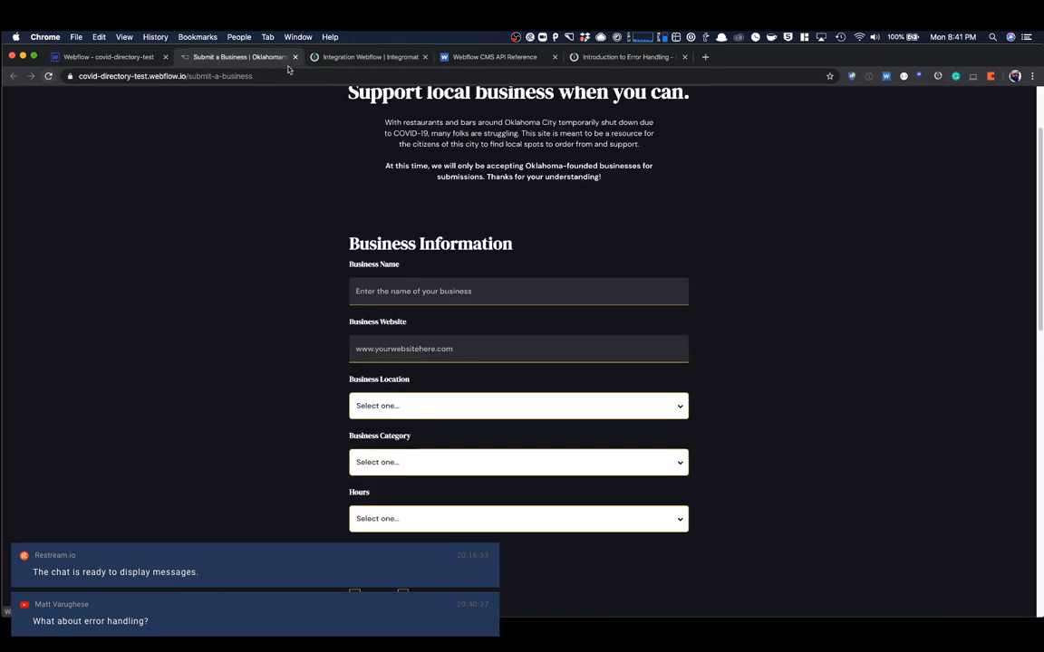
- Switch back to Integromat, move the Ignore handler closer beneath Create Item, and open its settings
left_click(380, 60)
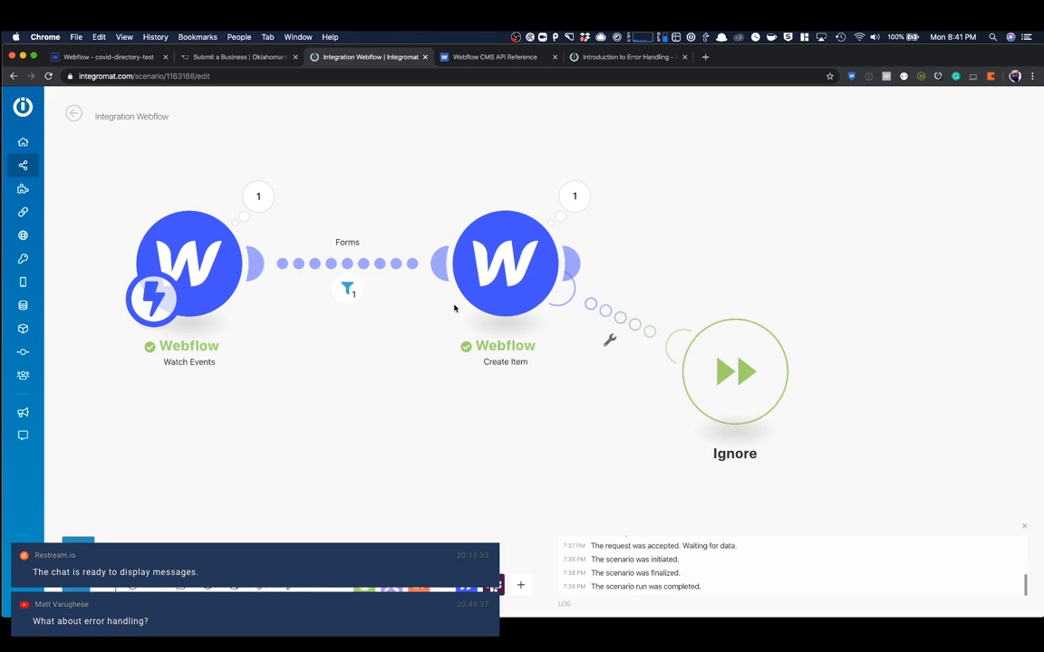
left_click_drag(742, 387, 654, 427)
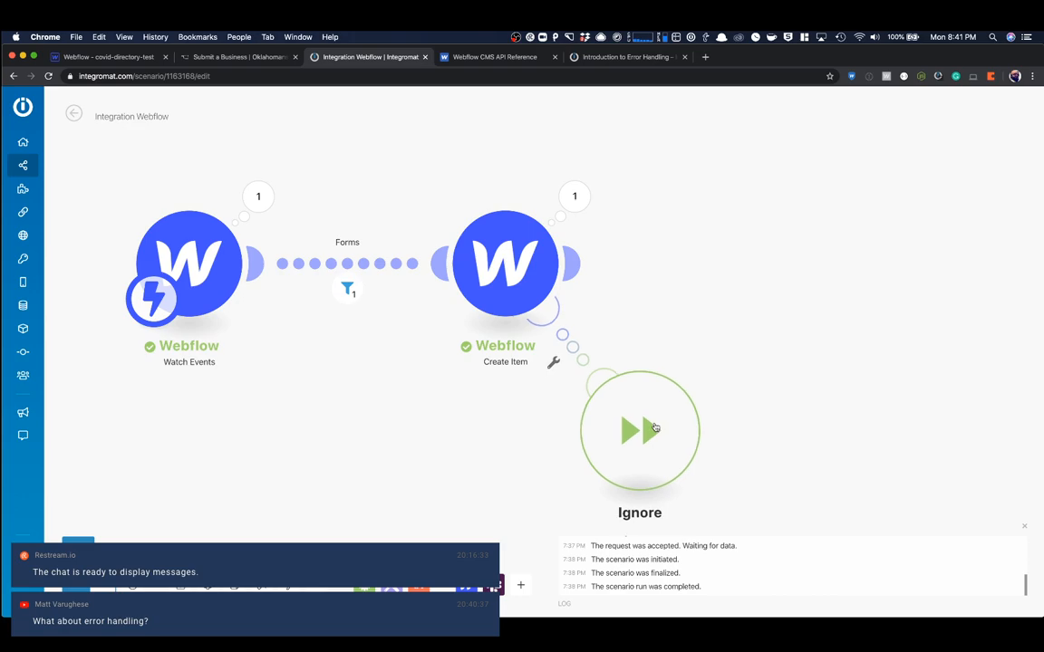
left_click(577, 263)
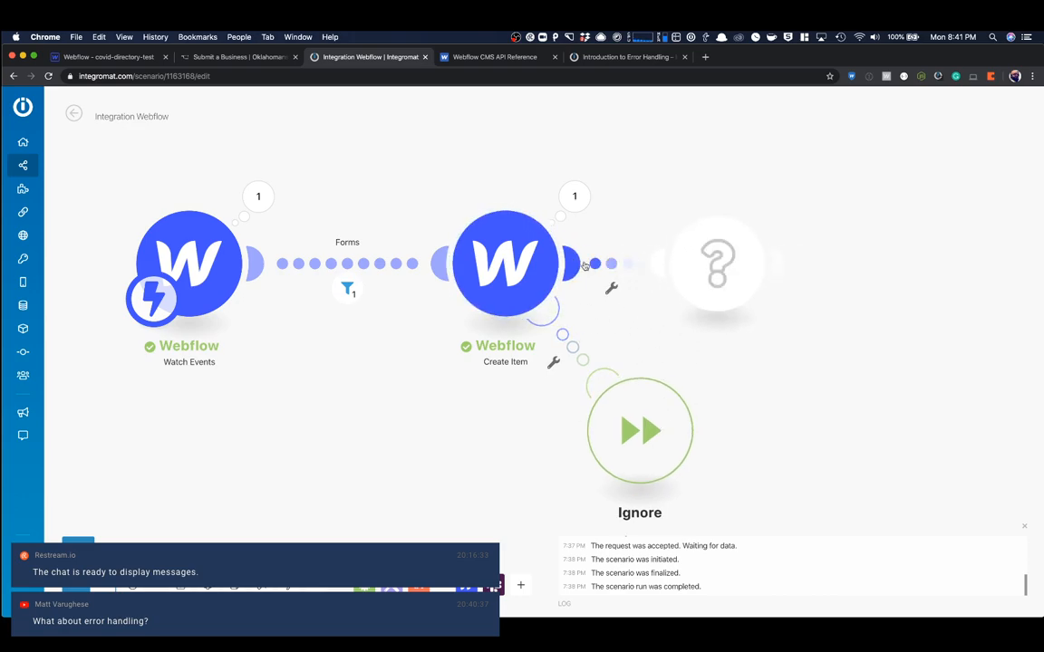
left_click(650, 332)
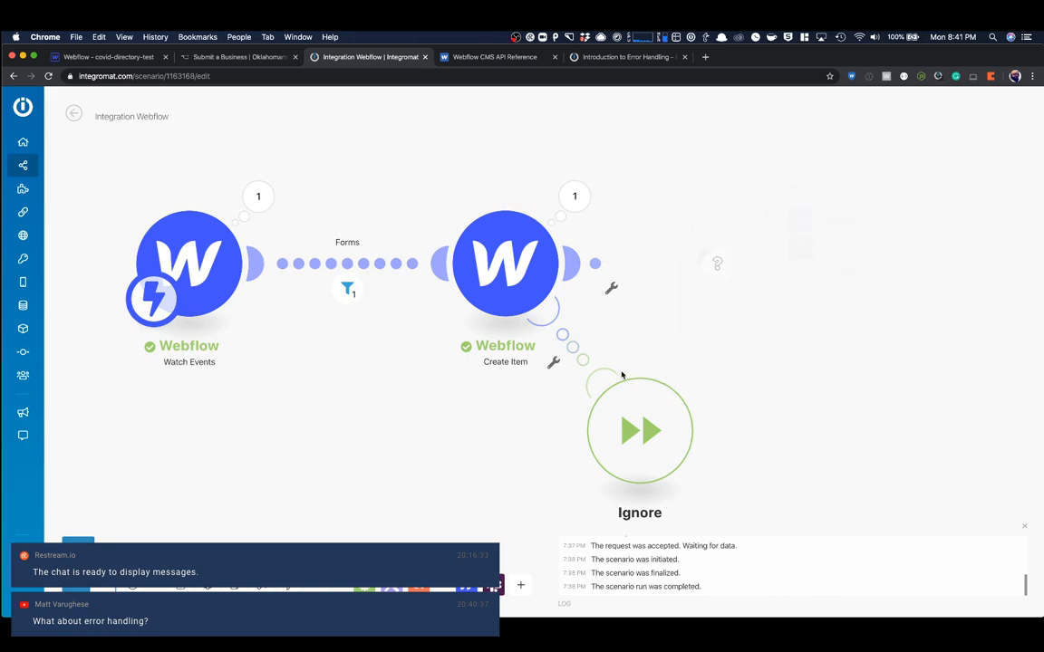
right_click(637, 424)
left_click(649, 433)
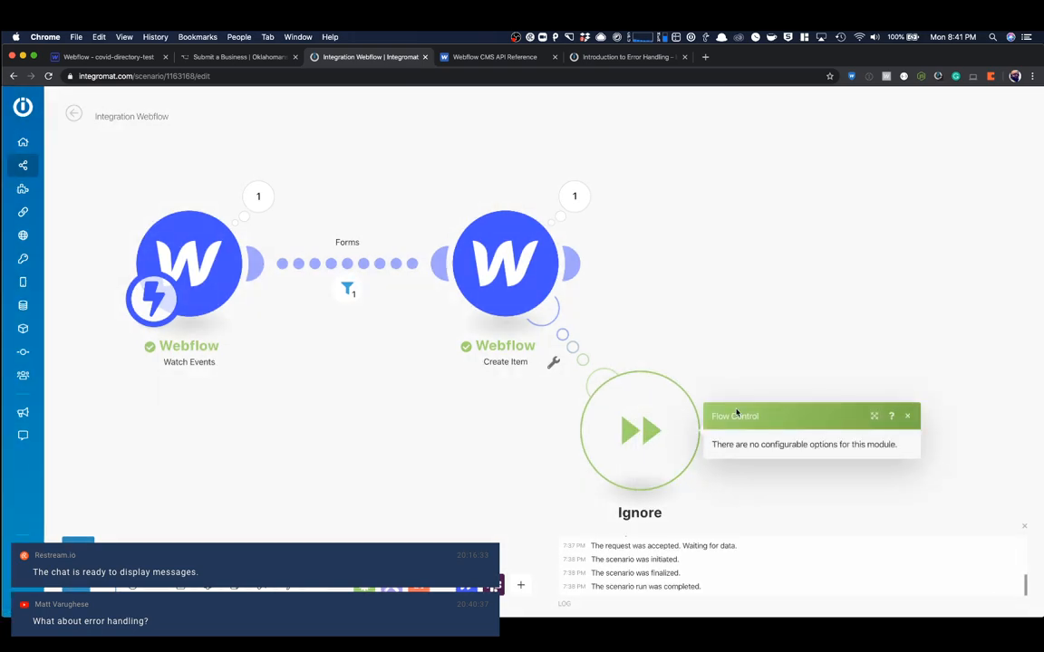
- Close the Ignore handler's settings and delete the handler from the Create Item module
left_click(907, 416)
right_click(541, 288)
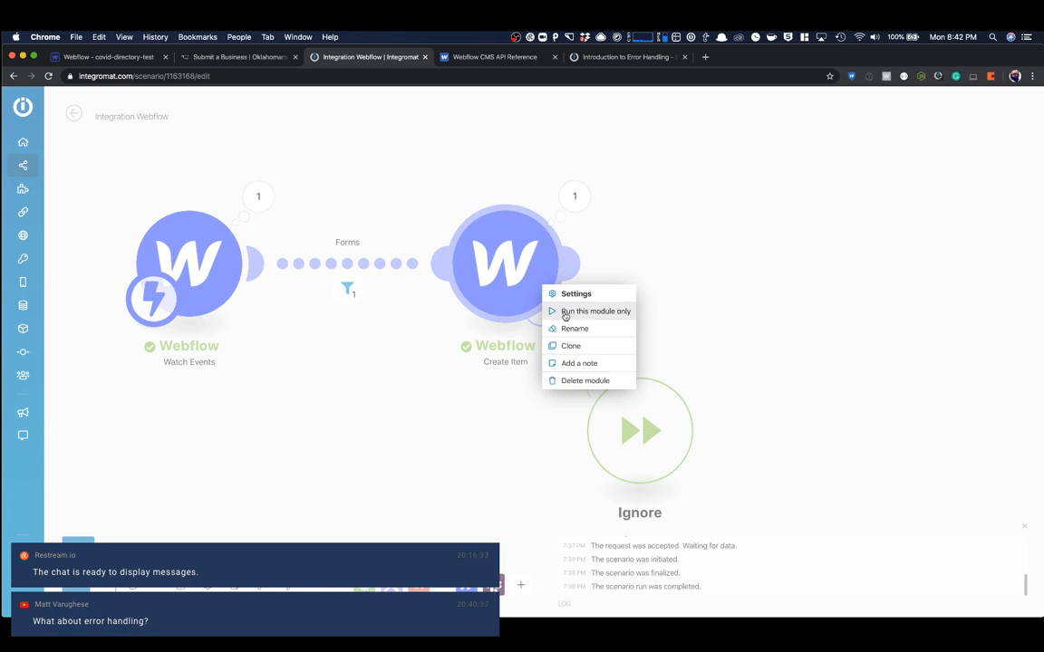
left_click(648, 425)
right_click(650, 424)
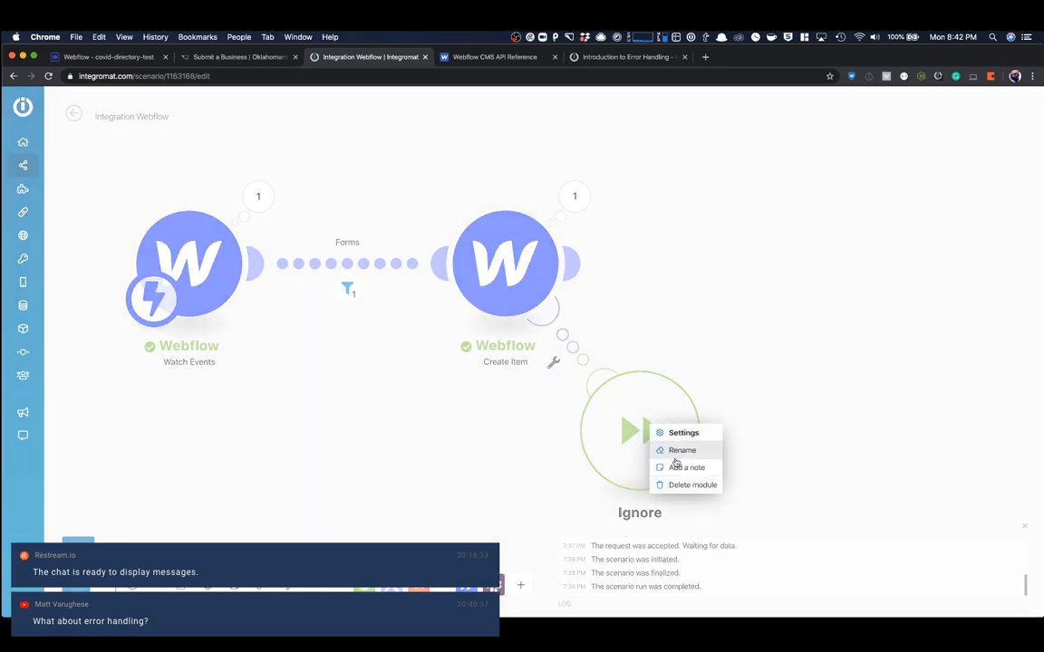
left_click(674, 487)
right_click(508, 259)
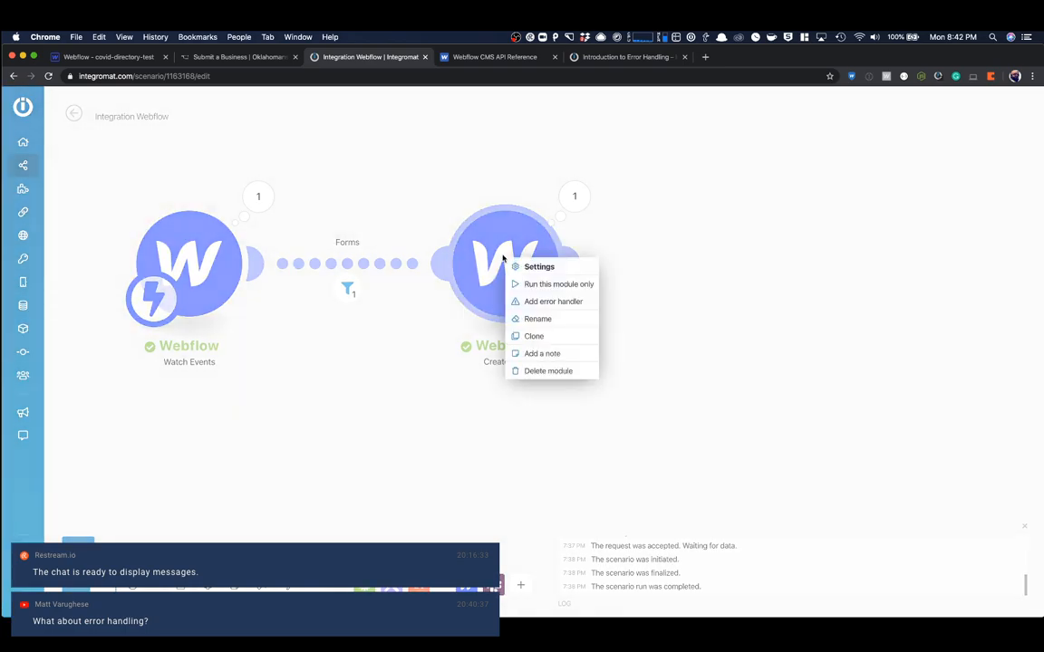
left_click(548, 302)
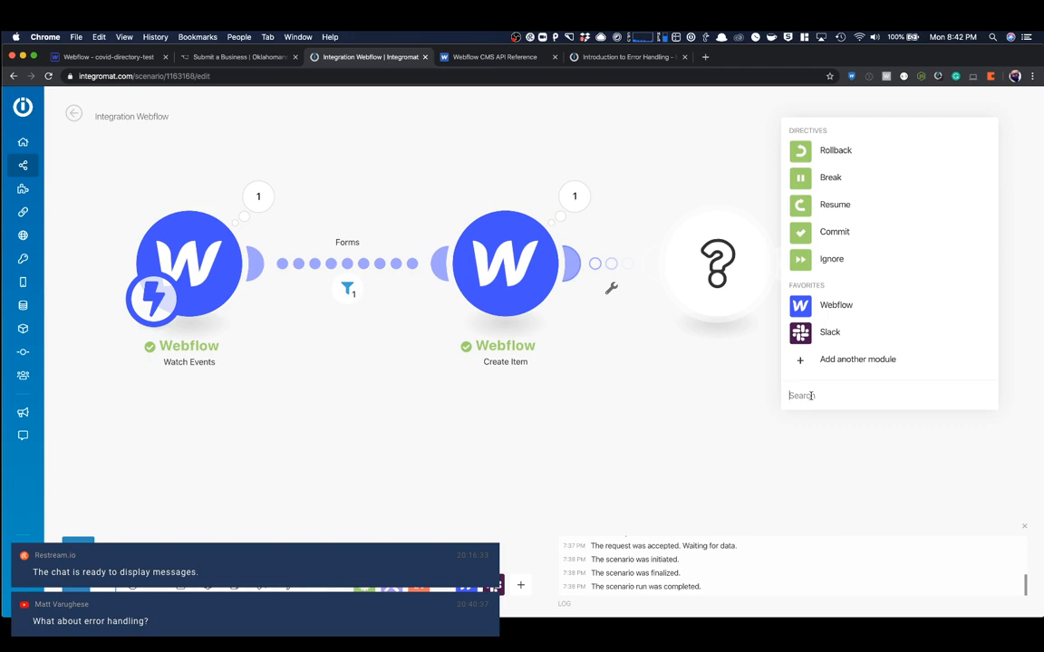
type("sheet")
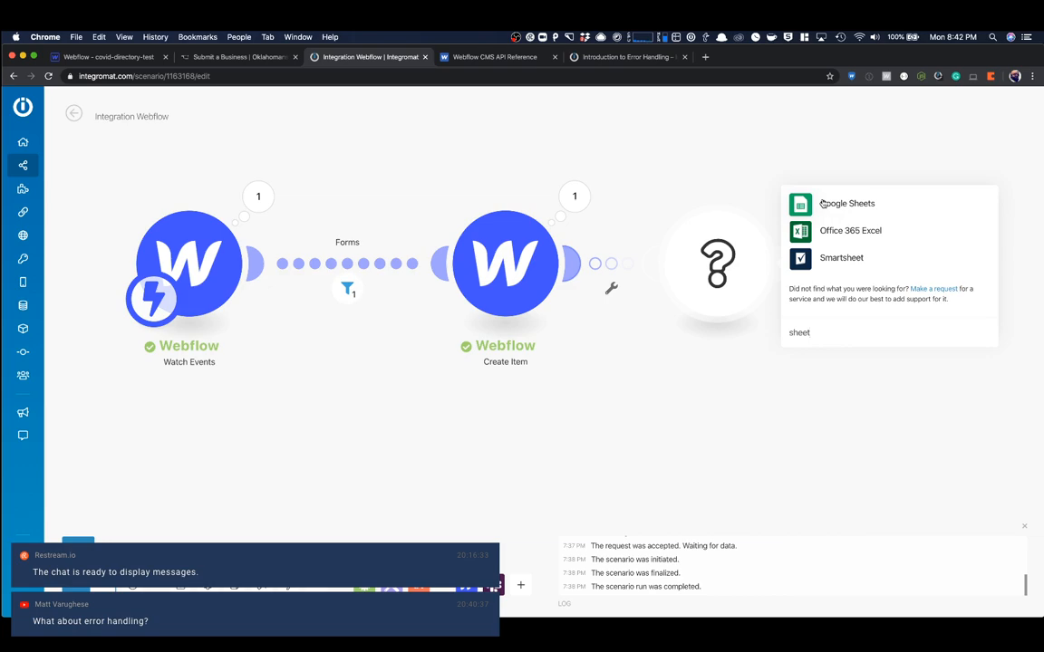
left_click(725, 150)
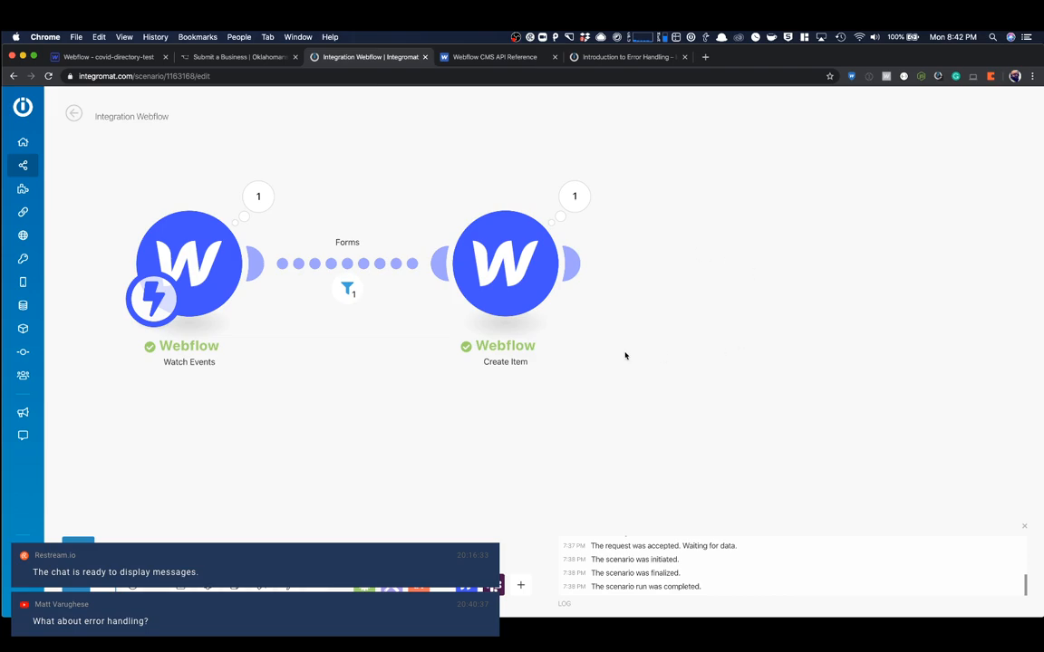
- Add an error handler with the Ignore directive to the Create Item module
right_click(520, 291)
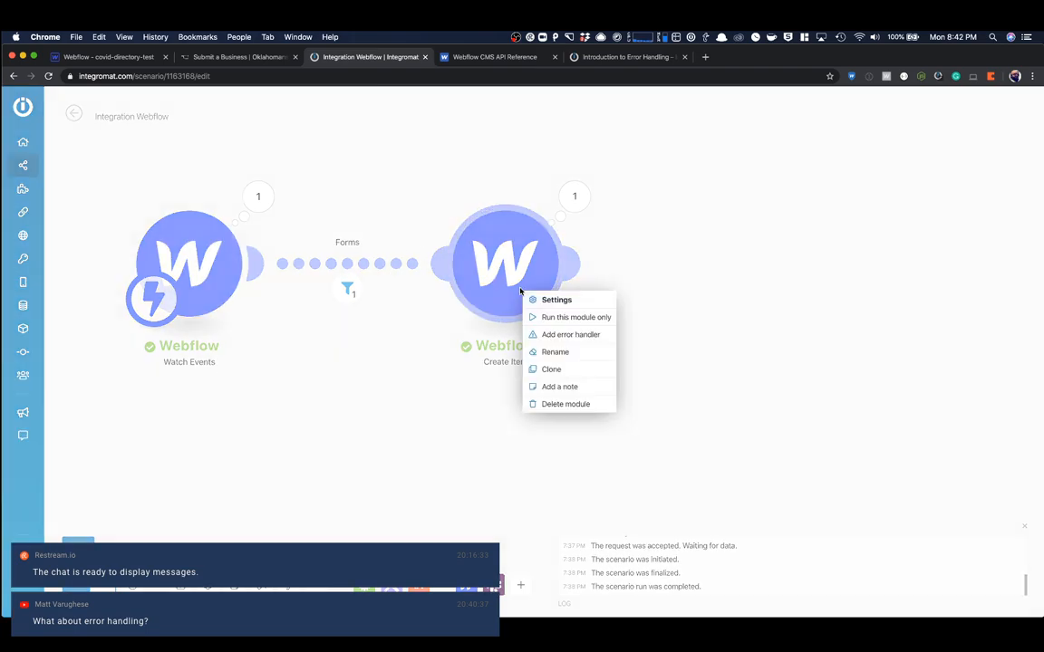
left_click(577, 335)
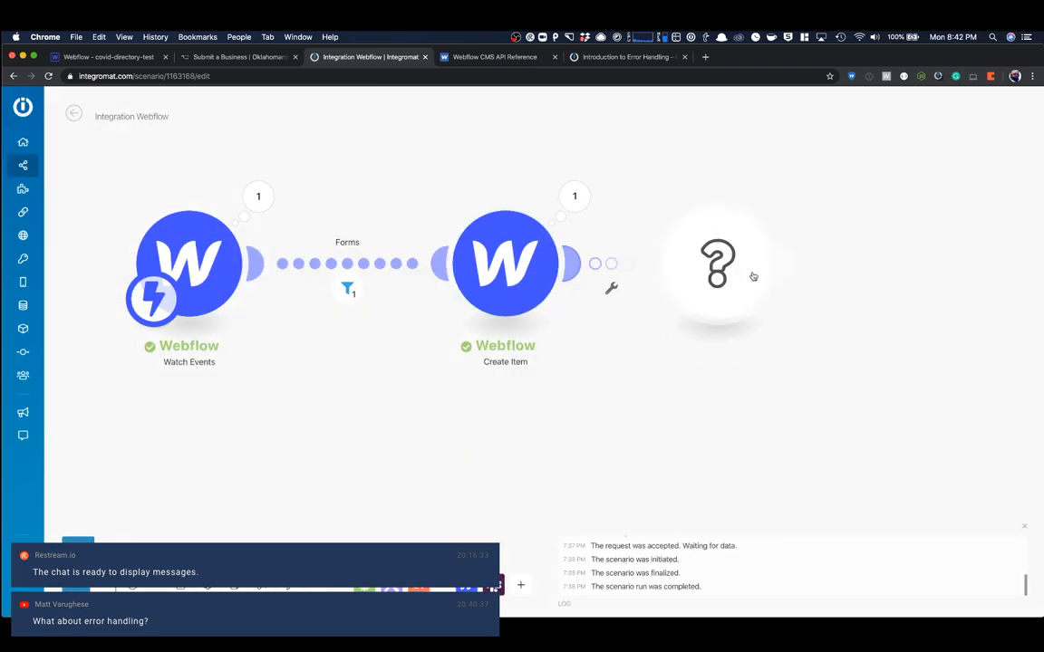
left_click(752, 281)
left_click(802, 258)
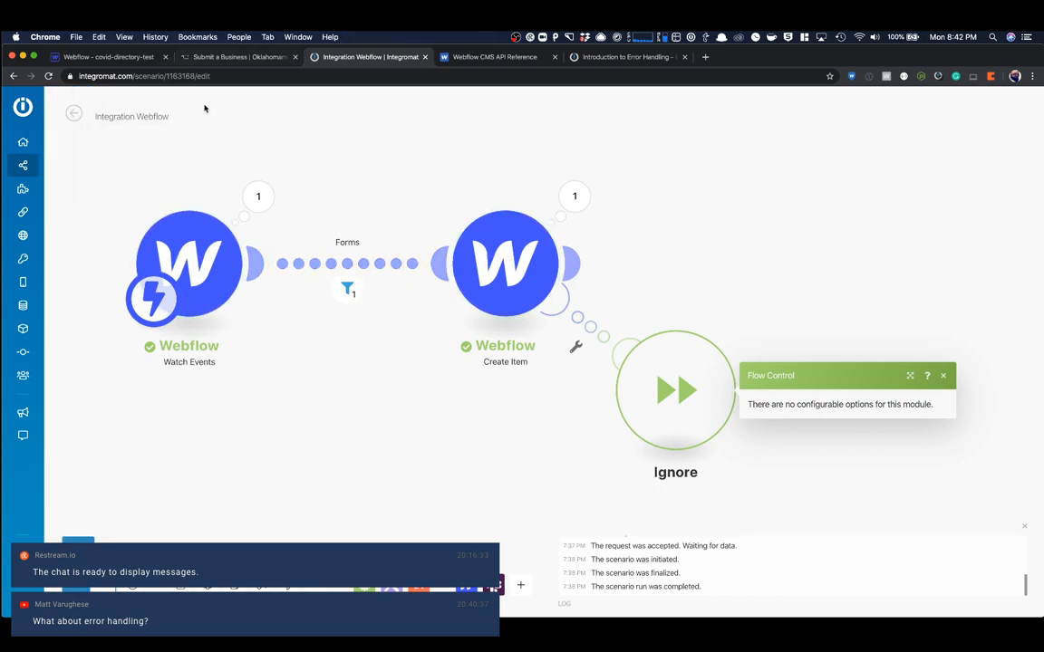
- Switch to the Webflow Designer and look up the Item ID of the Mobile item in the Locations collection
left_click(128, 60)
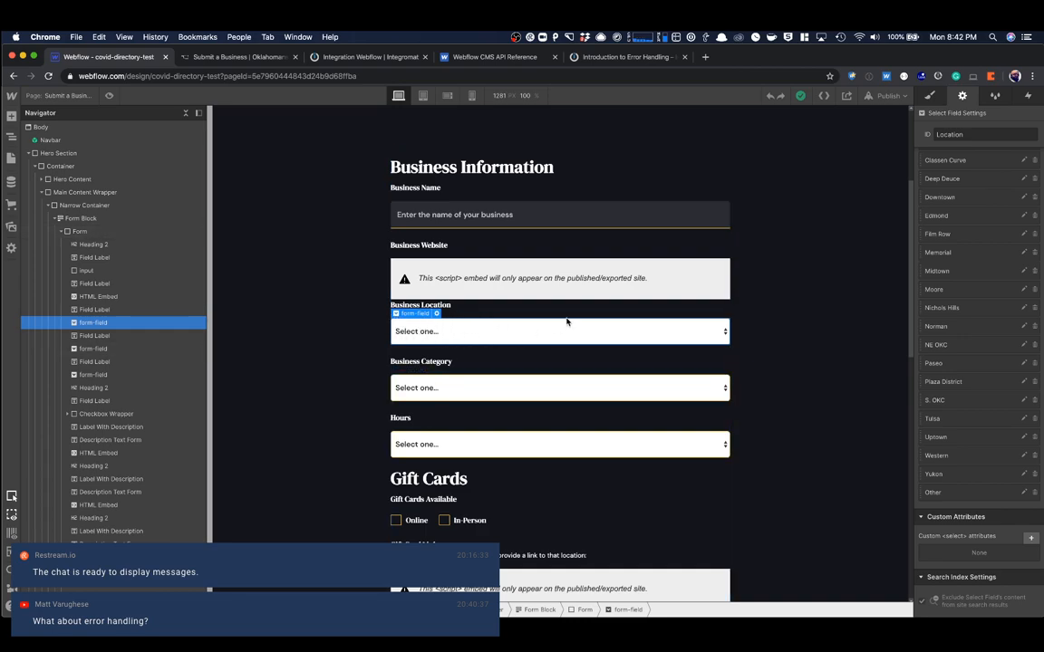
scroll(991, 182, "up", 2)
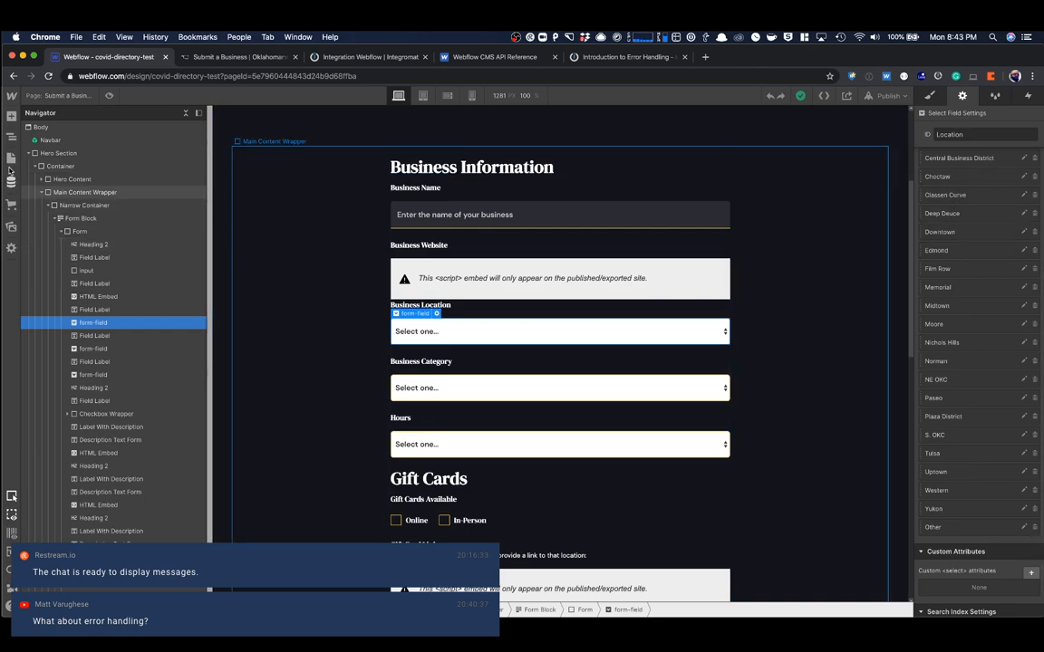
left_click(12, 183)
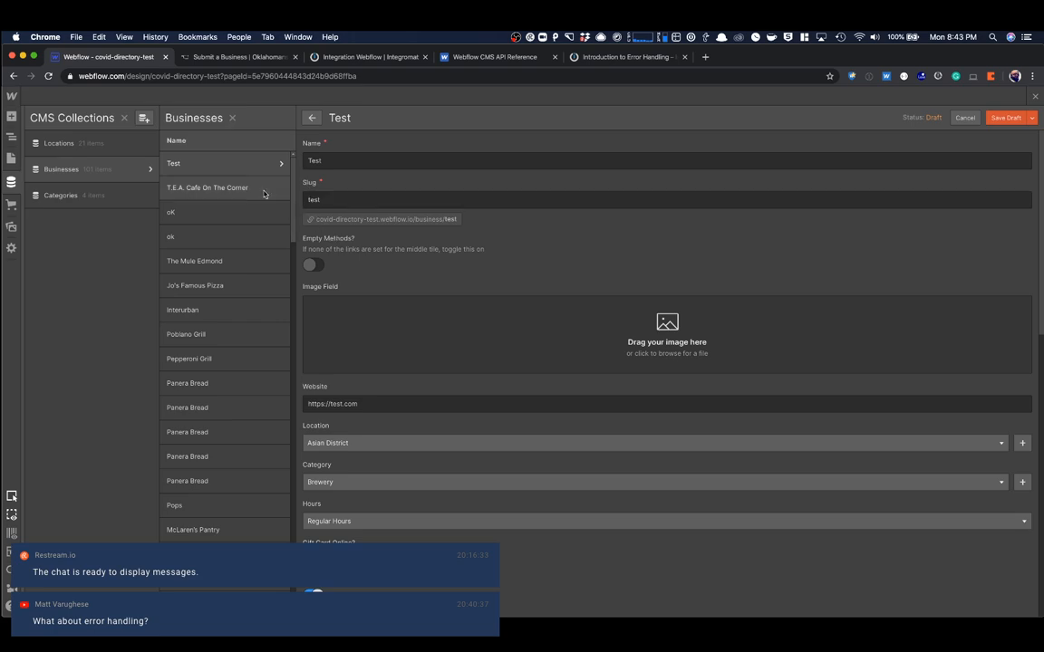
left_click(88, 149)
left_click(272, 191)
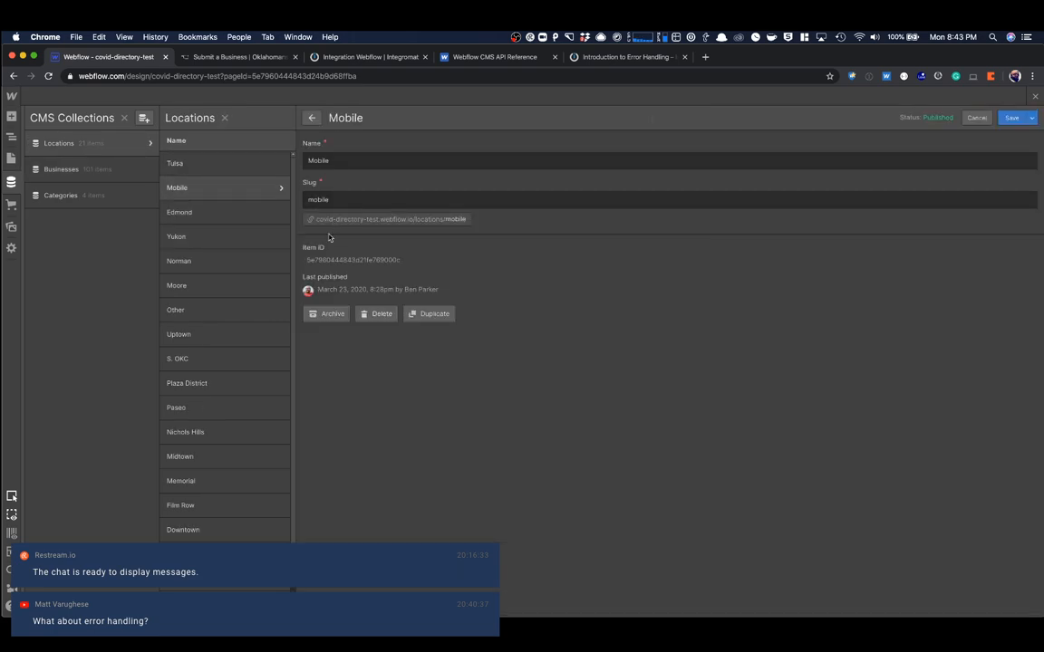
double_click(331, 261)
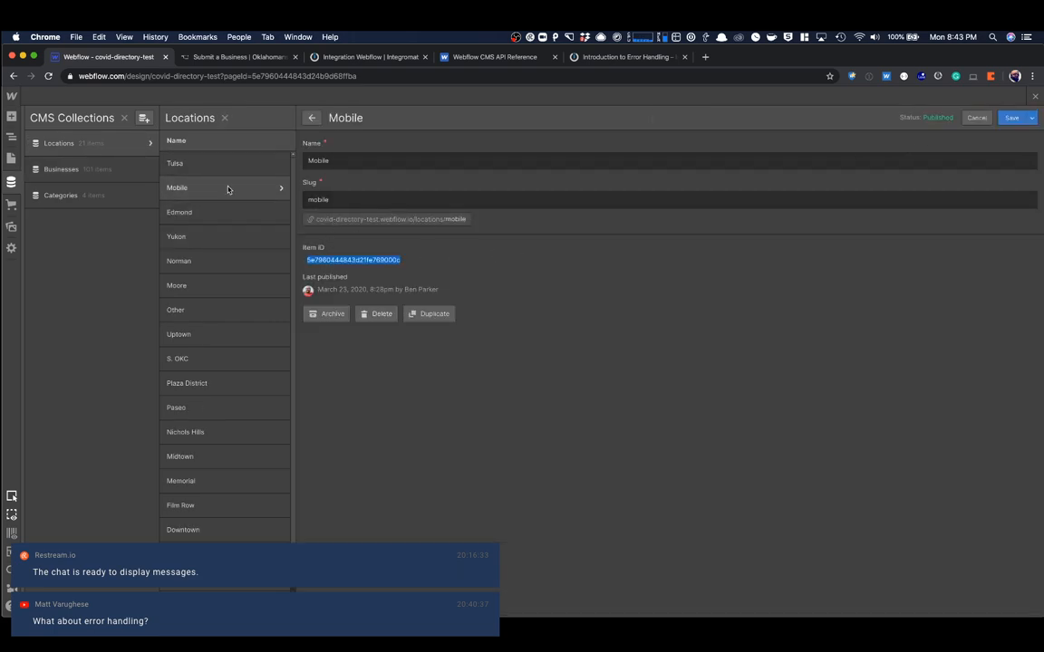
left_click(1036, 94)
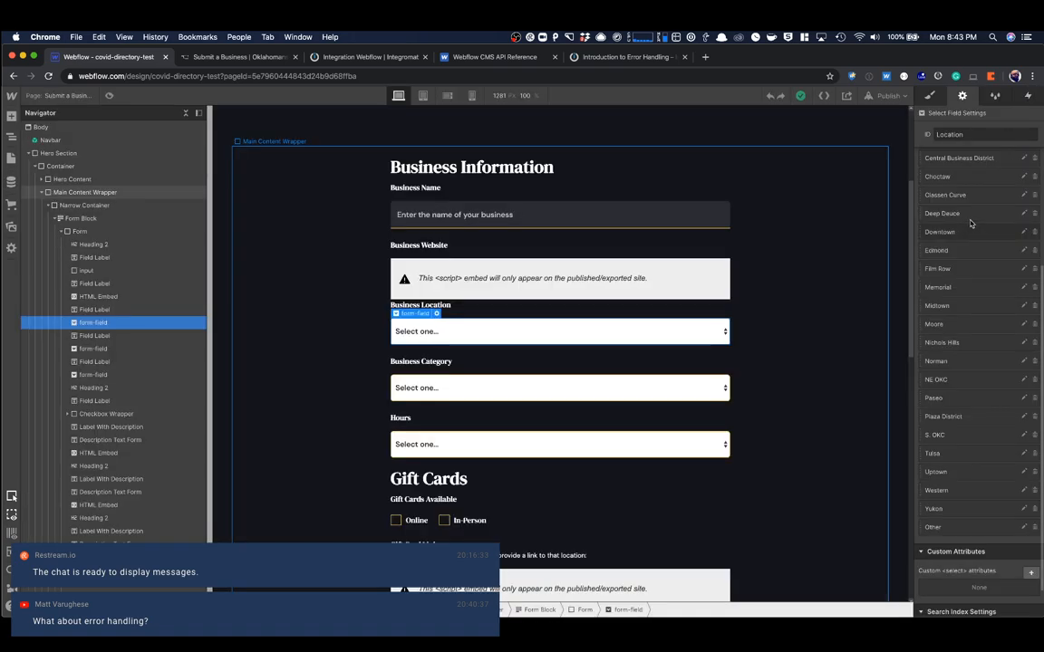
- Check the value stored for the Midtown location choice, and inspect the Business Category select field and the CMS collections
left_click(946, 306)
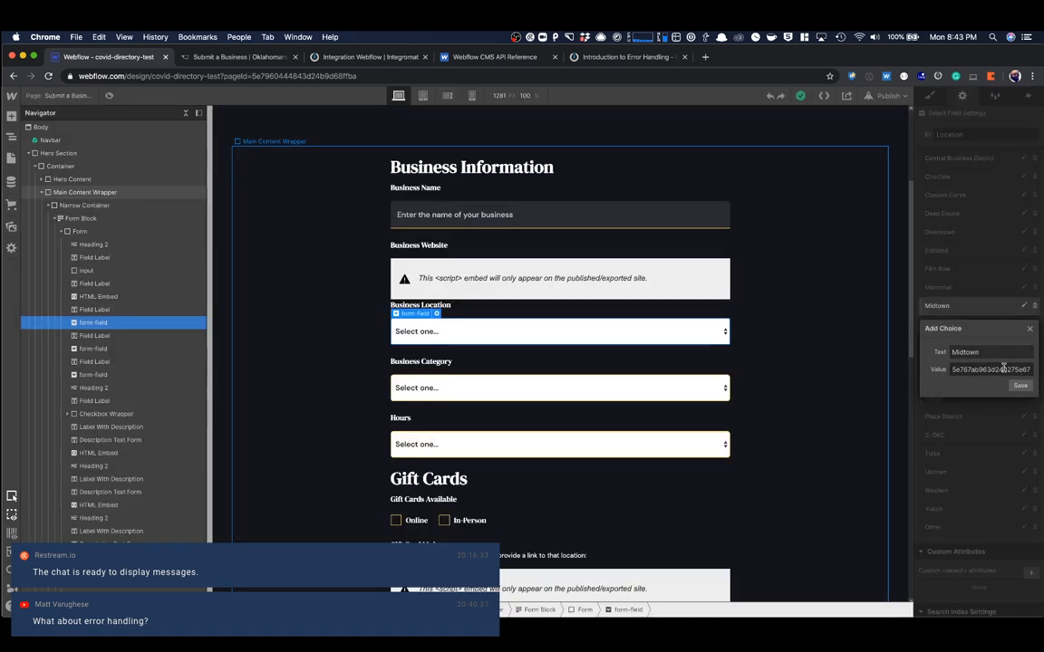
left_click(1027, 330)
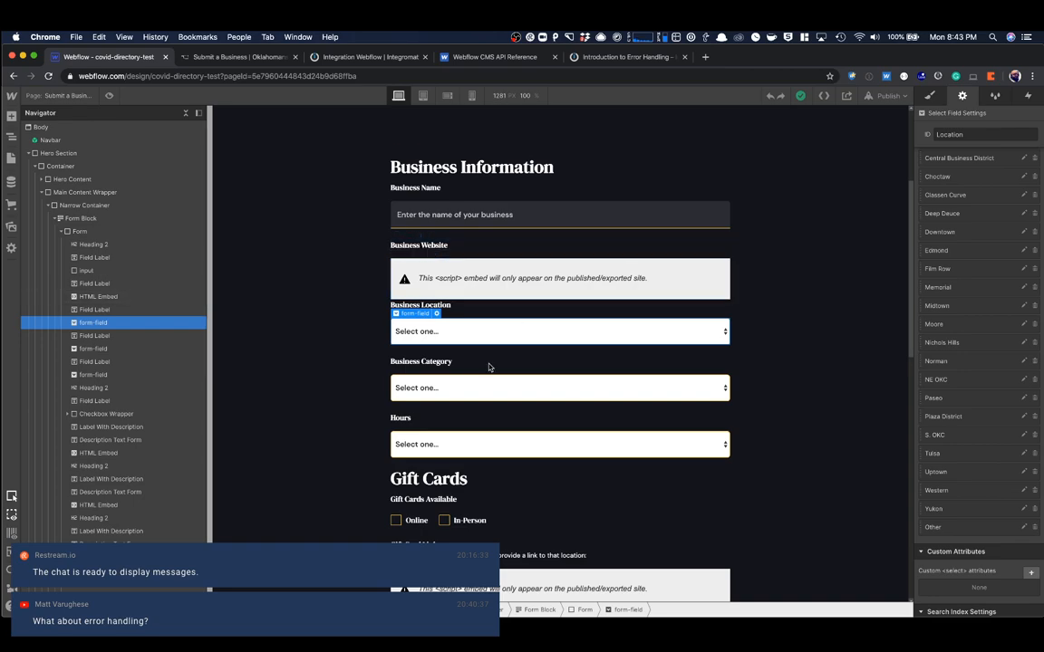
left_click(461, 397)
left_click(11, 180)
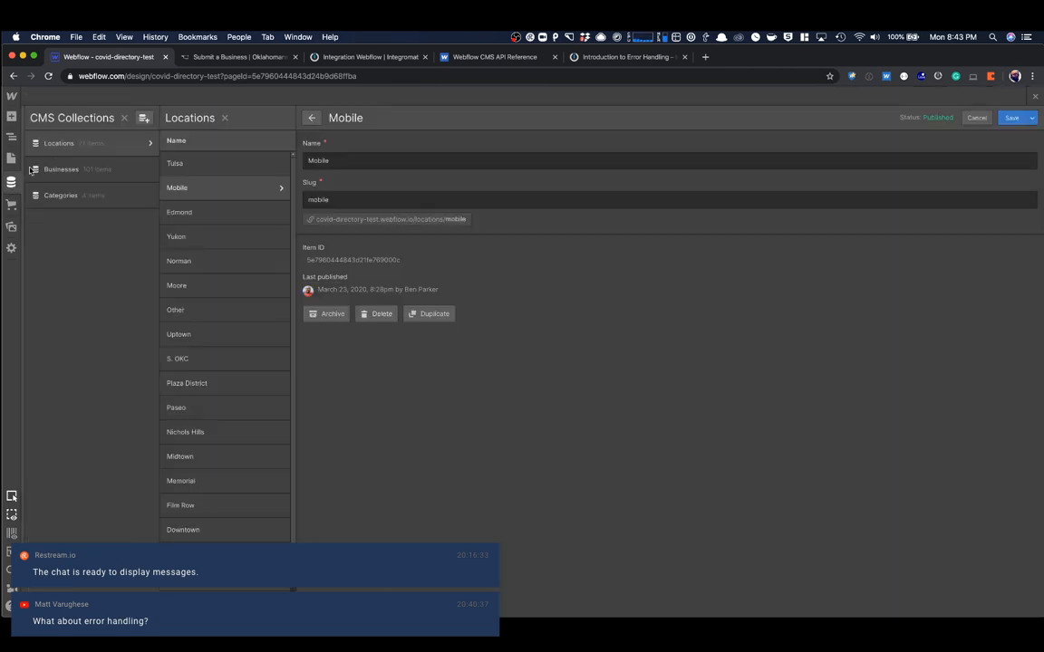
left_click(1036, 98)
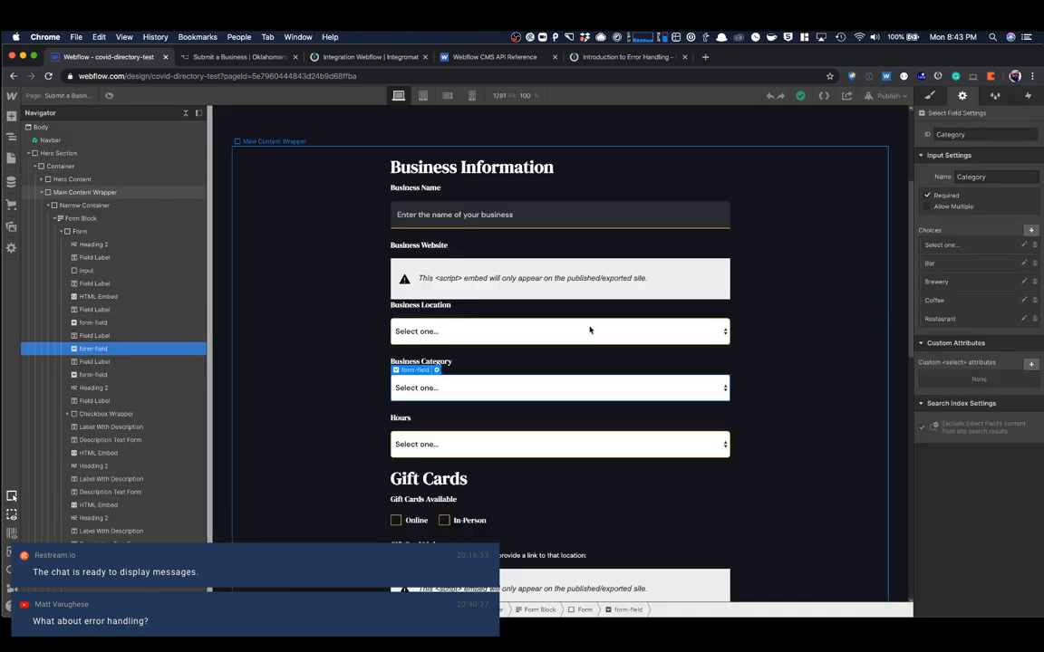
- Inspect the Hours select field, compare it with the hours option IDs in Postman's collection response, and return to the Webflow Designer
left_click(412, 445)
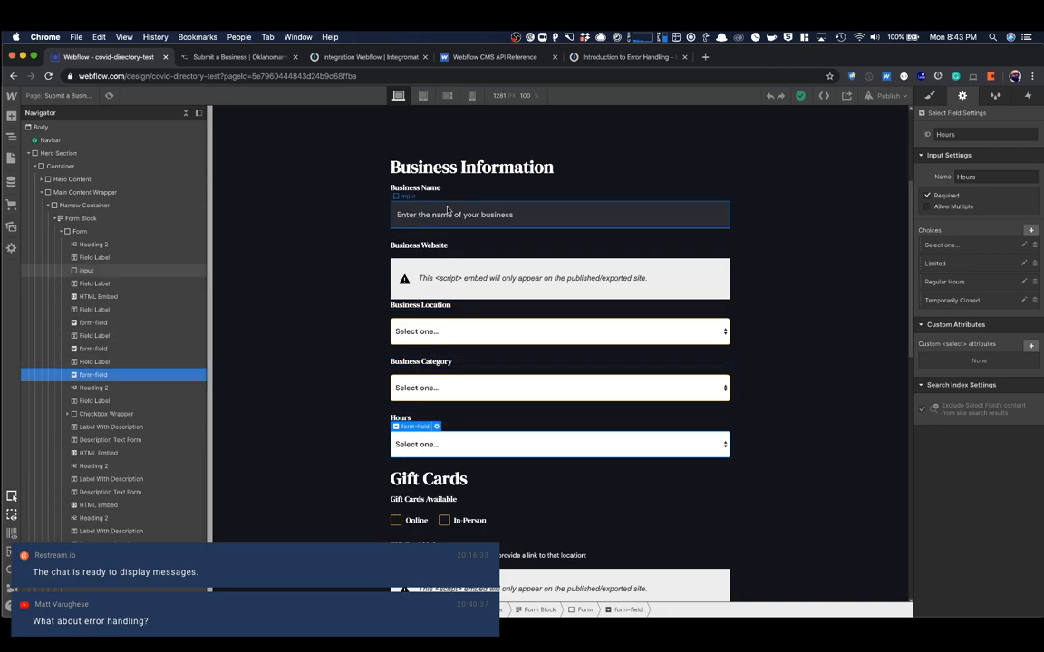
key("super+Tab")
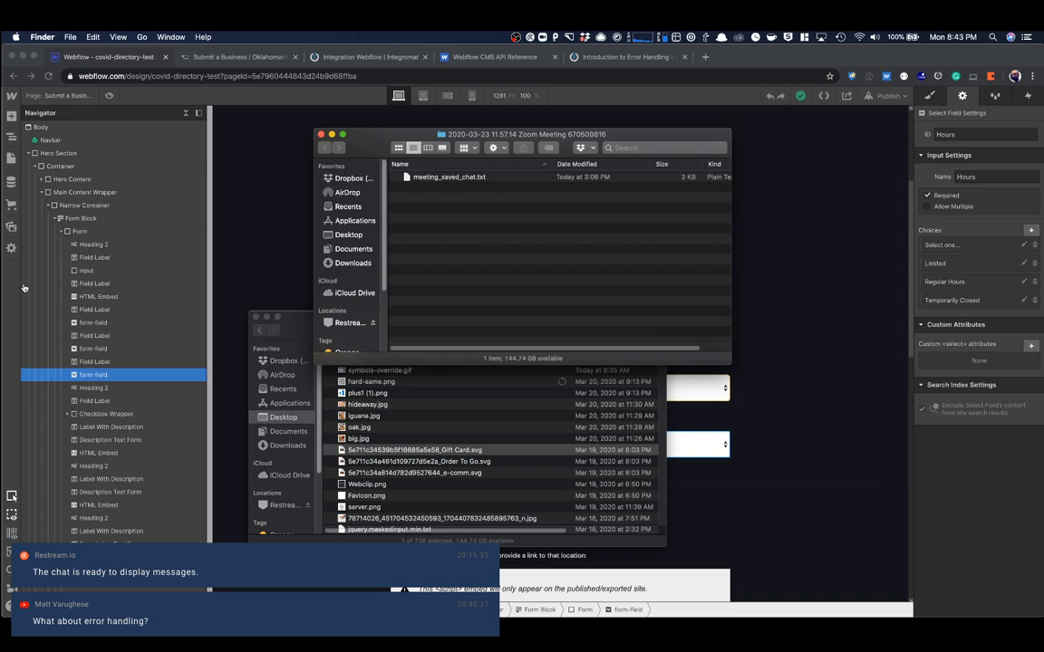
key("super+Tab")
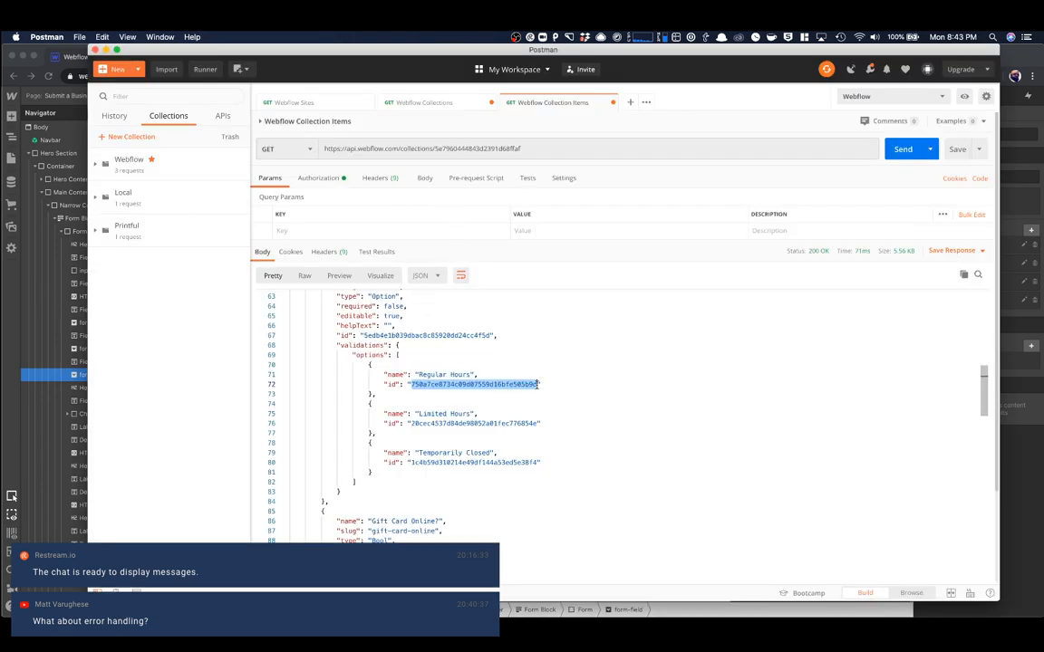
key("super+Tab")
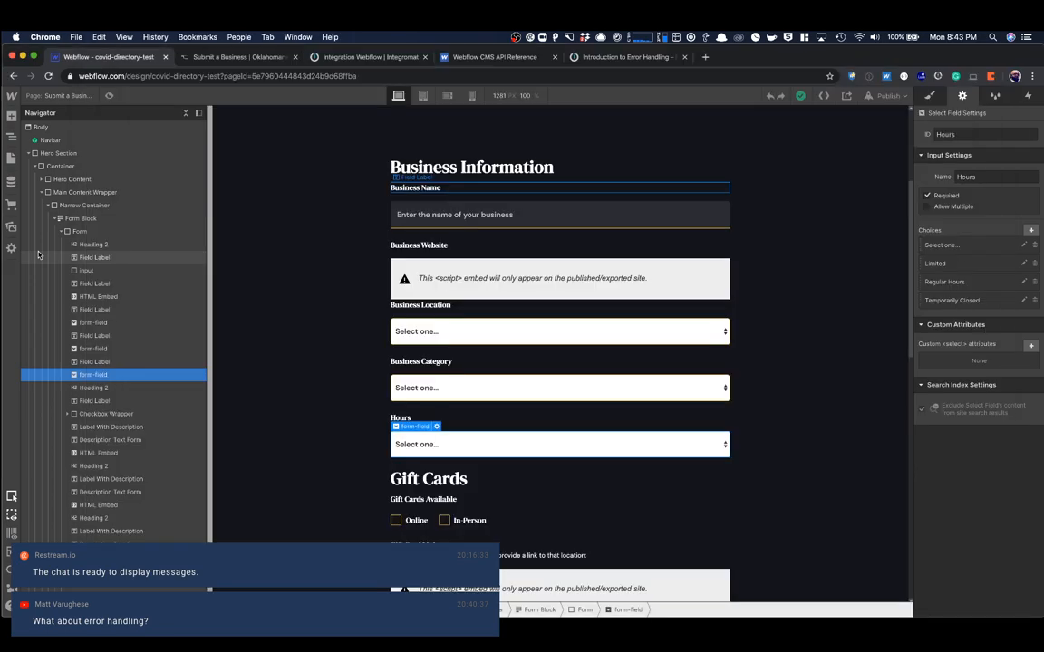
- Try adding a text input field beneath the Hours label of the form, and remove it
left_click(408, 420)
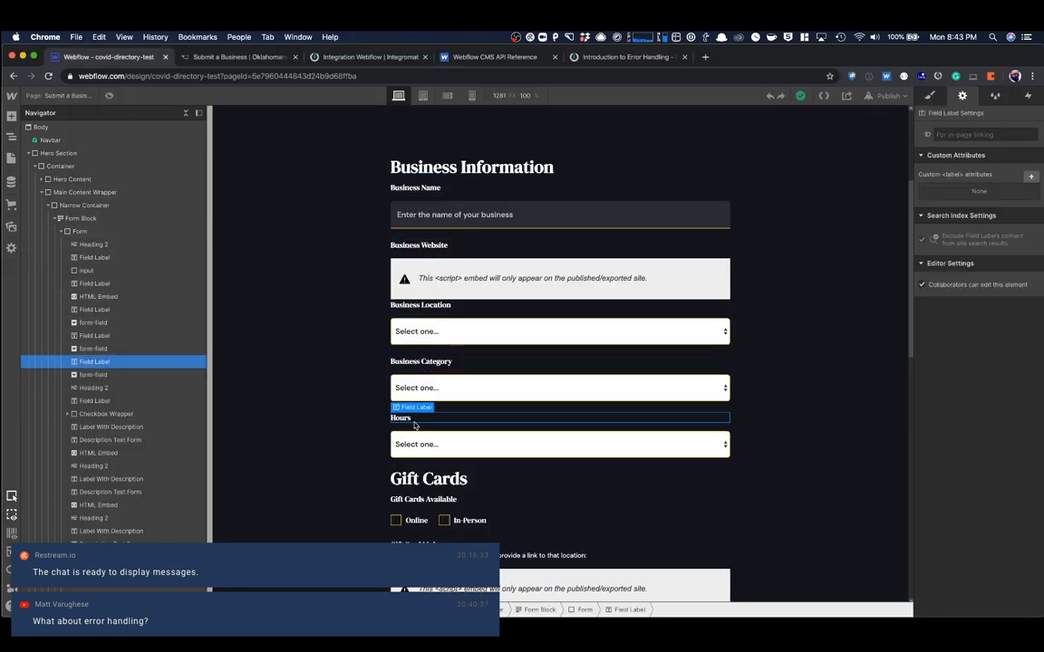
key("super+e")
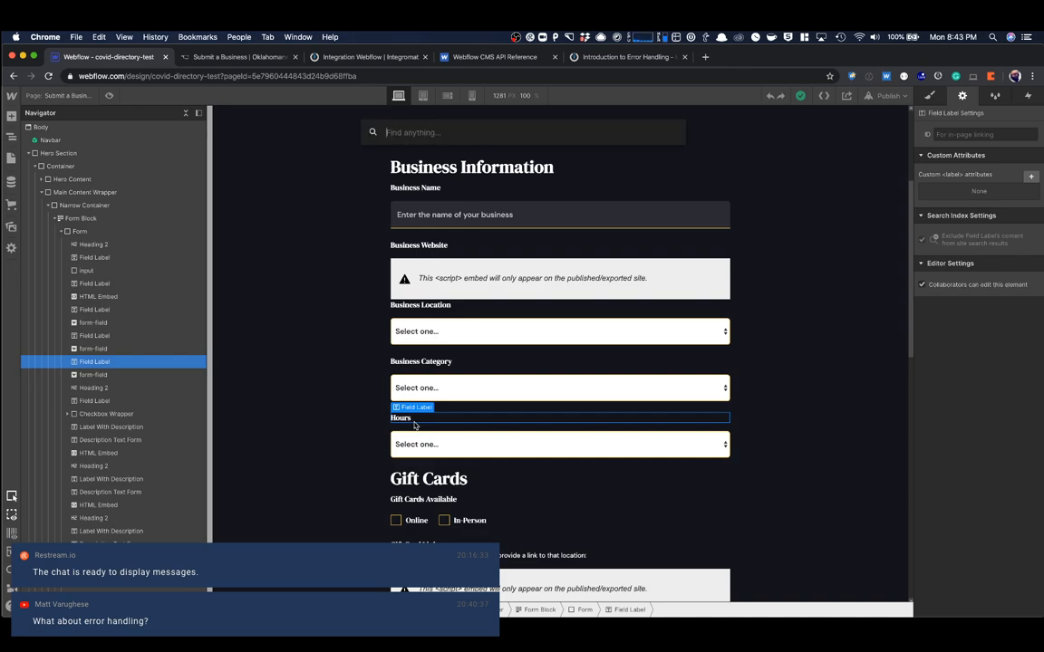
type("input")
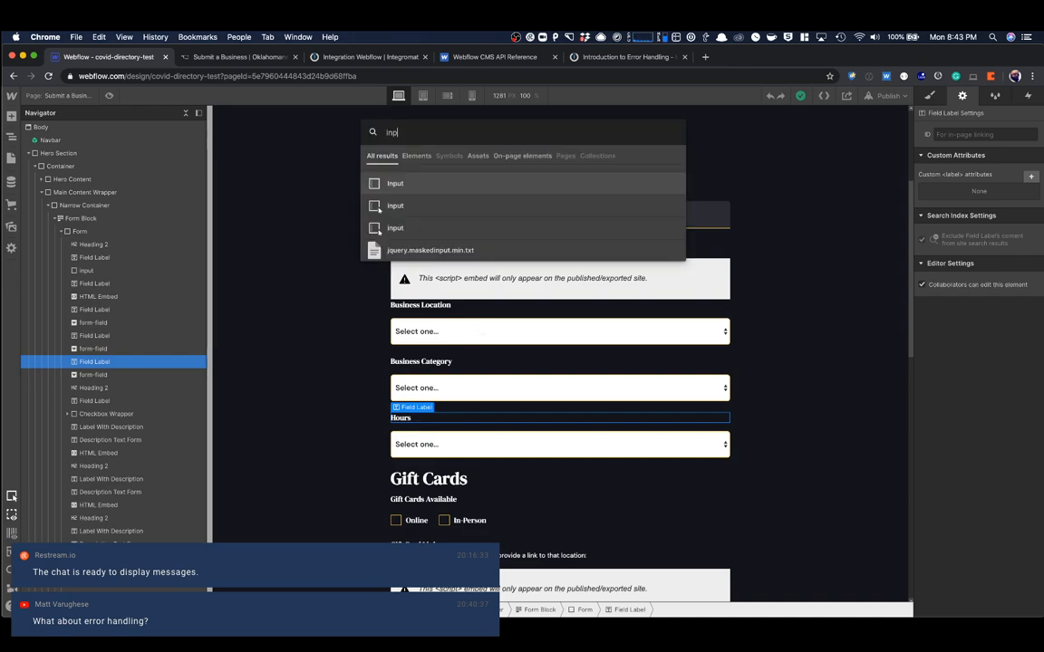
left_click(431, 196)
left_click(529, 464)
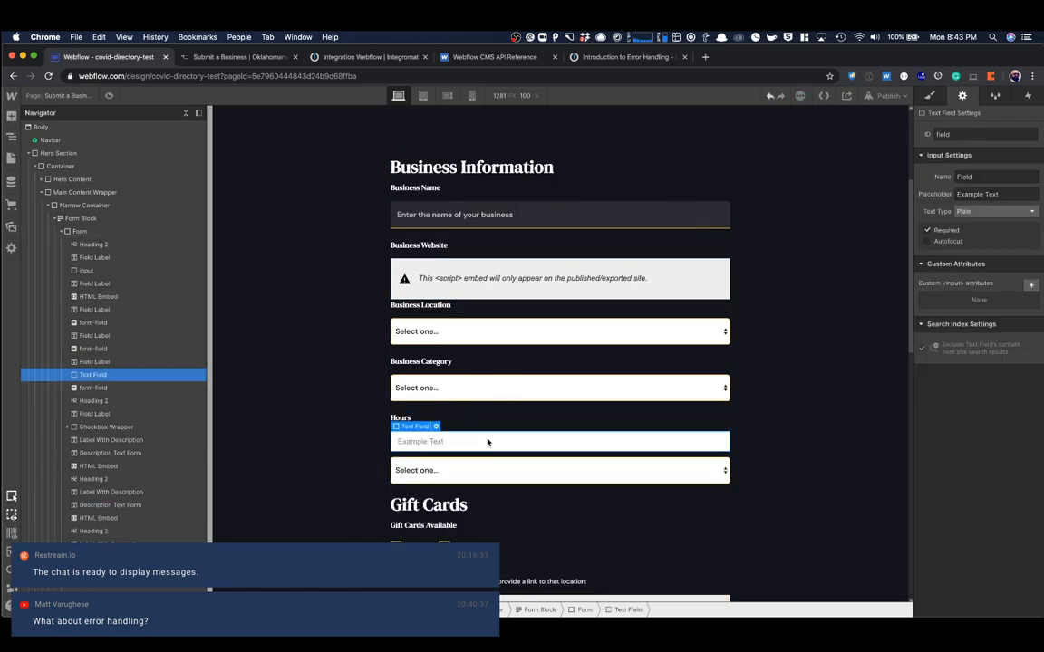
key("Delete")
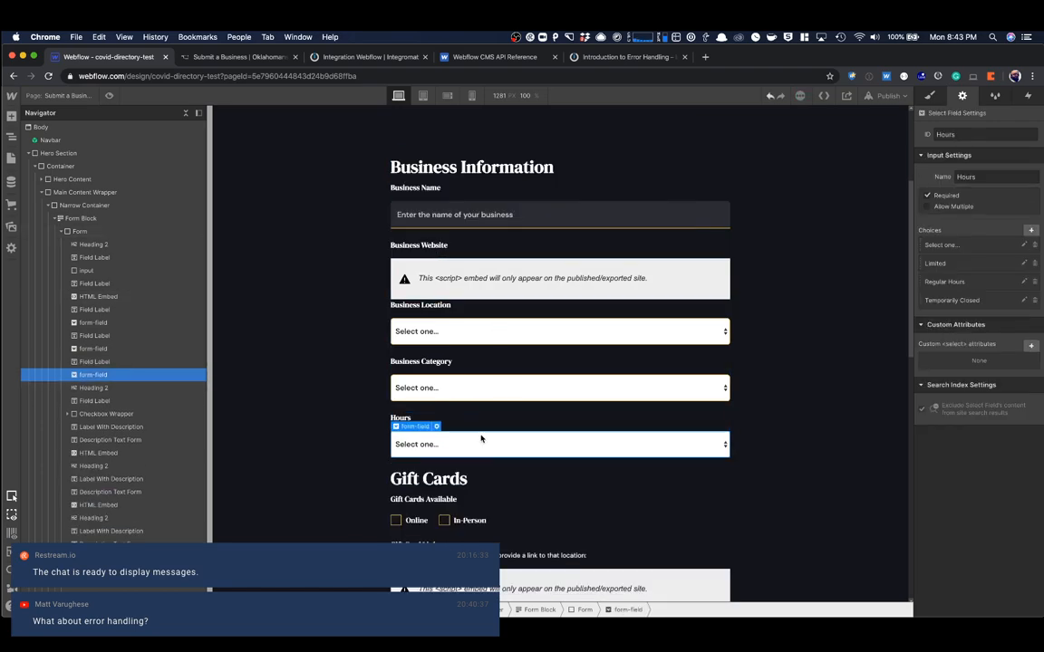
- Open the Home page to view the hours shown on the business listings, and glance at the CMS collections
left_click(13, 158)
left_click(55, 169)
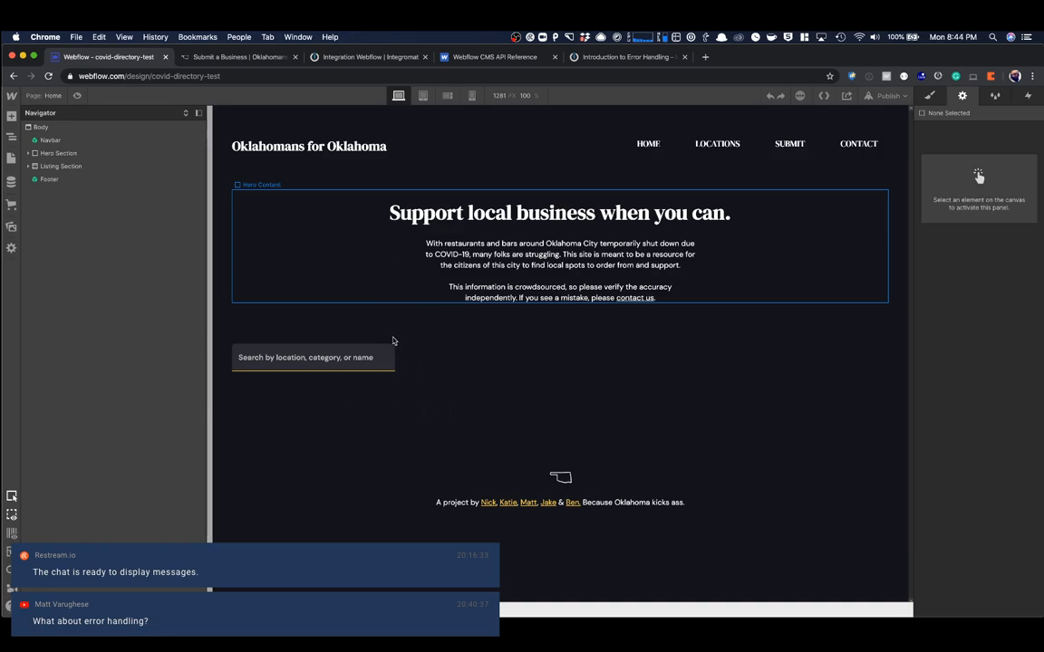
scroll(508, 380, "down", 3)
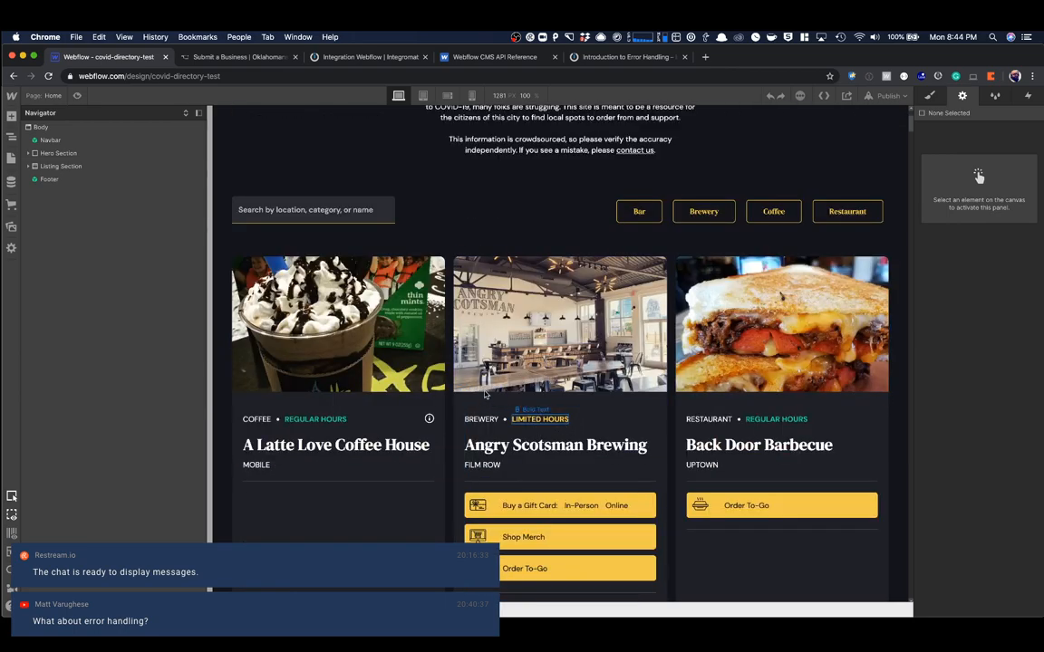
left_click(12, 181)
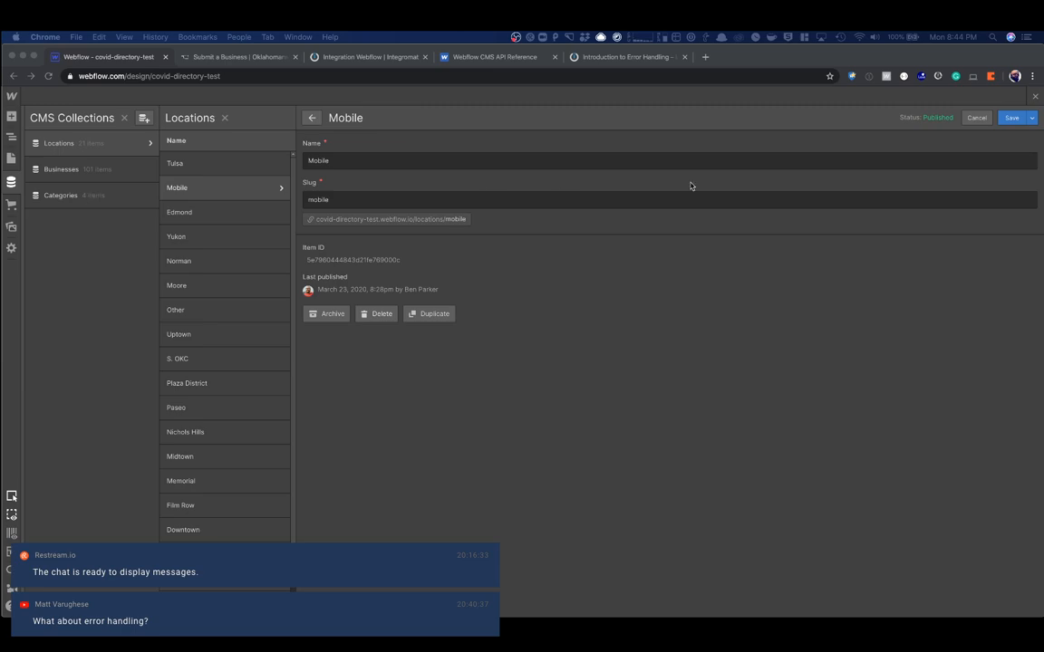
left_click(1036, 96)
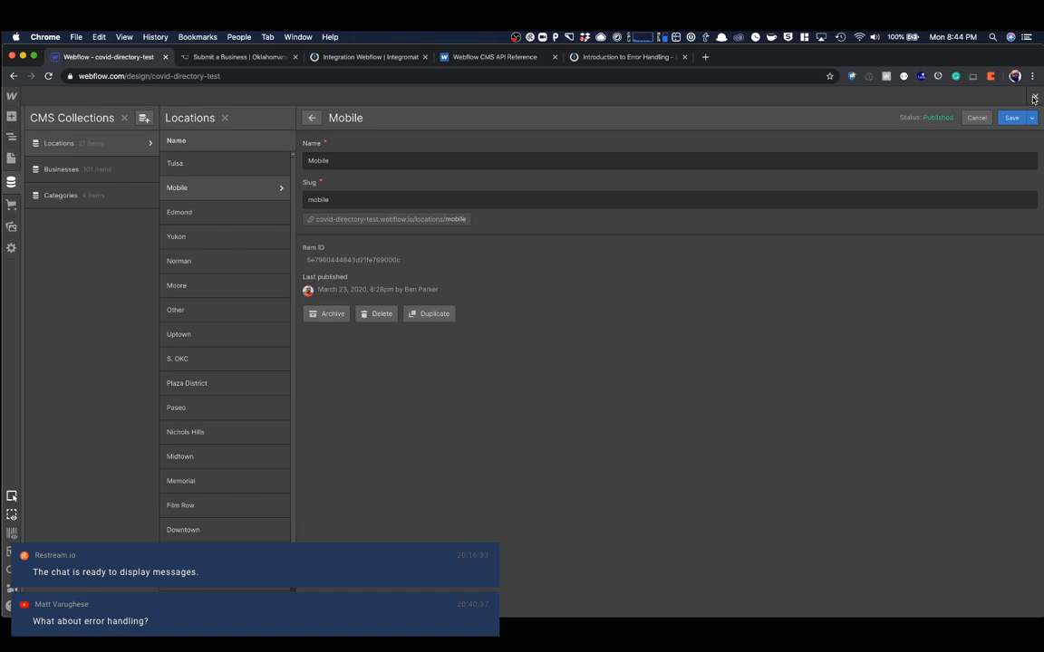
left_click(1036, 97)
- Look over the published Submit a Business form, return to Integromat, and open the Create Item module's settings
left_click(331, 59)
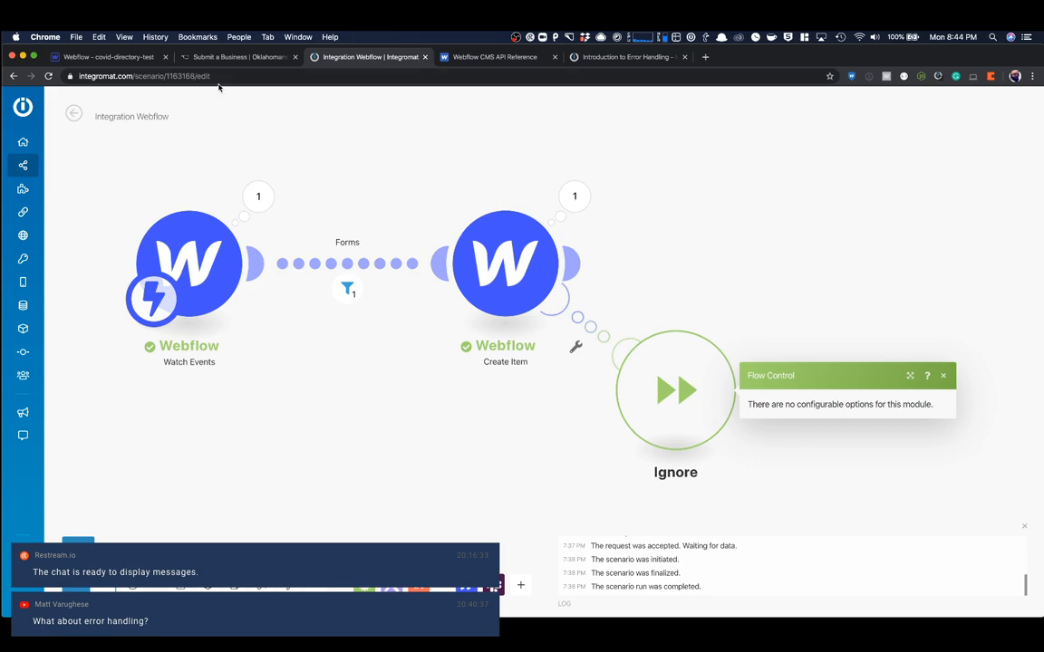
left_click(260, 56)
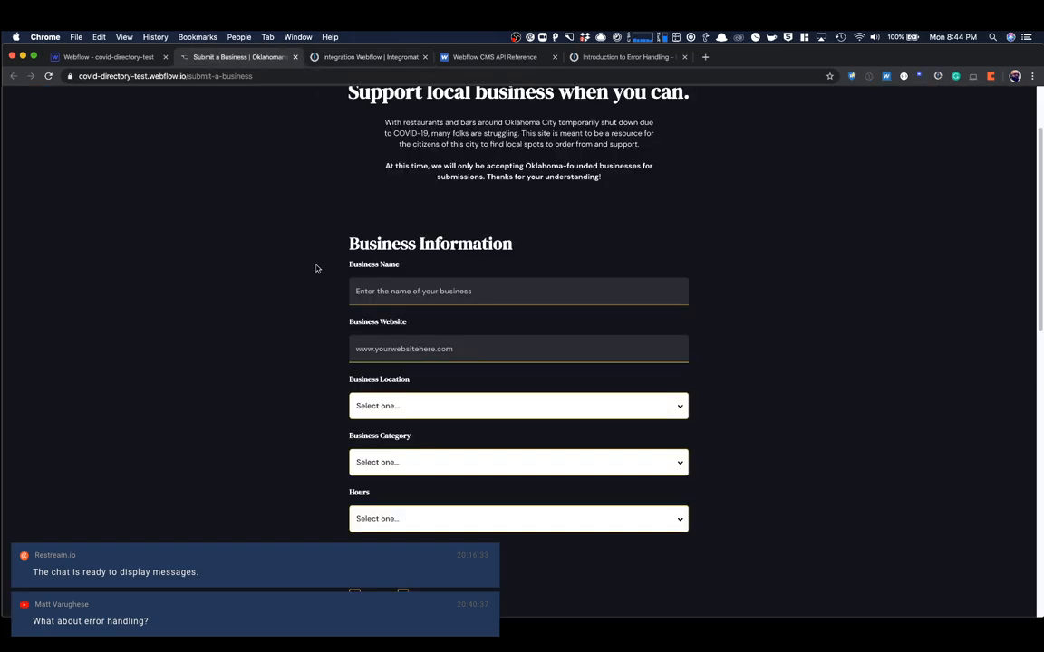
scroll(398, 253, "down", 3)
left_click(336, 58)
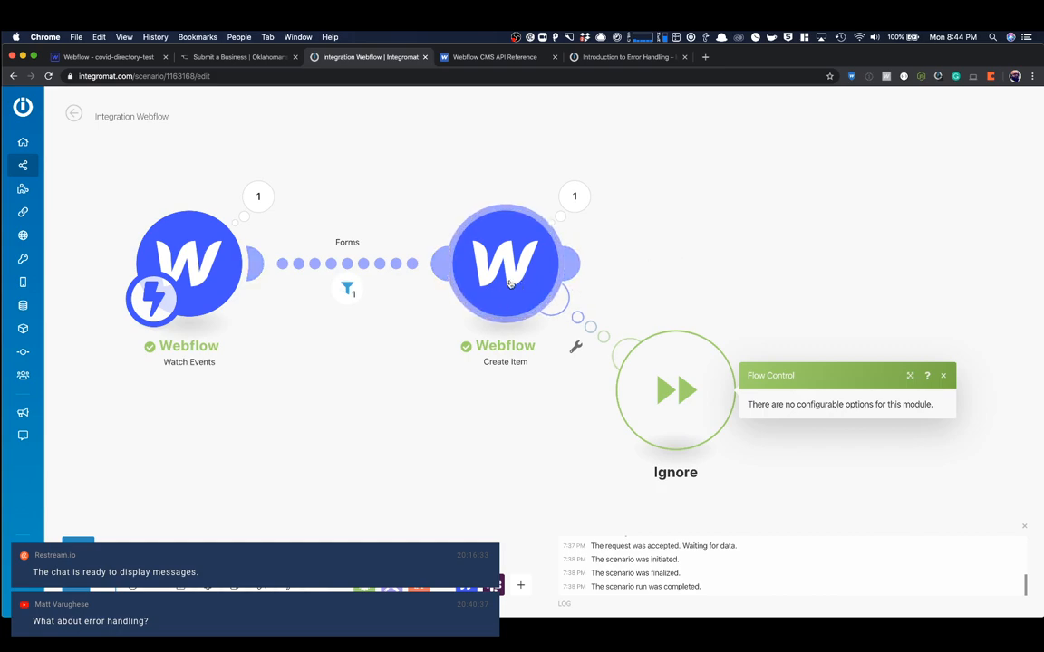
left_click(485, 260)
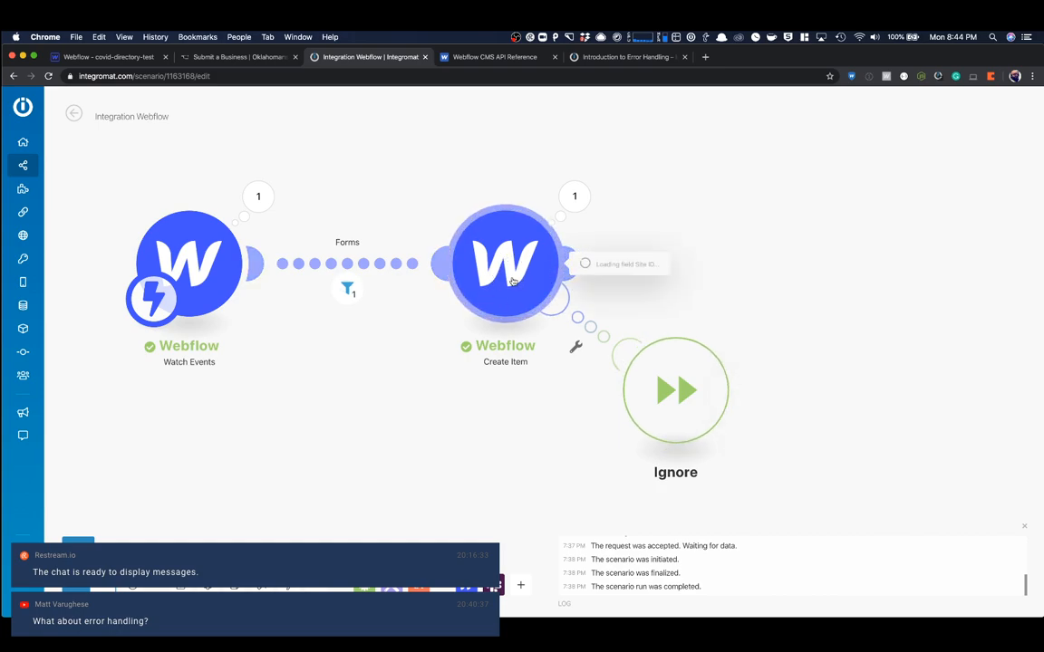